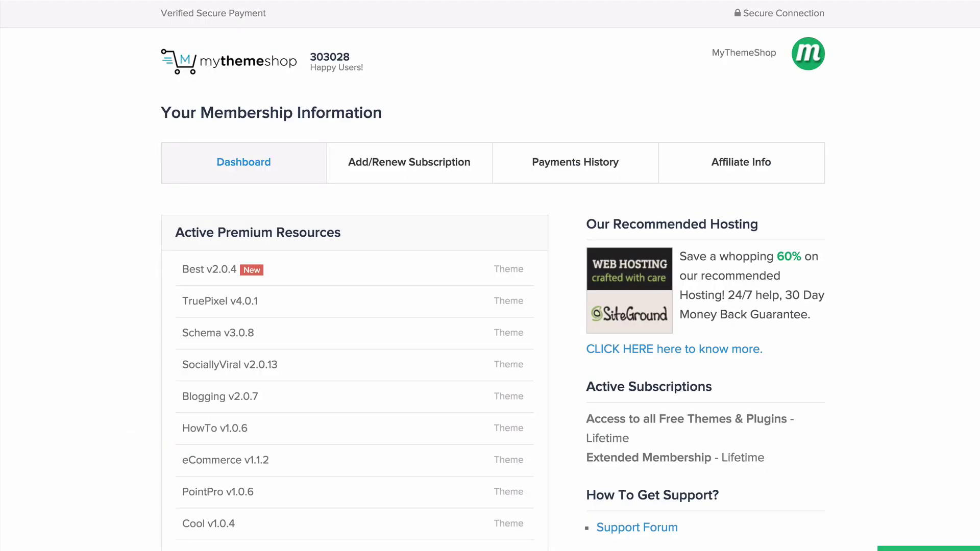
- Download the Video v2.0.0 theme files from MyThemeShop and save them to the Downloads folder
scroll(490, 276, "down", 8)
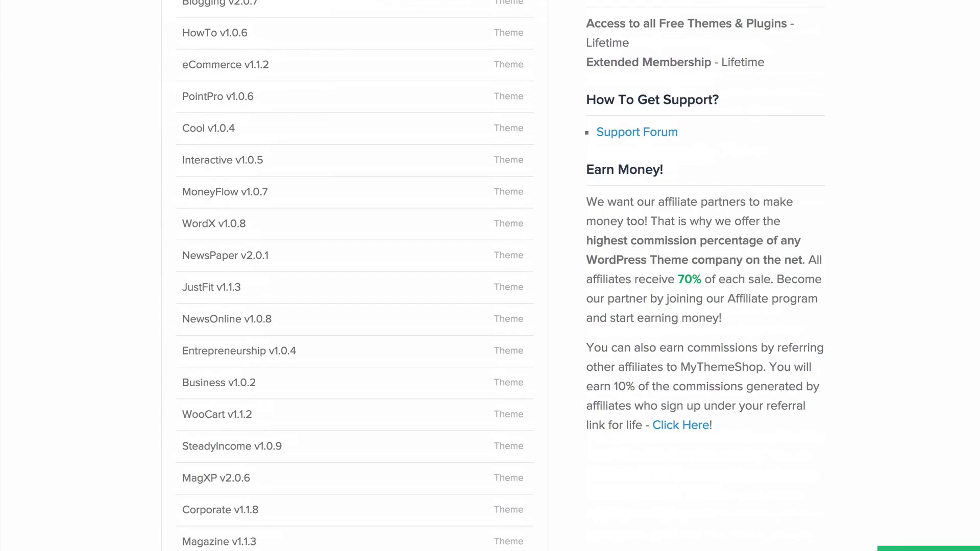
scroll(391, 460, "down", 4)
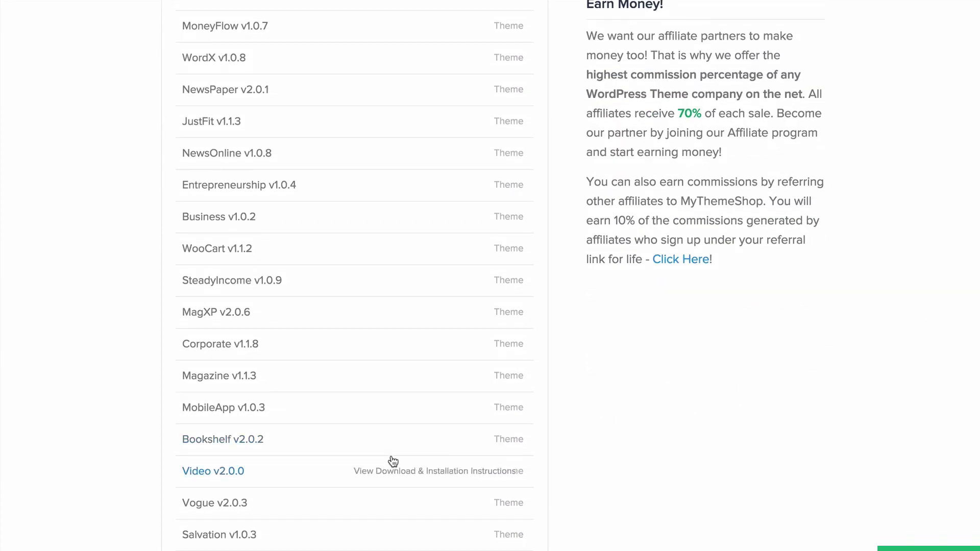
left_click(344, 450)
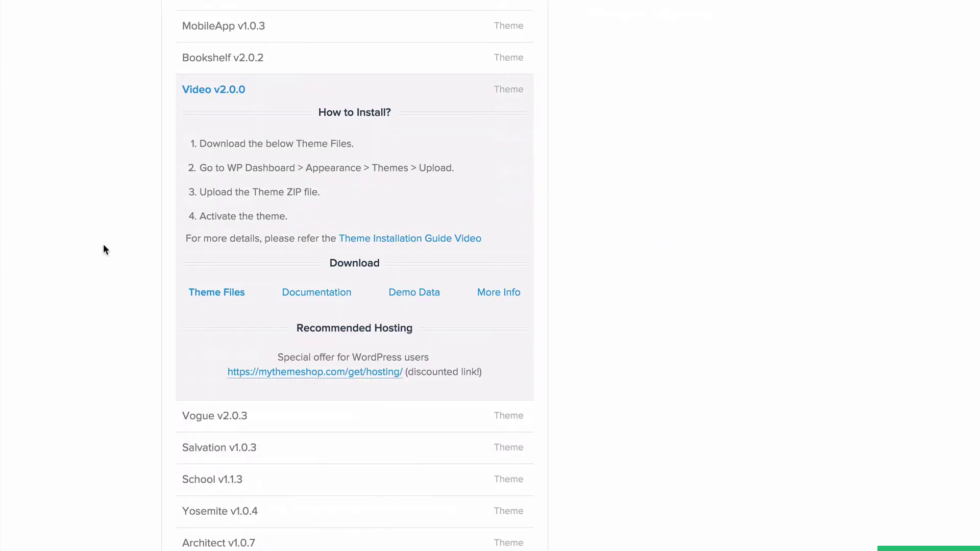
left_click(219, 296)
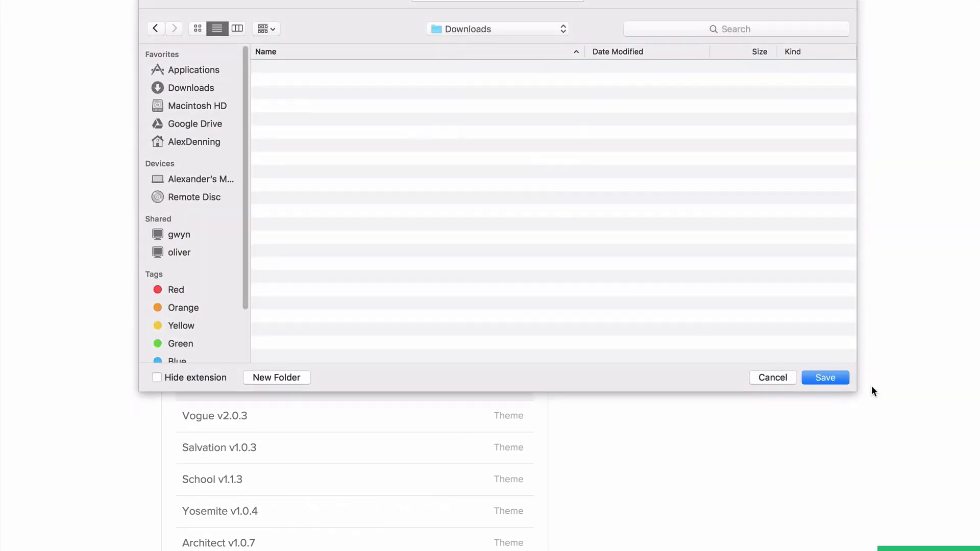
left_click(834, 377)
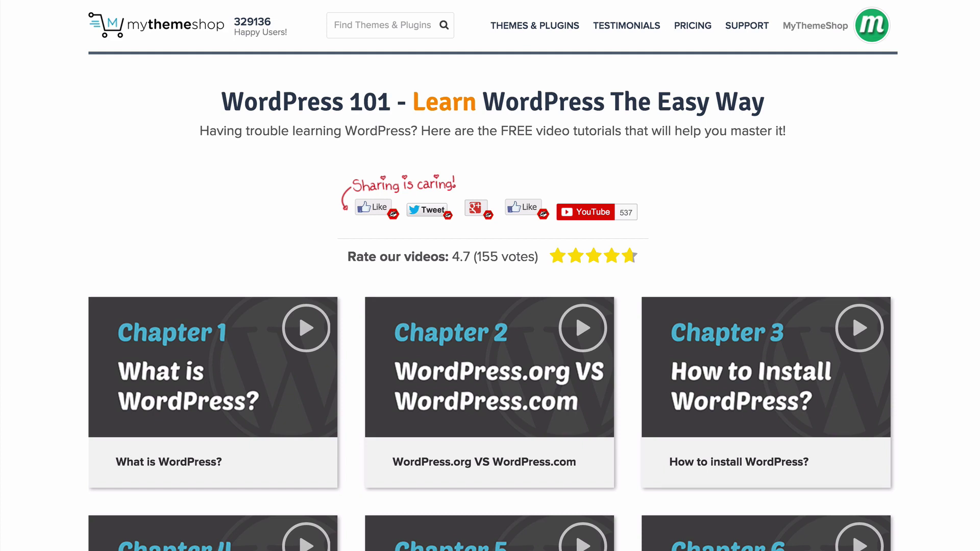
- Scroll through the WordPress 101 and 201 tutorial chapters, then jump back to the top of the page
scroll(490, 276, "down", 7)
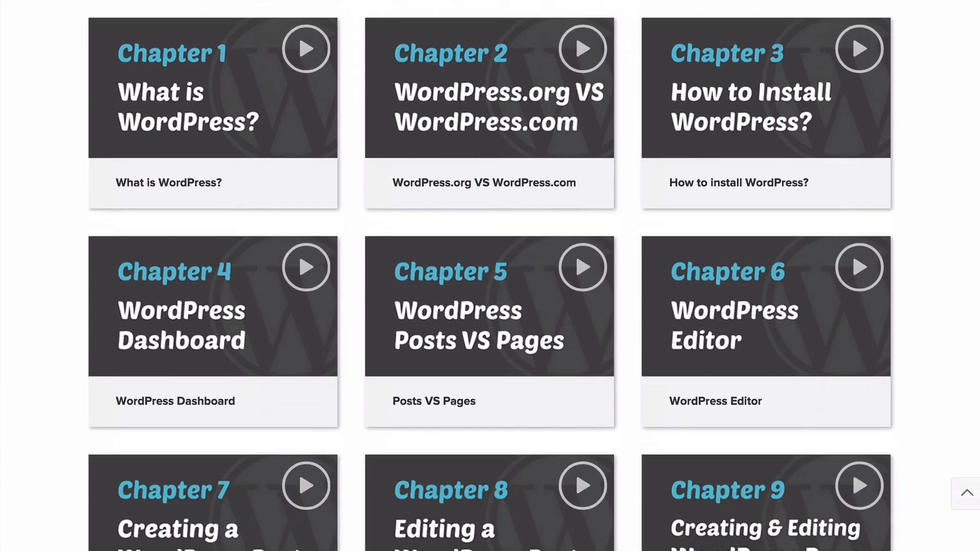
scroll(490, 276, "down", 11)
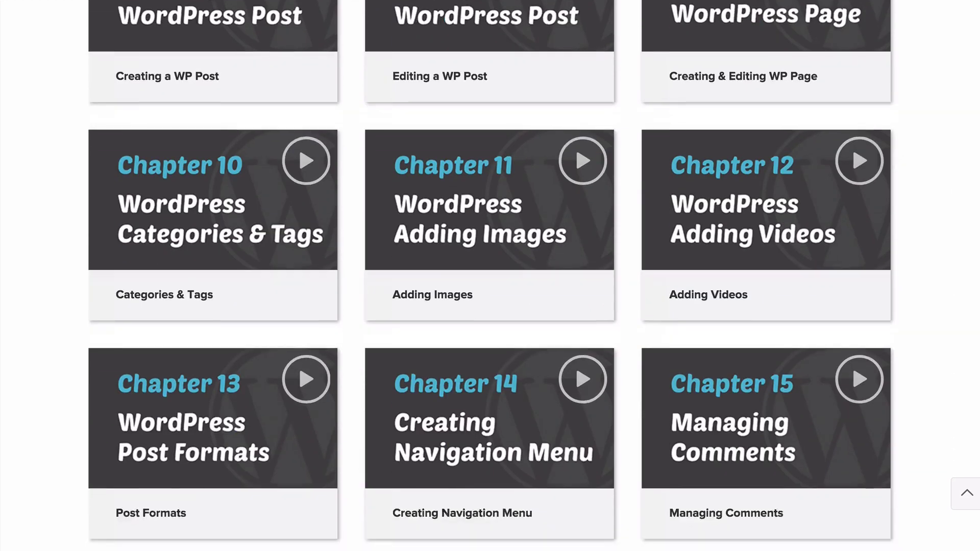
scroll(491, 276, "down", 11)
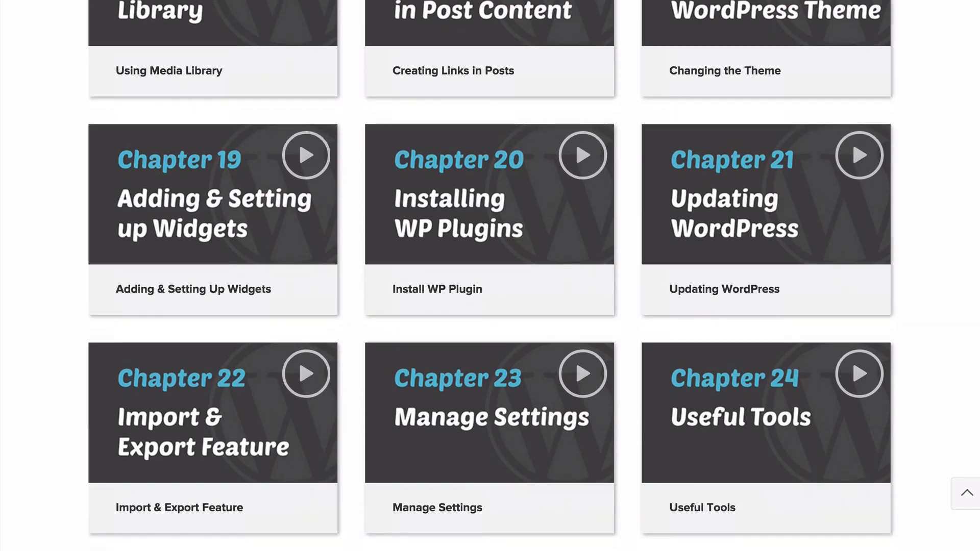
scroll(490, 276, "down", 8)
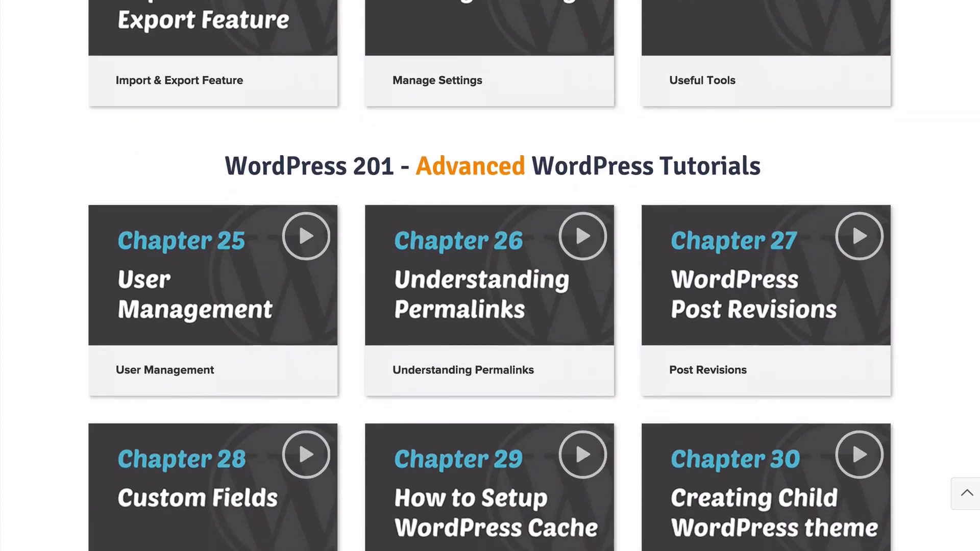
scroll(490, 276, "down", 1)
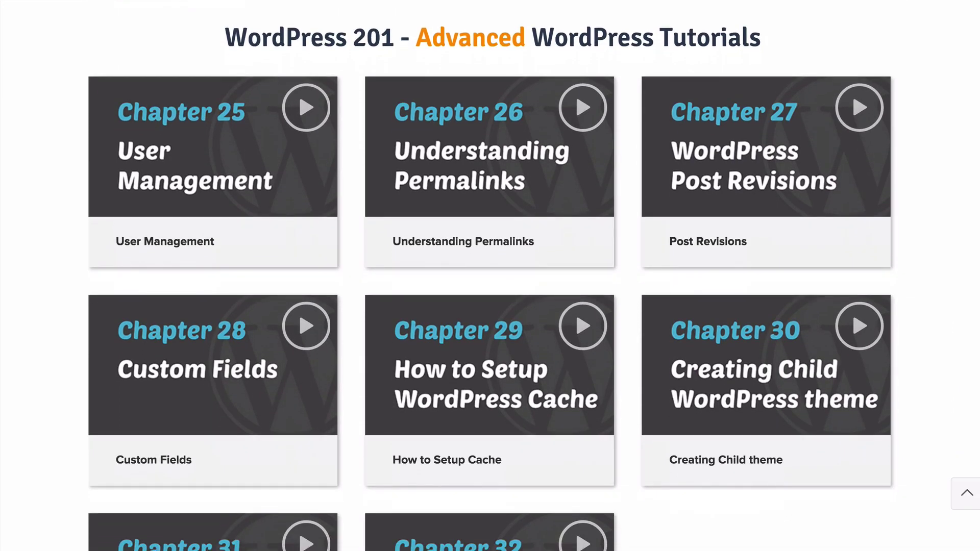
key("Home")
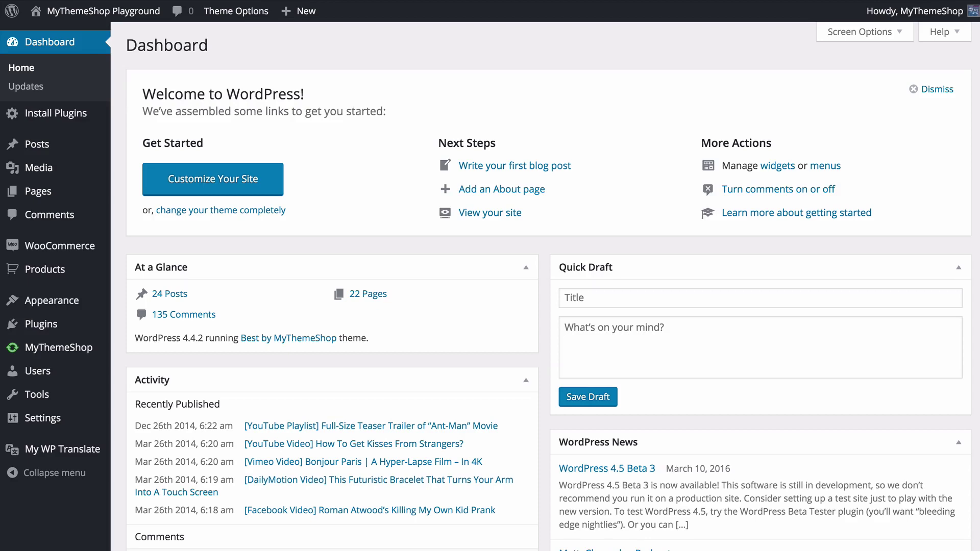
- Upload mts_video.zip as a new theme, install it, and activate the Video theme
mouse_move(82, 302)
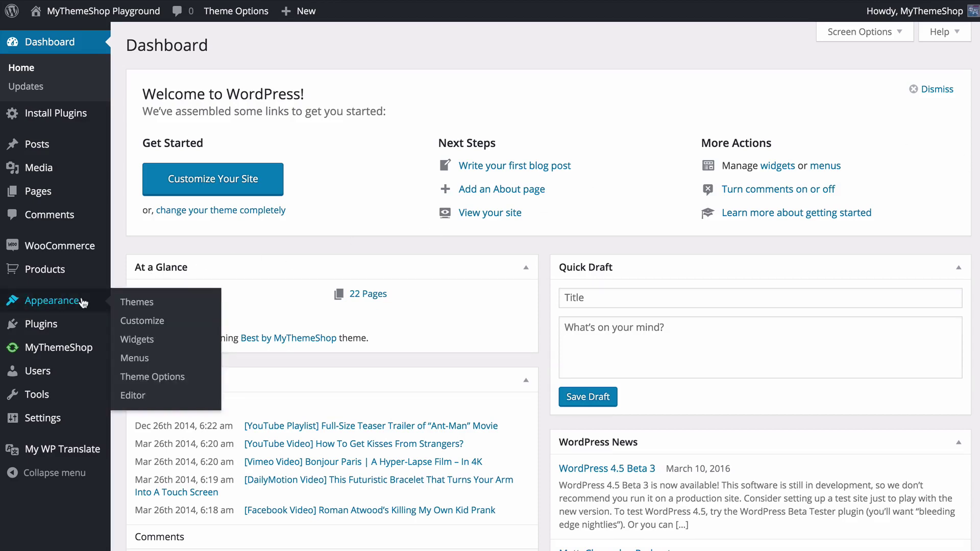
left_click(123, 302)
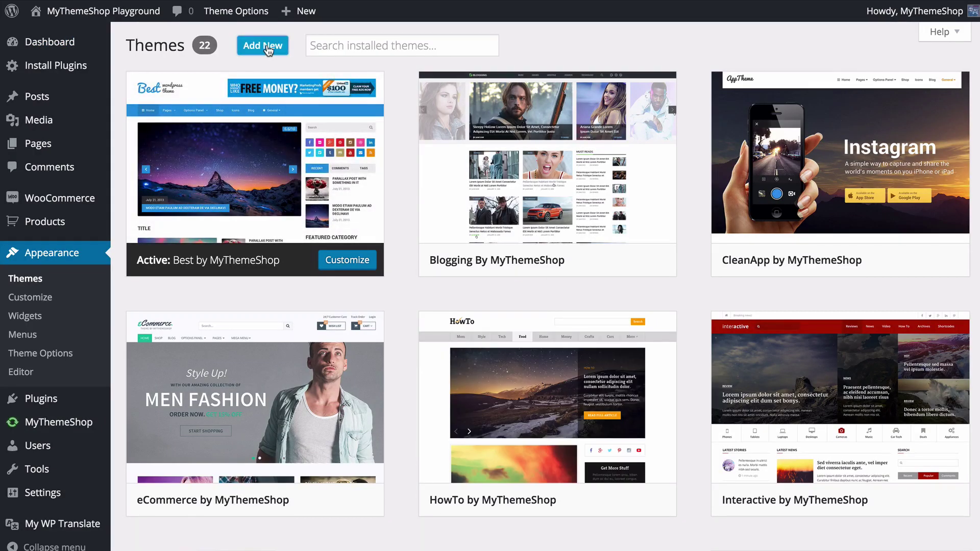
left_click(267, 47)
left_click(267, 47)
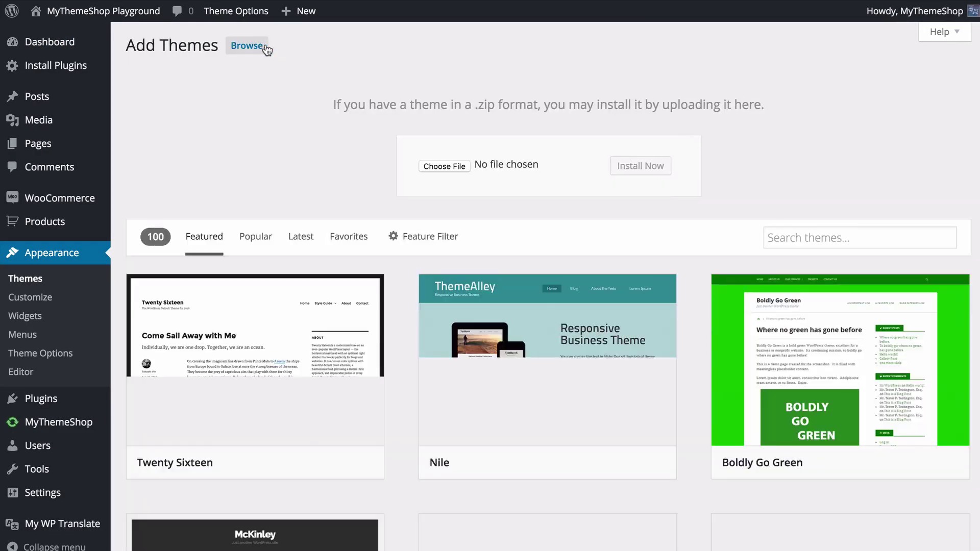
left_click(432, 168)
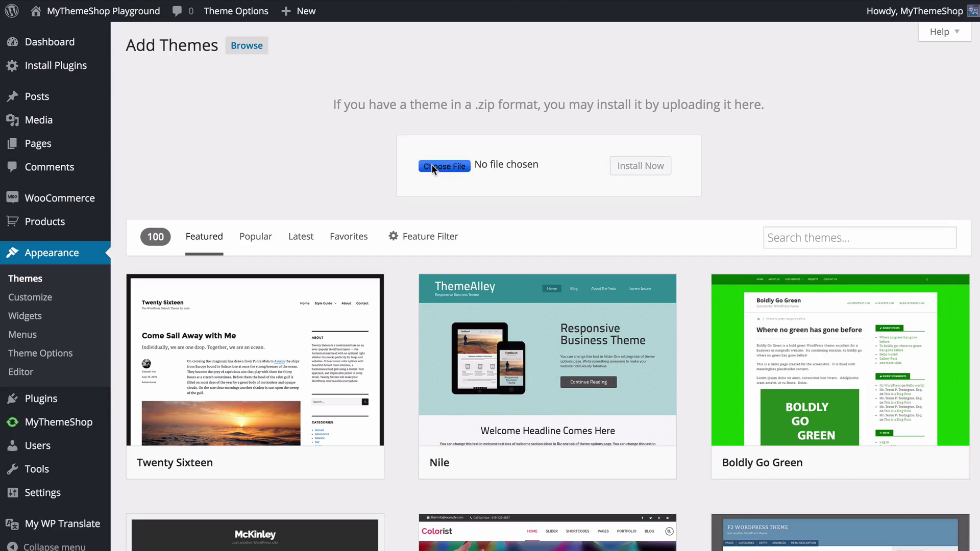
left_click(367, 26)
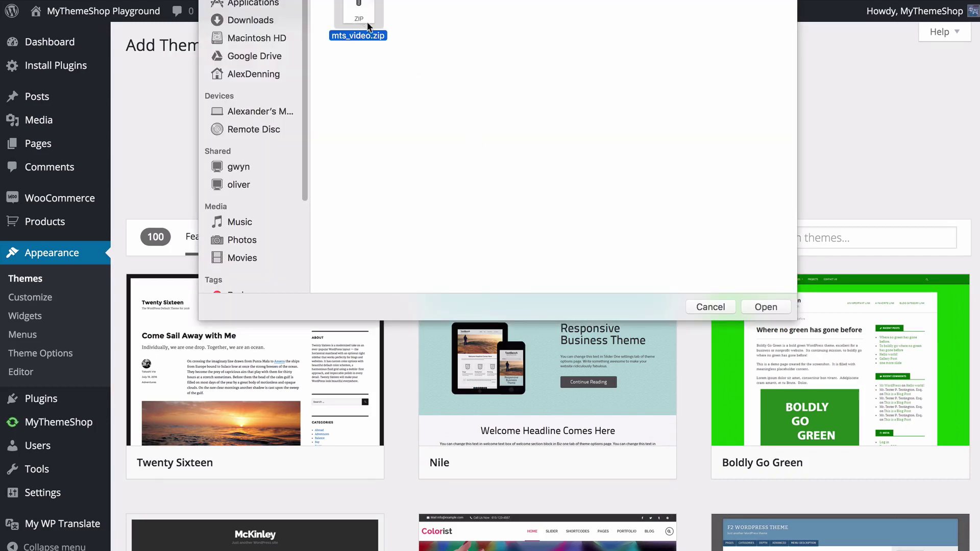
left_click(765, 306)
left_click(649, 170)
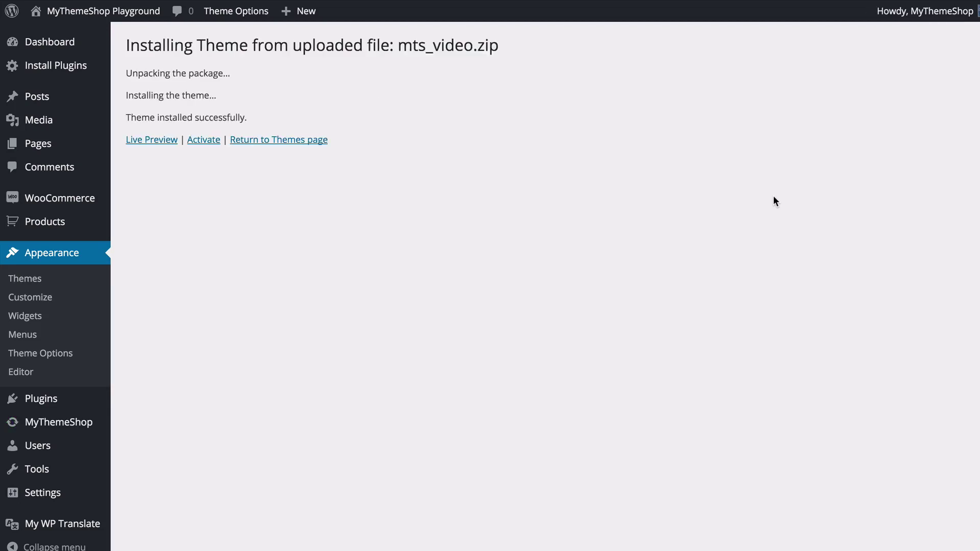
left_click(207, 142)
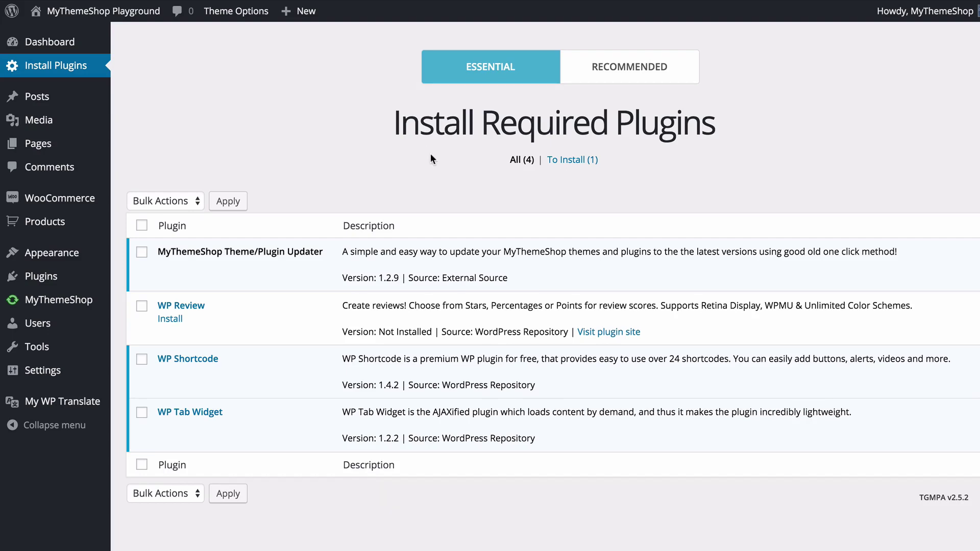
- Bulk-install the required WP Review plugin from the To Install list
left_click(567, 161)
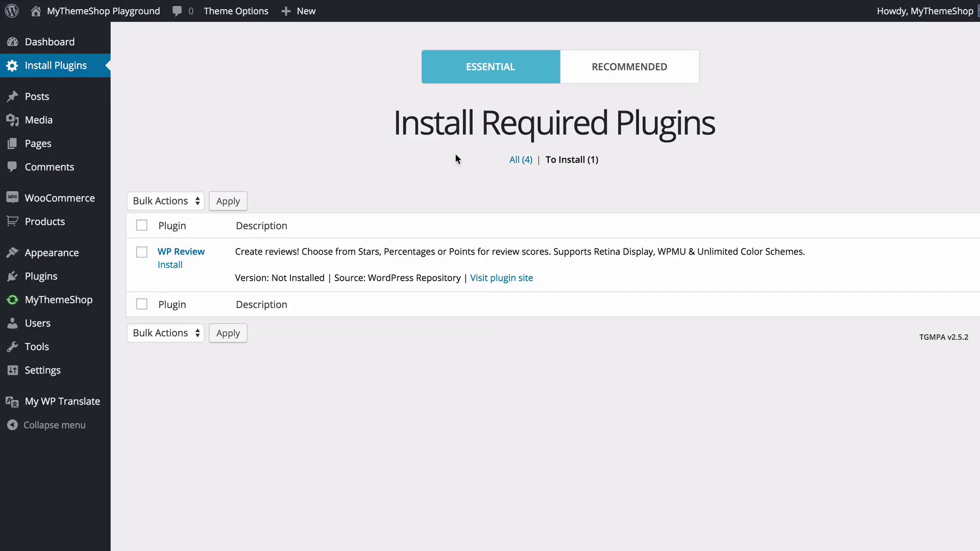
left_click(141, 225)
left_click(160, 200)
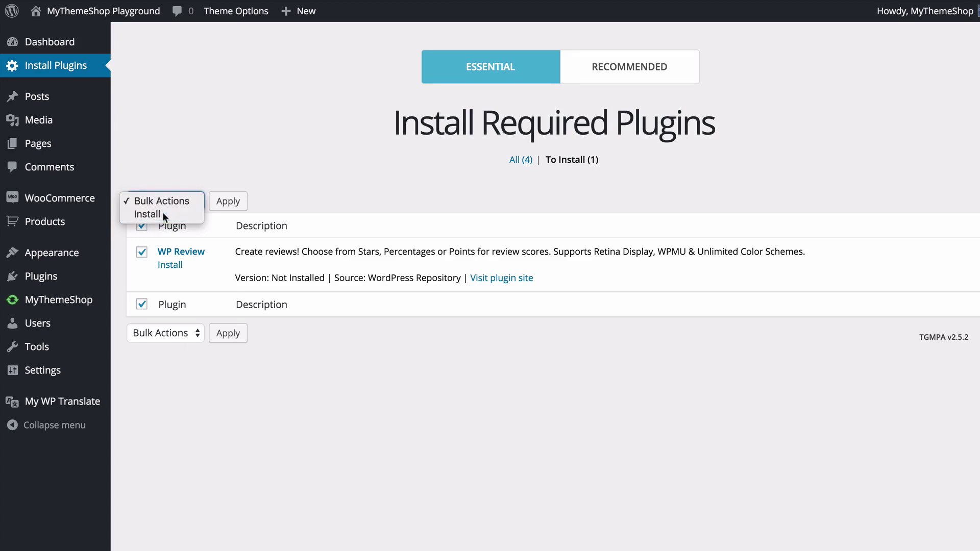
left_click(162, 214)
left_click(224, 201)
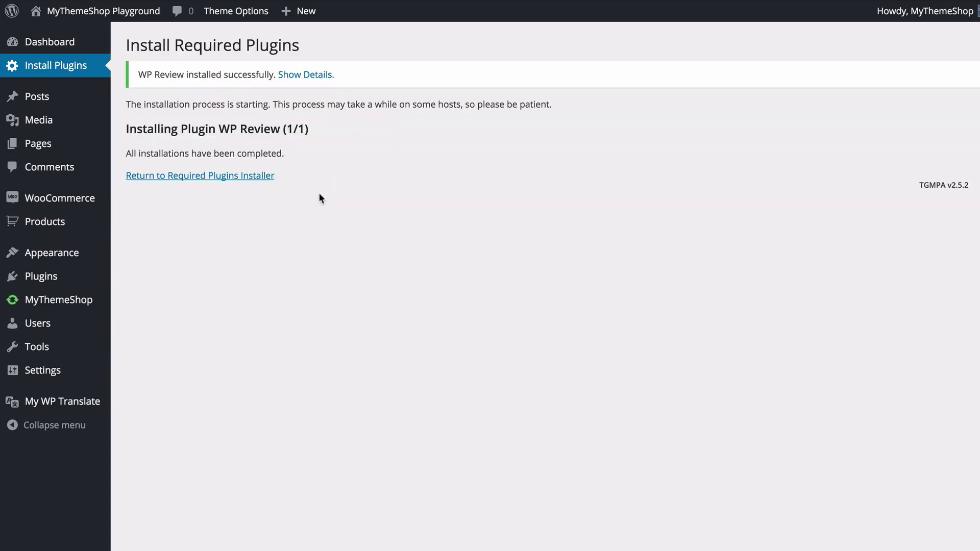
- Bulk-activate WP Review from the To Activate list of required plugins
left_click(259, 176)
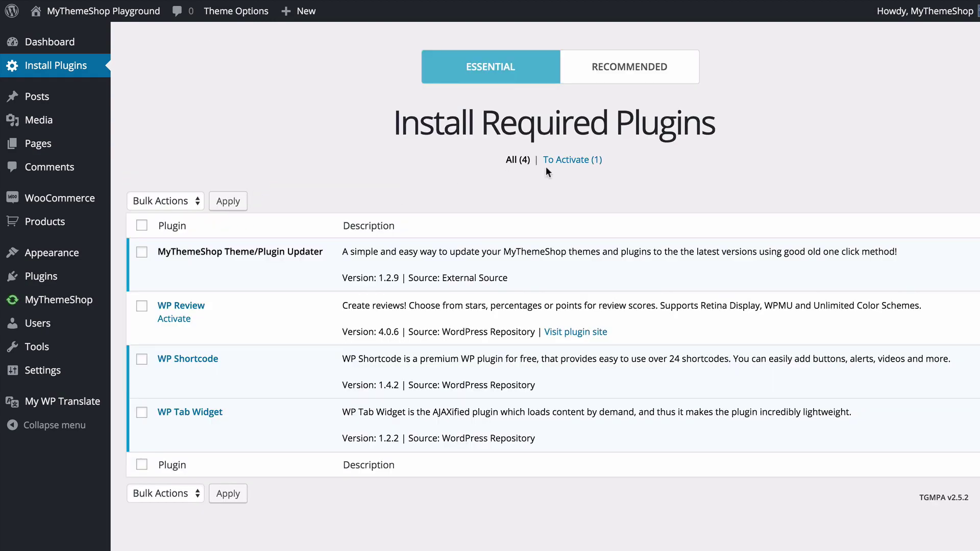
left_click(553, 161)
left_click(142, 225)
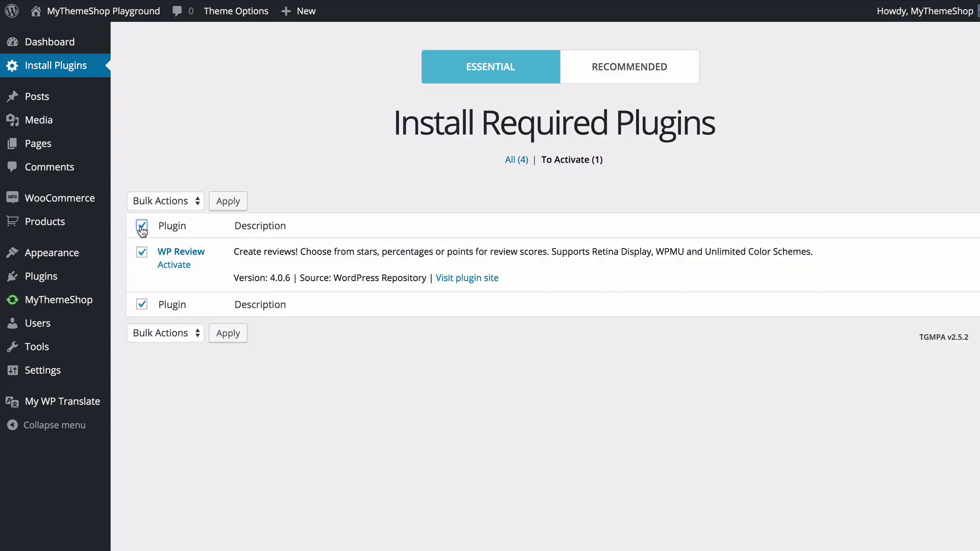
left_click(159, 202)
left_click(171, 207)
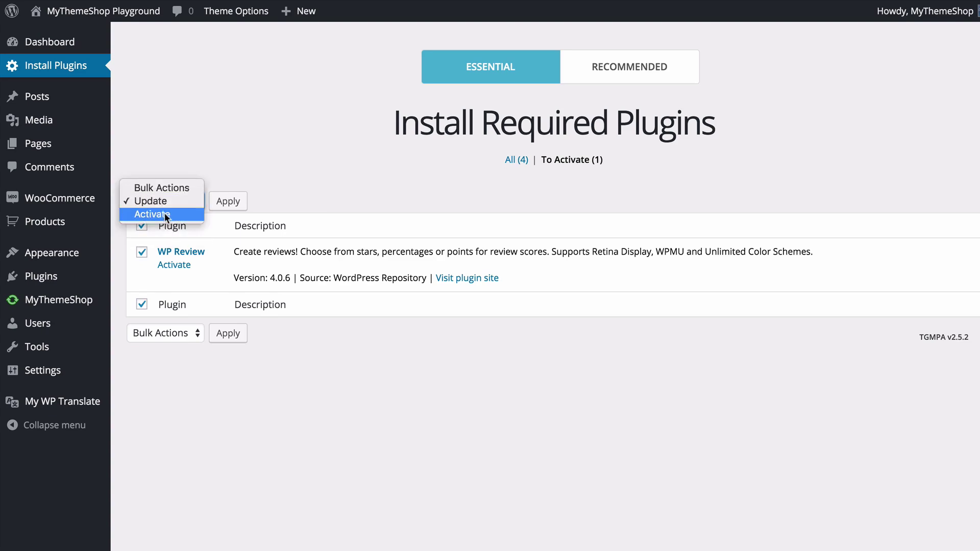
left_click(181, 214)
left_click(228, 202)
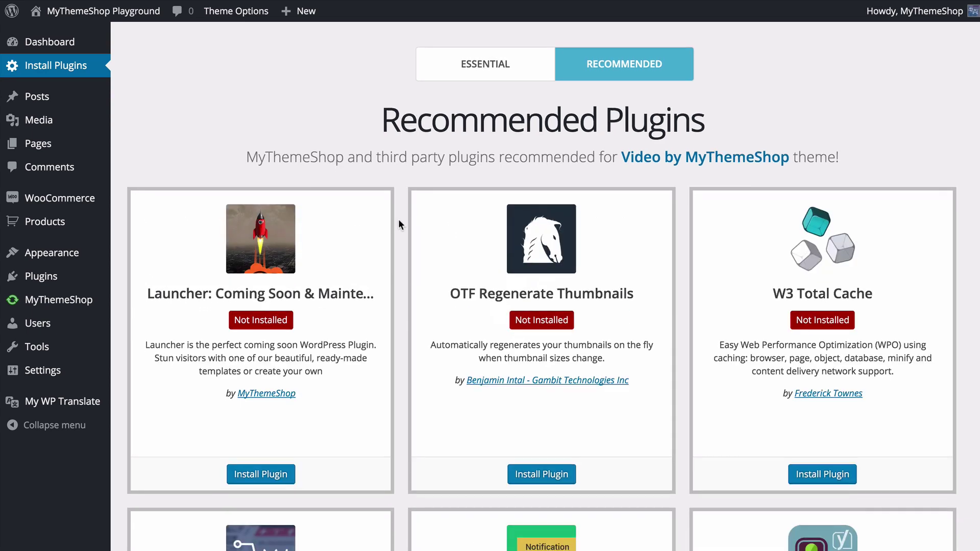
- Browse the Recommended Plugins list, showing WP Mega Menu, WP Notification Bars and Yoast SEO not installed
scroll(400, 221, "down", 8)
scroll(401, 222, "up", 3)
scroll(400, 227, "up", 2)
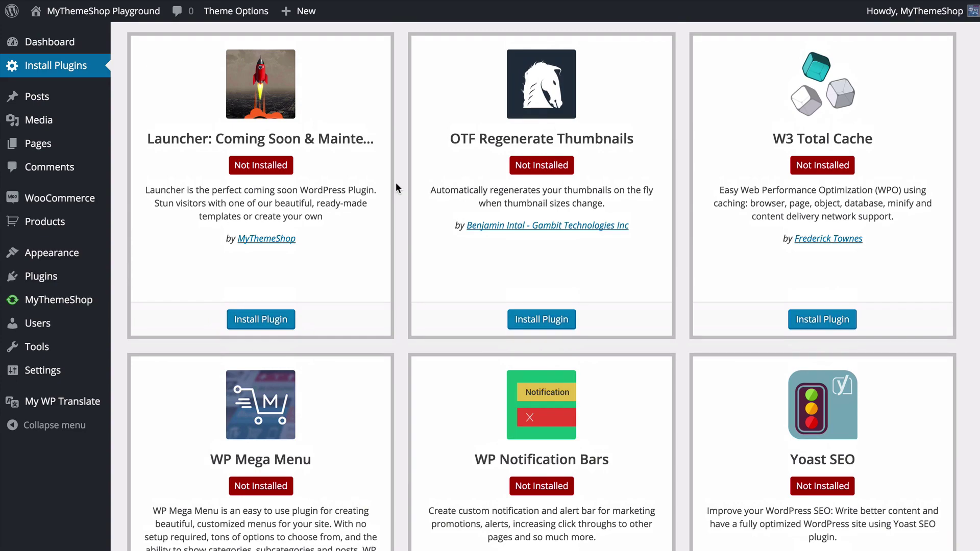
scroll(396, 182, "down", 10)
scroll(397, 183, "down", 5)
scroll(394, 182, "up", 15)
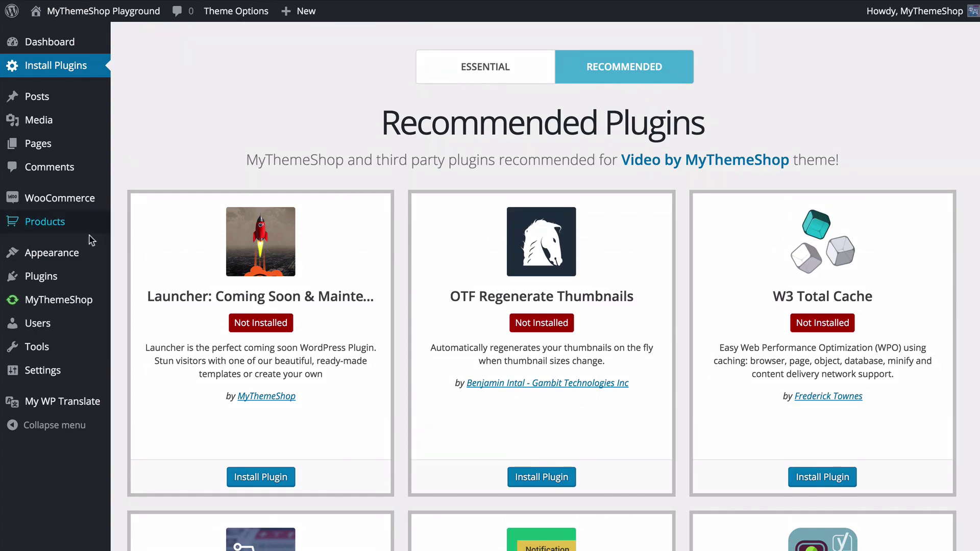
mouse_move(78, 254)
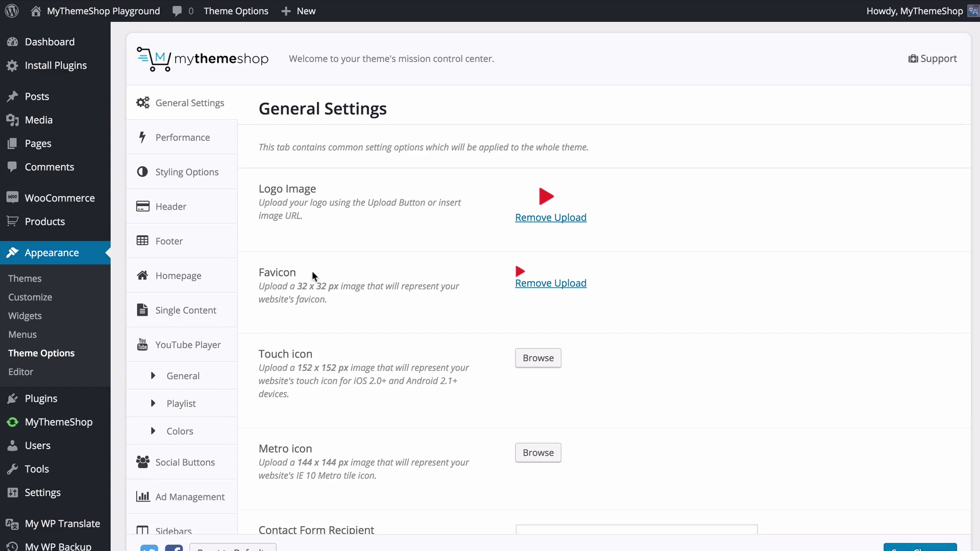
- Open Theme Options Import / Export and scroll through the Default, Learning, Beauty and Health presets
scroll(230, 221, "down", 3)
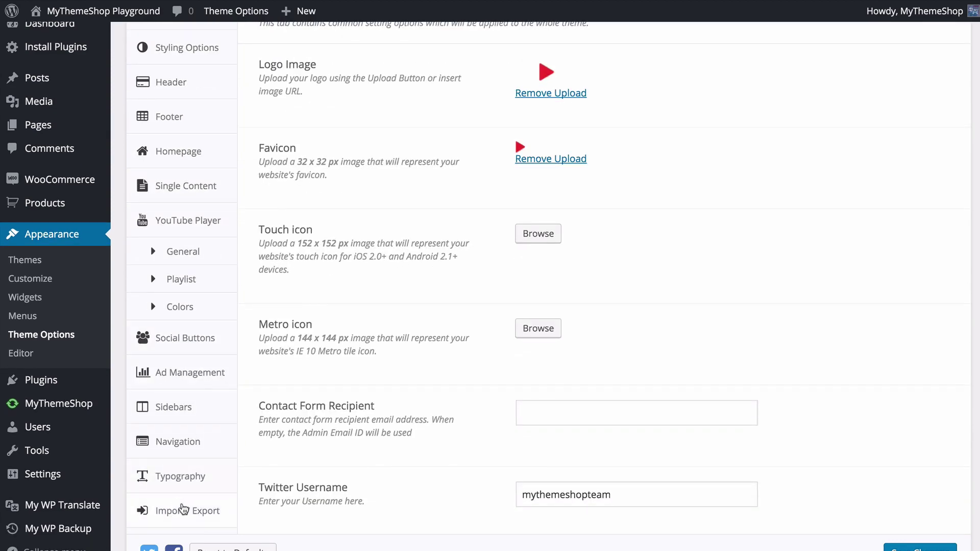
left_click(184, 511)
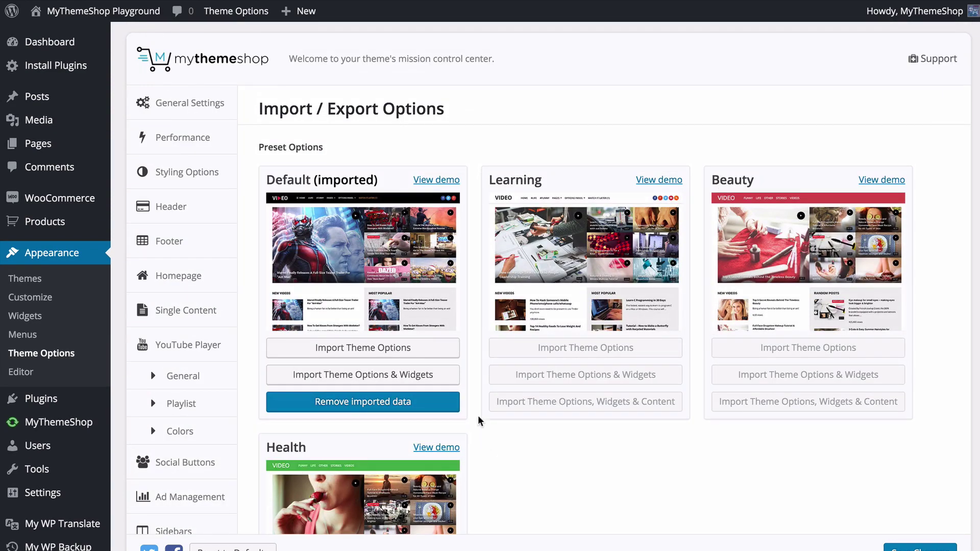
scroll(479, 353, "down", 2)
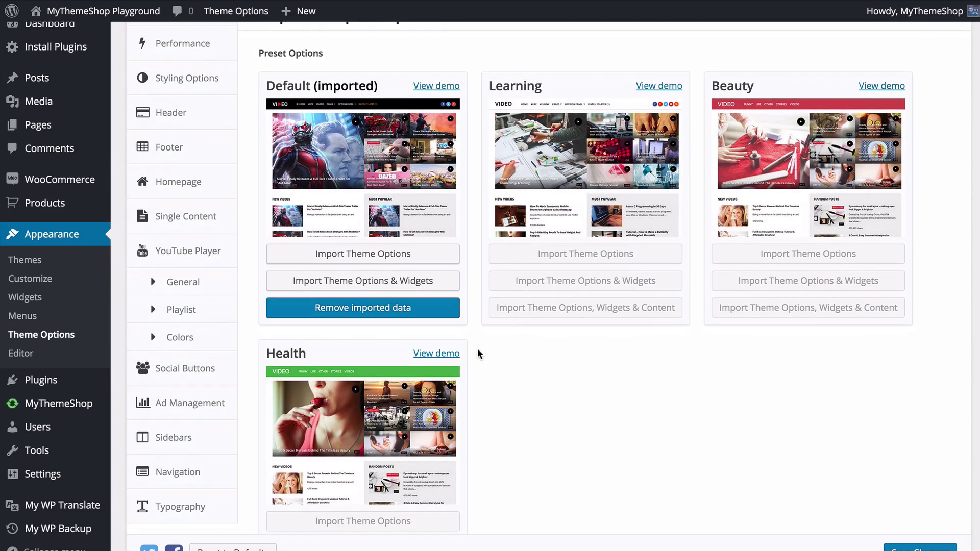
scroll(479, 353, "down", 1)
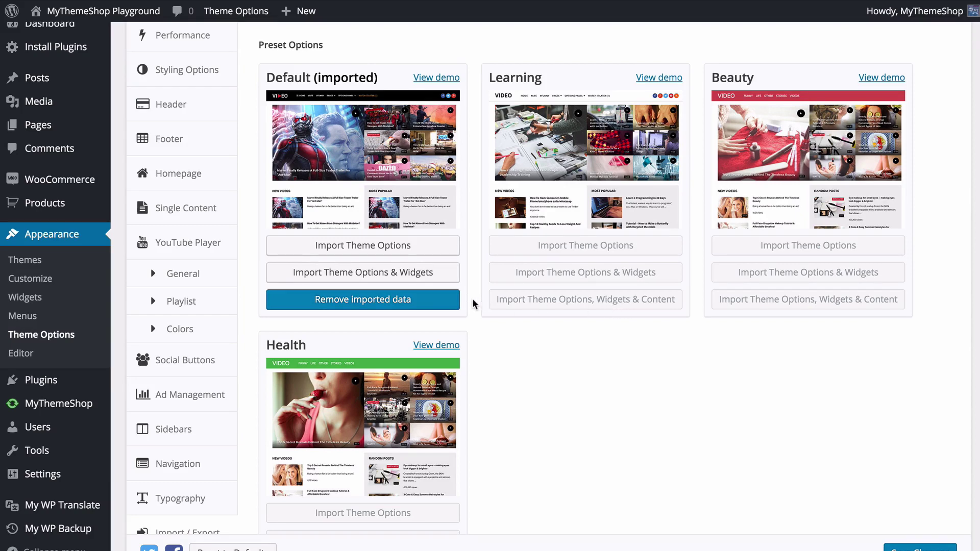
scroll(473, 304, "down", 1)
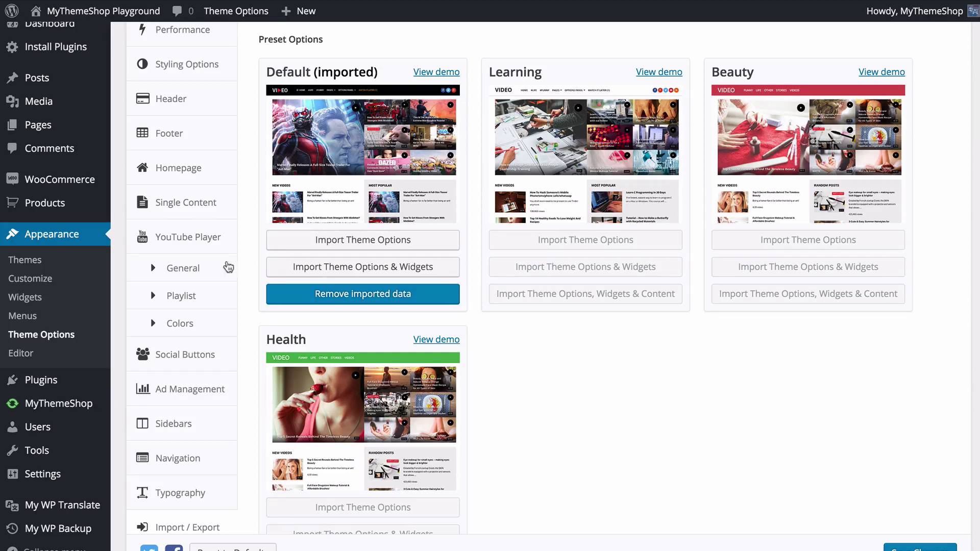
- Open the YouTube Player General settings and follow the free YouTube Data V3 API key registration link
left_click(169, 269)
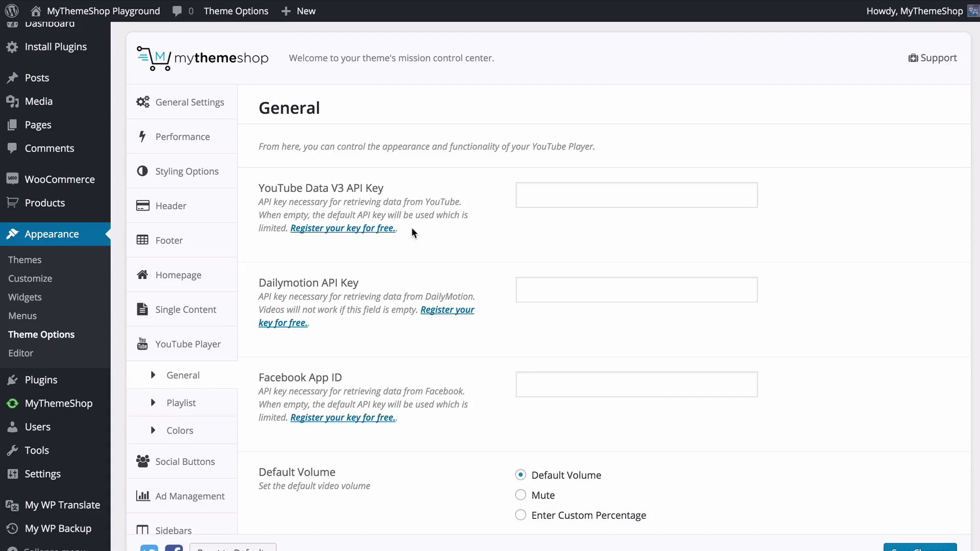
left_click(387, 228)
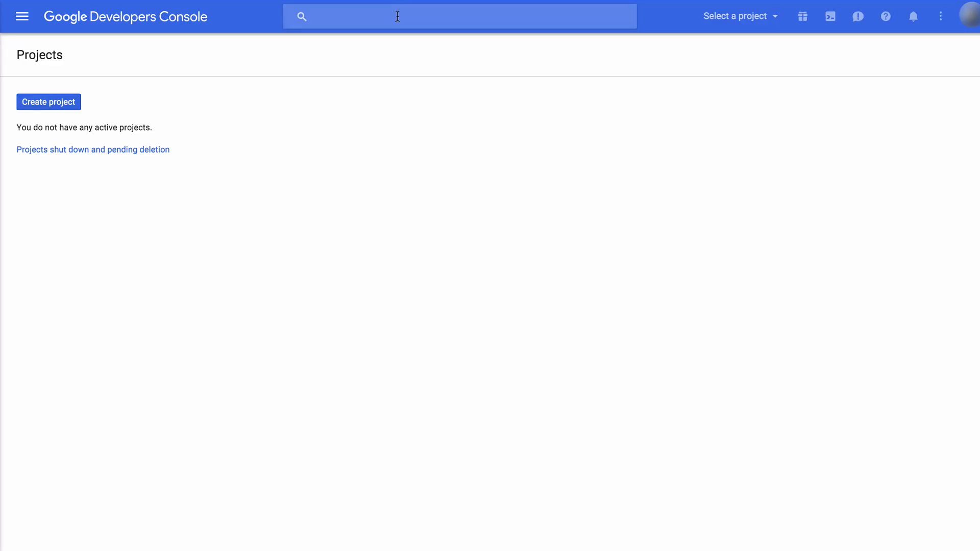
- Create a Google Developers Console project named 'MyThemeShop' and proceed to enabling and managing its APIs
left_click(42, 105)
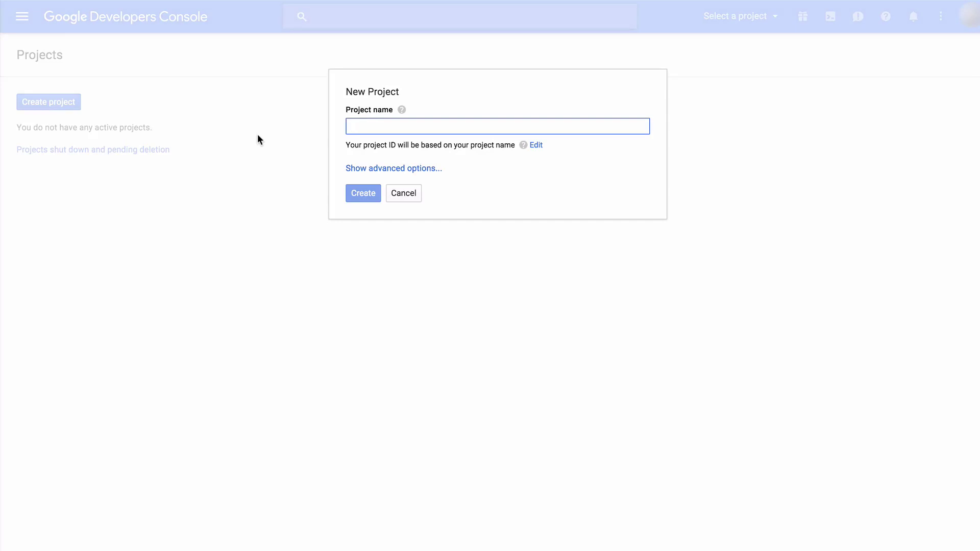
type("MyThemeShop")
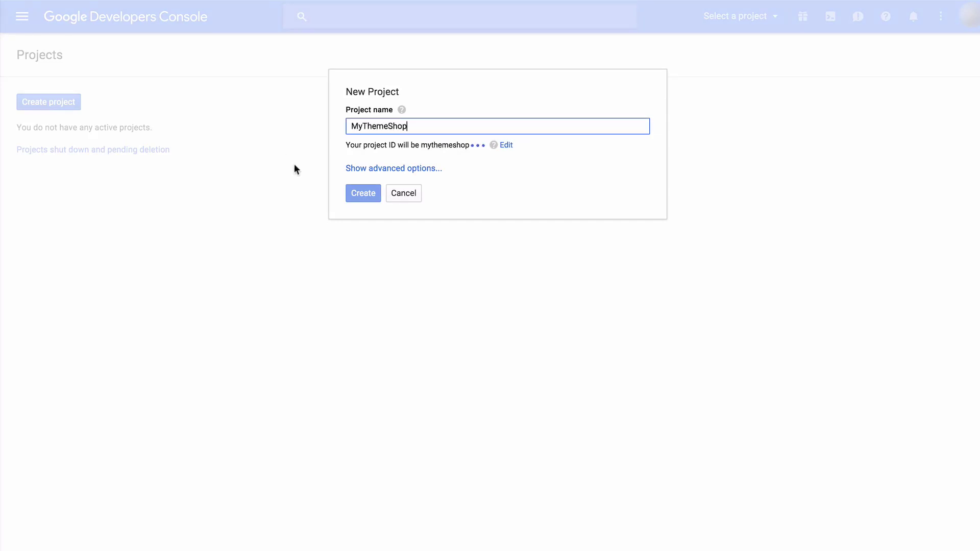
left_click(363, 194)
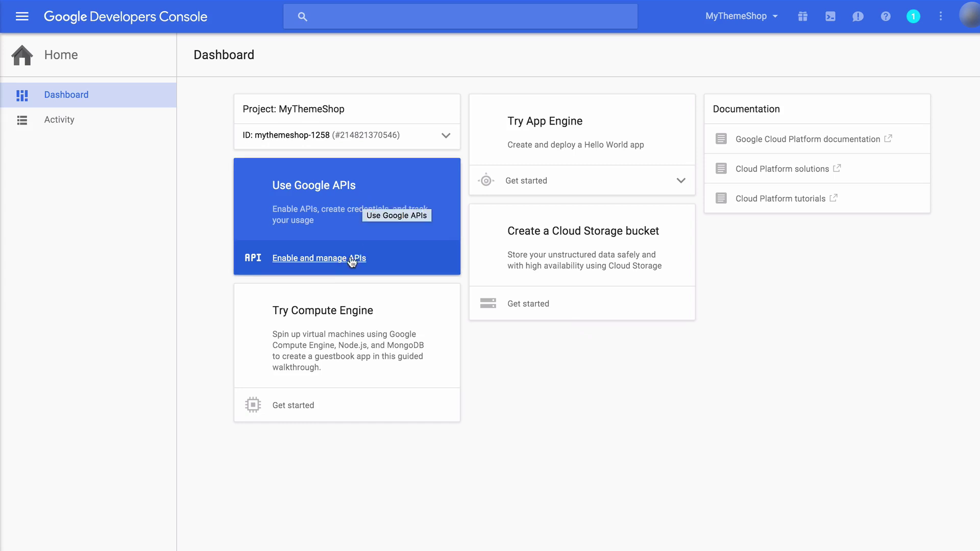
left_click(332, 259)
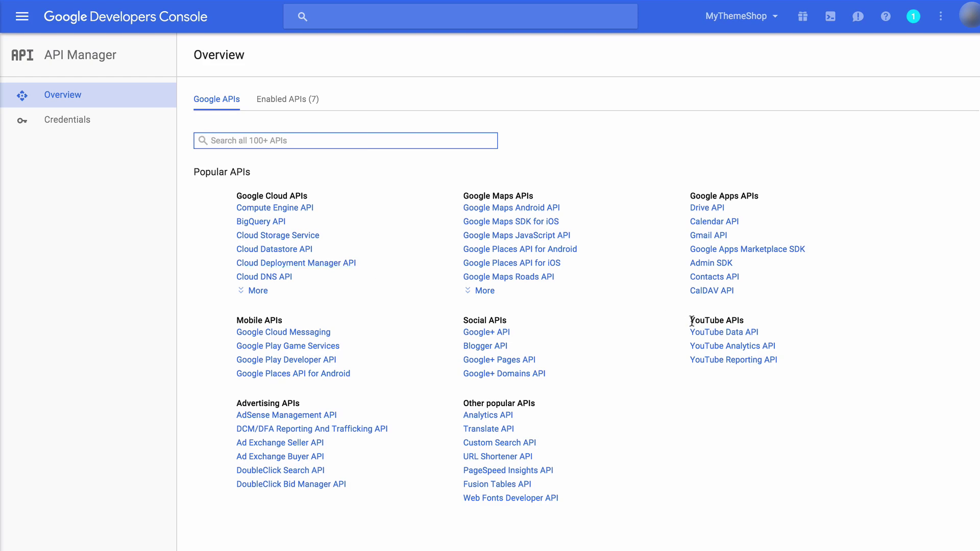
- Enable YouTube Data API v3 and request credentials for web-browser access to public data
left_click(710, 333)
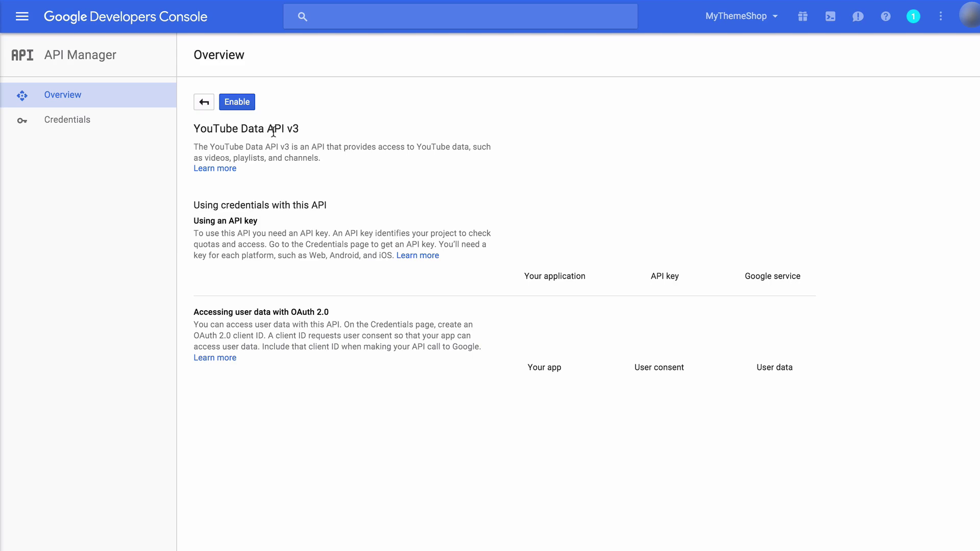
left_click(241, 107)
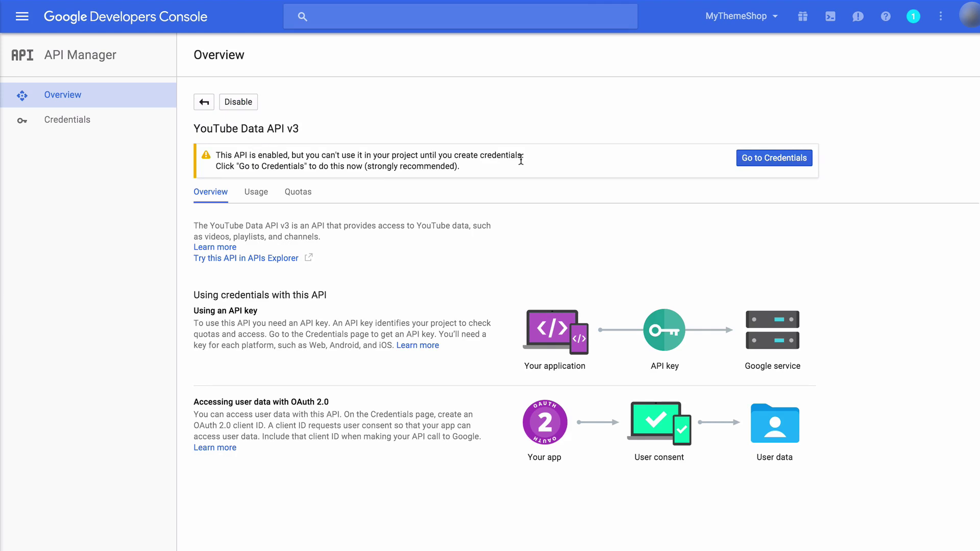
left_click(782, 158)
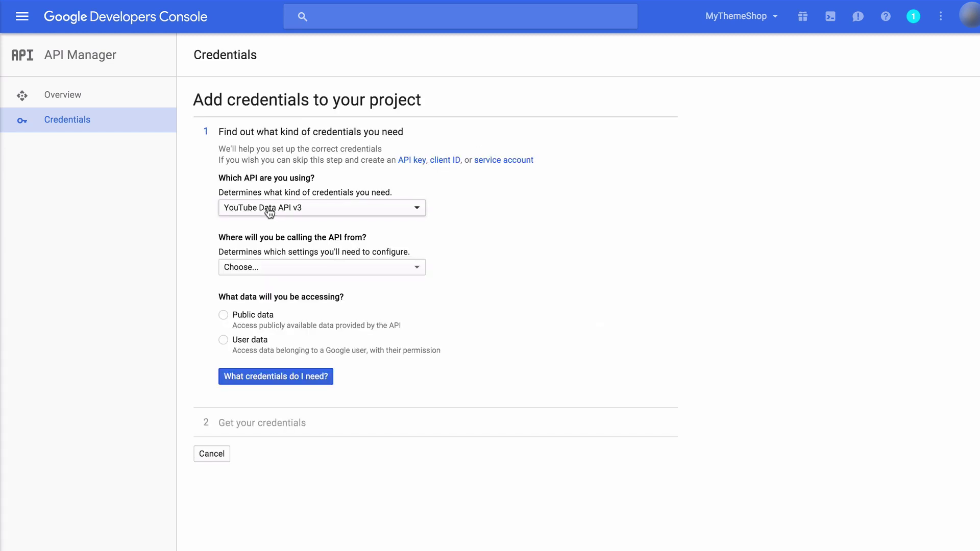
left_click(297, 275)
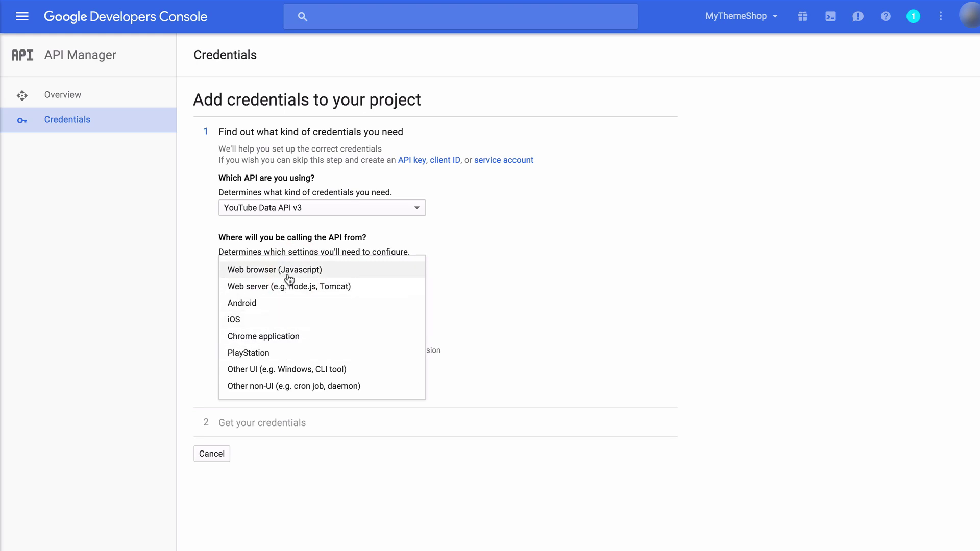
left_click(289, 272)
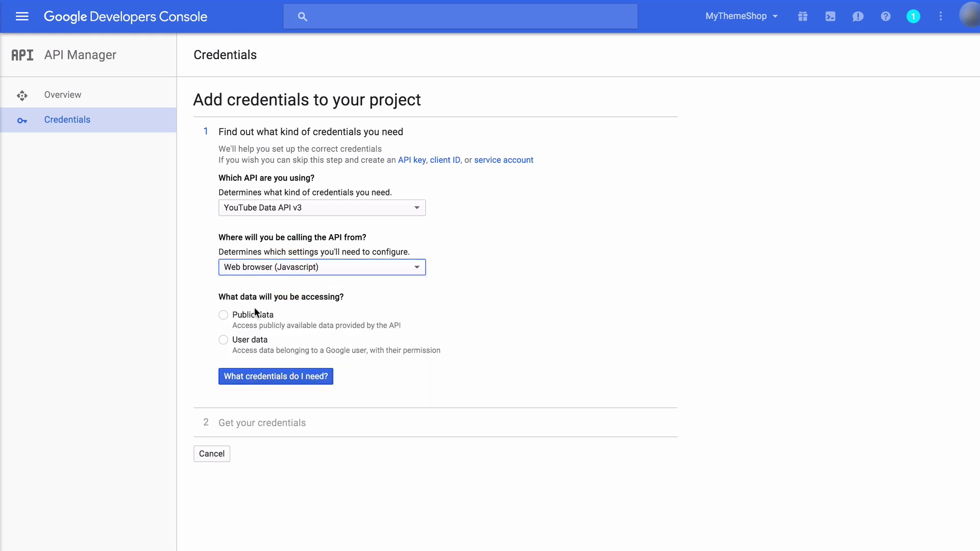
left_click(243, 322)
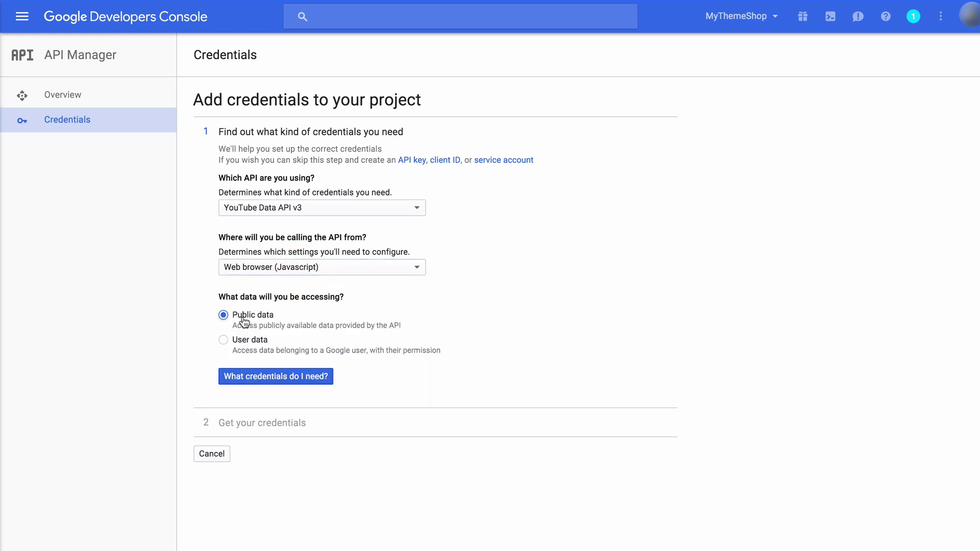
left_click(268, 381)
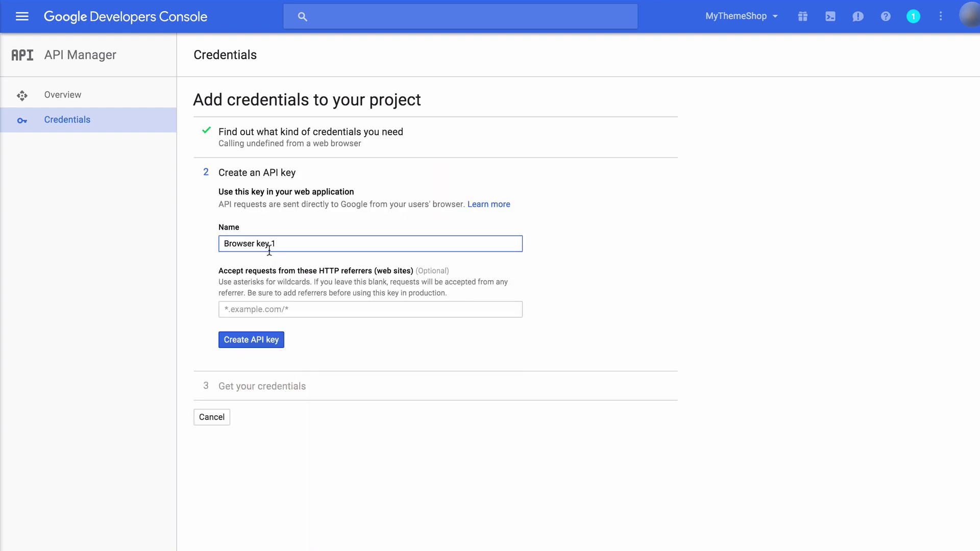
- Create a browser API key restricted to mythemeshop.com and paste it into the YouTube Data V3 API Key field
left_click(277, 309)
type("mythemeshop.com")
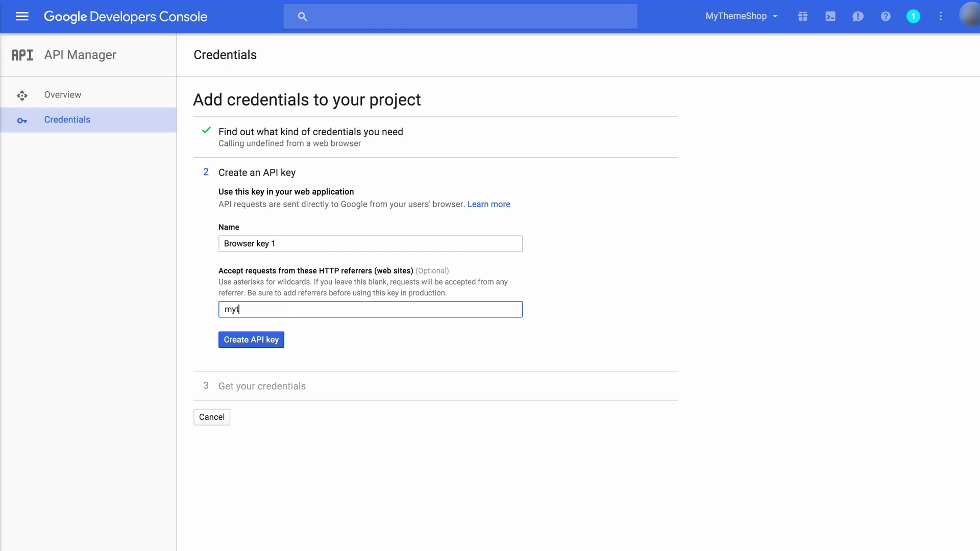
left_click(241, 344)
left_click(245, 364)
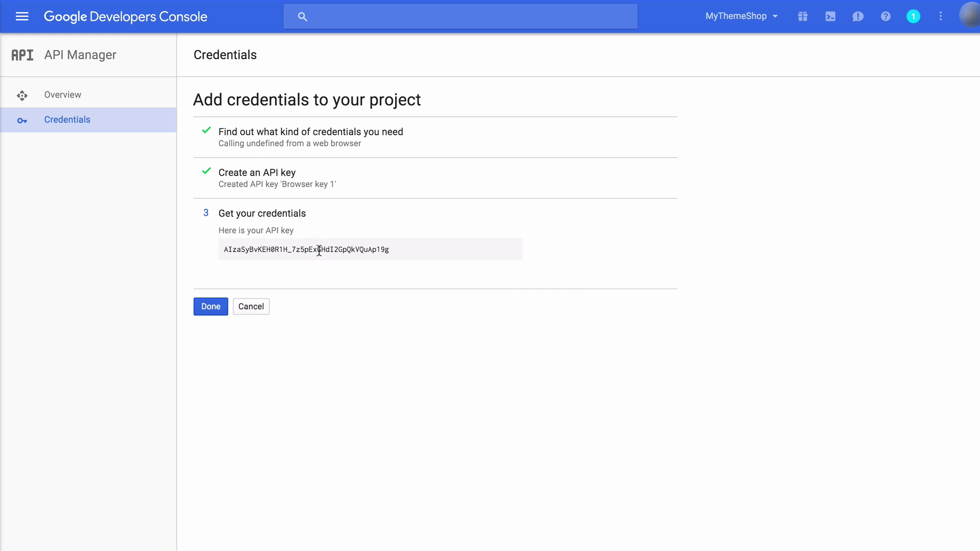
double_click(319, 250)
key("super+c")
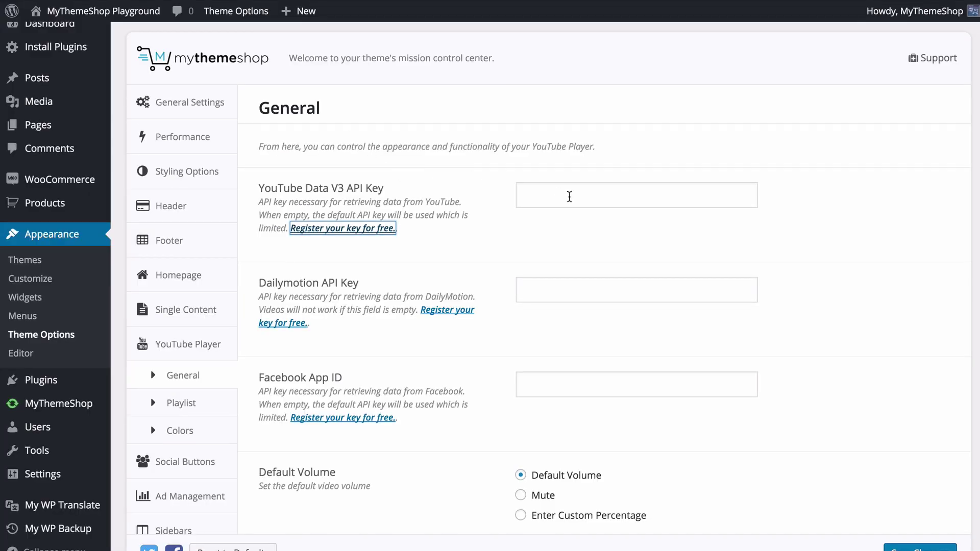
left_click(570, 196)
key("super+v")
- Confirm the YouTube API key entry and follow the Dailymotion API key registration link
left_click(575, 230)
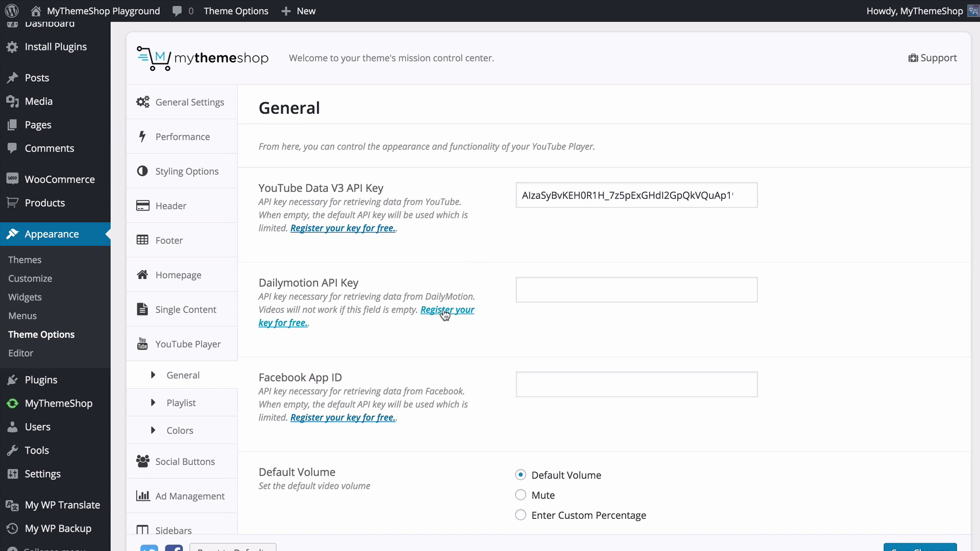
left_click(444, 314)
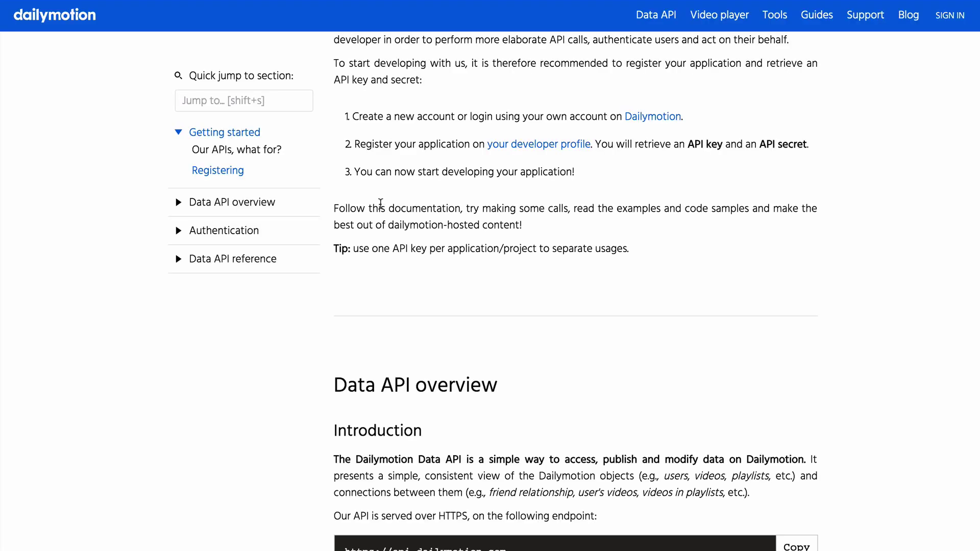
- Follow the developer profile link in the registration steps and start creating a new API key
scroll(381, 203, "up", 8)
scroll(380, 210, "down", 2)
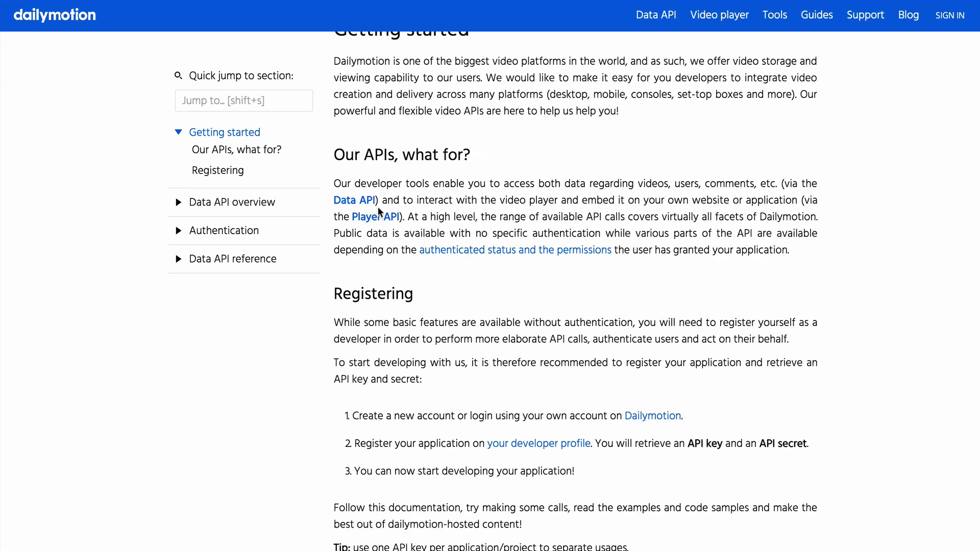
scroll(375, 215, "down", 1)
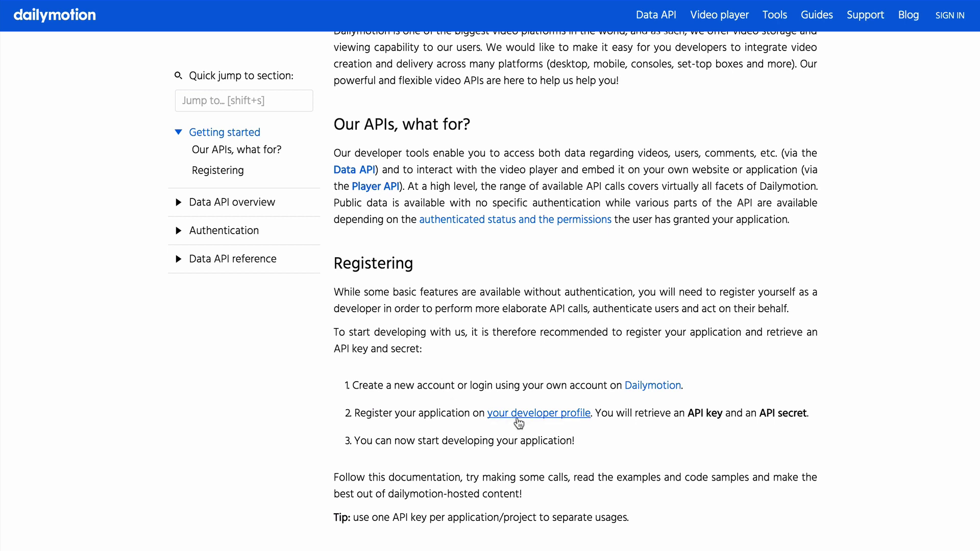
left_click(518, 419)
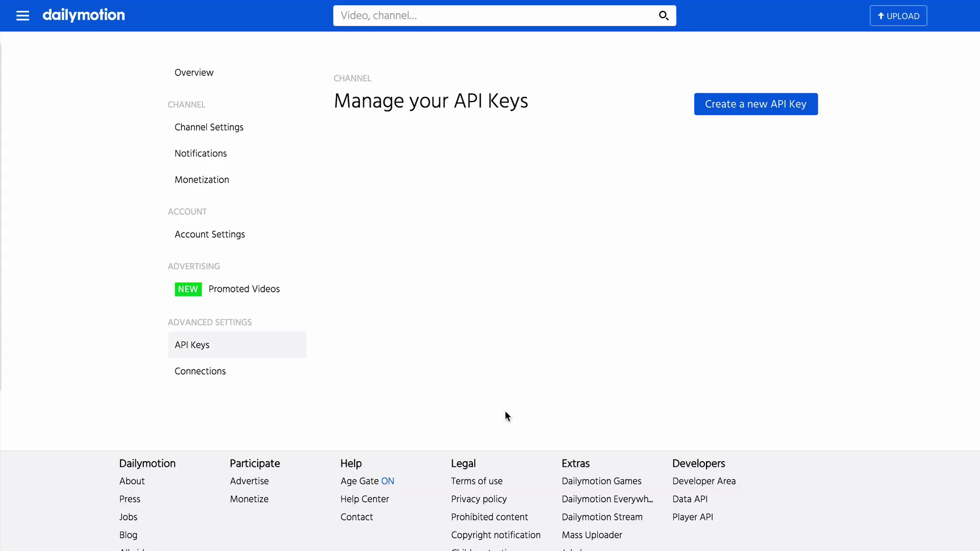
left_click(721, 105)
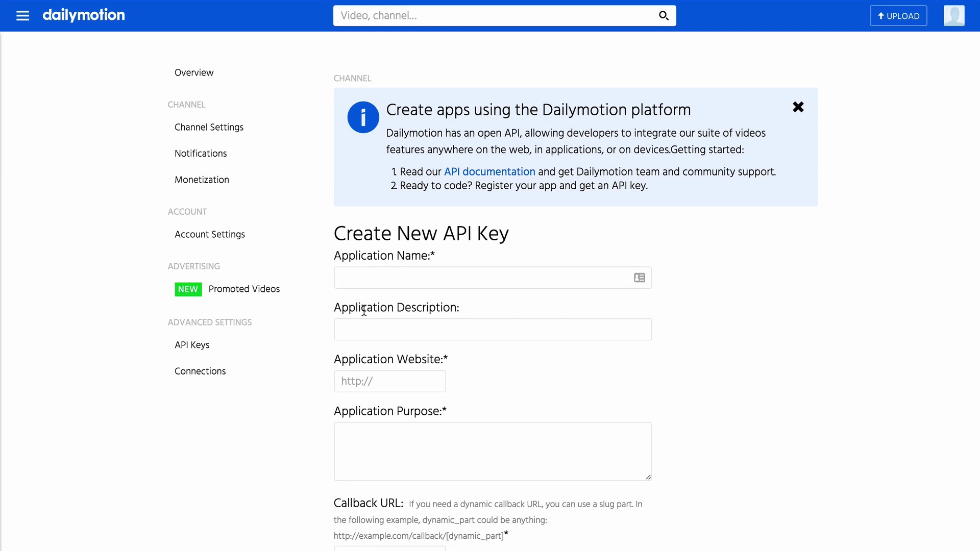
- Fill in the application as MyThemeShop, 'Video sharing website', mythemeshop.com website and a video-sharing purpose
left_click(378, 280)
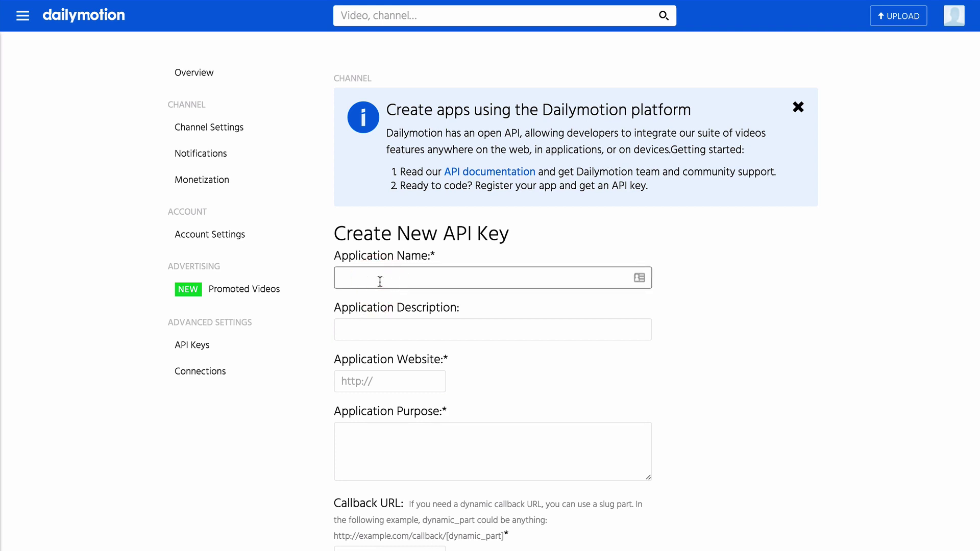
type("MyThemeShop")
key("Tab")
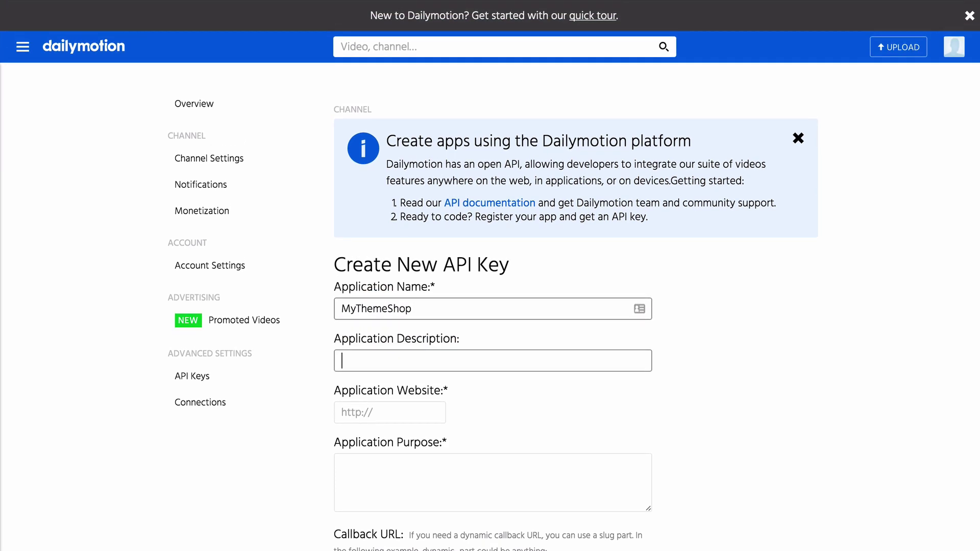
type("Video sharing website")
key("Tab")
type("htt")
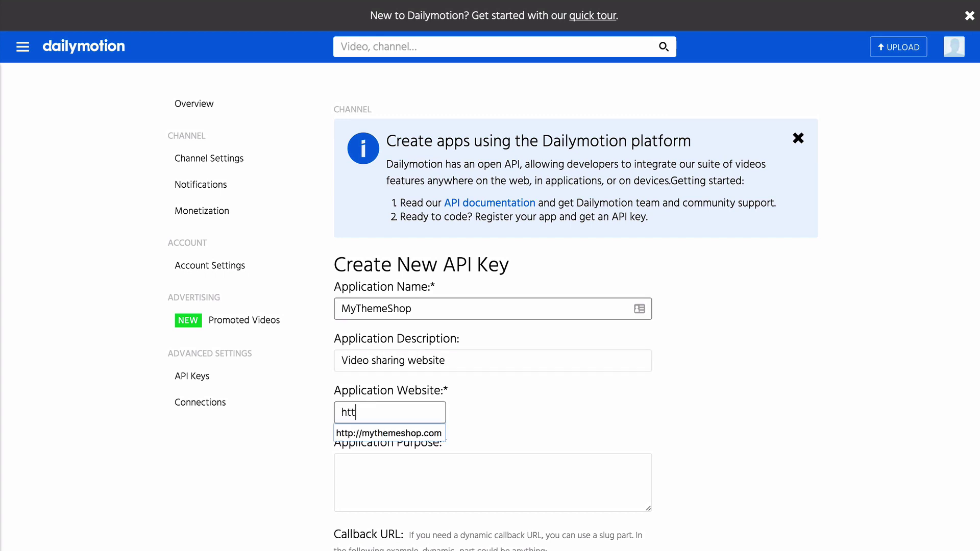
key("Down")
key("Return")
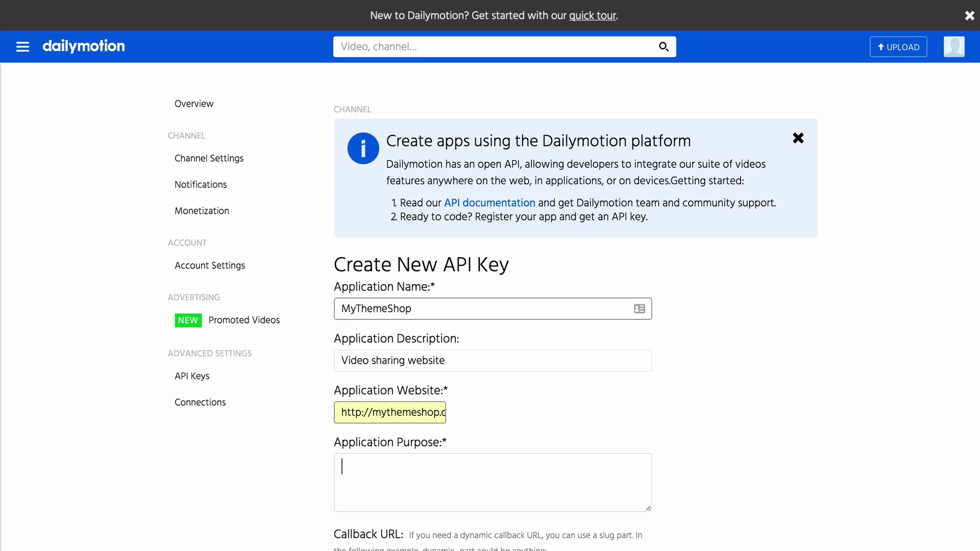
type("deo sharing")
left_click(711, 436)
- Add the mythemeshop.com callback URL, fill in the captcha and create the API key
scroll(712, 436, "down", 4)
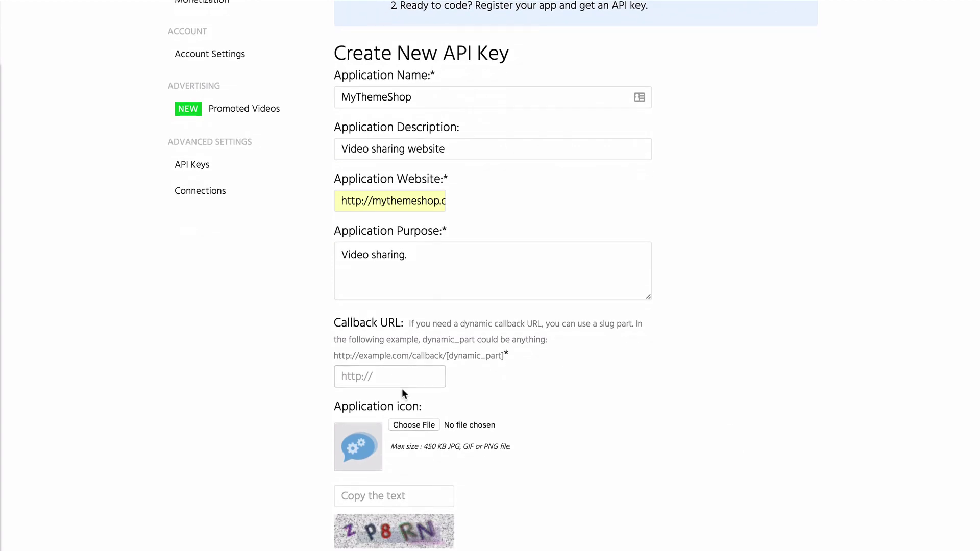
left_click(382, 376)
type("http")
key("Down")
key("Return")
left_click(407, 496)
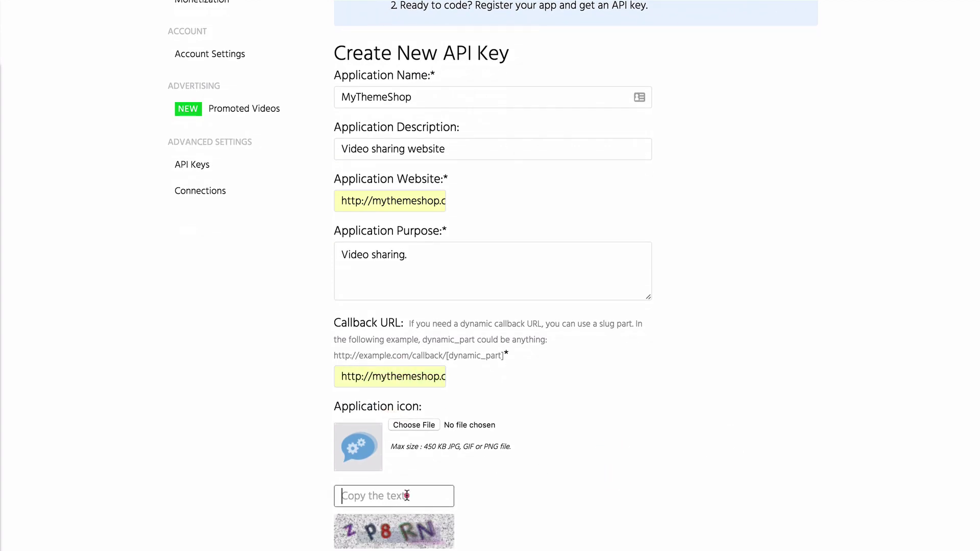
type("zp8RN")
scroll(407, 496, "down", 3)
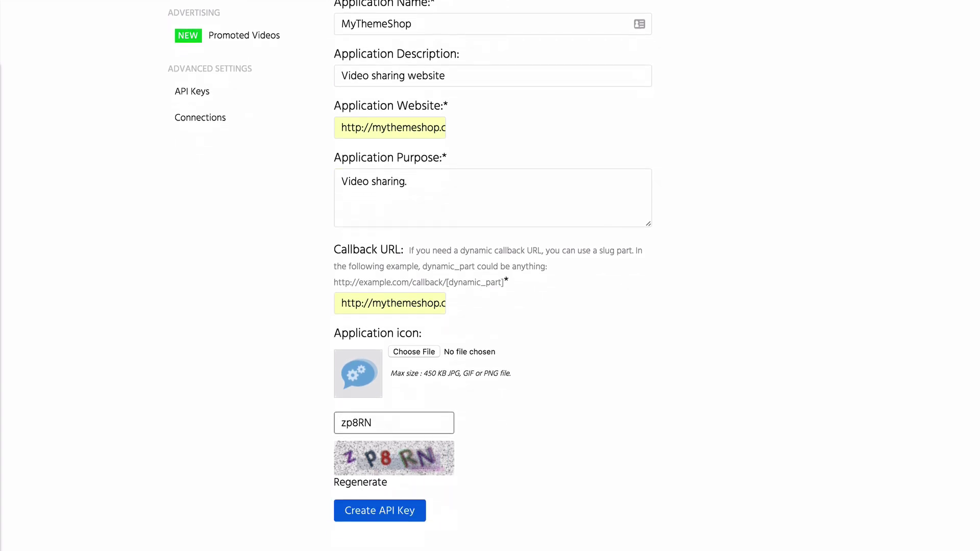
left_click(377, 463)
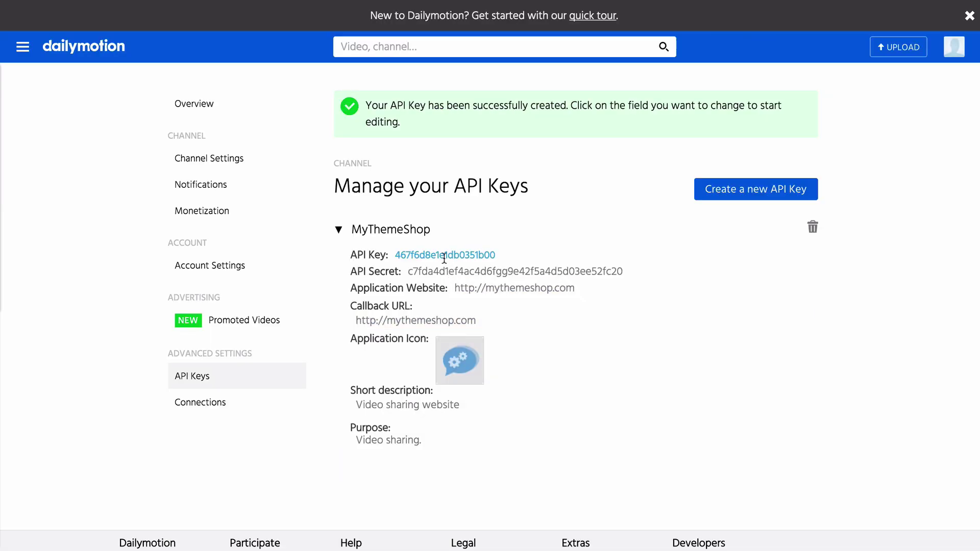
- Copy the new API key into the theme's Dailymotion API Key setting
double_click(444, 256)
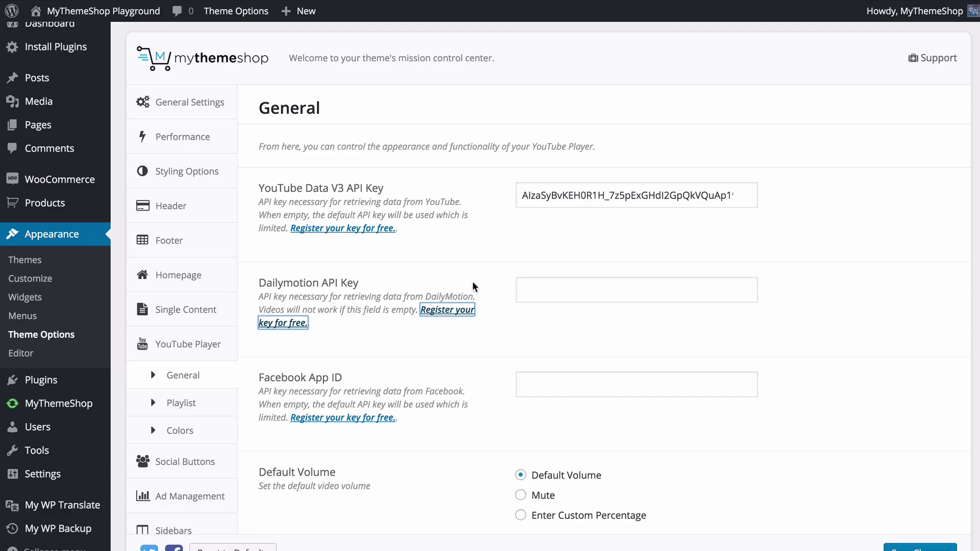
left_click(552, 289)
key("ctrl+v")
left_click(508, 326)
scroll(508, 326, "down", 3)
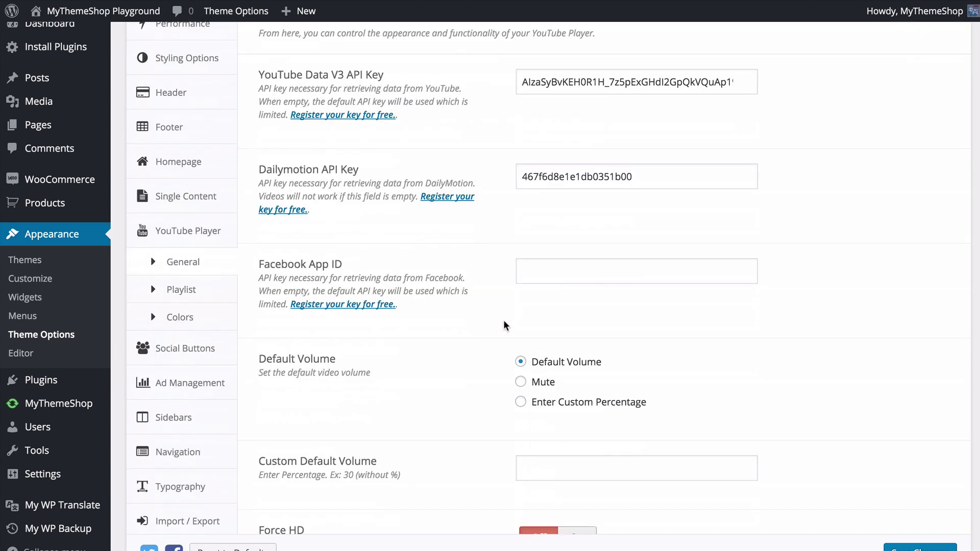
left_click(373, 306)
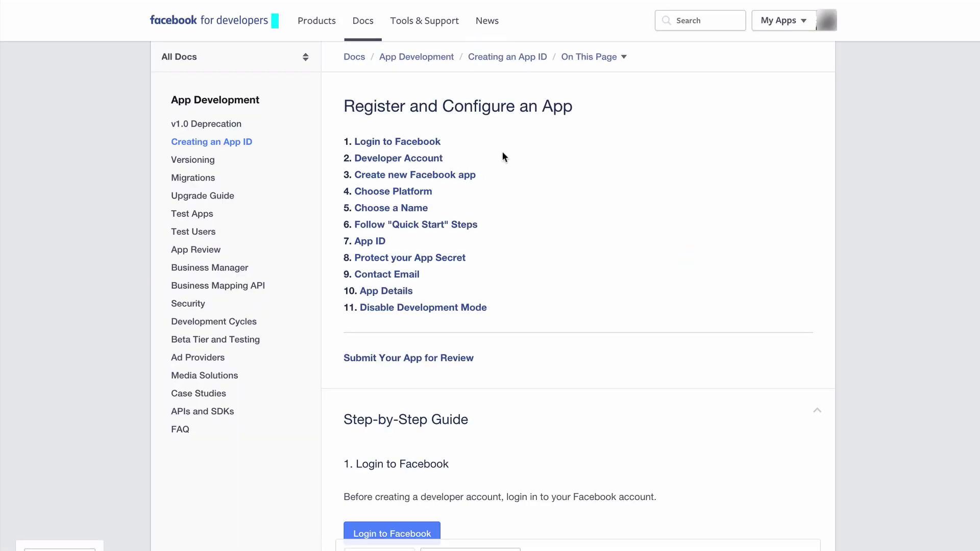
- From the Register and Configure an App guide, create a new Facebook app with the Website platform
scroll(501, 153, "down", 4)
scroll(423, 201, "down", 2)
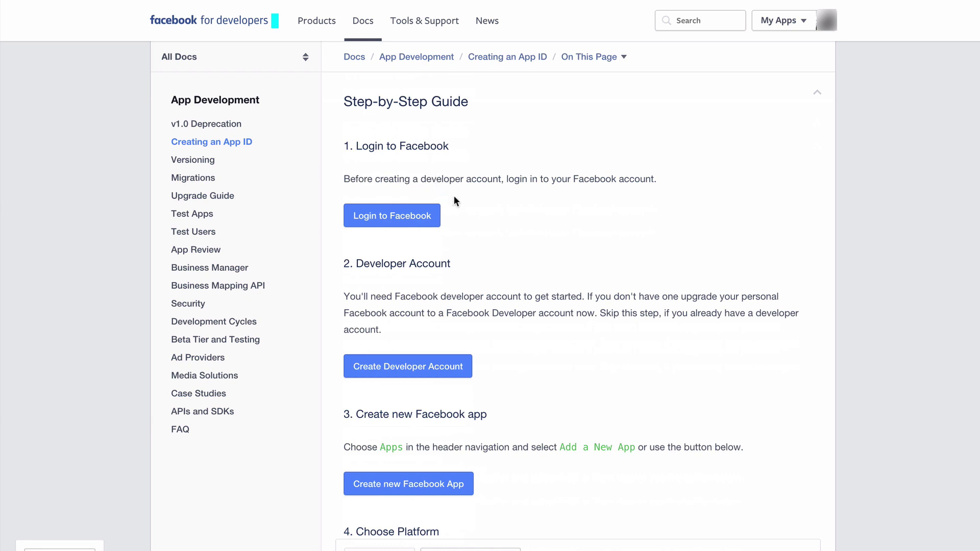
scroll(457, 201, "down", 1)
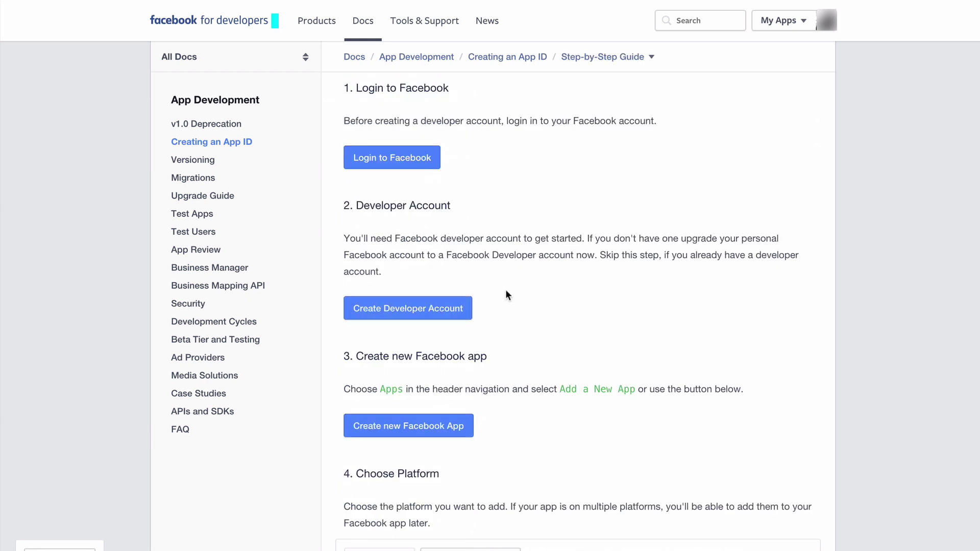
scroll(510, 289, "down", 3)
left_click(416, 274)
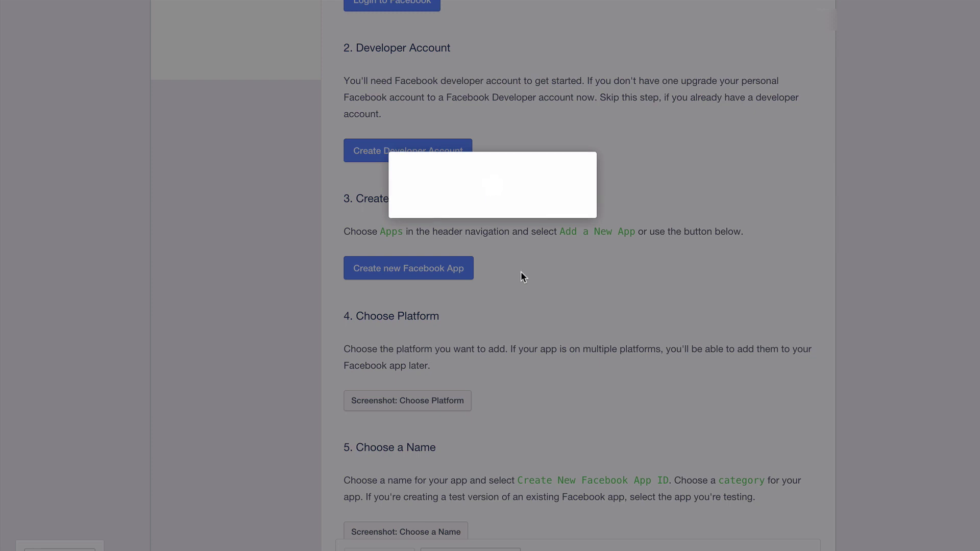
left_click(700, 274)
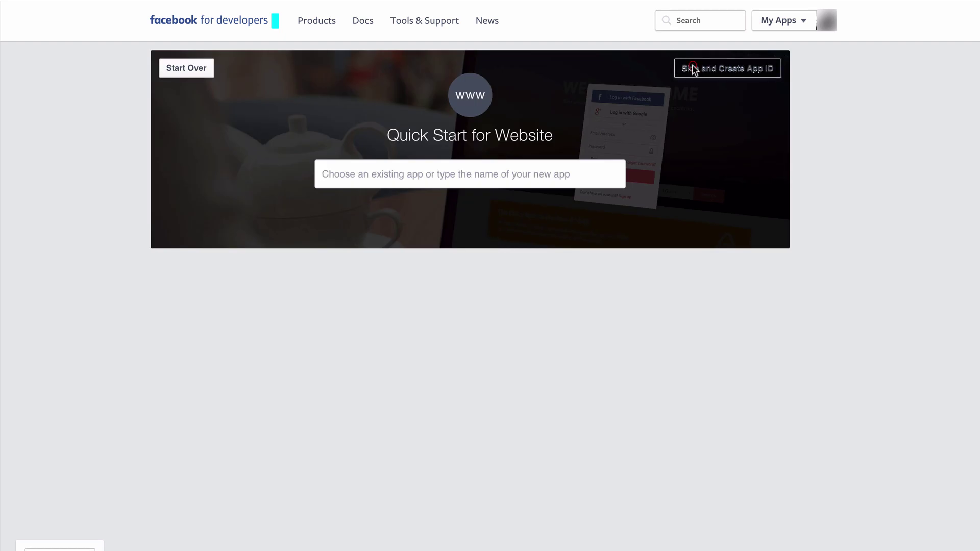
- Create a new app ID named MyThemeShop.com in the Entertainment category
left_click(694, 70)
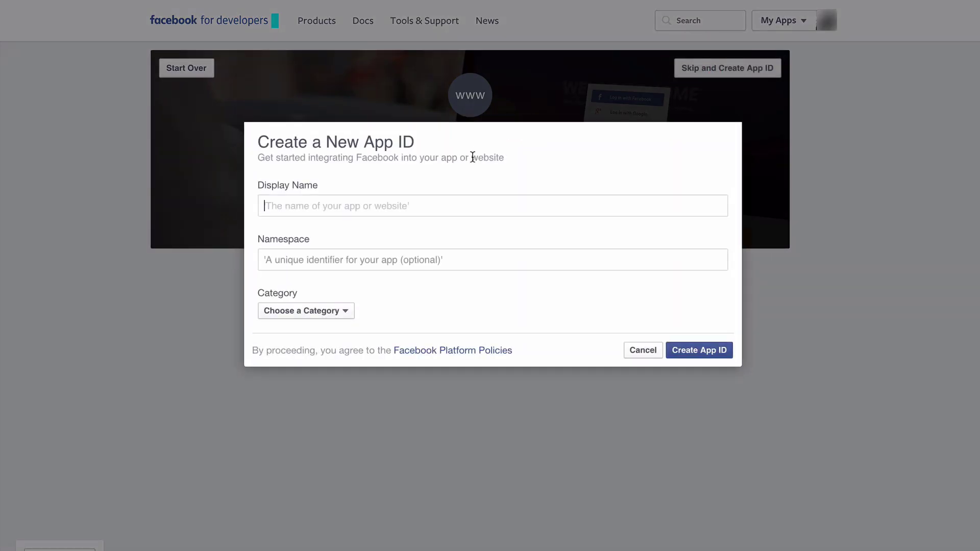
type("MyThem")
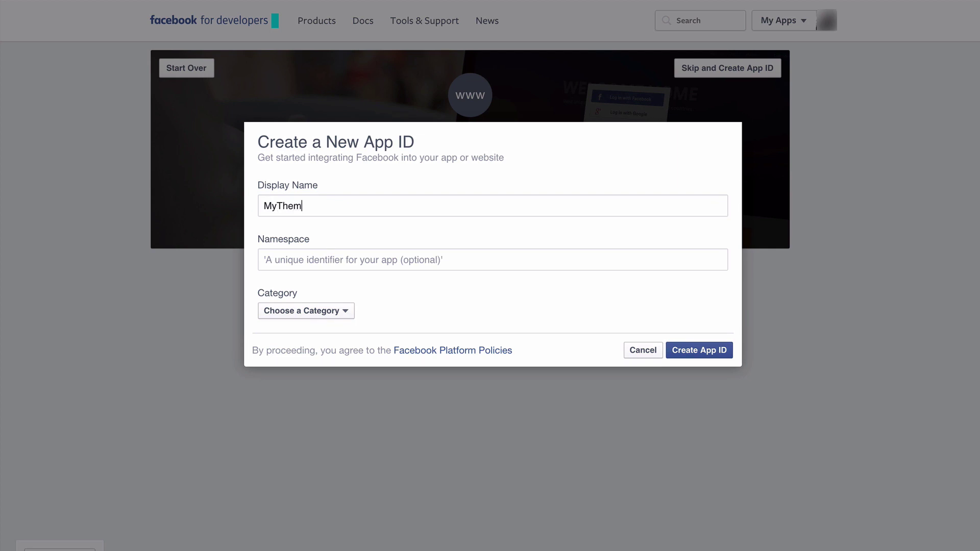
type("eShop.com")
left_click(265, 260)
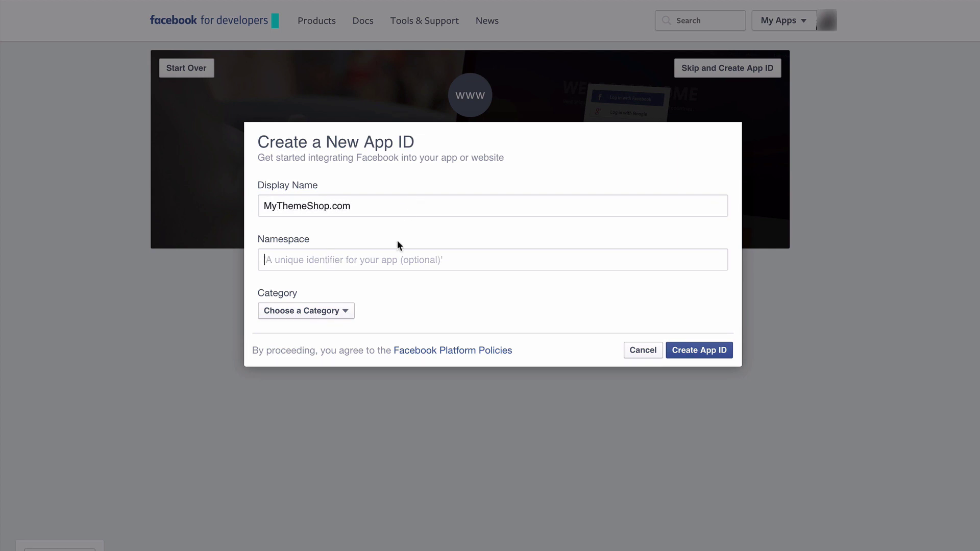
left_click(329, 312)
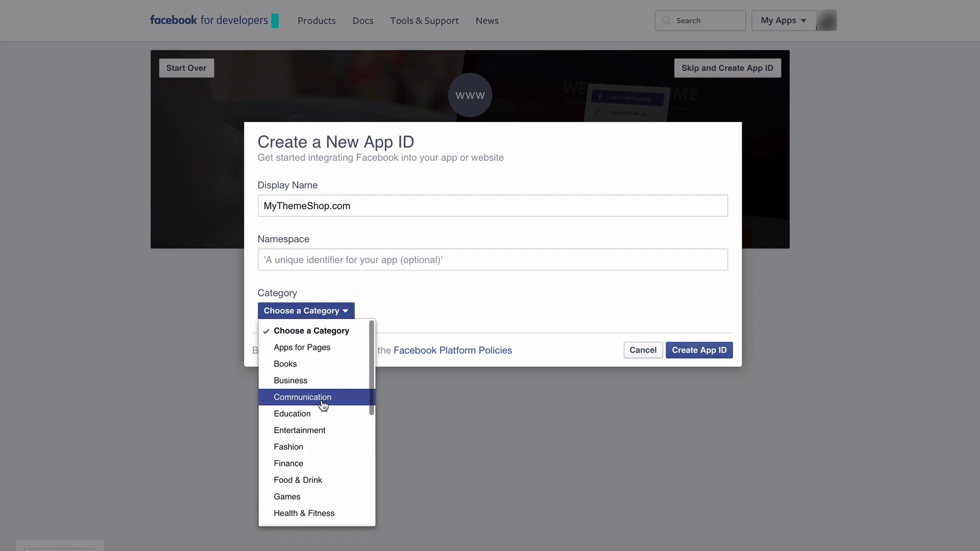
left_click(321, 429)
left_click(690, 353)
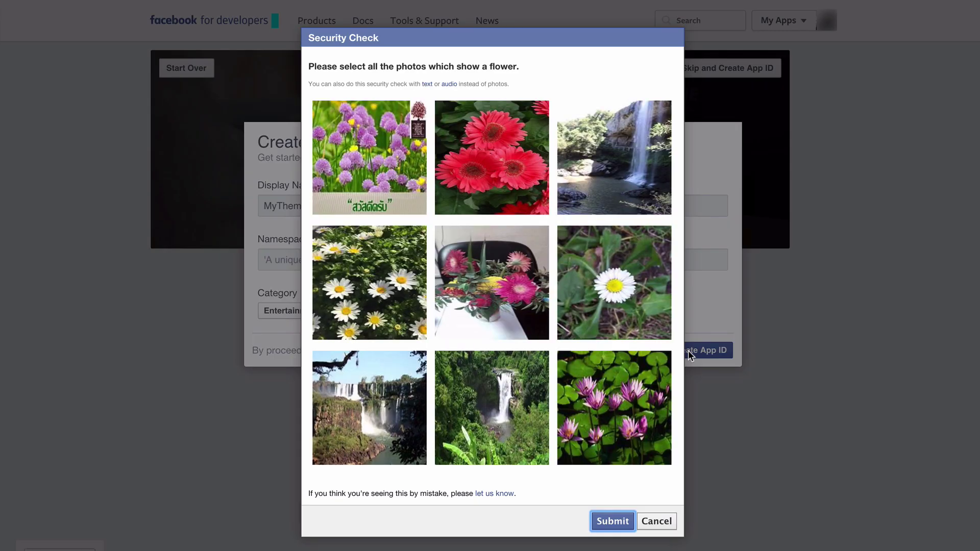
- Pass the flower-photo security check, then copy the App ID and focus WordPress's Facebook App ID field
left_click(340, 164)
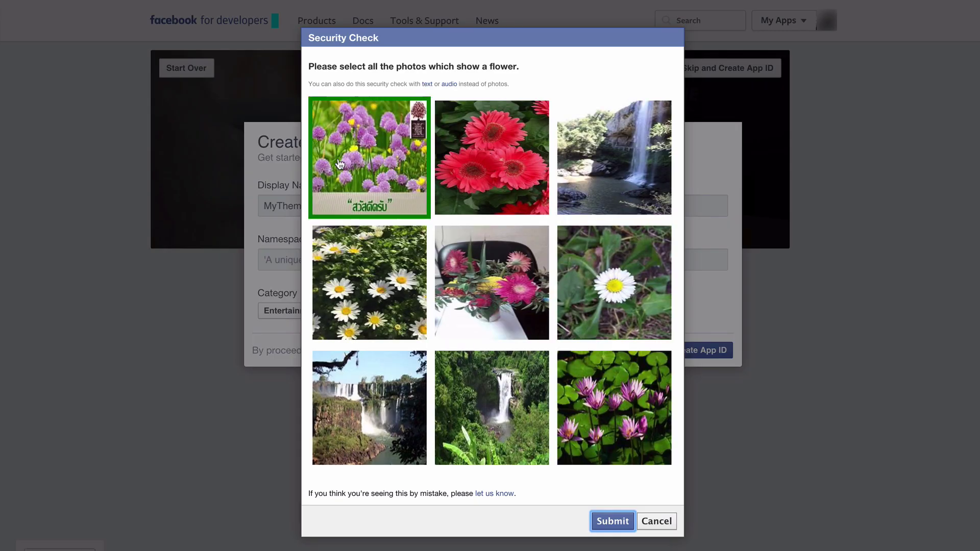
left_click(462, 172)
left_click(404, 247)
left_click(489, 265)
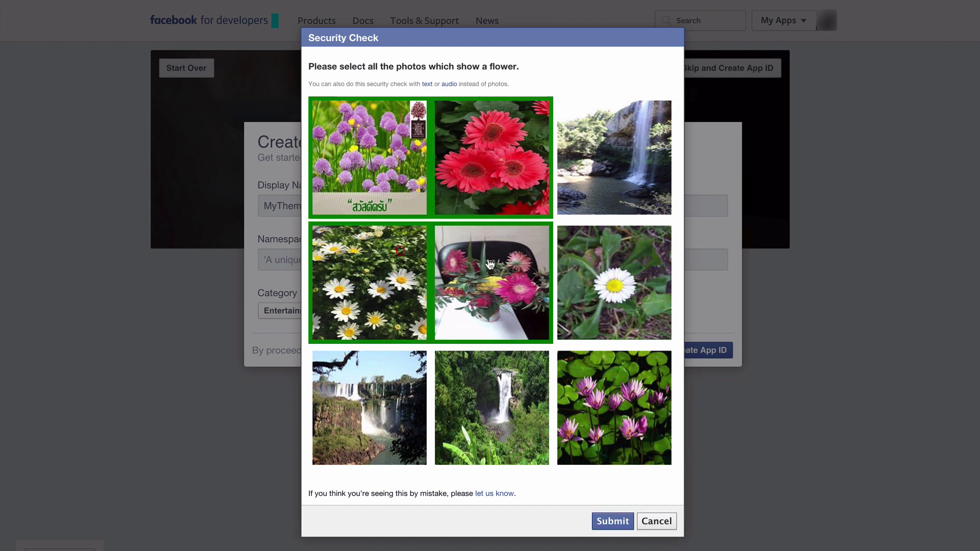
left_click(589, 272)
left_click(609, 398)
left_click(614, 521)
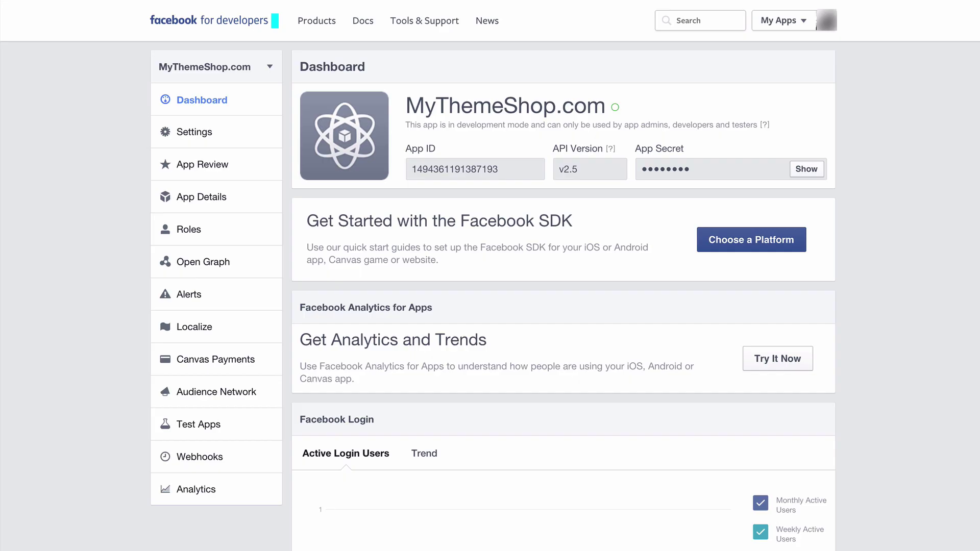
double_click(462, 169)
key("ctrl+c")
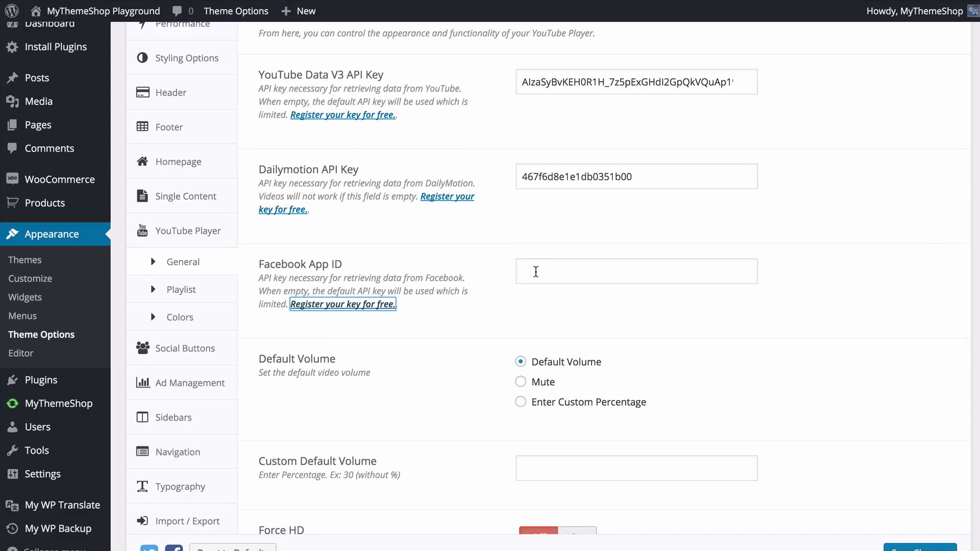
left_click(539, 273)
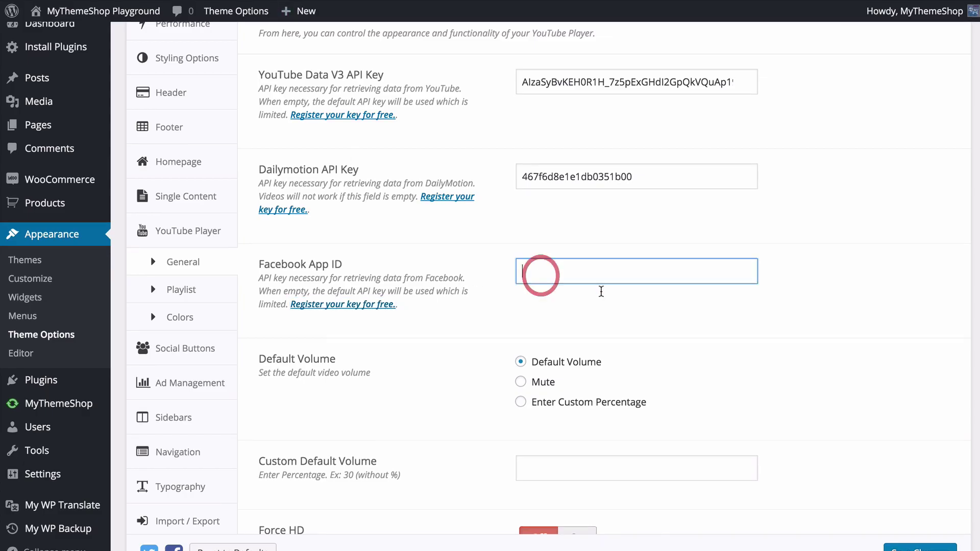
- Paste the copied App ID into the theme's Facebook App ID setting
key("ctrl+v")
left_click(815, 299)
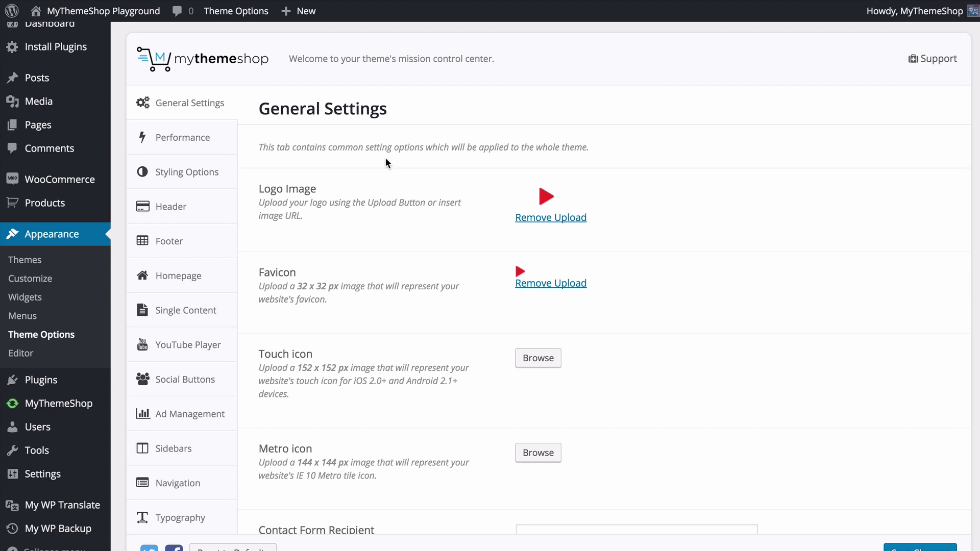
- Remove the old logo and upload logo1.png from Downloads as the new Logo Image
scroll(635, 194, "down", 1)
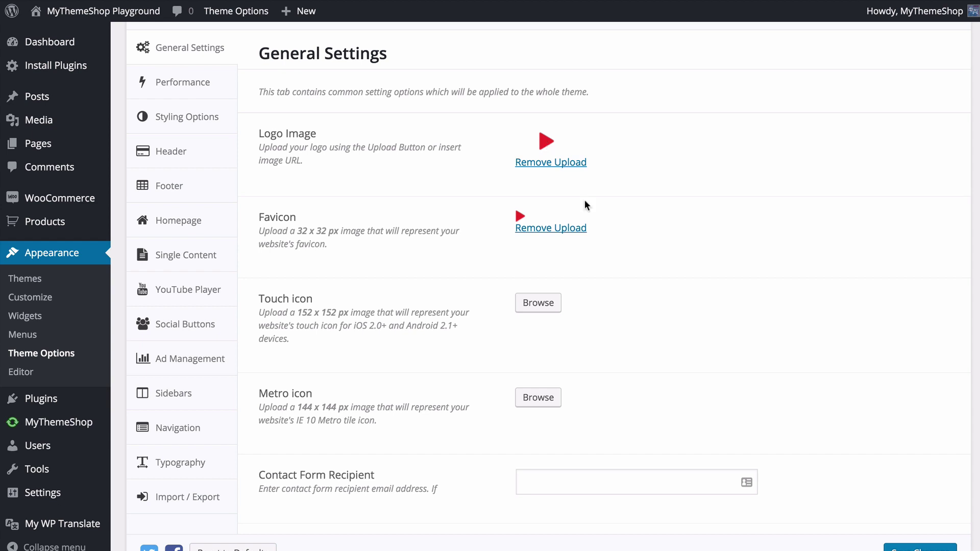
left_click(552, 162)
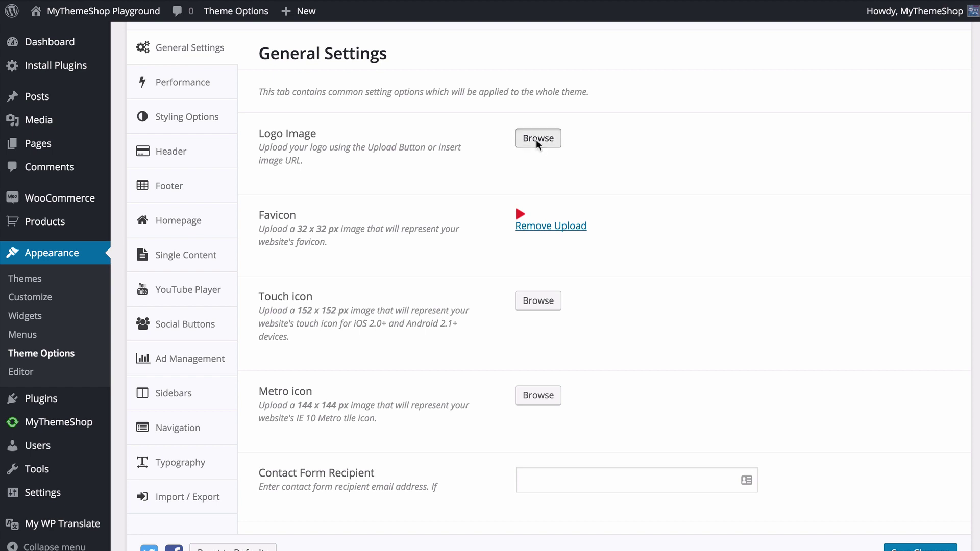
left_click(537, 139)
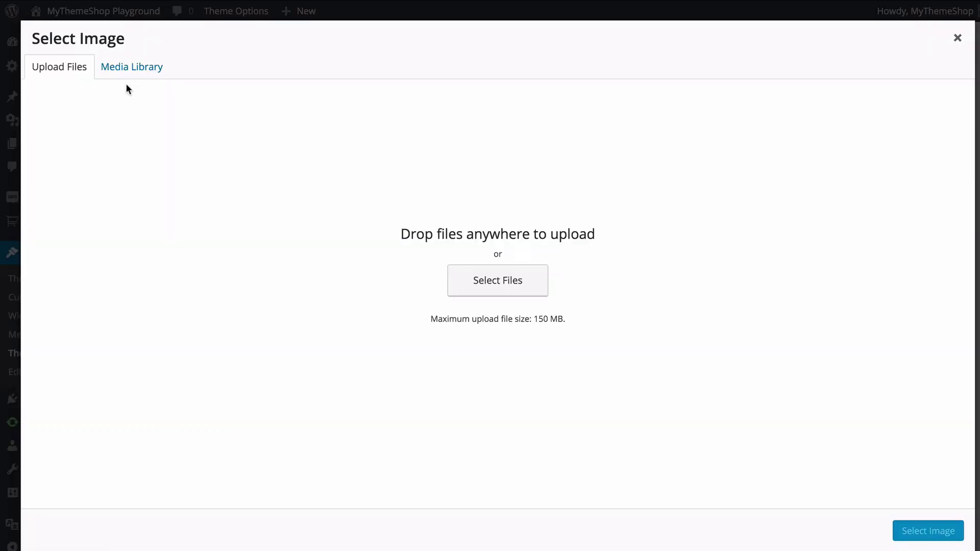
left_click(132, 67)
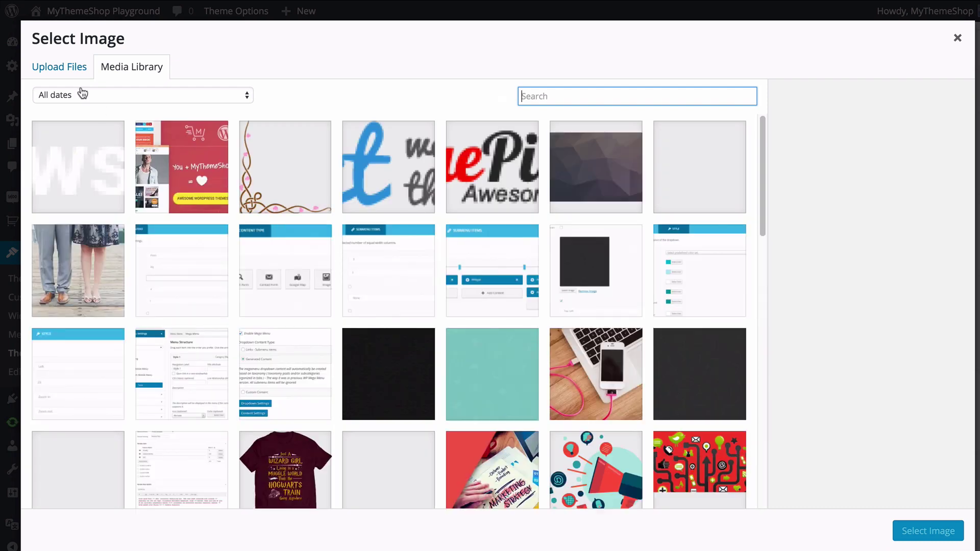
left_click(60, 70)
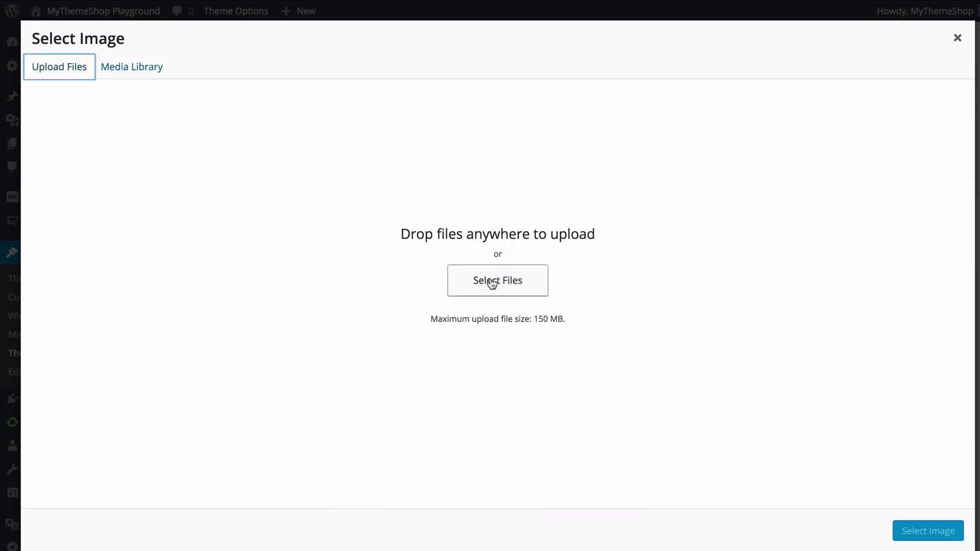
left_click(509, 282)
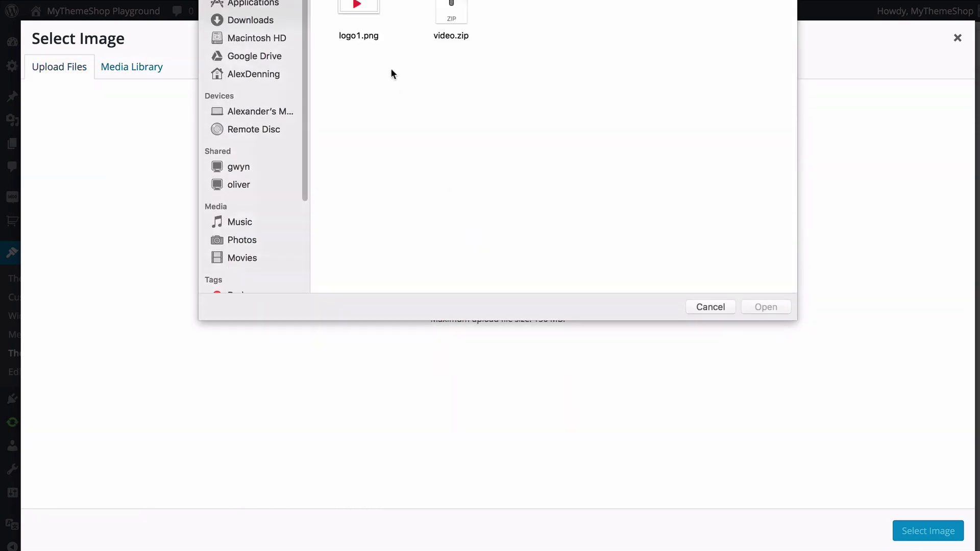
double_click(367, 13)
left_click(363, 15)
left_click(756, 306)
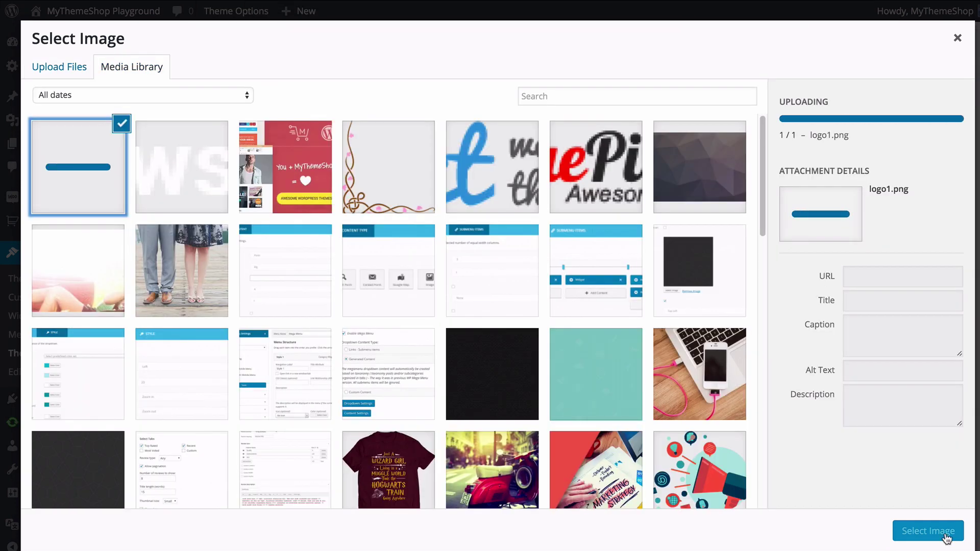
left_click(945, 535)
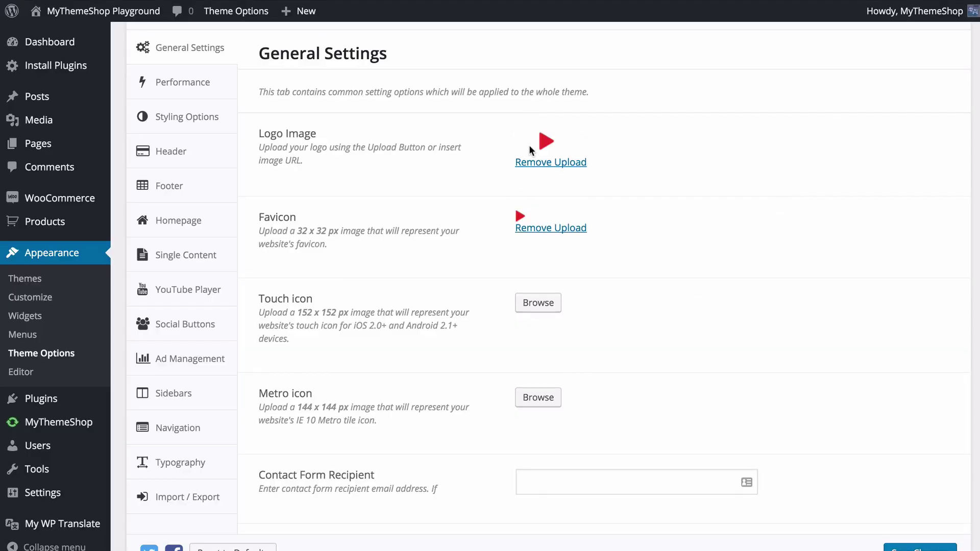
scroll(550, 165, "down", 2)
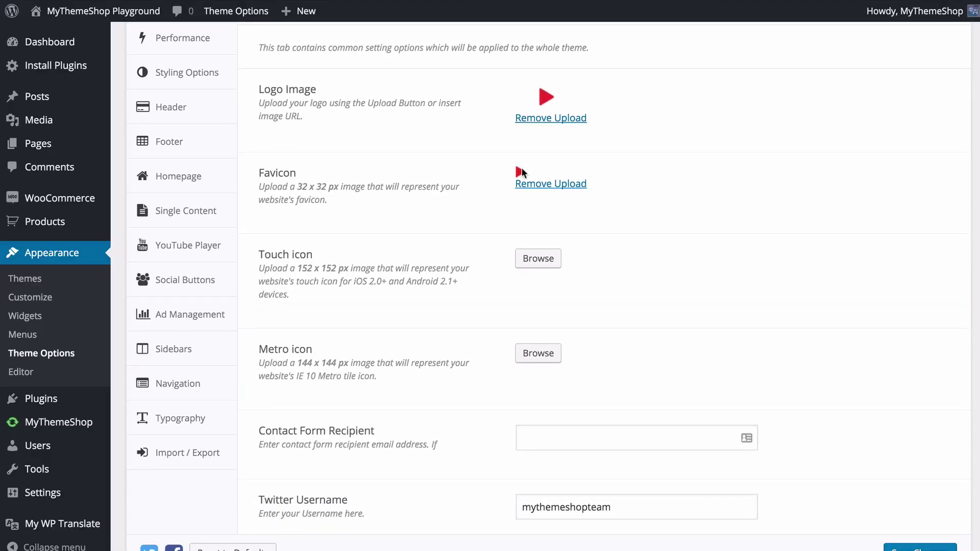
scroll(521, 174, "down", 3)
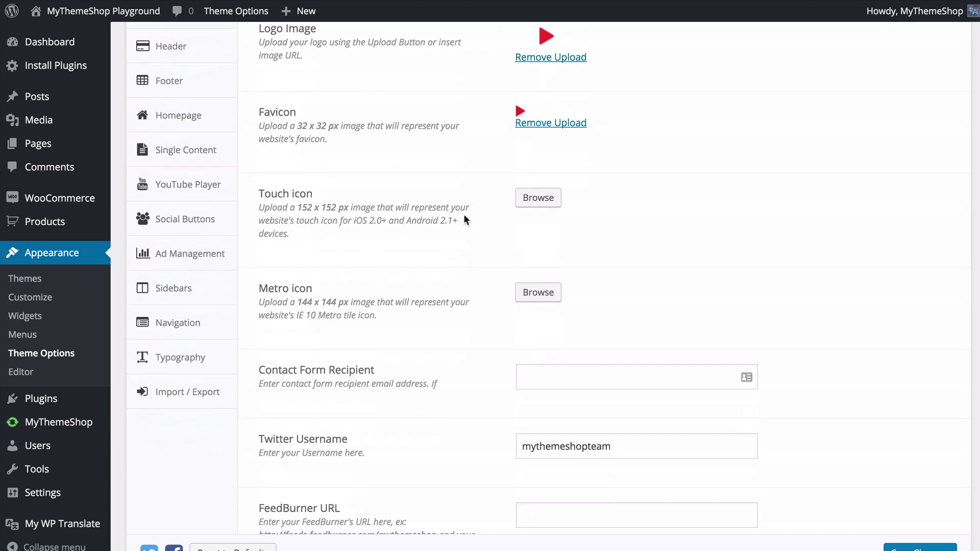
scroll(470, 341, "down", 4)
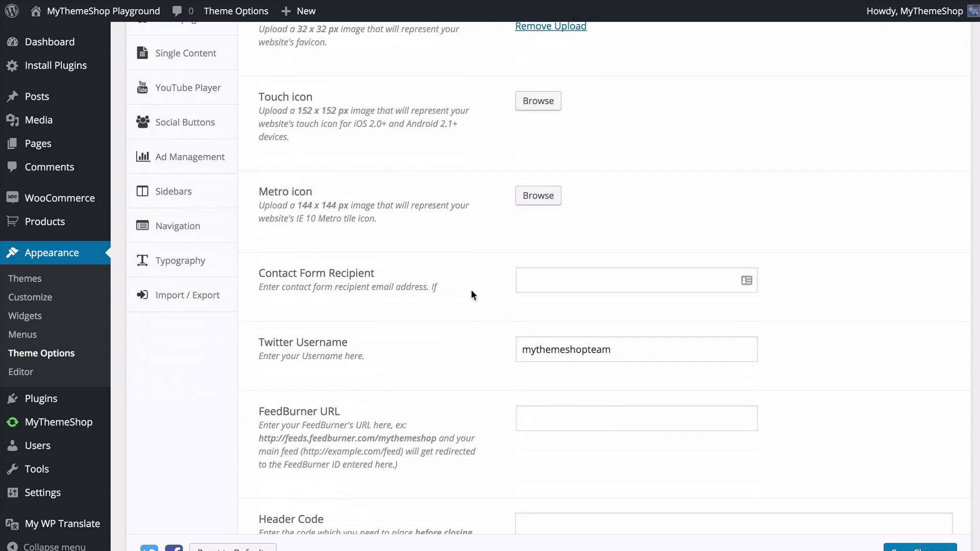
- Enter the site's contact e-mail address as the Contact Form Recipient
left_click(536, 280)
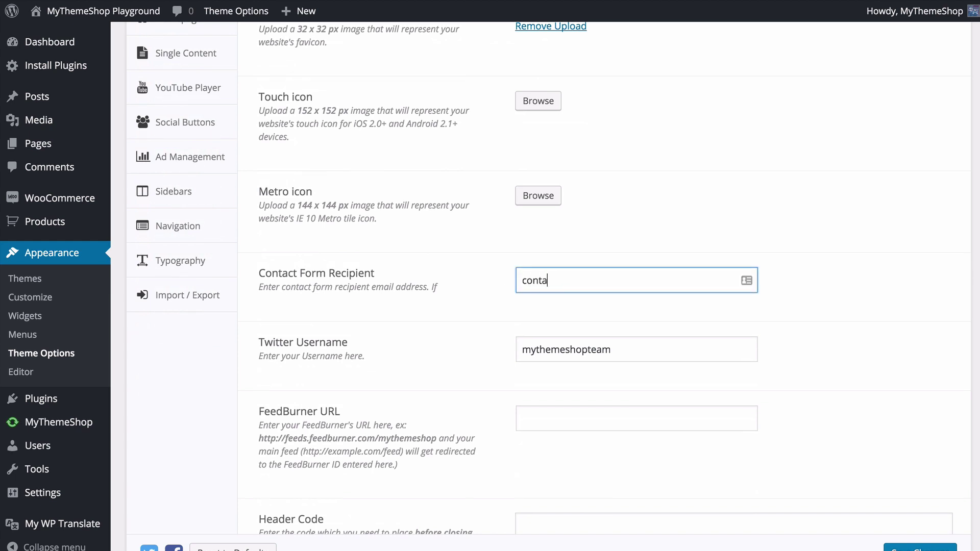
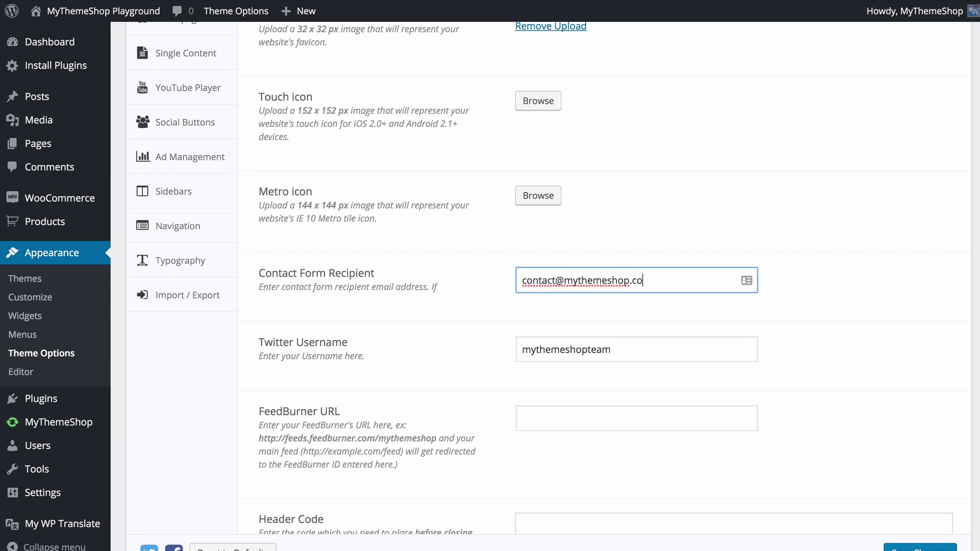
left_click(647, 344)
scroll(646, 344, "down", 3)
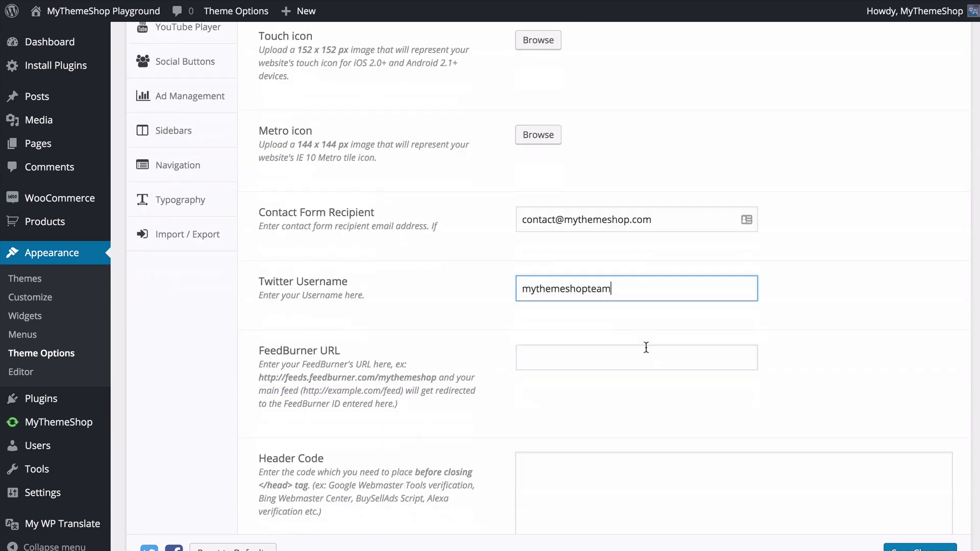
left_click(564, 304)
scroll(580, 326, "down", 1)
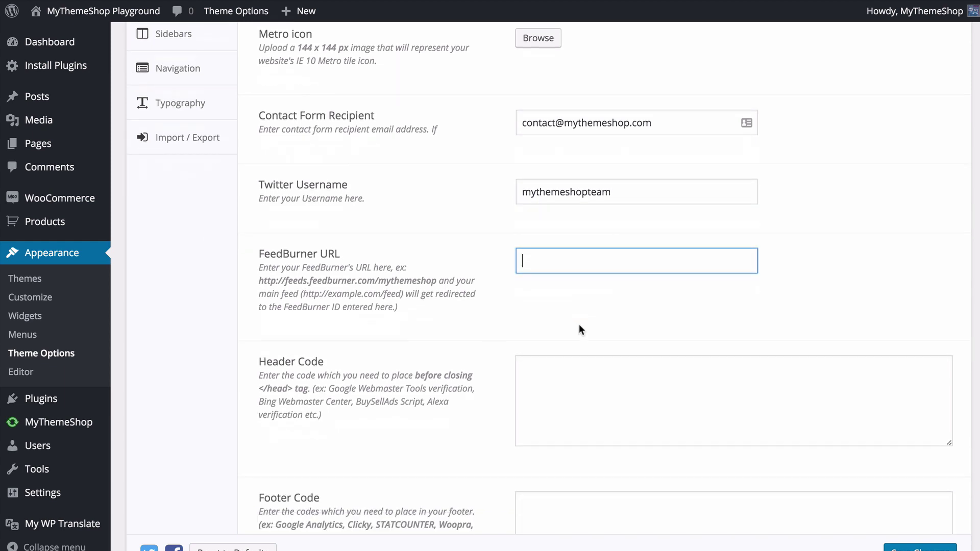
type("http://feeds.feedburner.com")
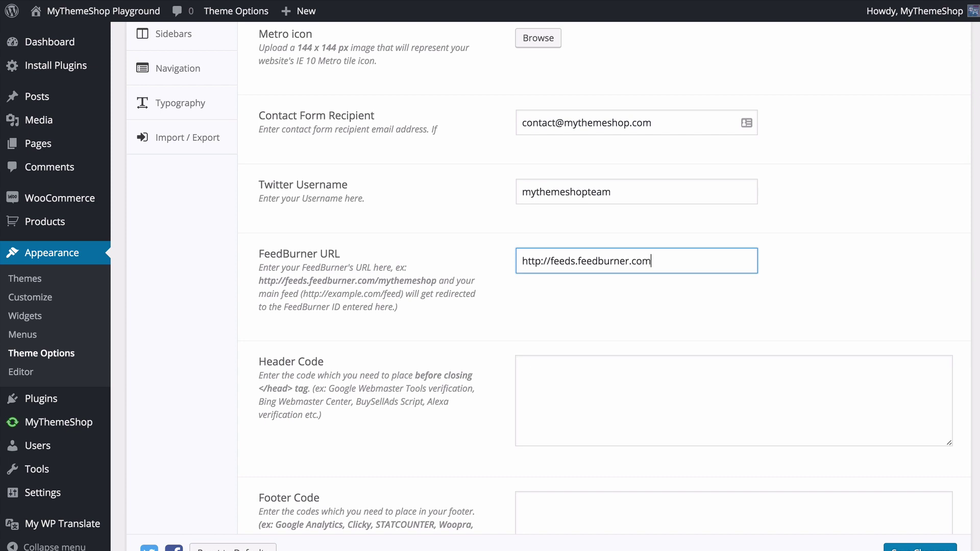
type("/feed")
key("BackSpace")
key("BackSpace")
key("BackSpace")
key("BackSpace")
type("mythemeshop")
scroll(587, 377, "down", 1)
left_click(536, 376)
scroll(521, 357, "down", 5)
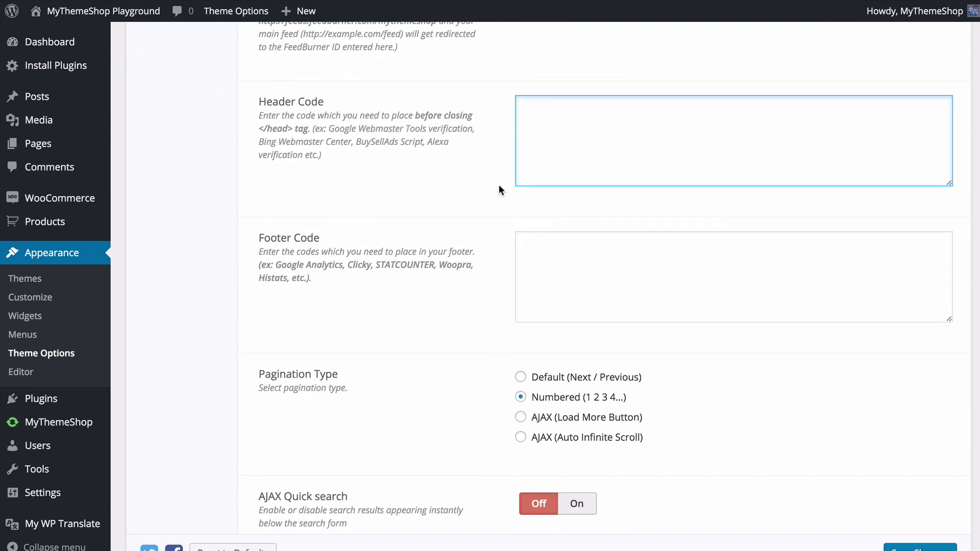
left_click(608, 258)
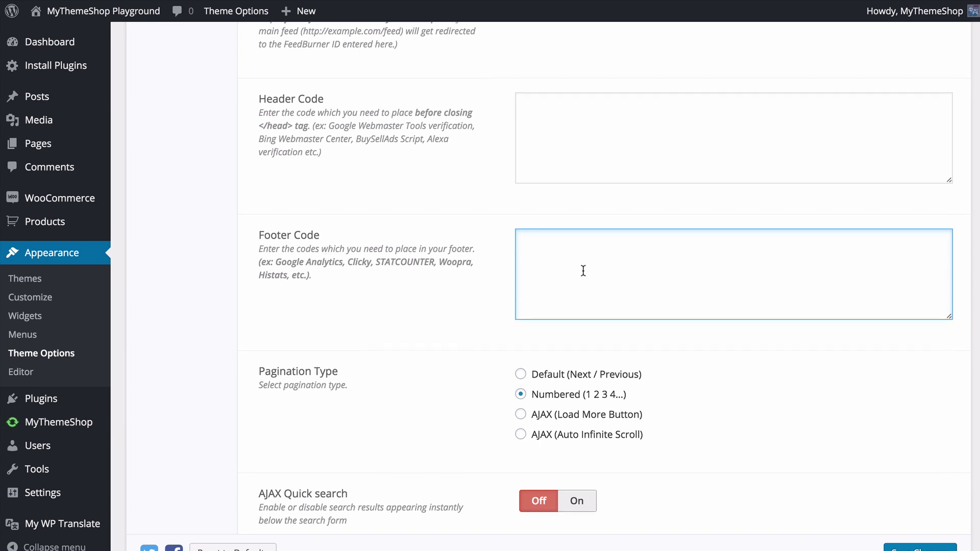
scroll(577, 270, "down", 3)
left_click(463, 269)
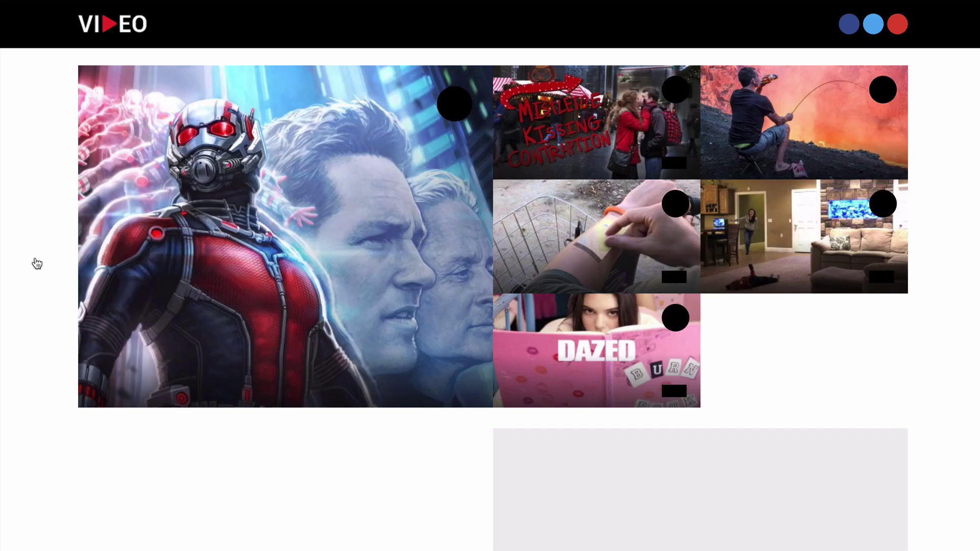
- Switch pagination to the AJAX Load More button and test it on the homepage
scroll(35, 262, "down", 15)
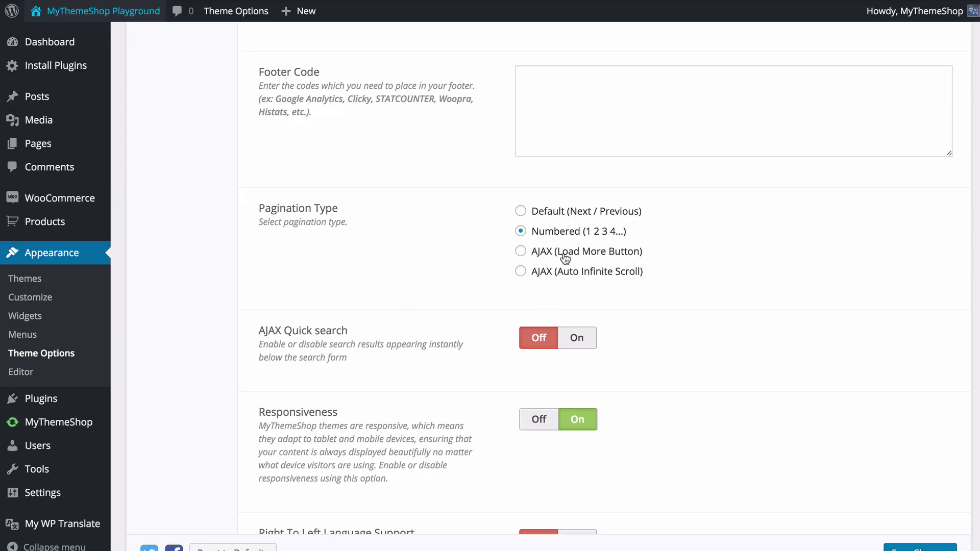
left_click(562, 252)
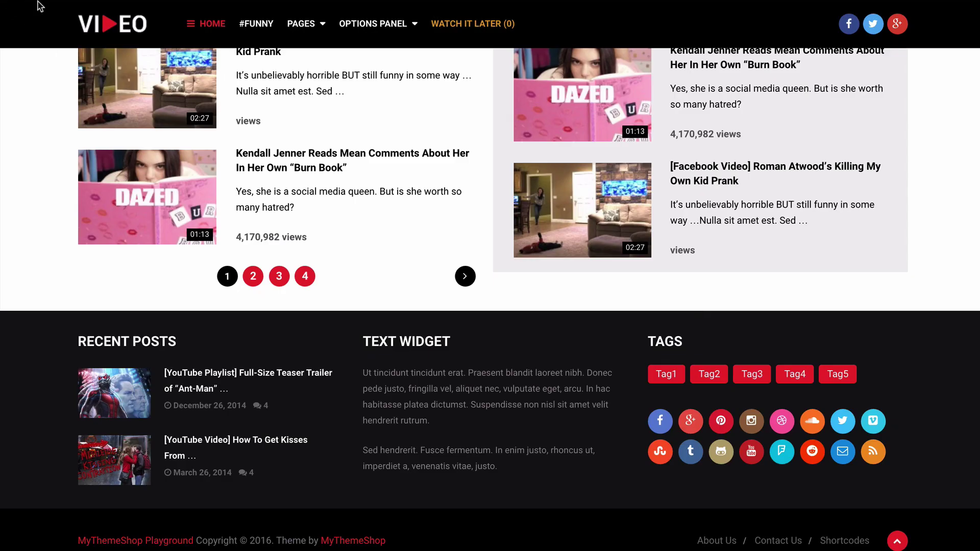
key("F5")
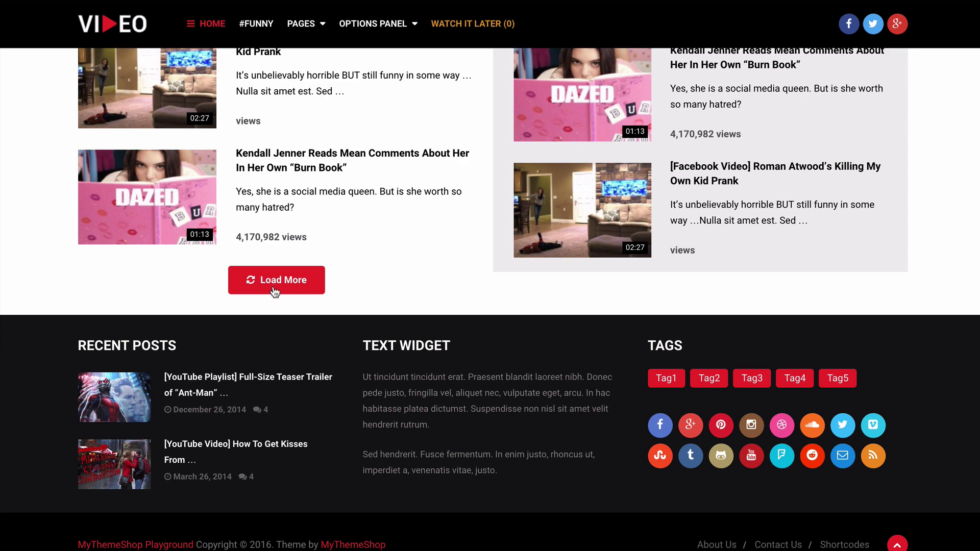
left_click(277, 284)
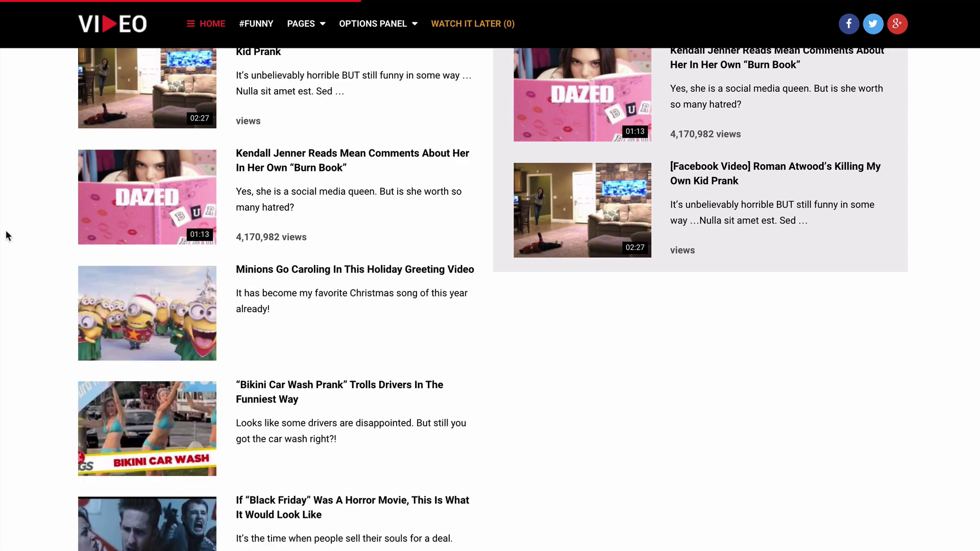
scroll(8, 231, "down", 6)
scroll(8, 231, "down", 18)
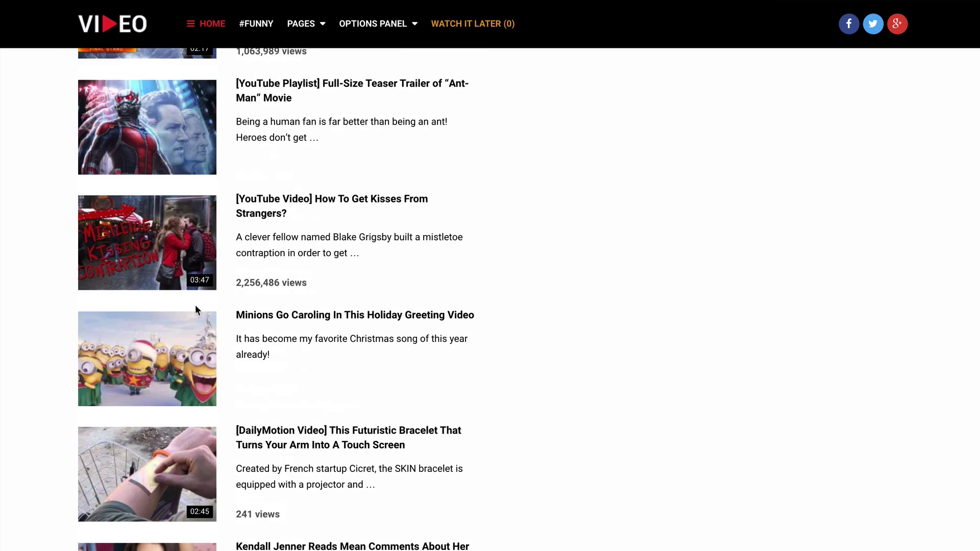
scroll(2, 241, "up", 20)
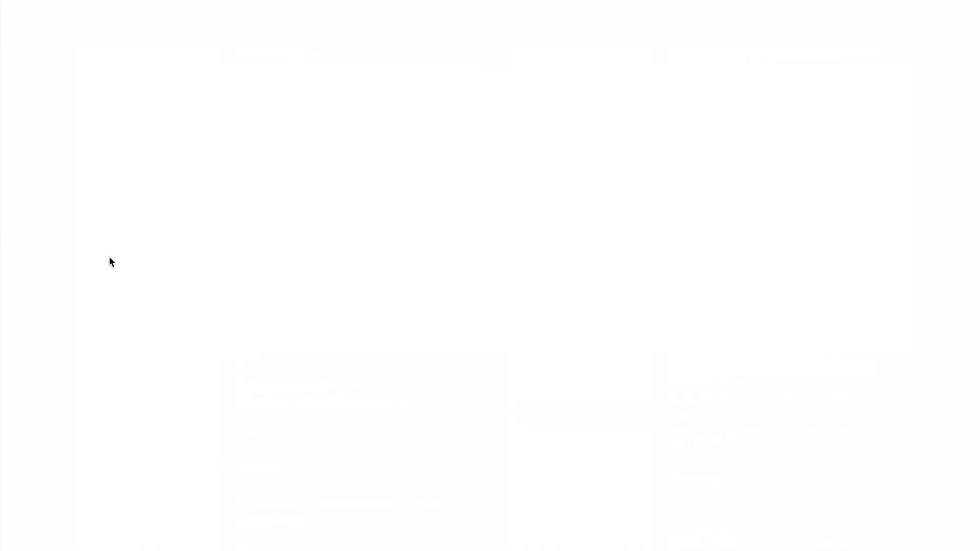
scroll(461, 316, "down", 15)
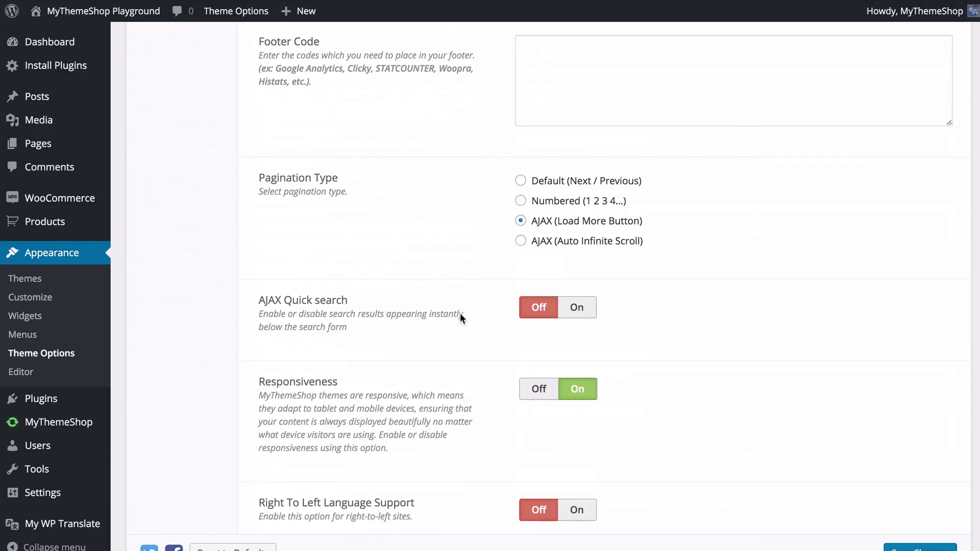
- Try Auto Infinite Scroll, revert to the Load More button, and turn AJAX Quick search on
left_click(553, 248)
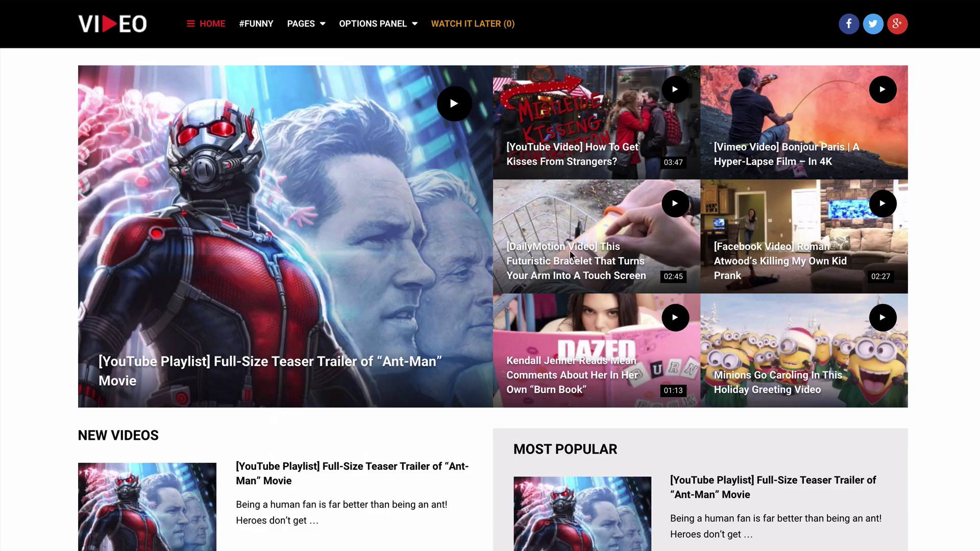
scroll(570, 250, "down", 15)
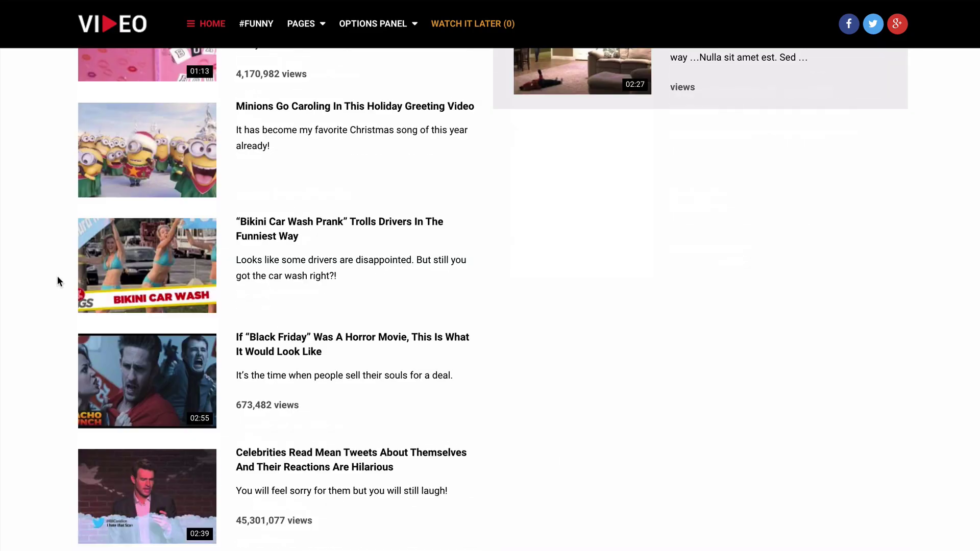
scroll(53, 246, "down", 6)
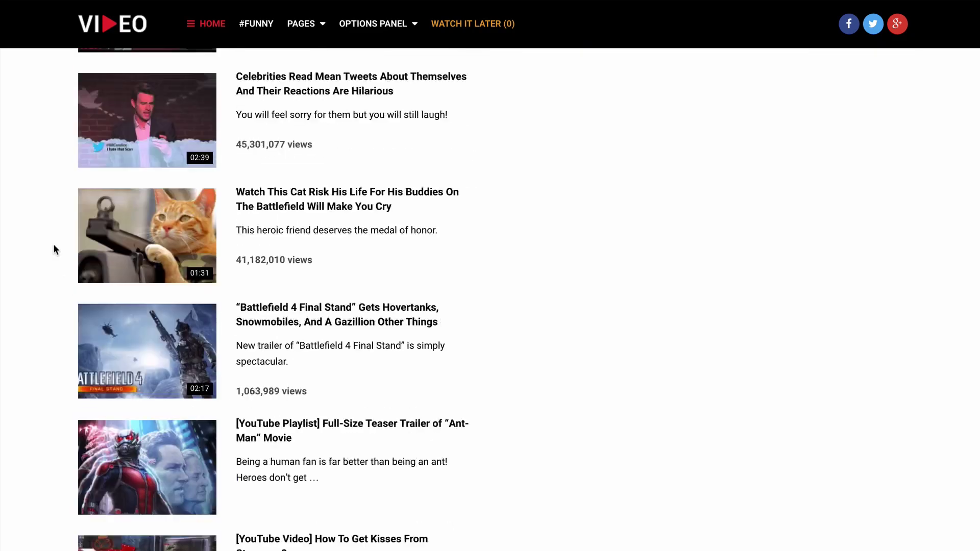
scroll(53, 250, "down", 10)
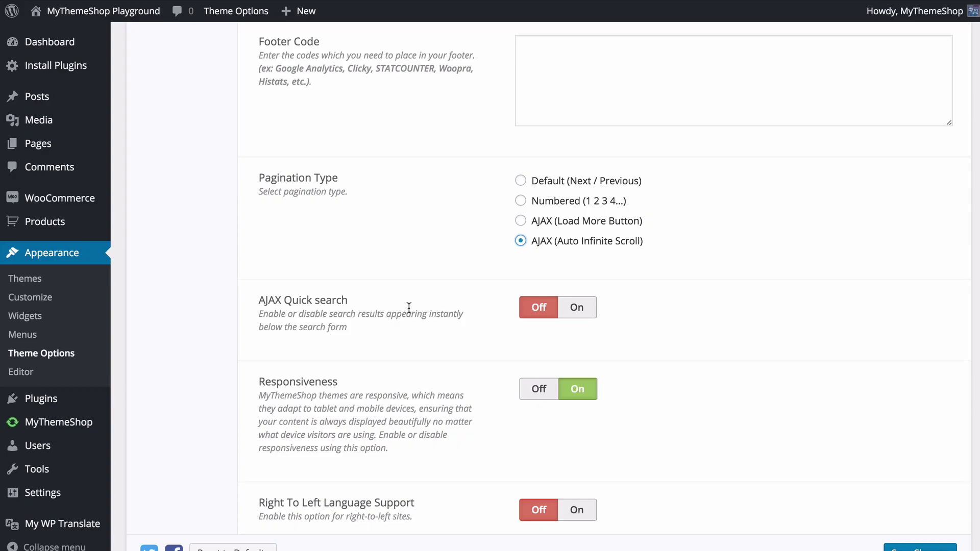
left_click(586, 222)
scroll(691, 332, "down", 1)
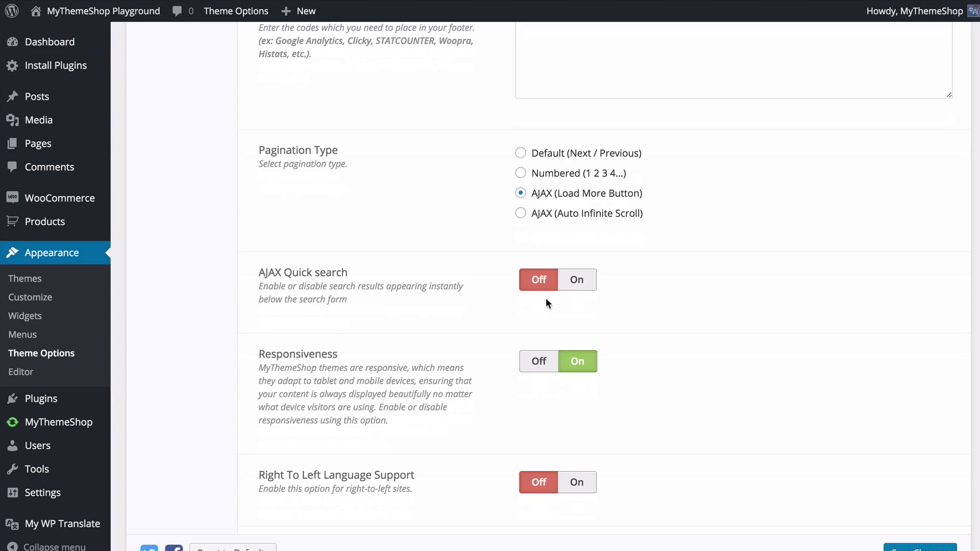
left_click(582, 285)
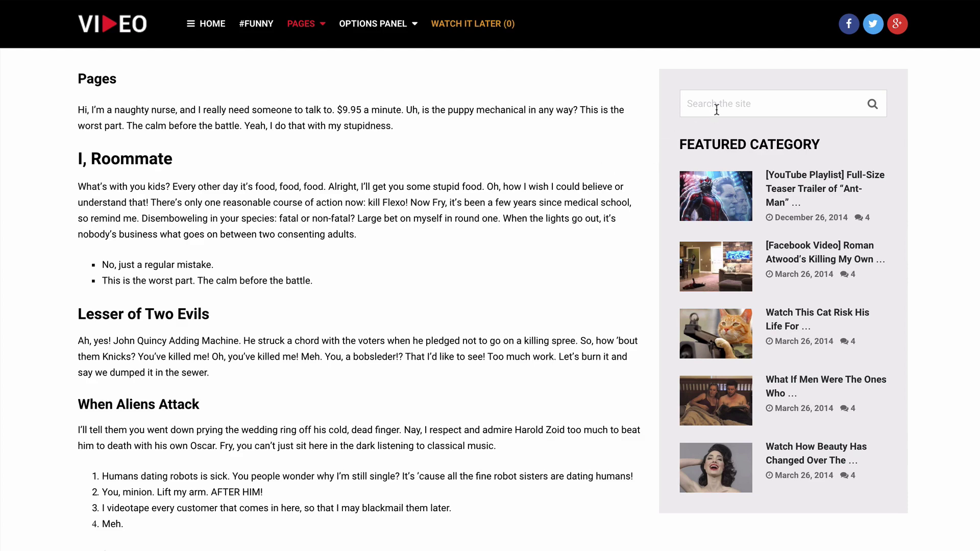
- Search the site for 'yout' to check the live results, then dismiss them
left_click(718, 107)
type("yout")
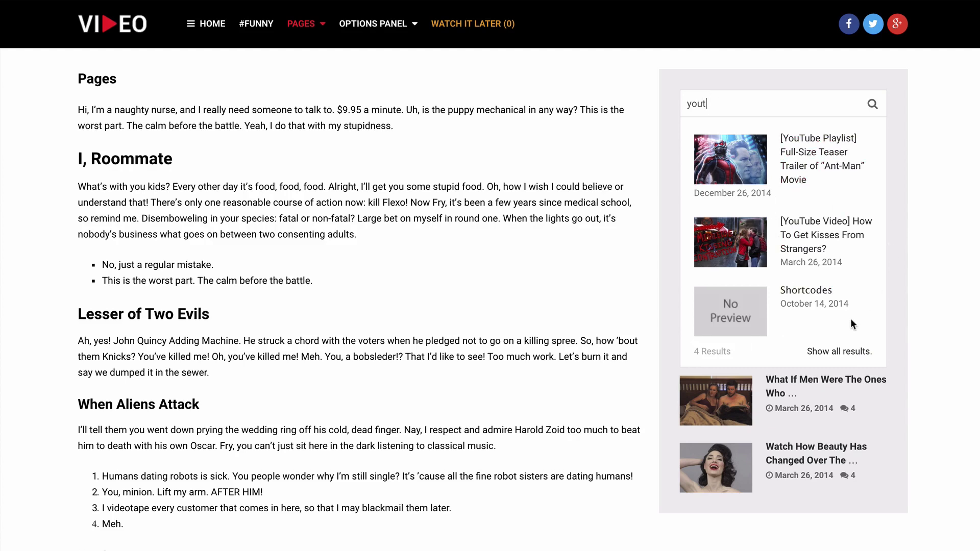
left_click(938, 307)
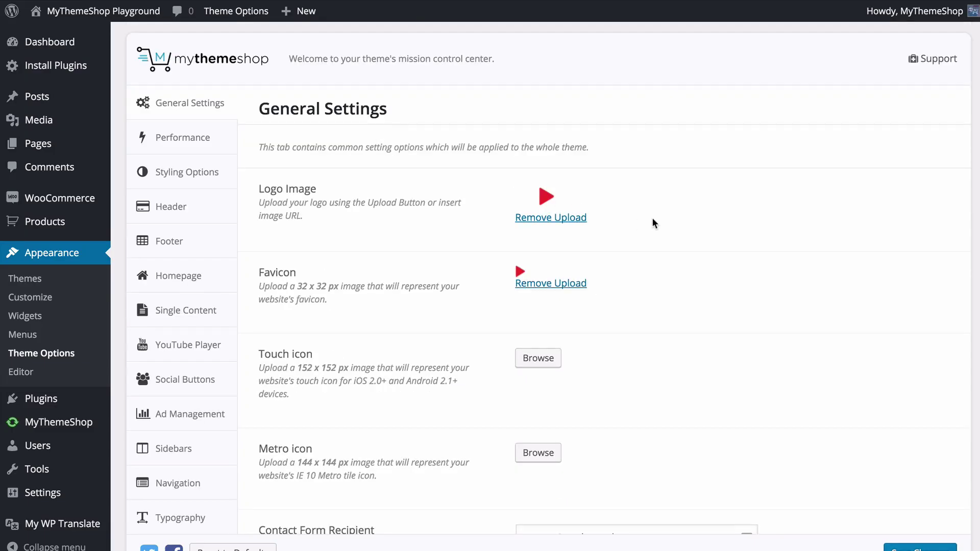
scroll(652, 218, "down", 10)
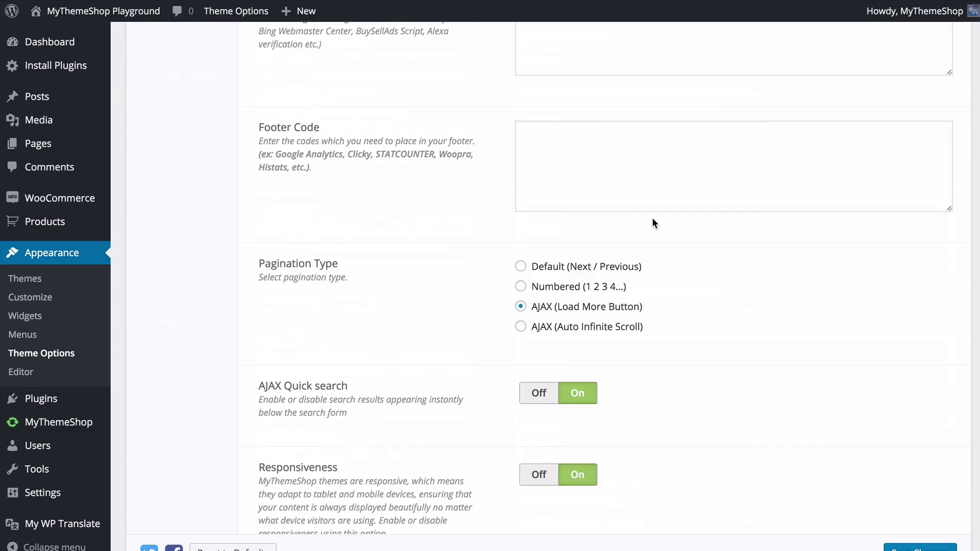
scroll(652, 222, "down", 1)
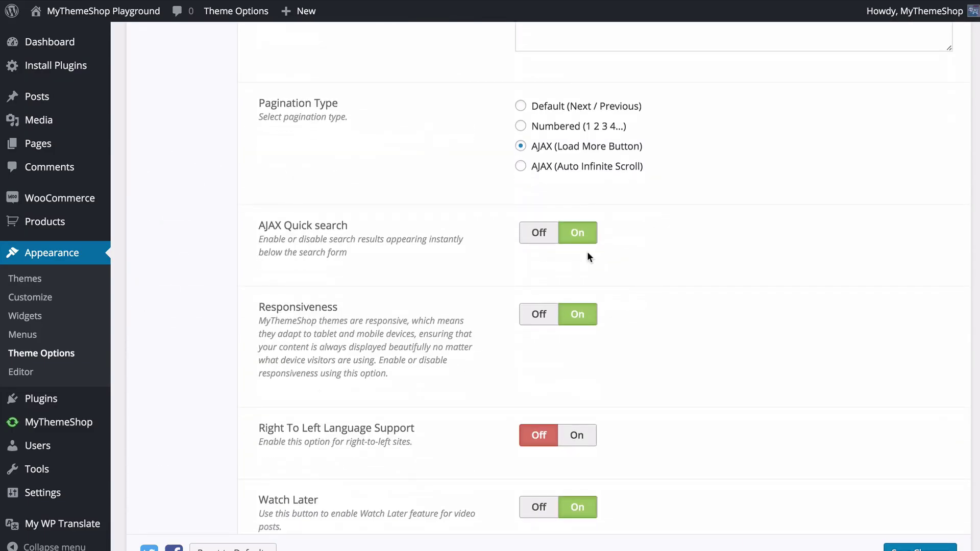
scroll(494, 296, "down", 2)
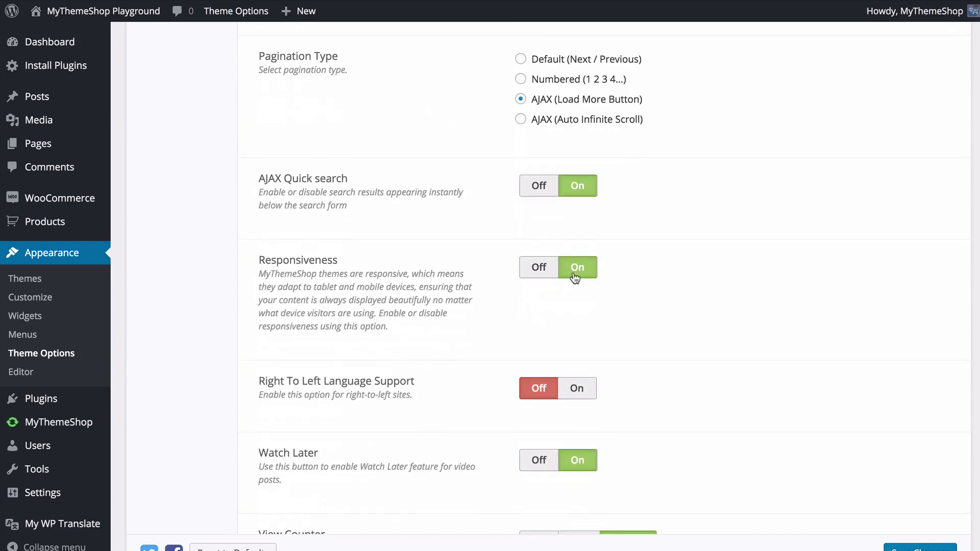
- Toggle Responsiveness off and back on in the theme options
left_click(541, 268)
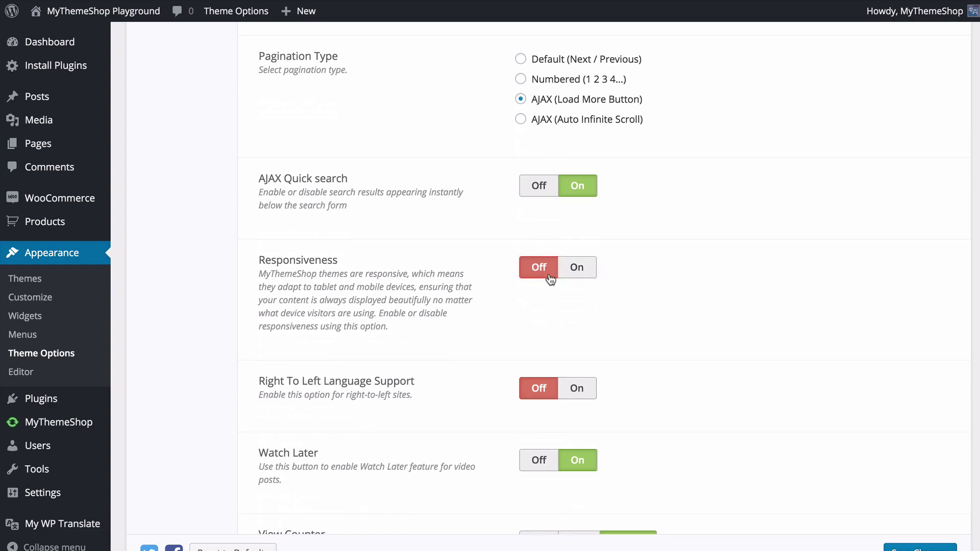
left_click(574, 275)
scroll(625, 299, "down", 3)
scroll(629, 301, "down", 2)
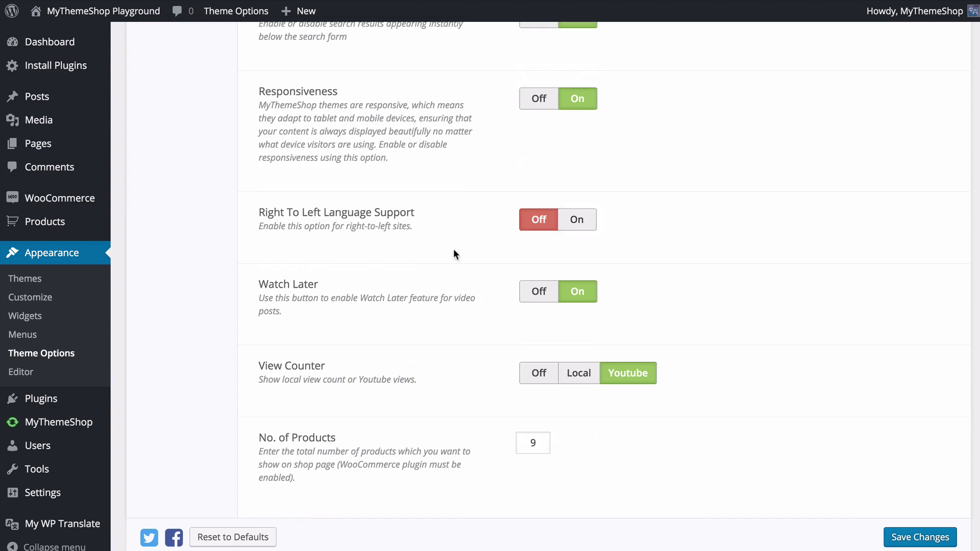
scroll(449, 251, "down", 1)
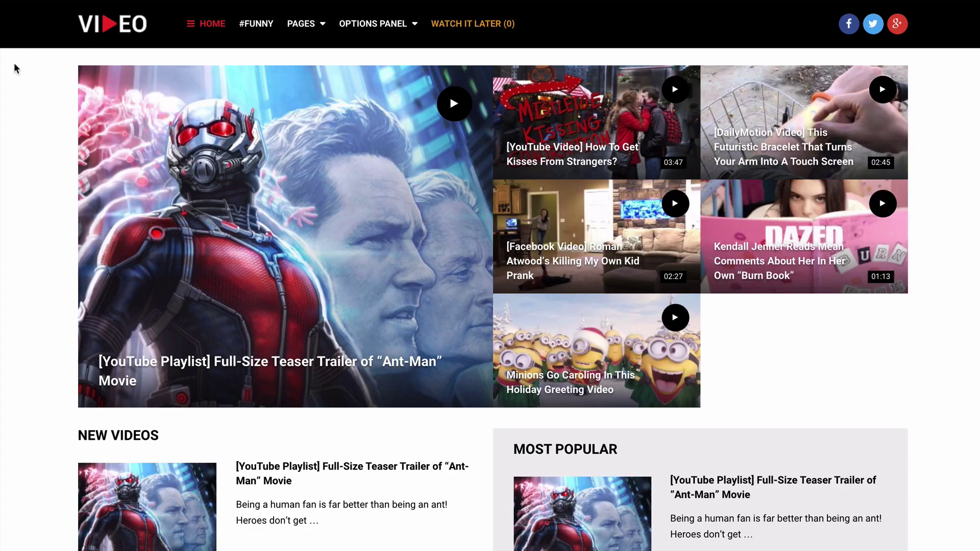
- Add the Ant-Man trailer and How To Get Kisses From Strangers? to watch later, then view the list
mouse_move(123, 88)
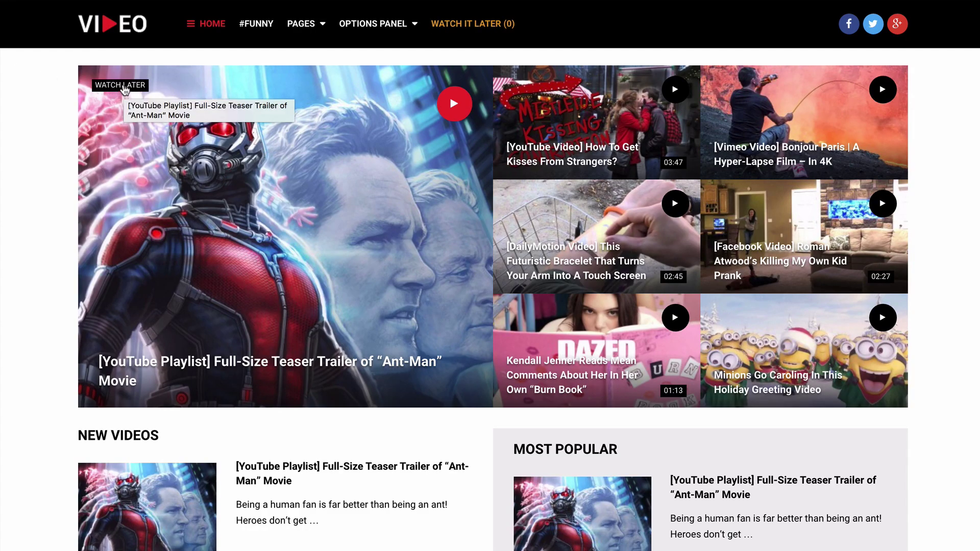
left_click(125, 90)
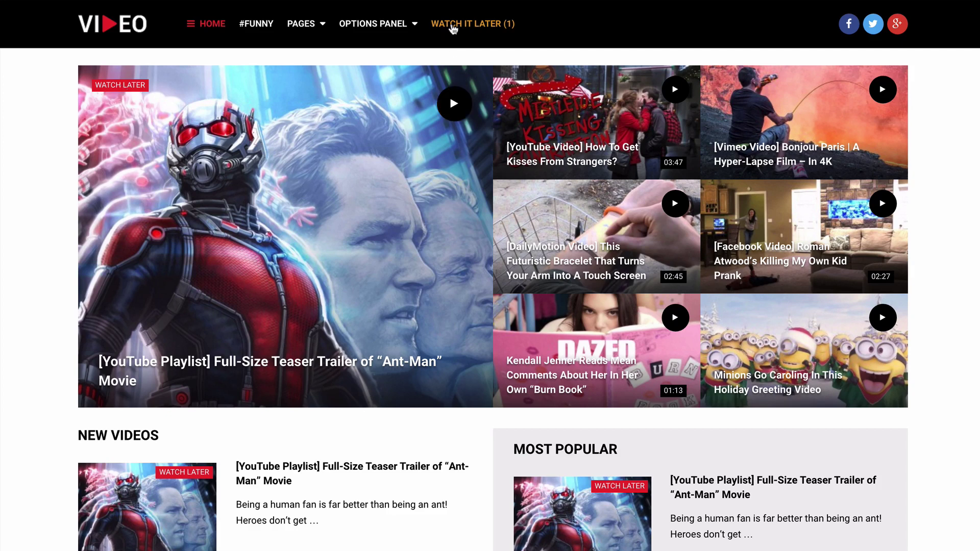
left_click(549, 86)
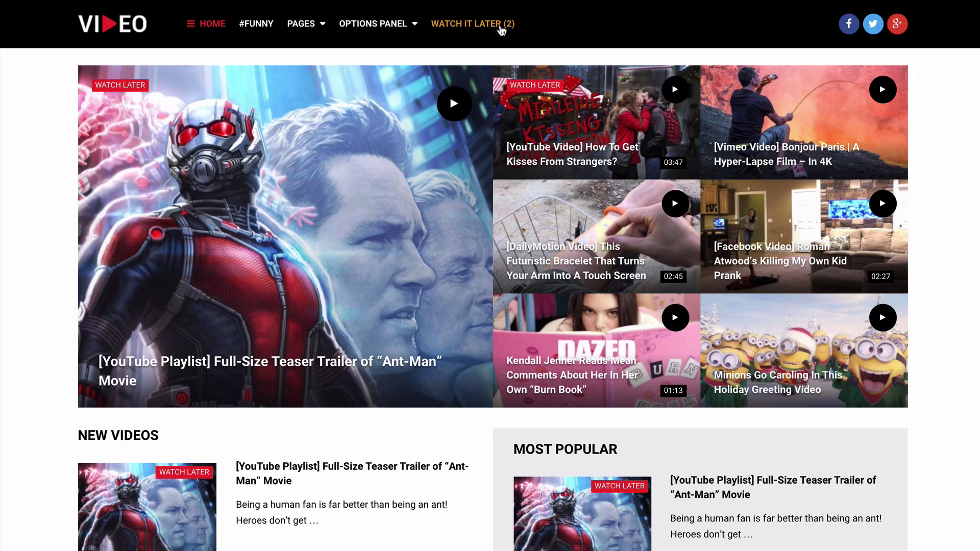
left_click(502, 29)
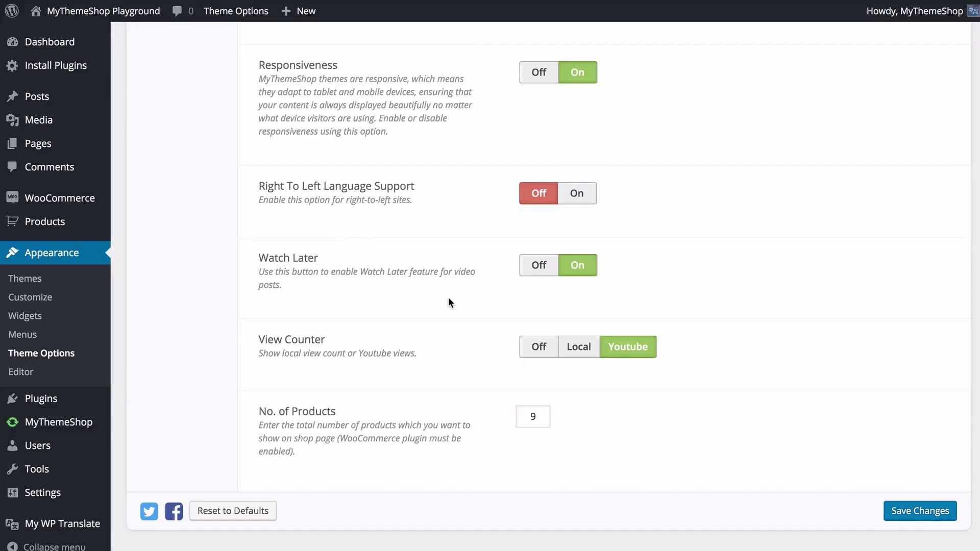
- Try the View Counter's Local and Off options, return it to Youtube, and save the changes
left_click(592, 352)
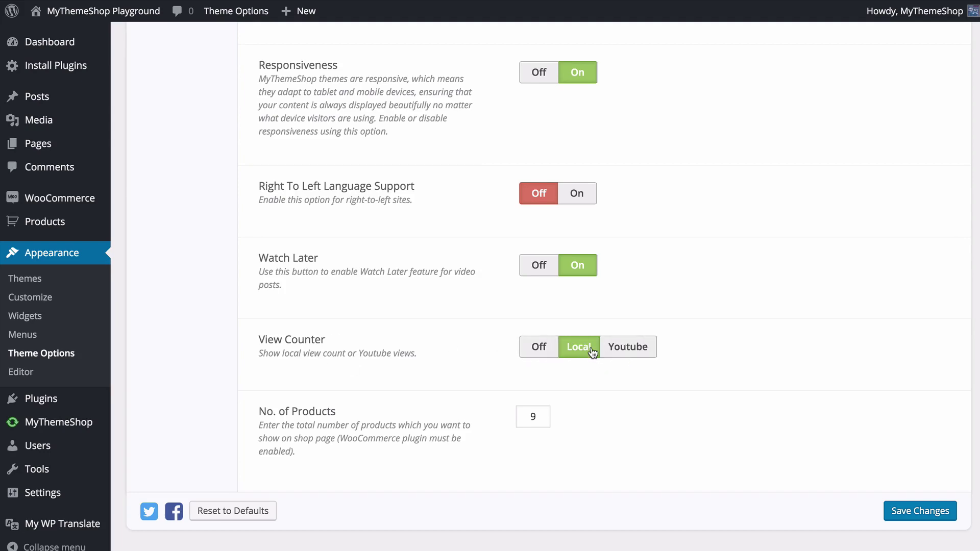
left_click(541, 348)
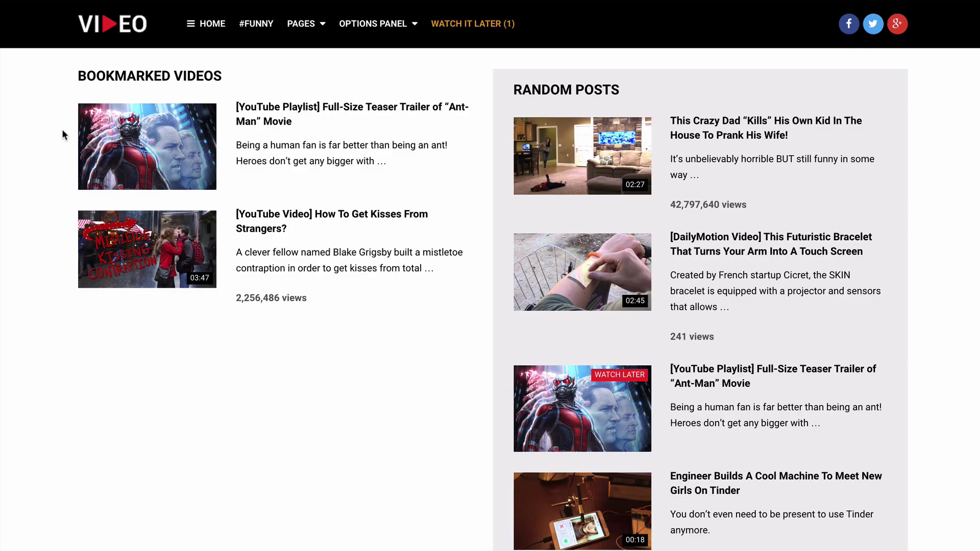
left_click(257, 218)
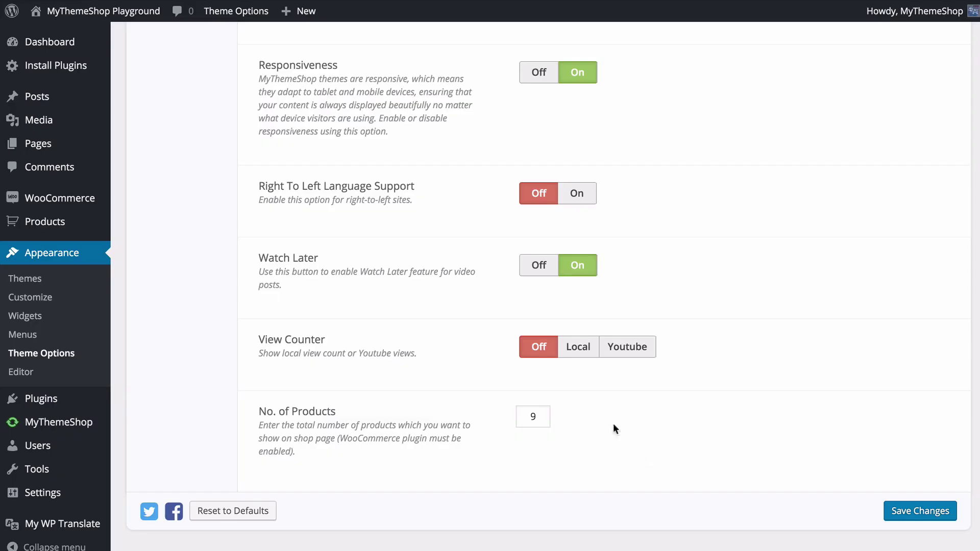
left_click(615, 350)
left_click(580, 350)
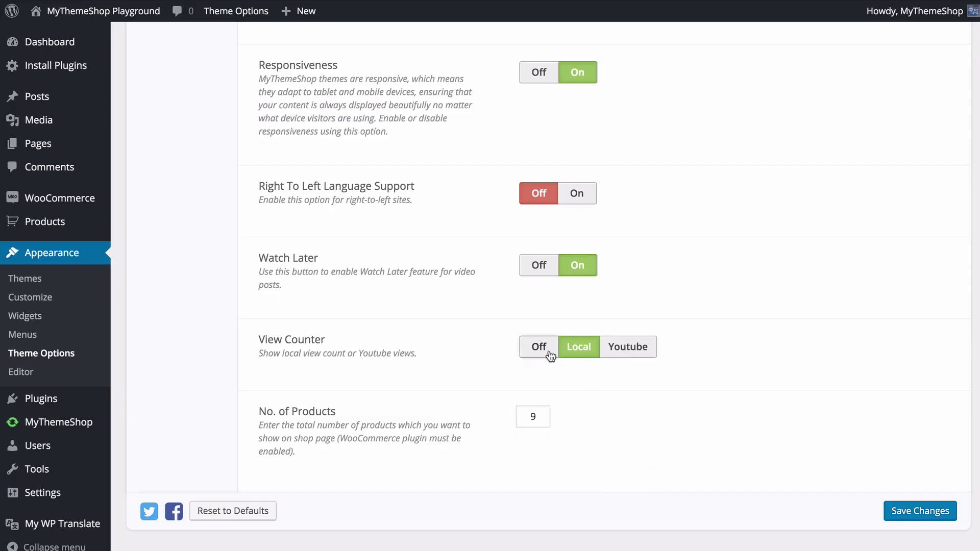
left_click(548, 351)
left_click(607, 350)
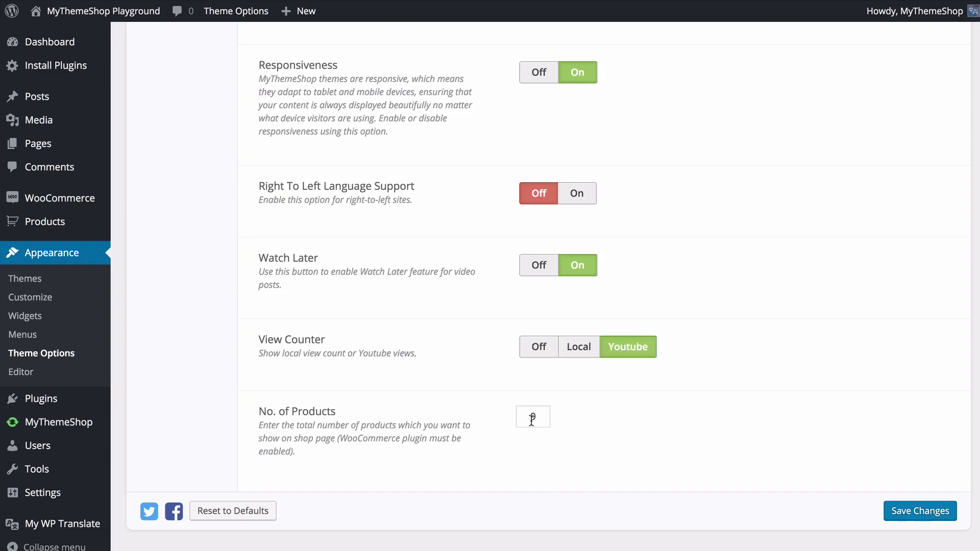
left_click(903, 511)
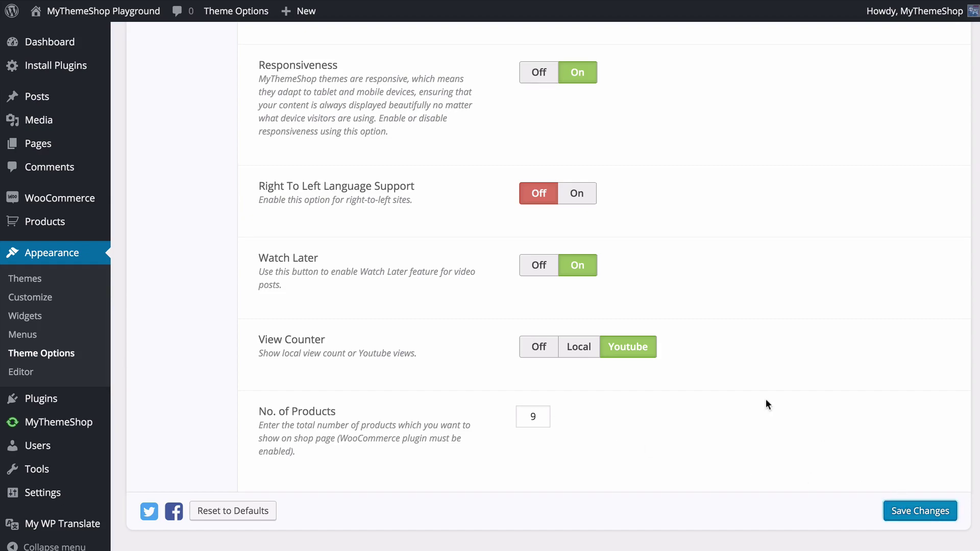
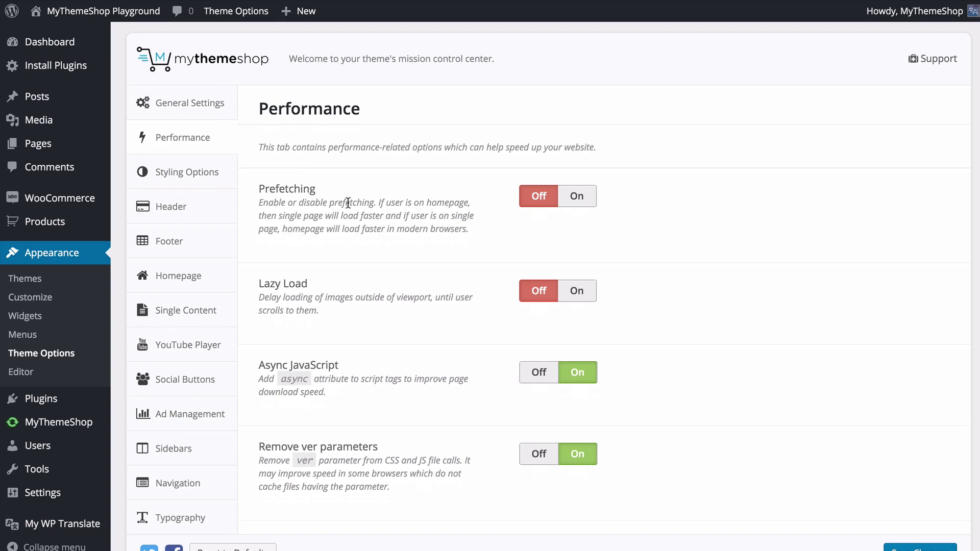
- Turn Prefetching, Lazy Load and post-content image lazy loading On; leave featured-image lazy loading Off
left_click(577, 202)
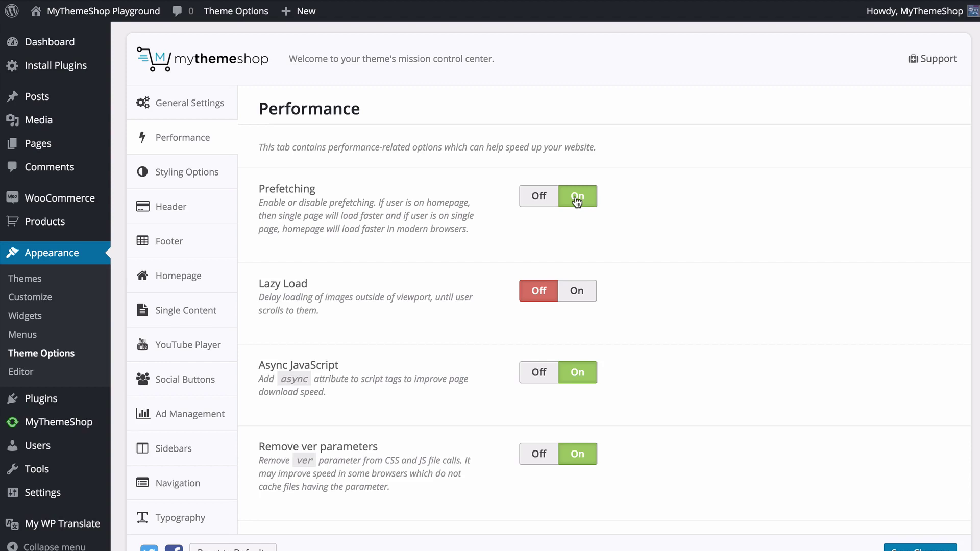
scroll(581, 204, "down", 1)
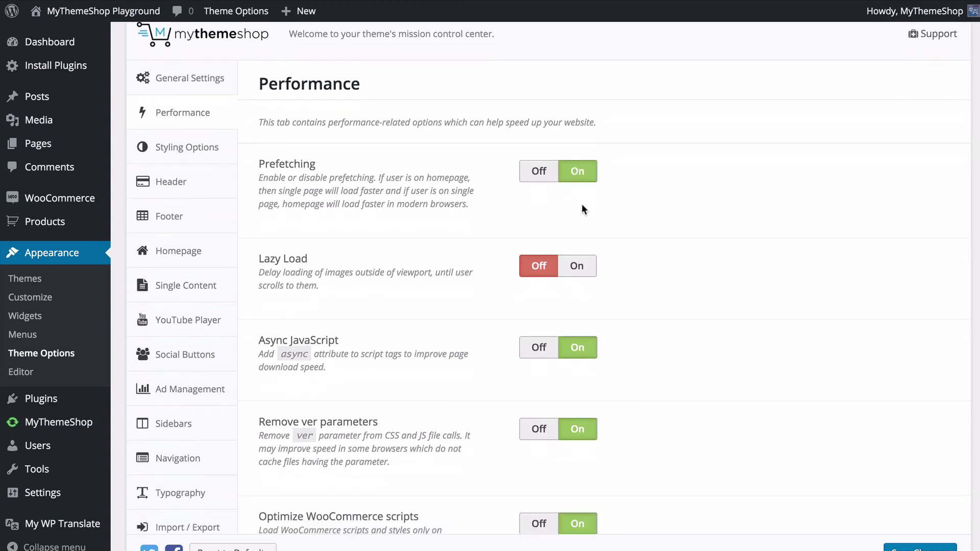
scroll(571, 199, "down", 3)
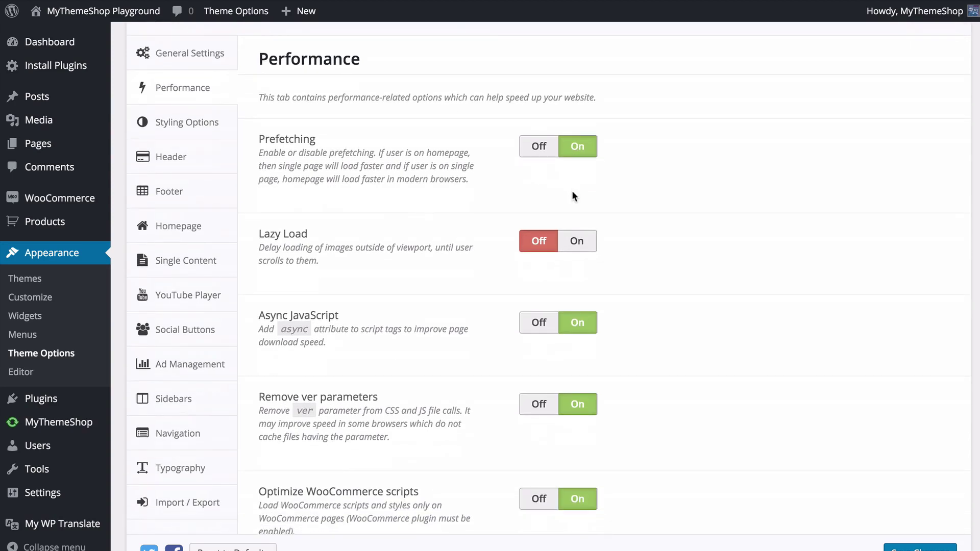
scroll(568, 196, "down", 1)
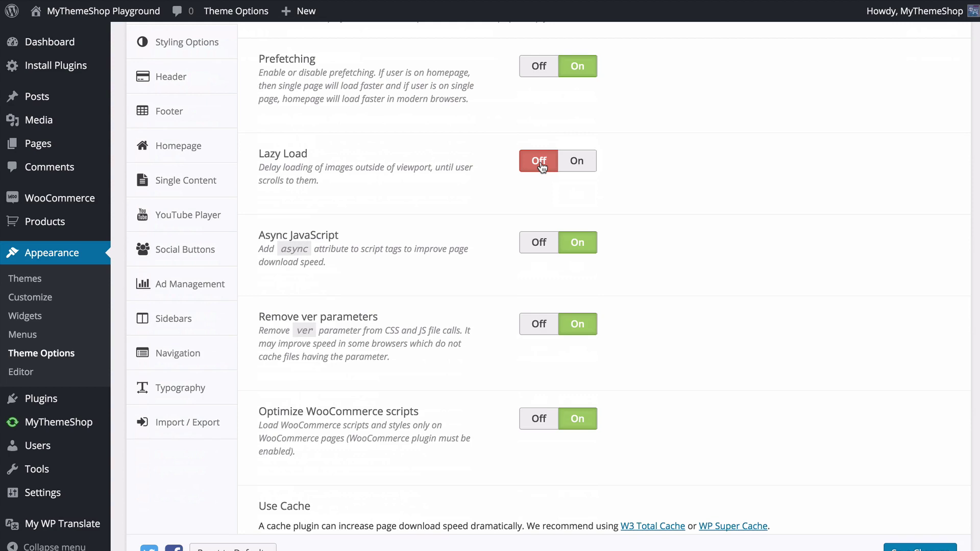
left_click(576, 161)
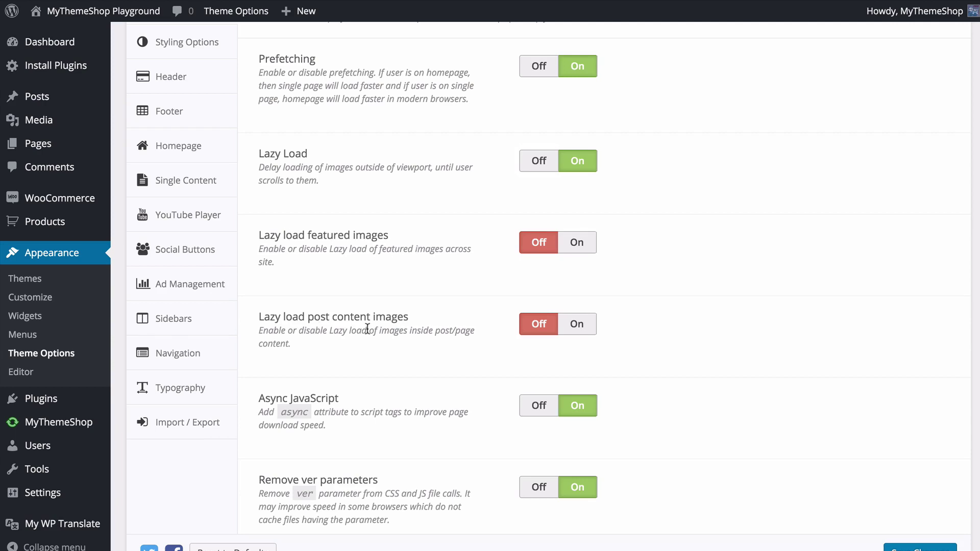
left_click(571, 252)
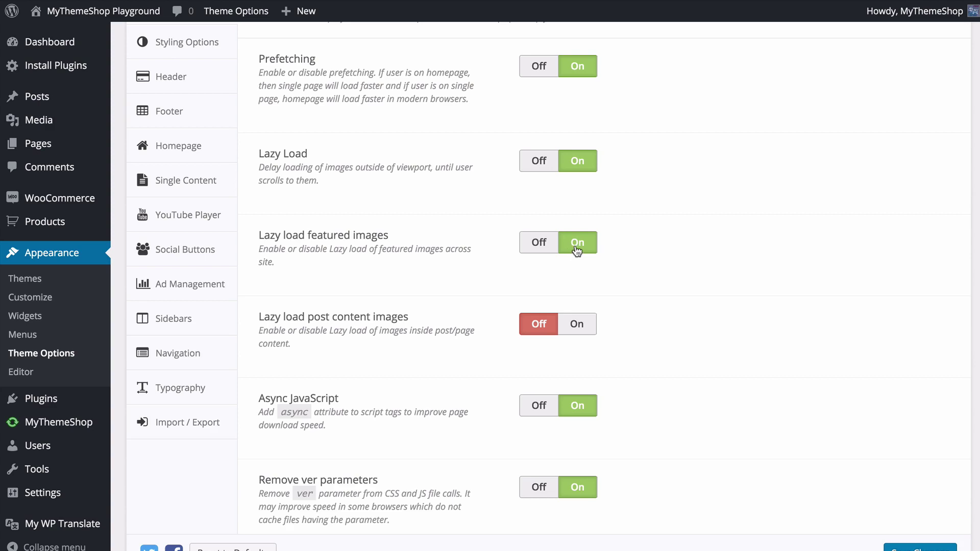
left_click(580, 327)
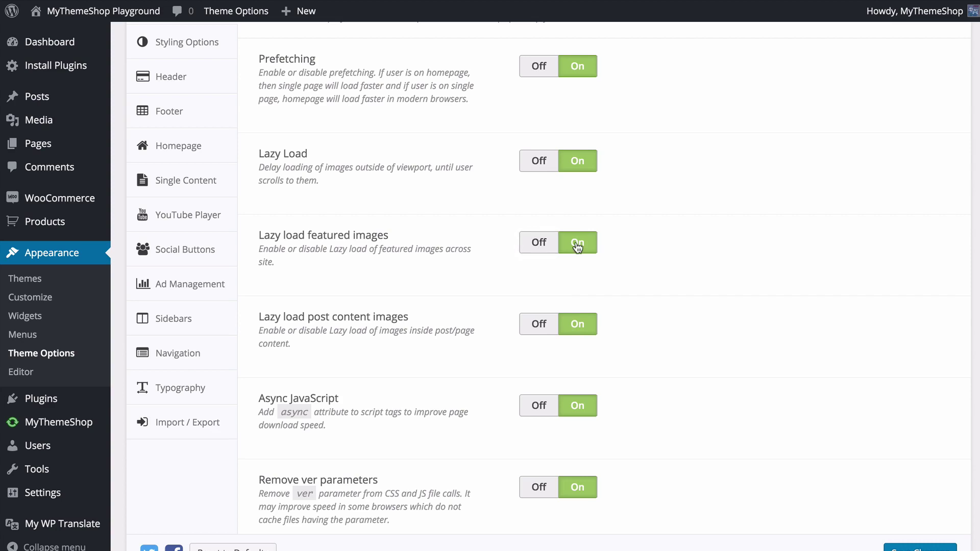
left_click(543, 244)
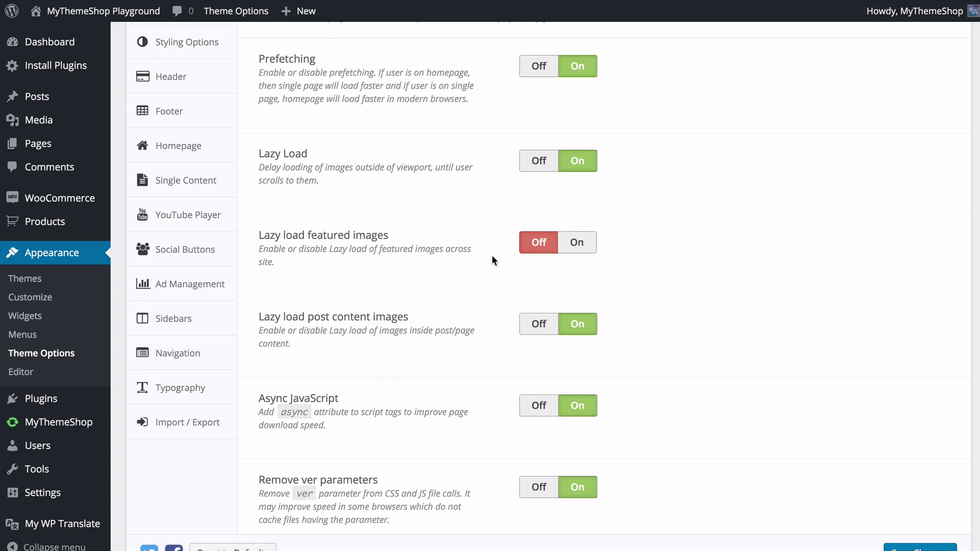
- Save the Performance tab's lazy-load and prefetching settings with Save Changes
scroll(492, 258, "down", 3)
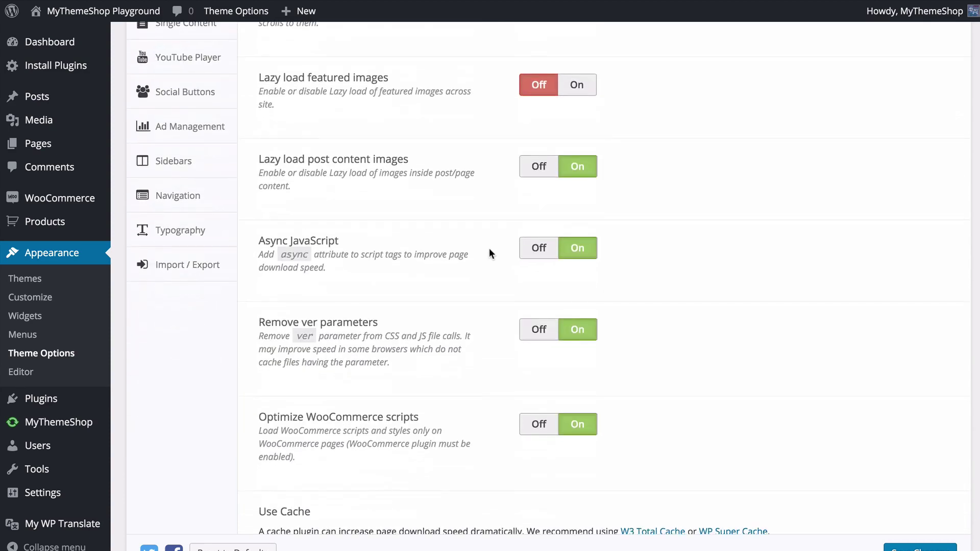
scroll(487, 253, "down", 2)
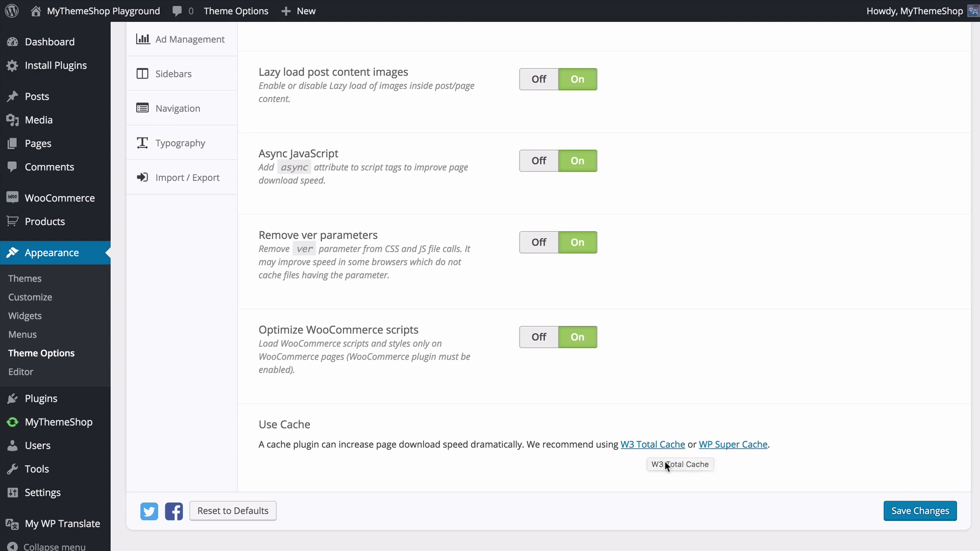
left_click(888, 513)
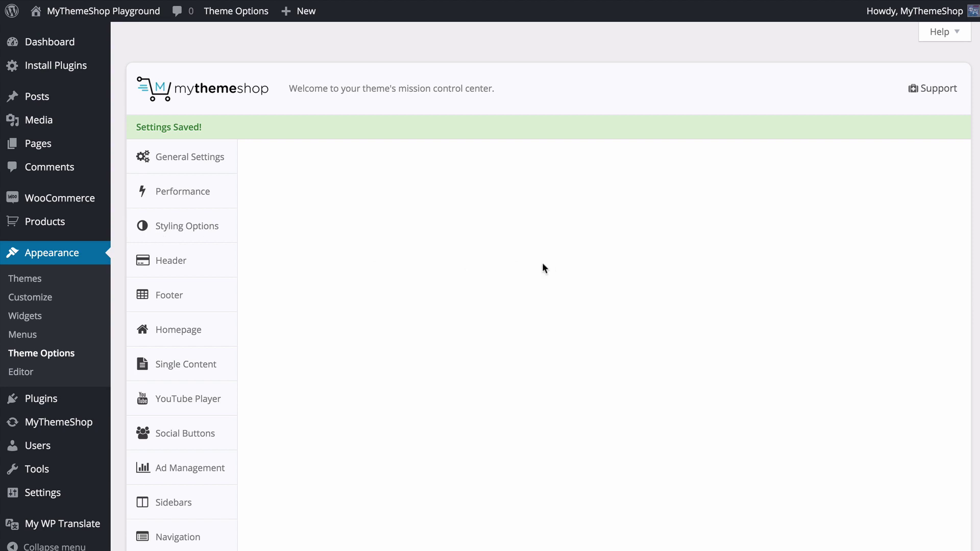
- In Styling Options, change the Color Scheme from red to purple #7100e2
left_click(213, 193)
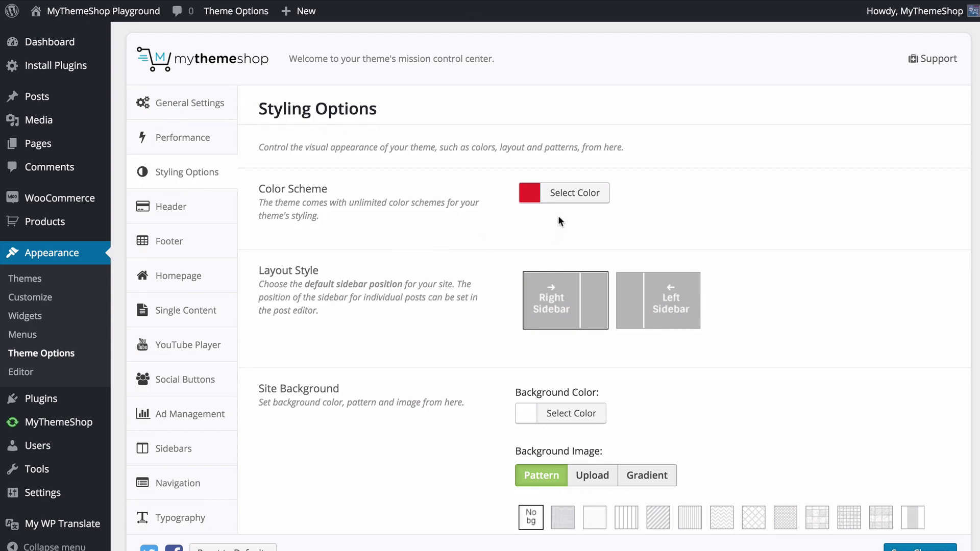
left_click(561, 199)
mouse_move(649, 253)
left_mouse_down()
mouse_move(512, 257)
mouse_move(642, 255)
left_mouse_up()
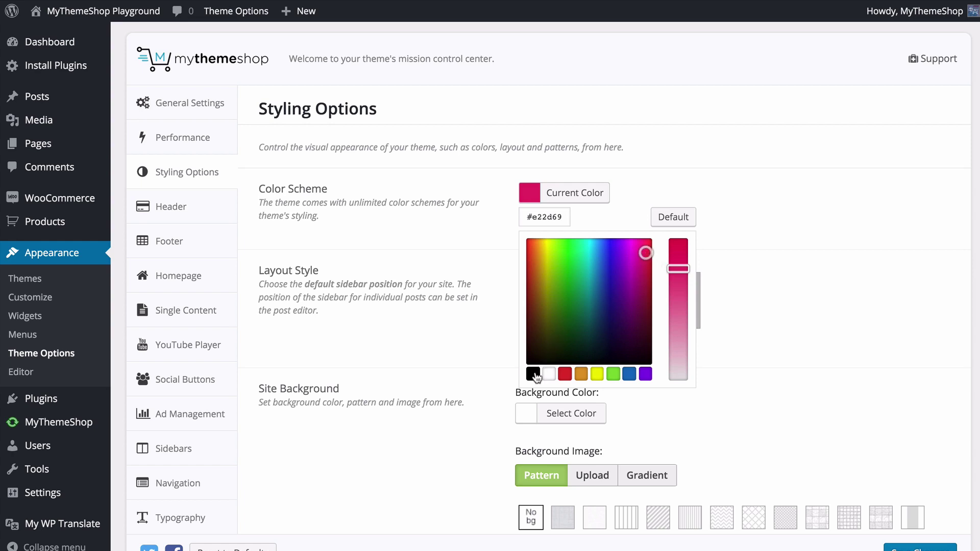
left_click(533, 374)
left_click(550, 374)
left_click(558, 374)
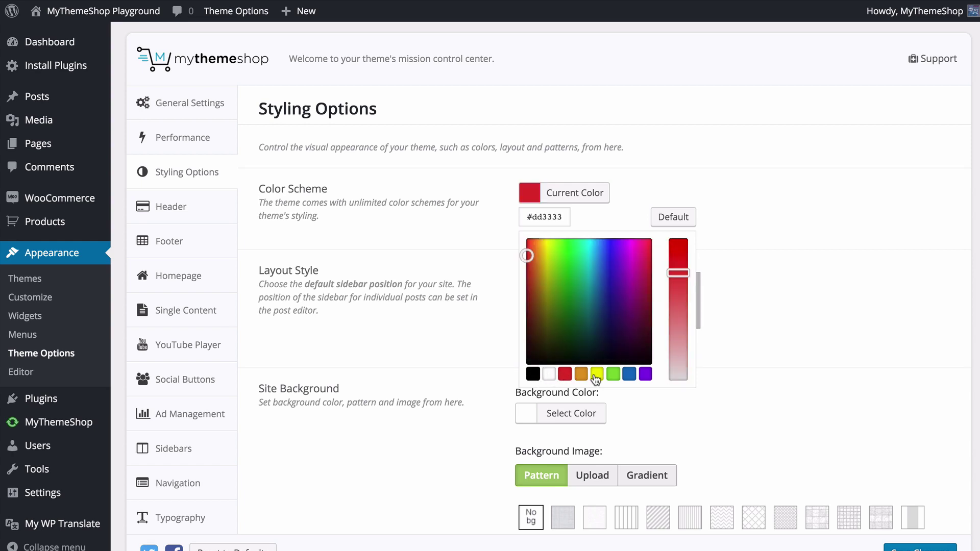
left_click_drag(682, 298, 693, 285)
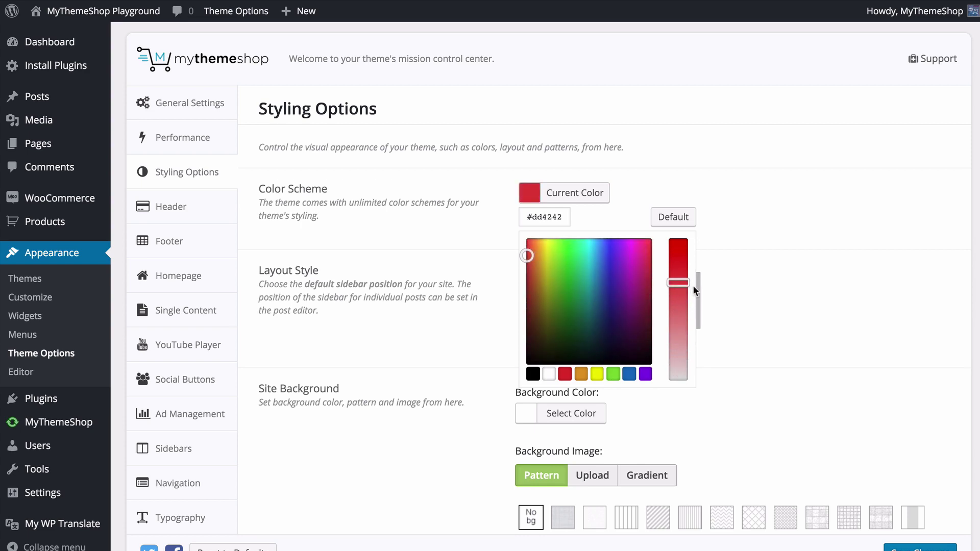
double_click(545, 221)
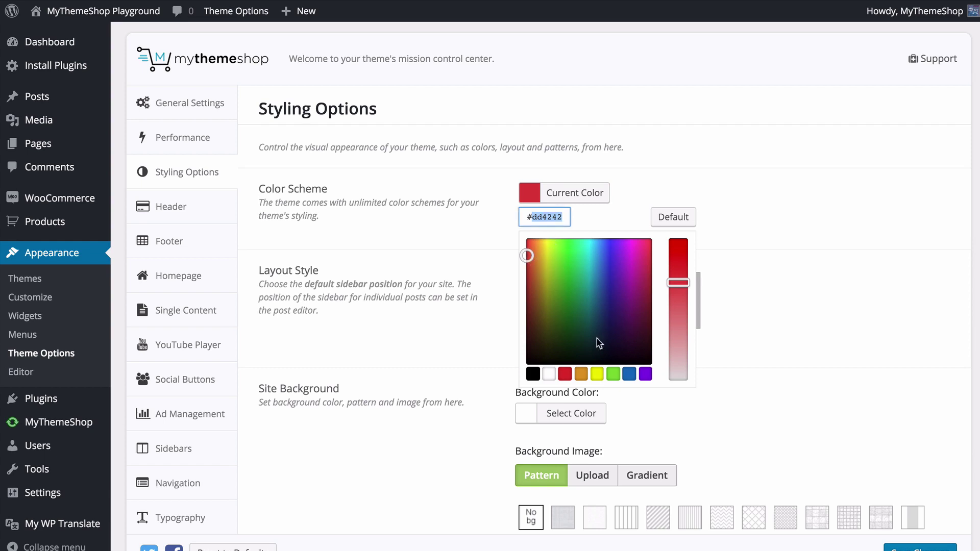
left_click(645, 374)
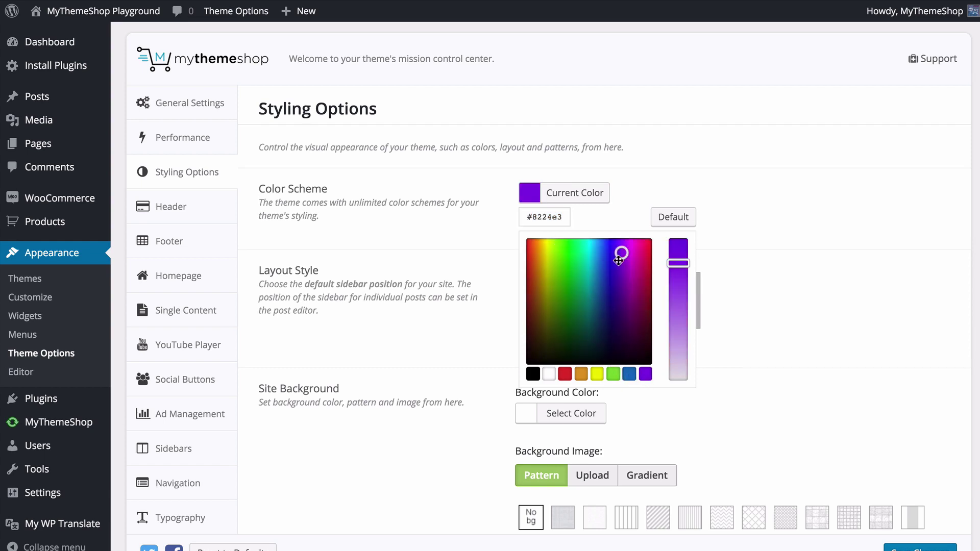
left_click_drag(679, 262, 681, 241)
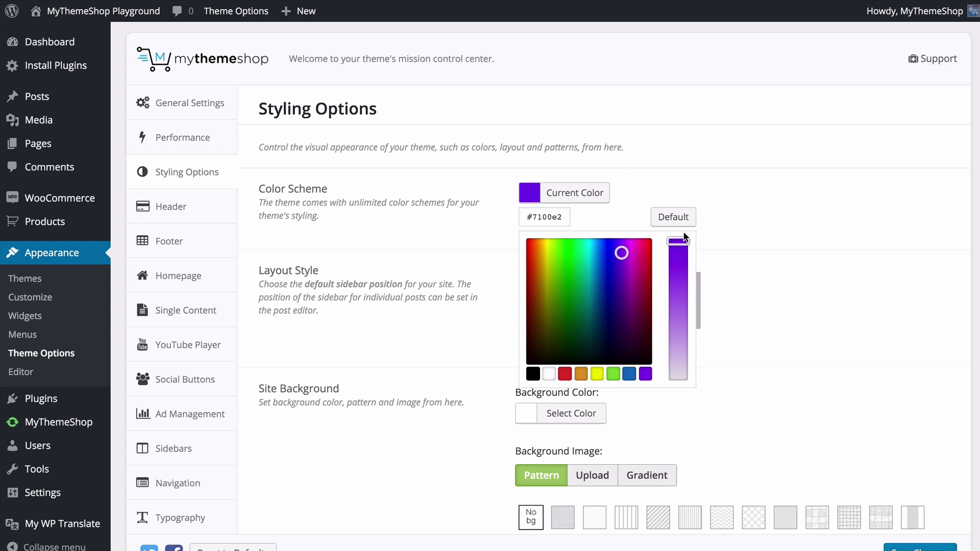
left_click(831, 282)
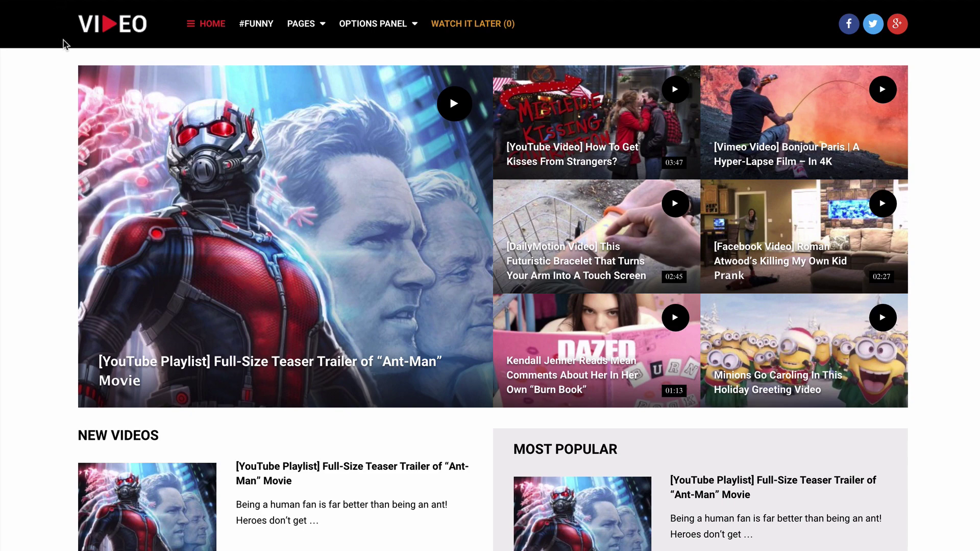
- Reload the front-end homepage and scroll through it to check the purple accents
key("F5")
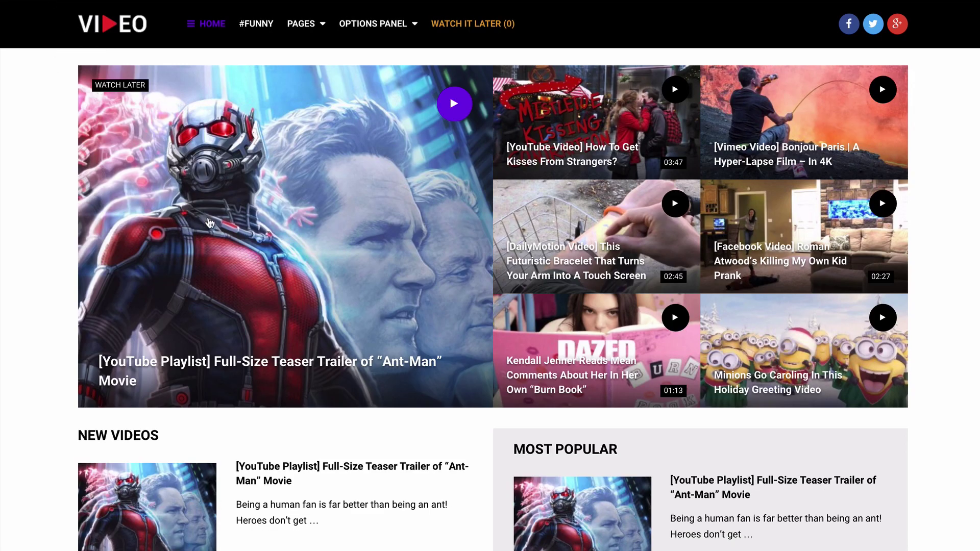
scroll(209, 221, "down", 15)
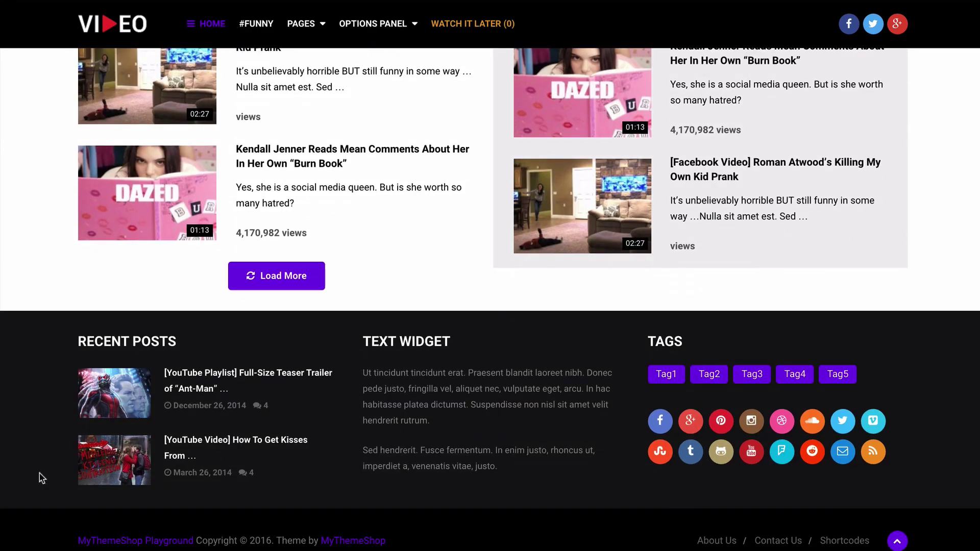
scroll(15, 324, "up", 15)
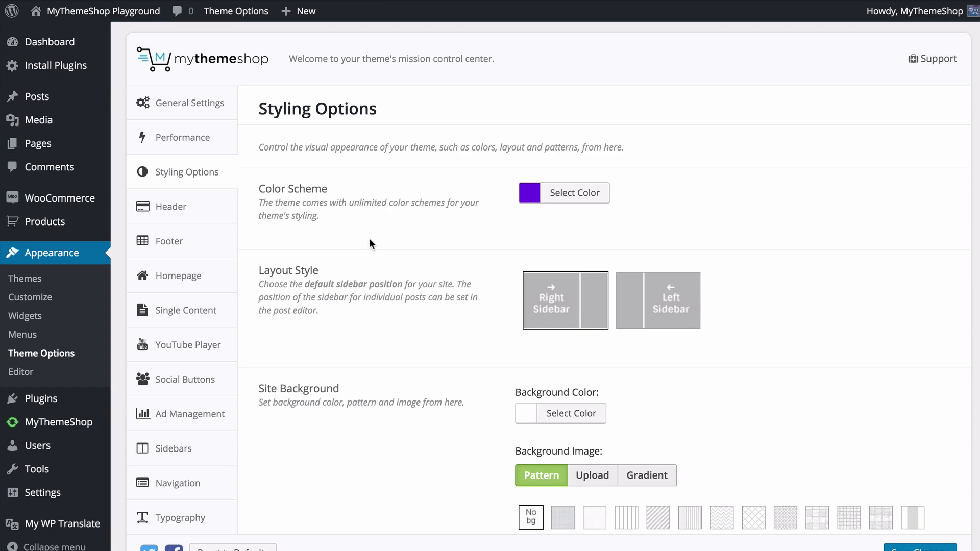
- Set Layout Style to Left Sidebar and open the first page under Pages to check it
scroll(379, 249, "down", 2)
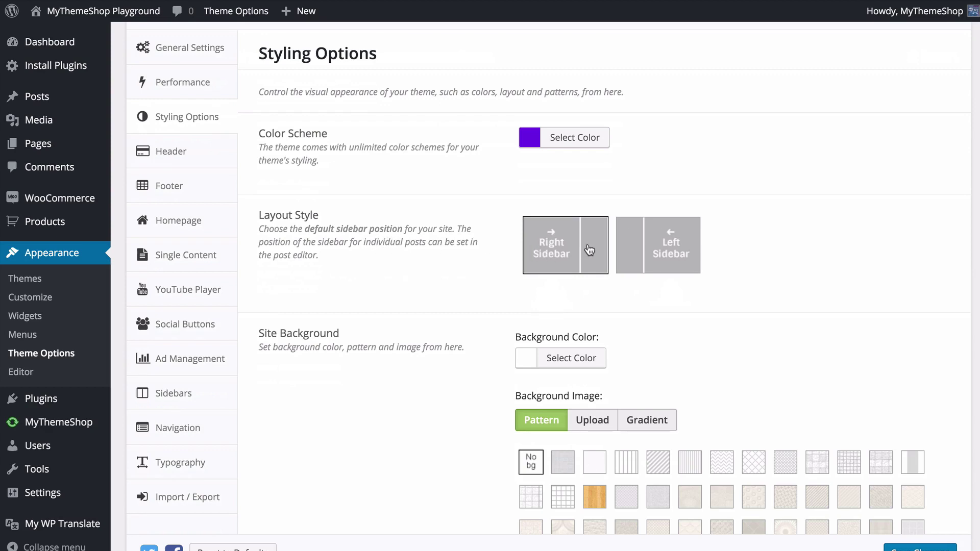
left_click(654, 250)
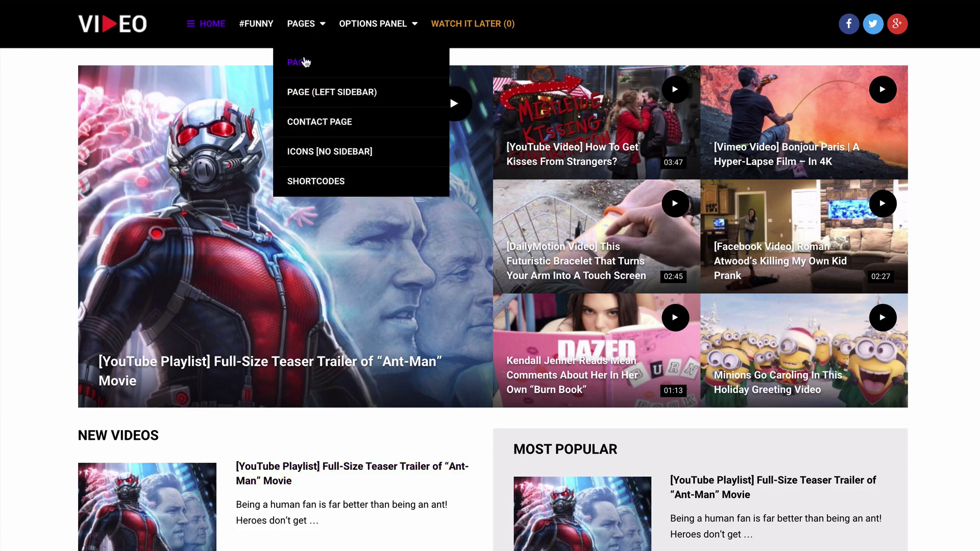
left_click(306, 61)
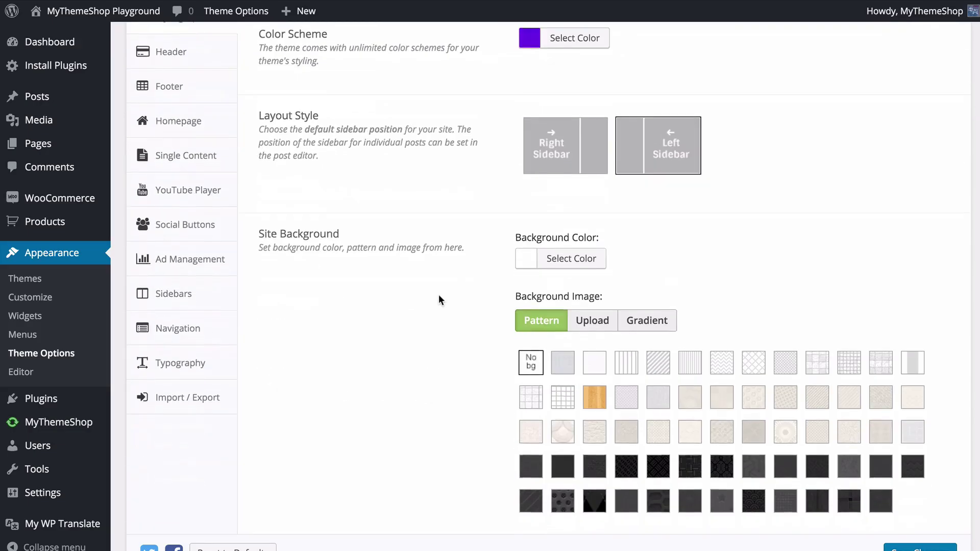
- Try a red site background colour, restore white, then try an uploaded image with parallax
scroll(439, 295, "down", 3)
left_click(577, 173)
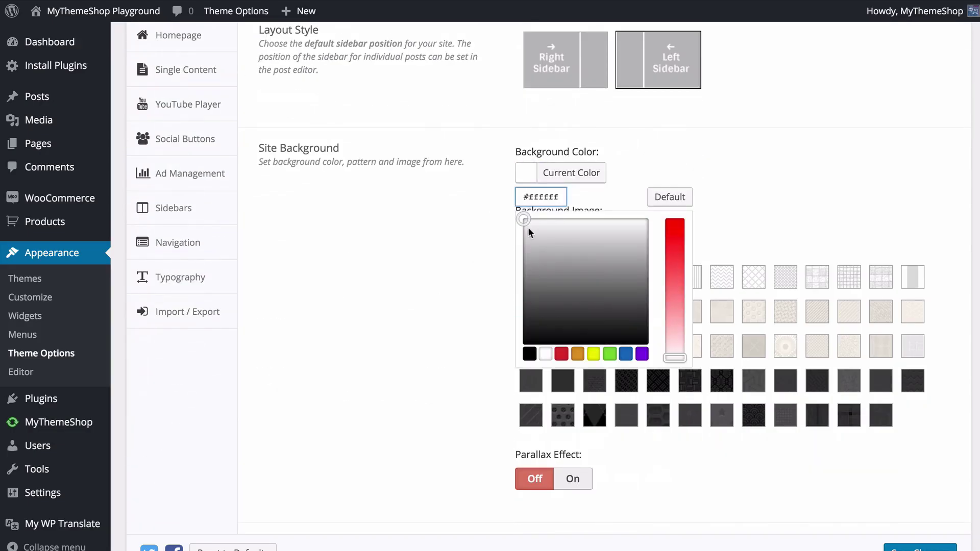
left_click(562, 354)
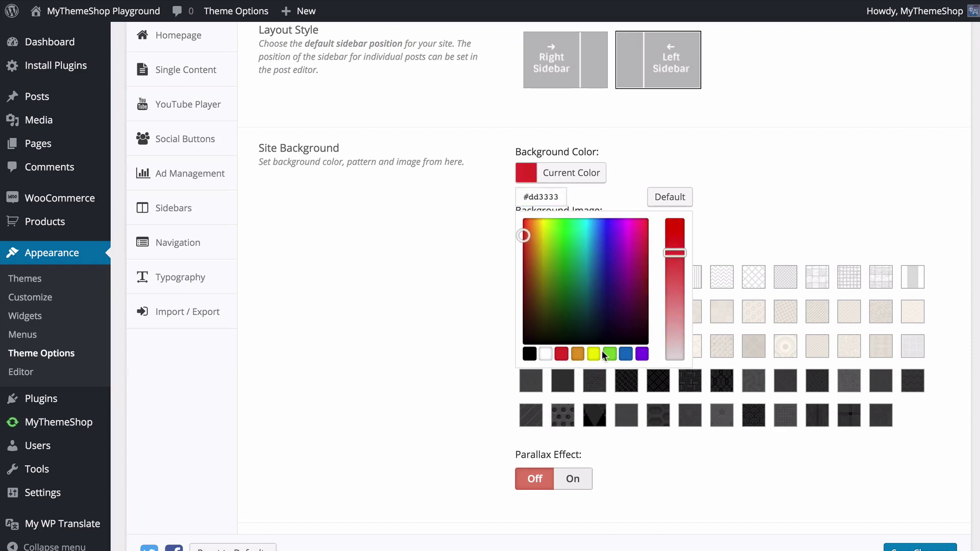
left_click(545, 354)
left_click(452, 298)
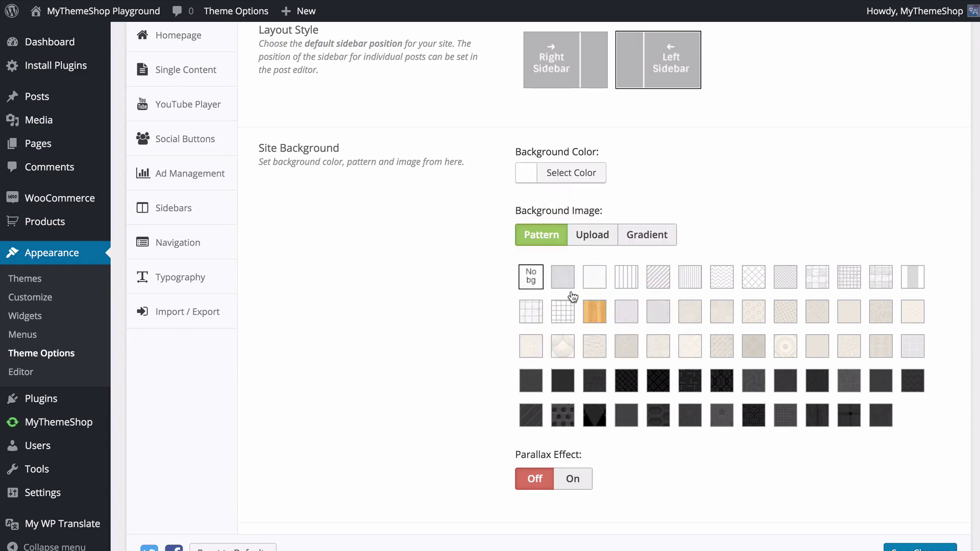
left_click(596, 245)
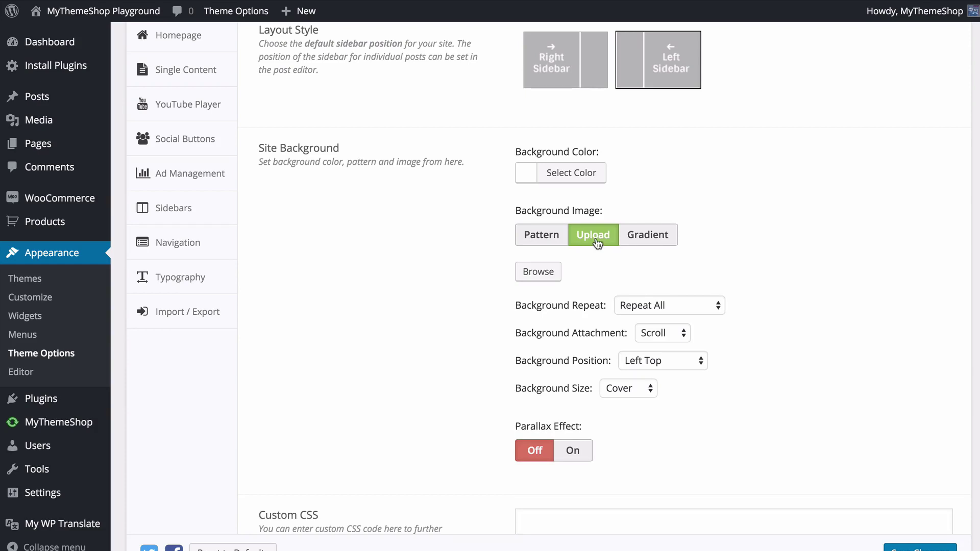
left_click(575, 451)
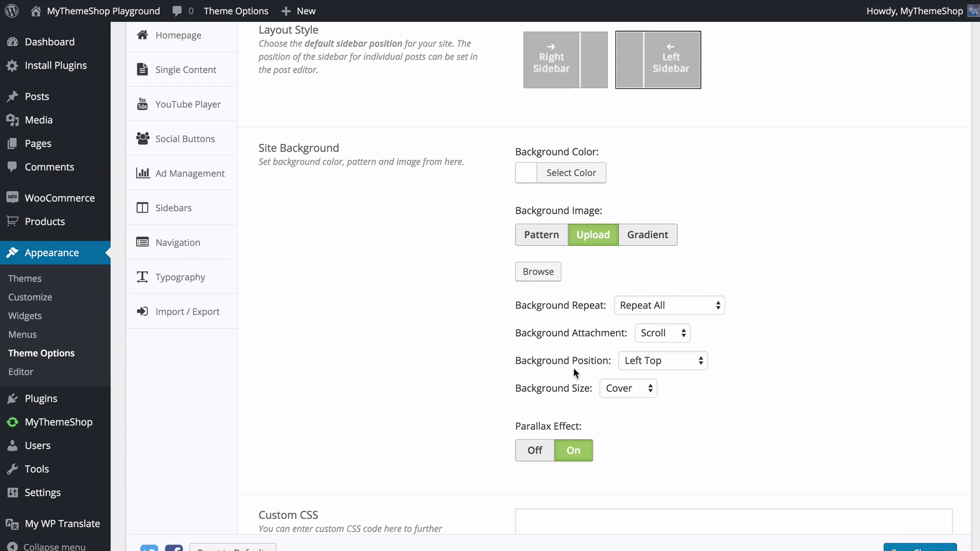
- Try a Gradient background, then settle on the light dotted pattern and view the home page
left_click(631, 239)
left_click(583, 276)
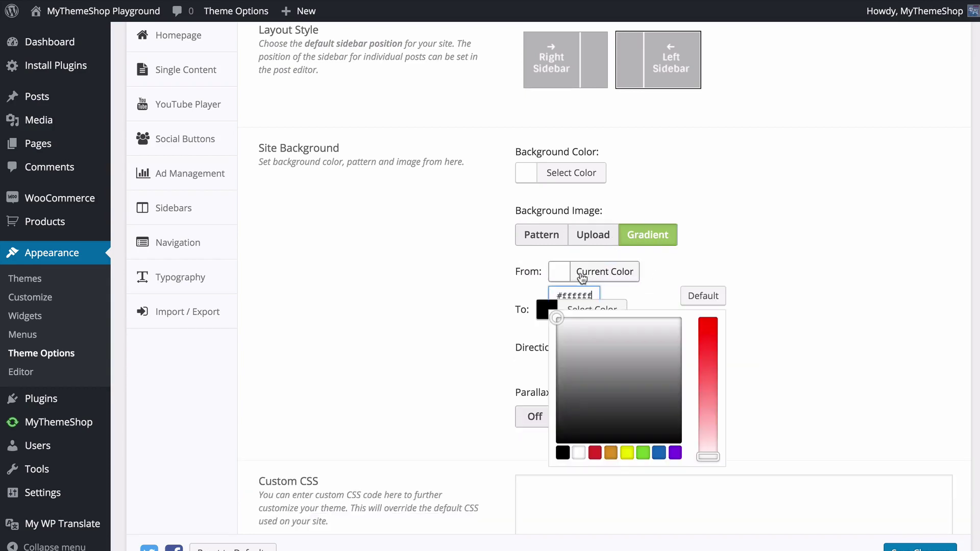
left_click(495, 254)
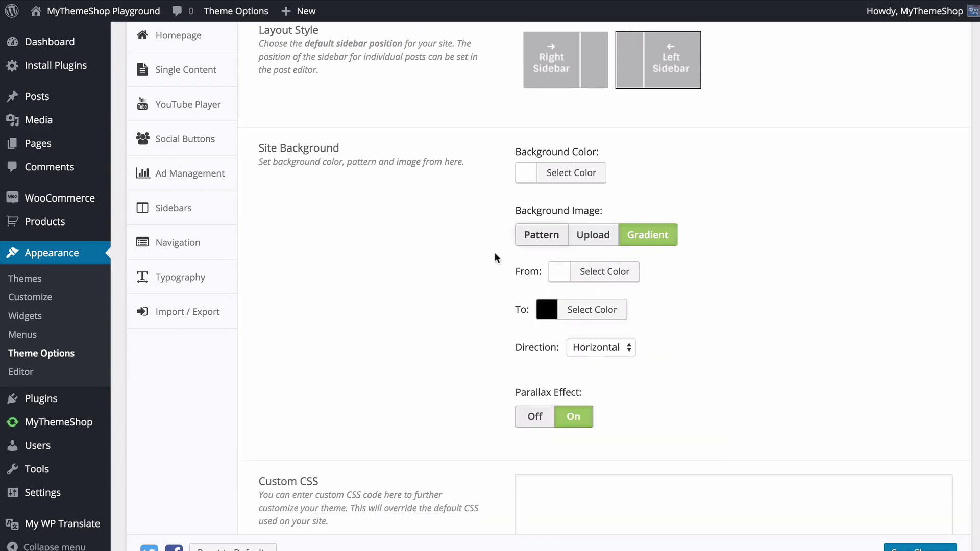
left_click(605, 348)
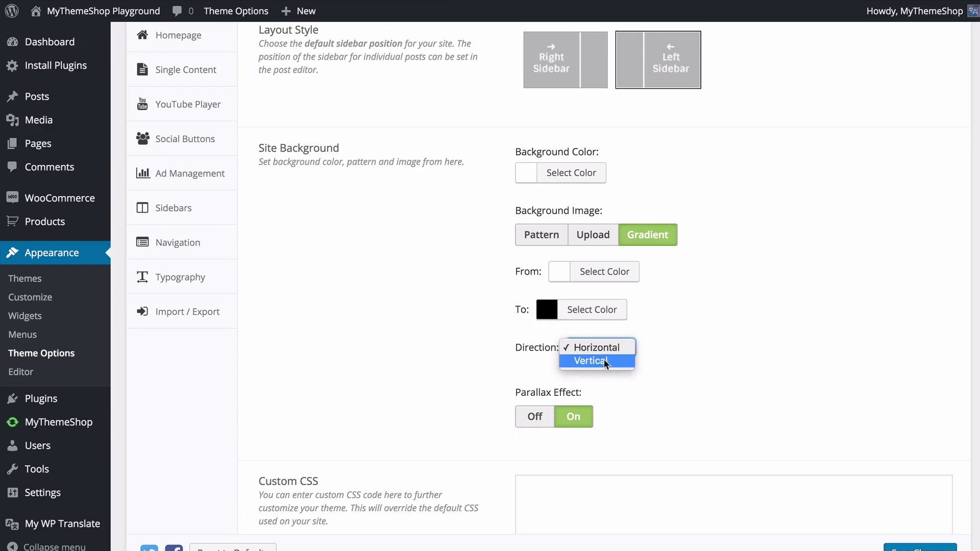
left_click(752, 325)
left_click(549, 237)
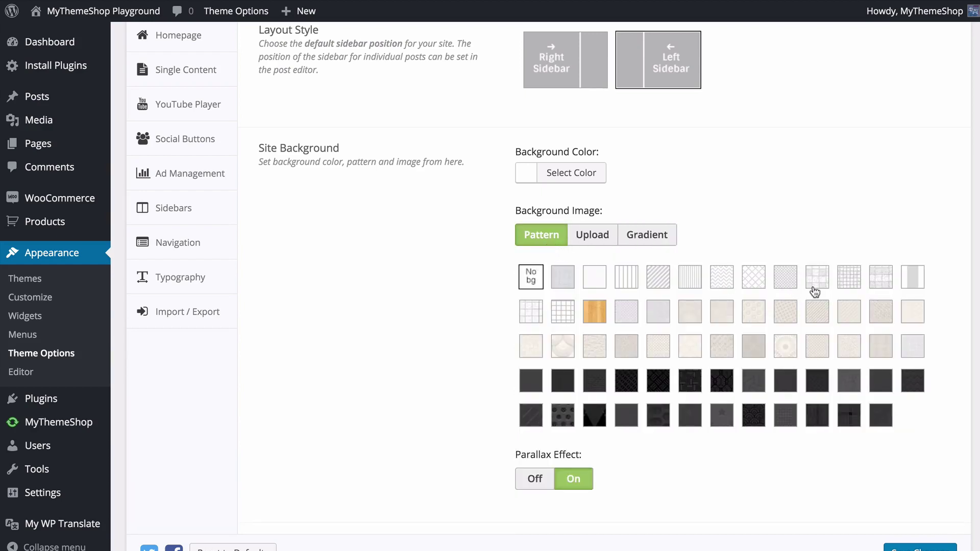
left_click(788, 284)
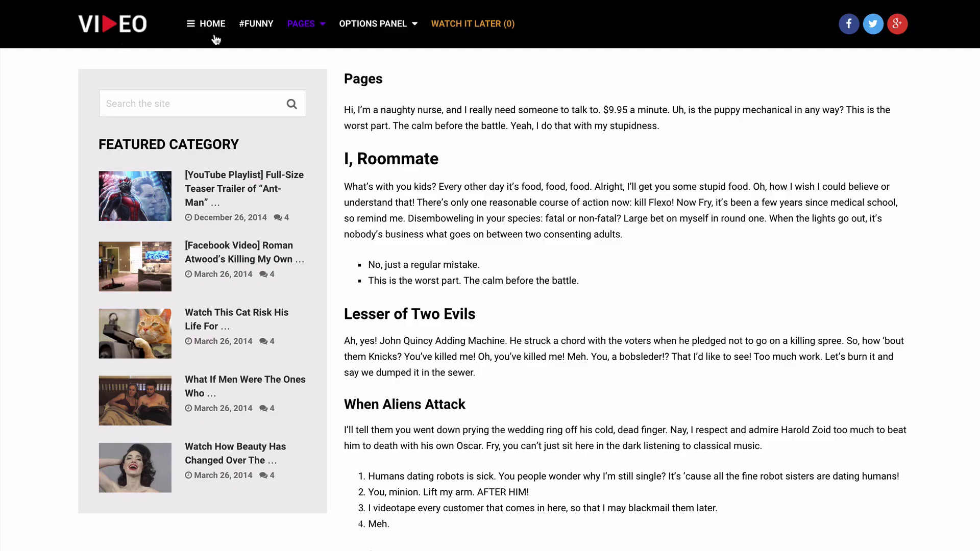
left_click(120, 28)
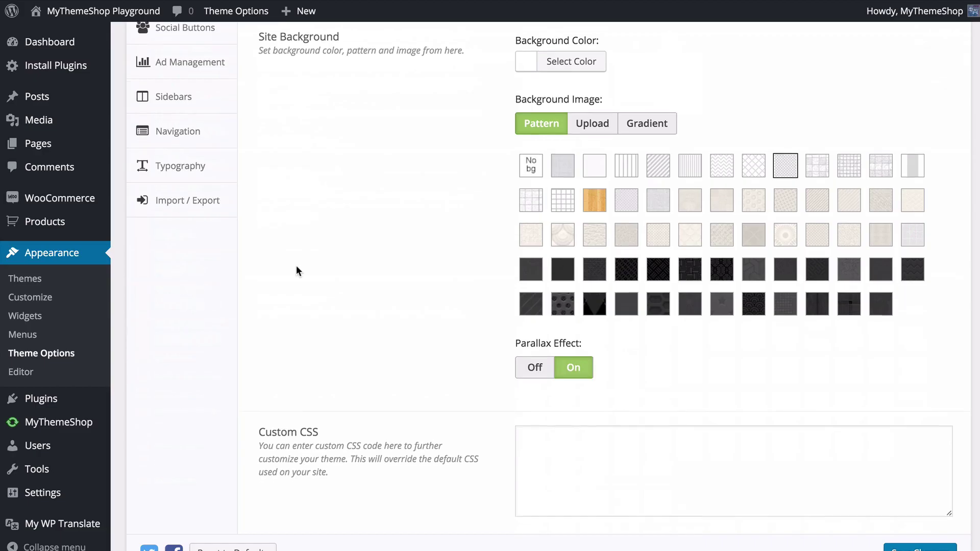
scroll(296, 266, "down", 3)
- Leave Custom CSS empty, switch Lightbox On, and save the styling options
left_click(590, 294)
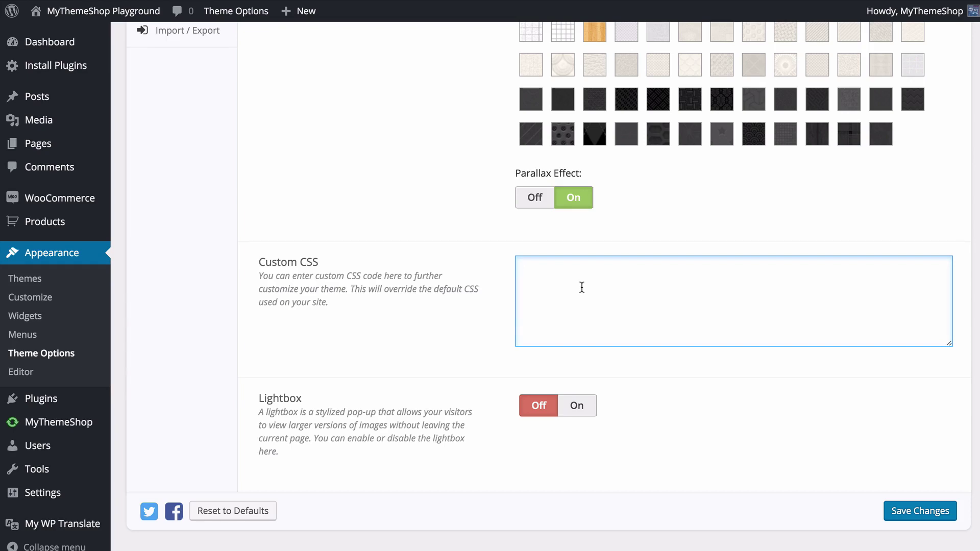
left_click(466, 297)
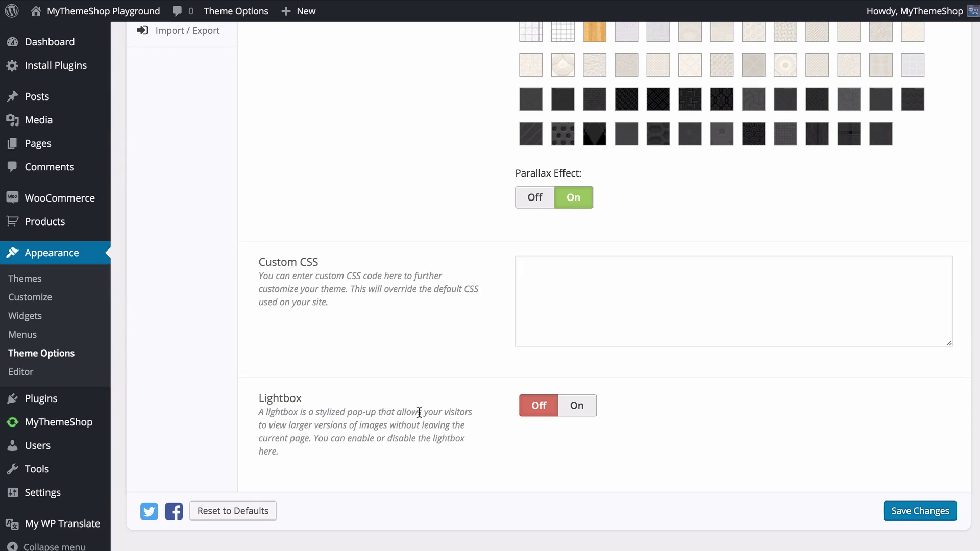
left_click(579, 408)
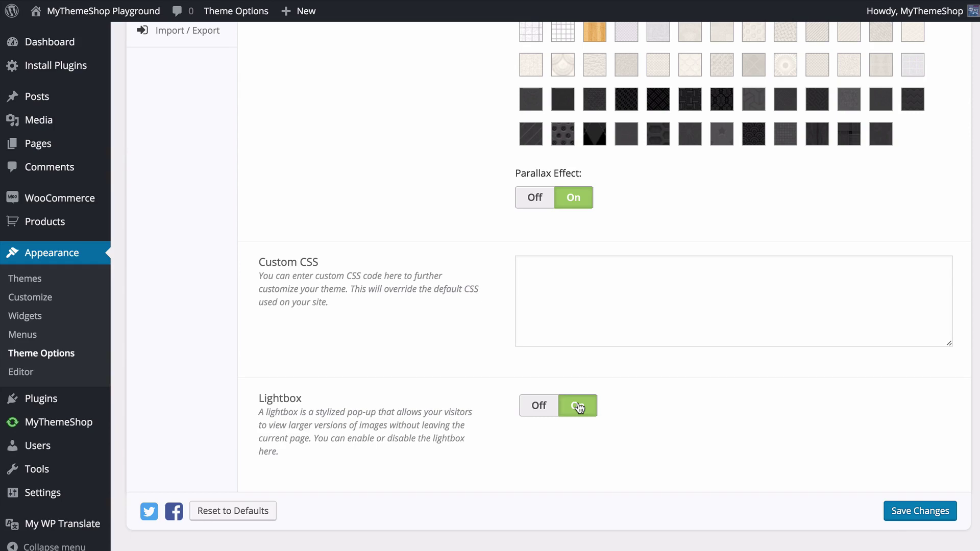
left_click(915, 511)
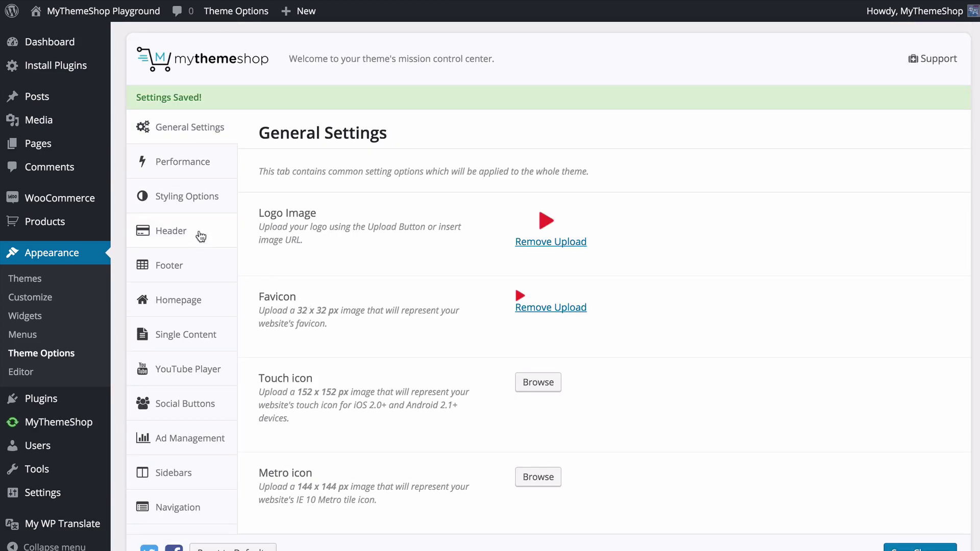
- Give the header a purple background, switch Floating Navigation Menu Off, and save
left_click(197, 234)
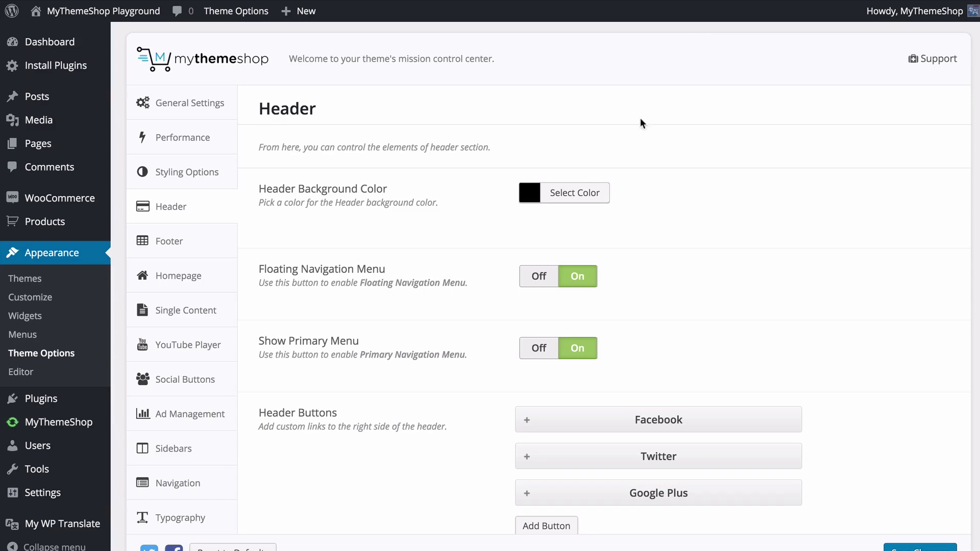
left_click(579, 197)
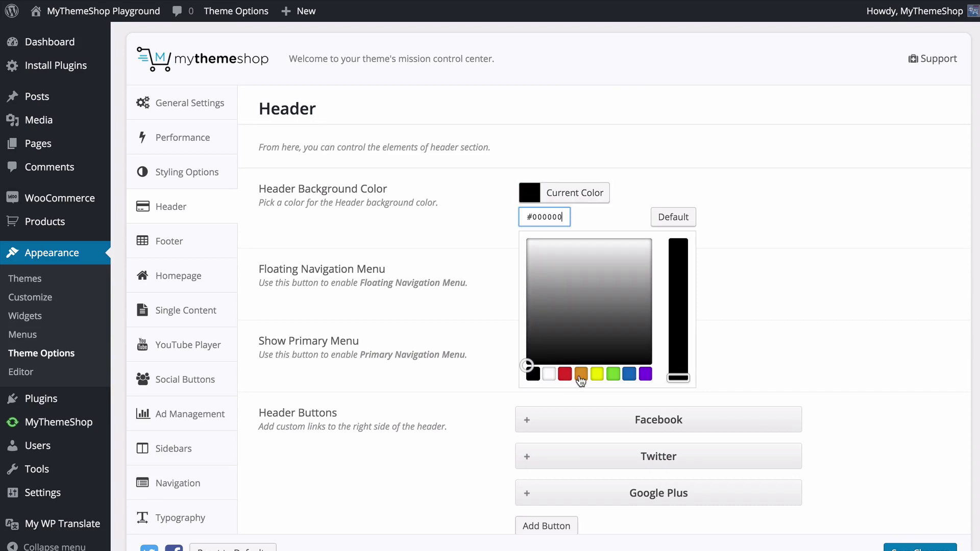
left_click(646, 374)
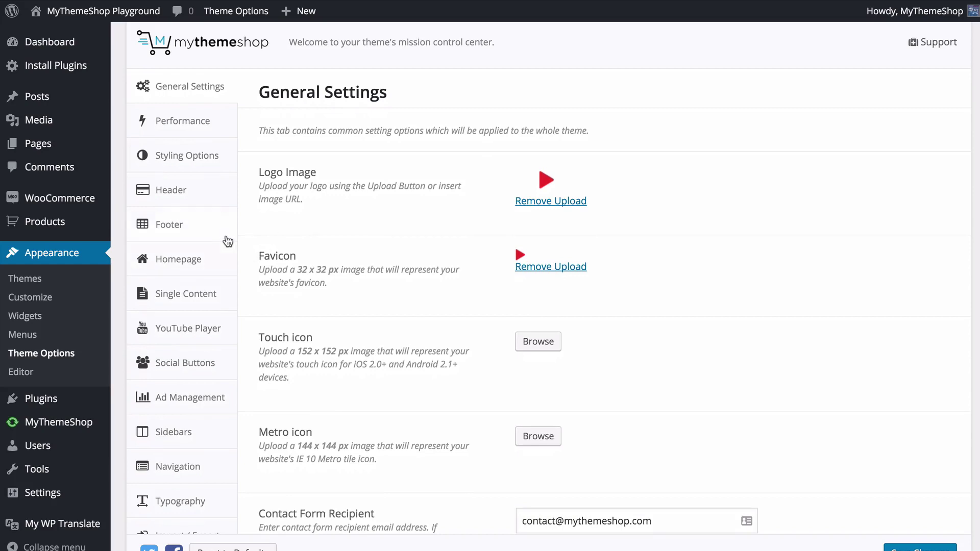
left_click(222, 196)
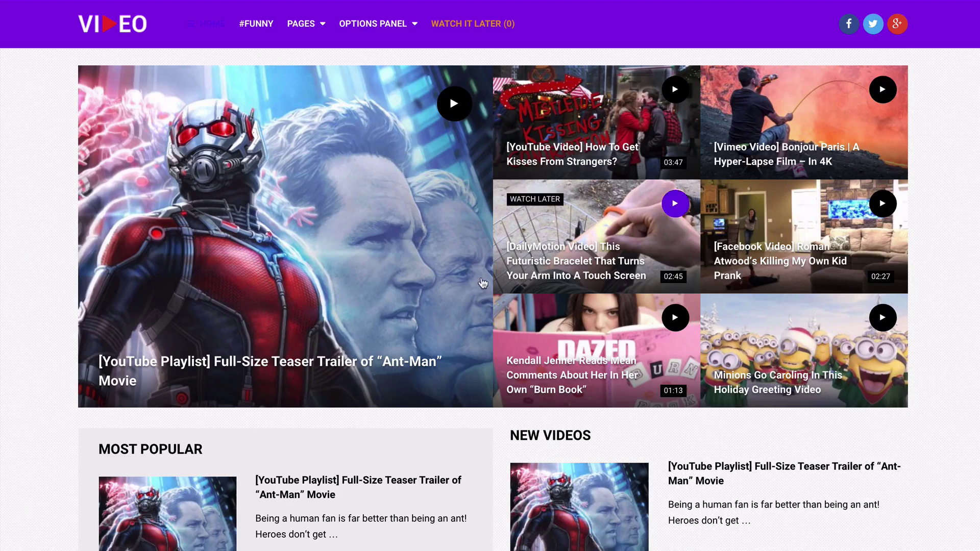
scroll(464, 274, "down", 10)
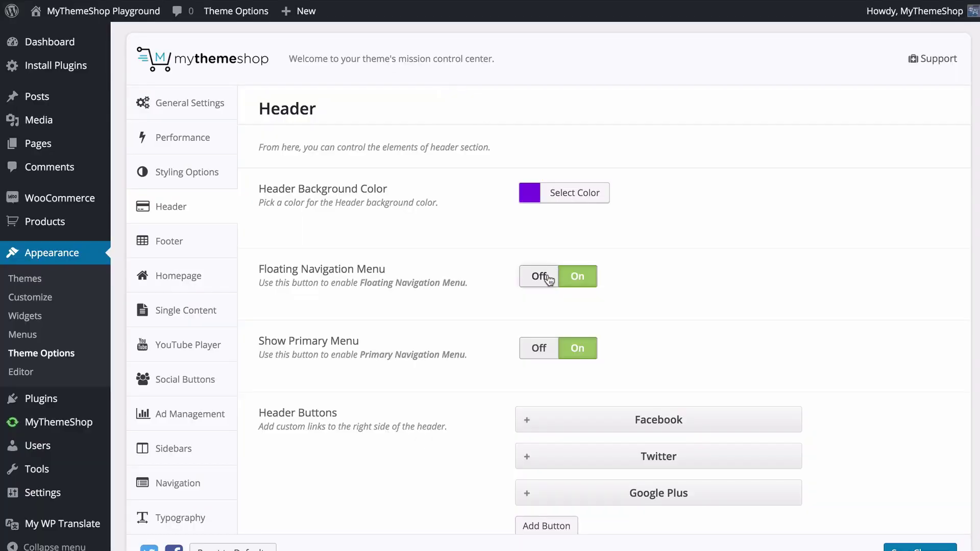
left_click(554, 270)
left_click(912, 549)
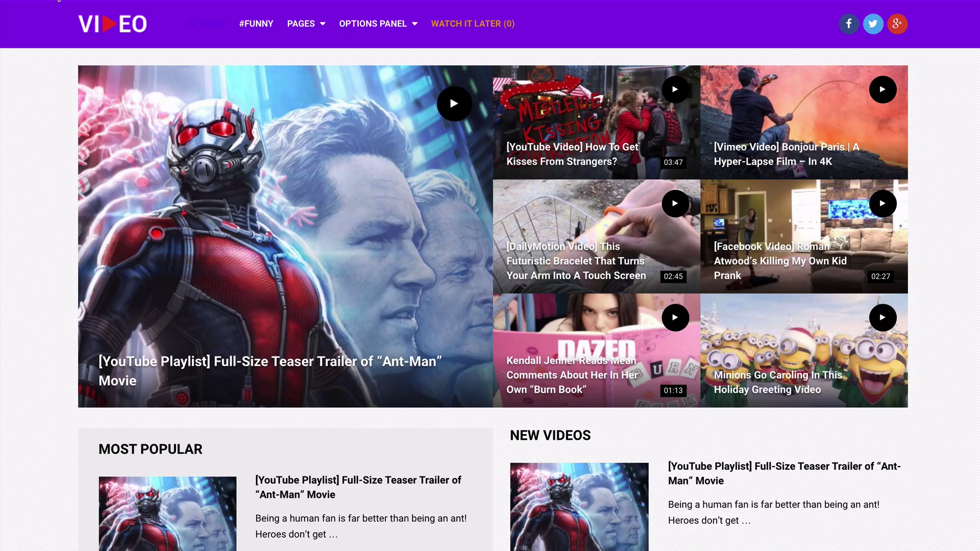
- Reload the homepage and scroll down and up to confirm the purple header no longer floats
key("F5")
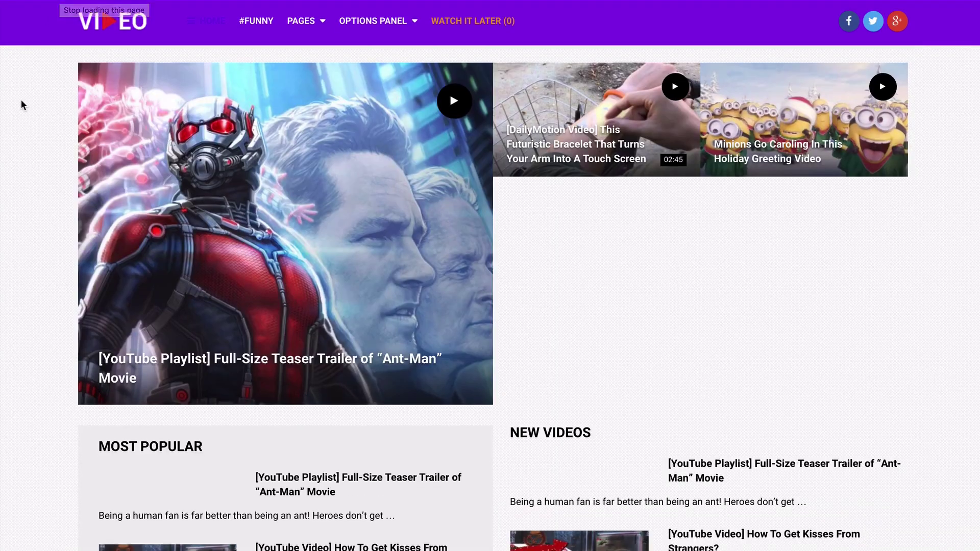
scroll(21, 100, "down", 3)
scroll(22, 118, "down", 10)
scroll(21, 122, "up", 15)
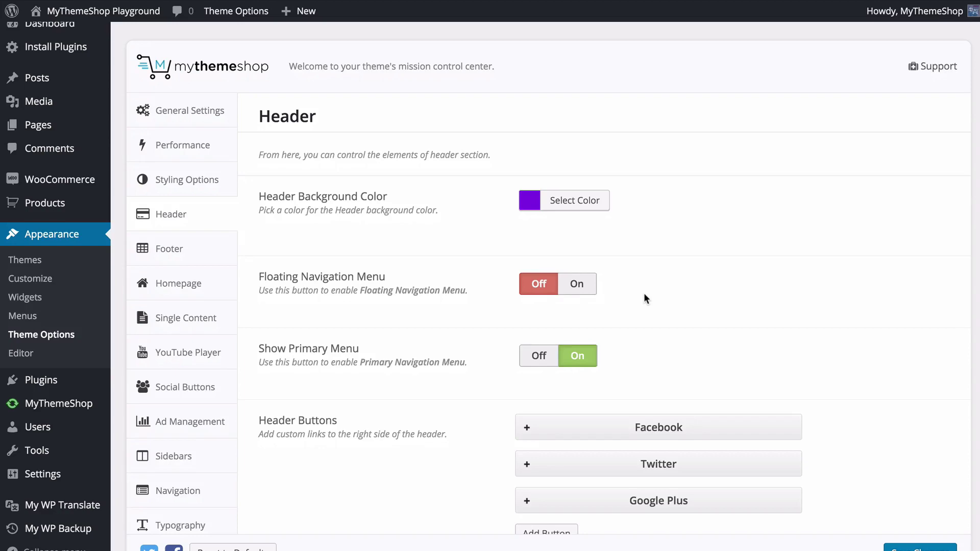
scroll(645, 294, "down", 6)
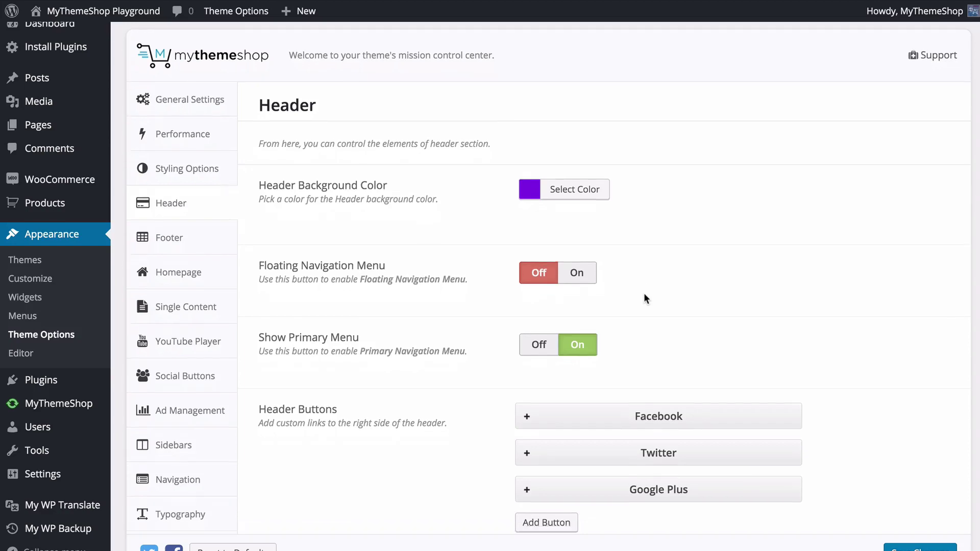
scroll(639, 296, "up", 4)
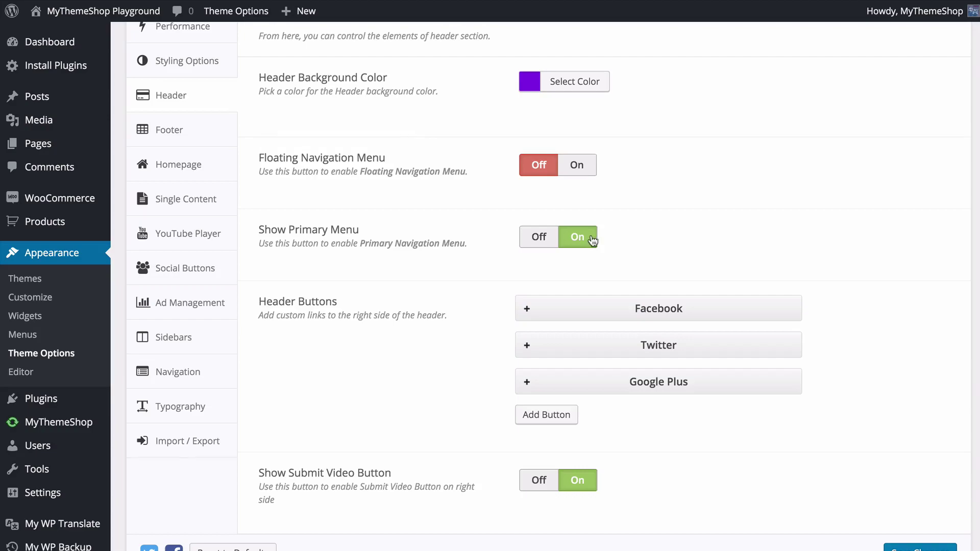
scroll(574, 243, "down", 1)
scroll(574, 243, "down", 2)
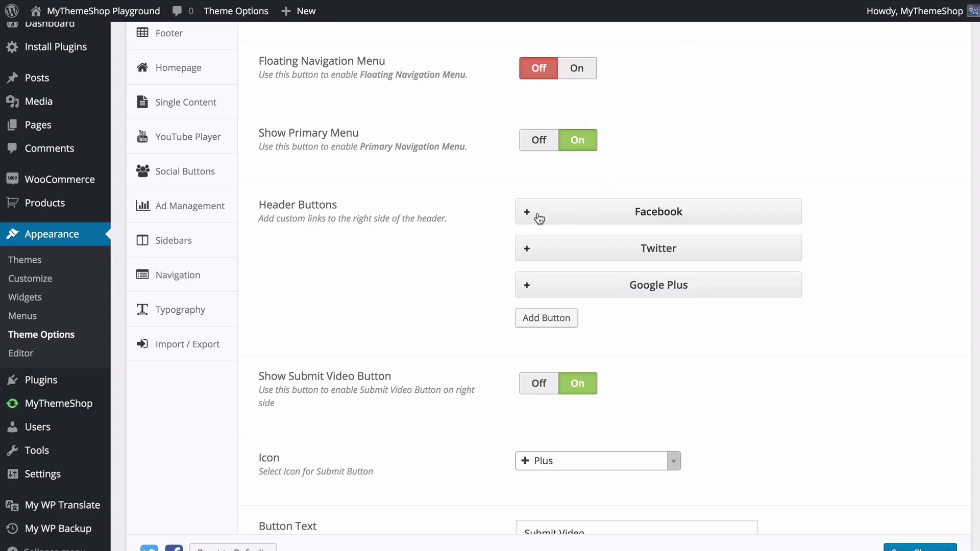
- Review the Facebook header button's icon, colour and link settings, leaving them unchanged
left_click(531, 217)
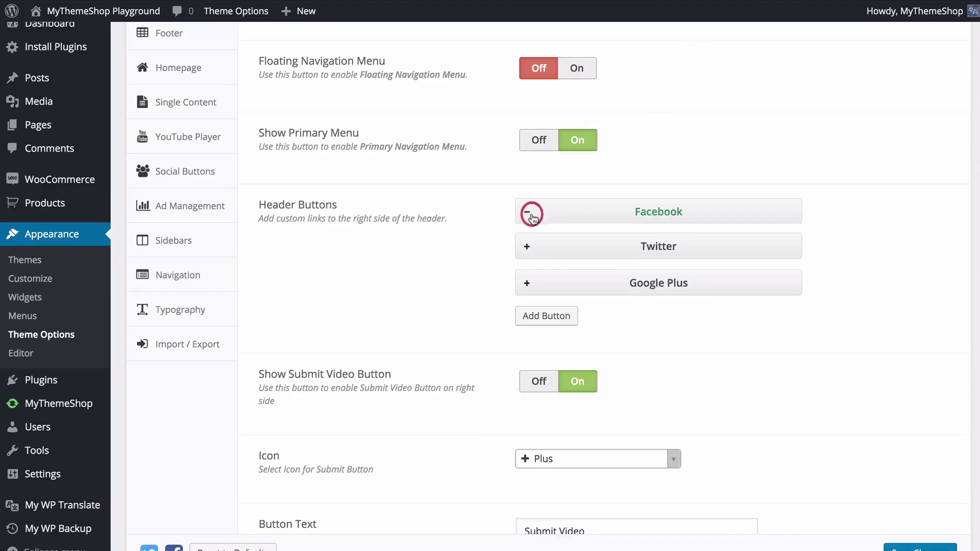
scroll(690, 225, "down", 3)
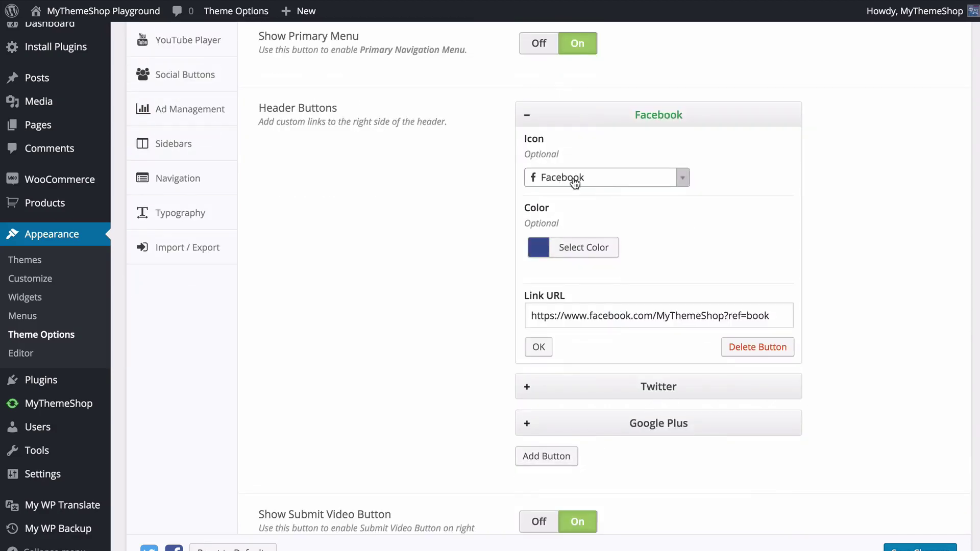
left_click(608, 182)
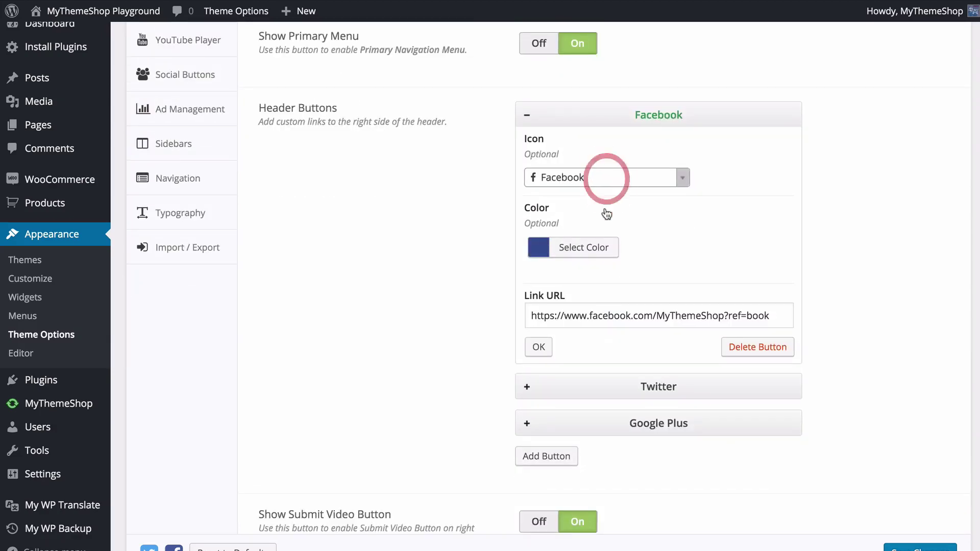
scroll(650, 269, "down", 2)
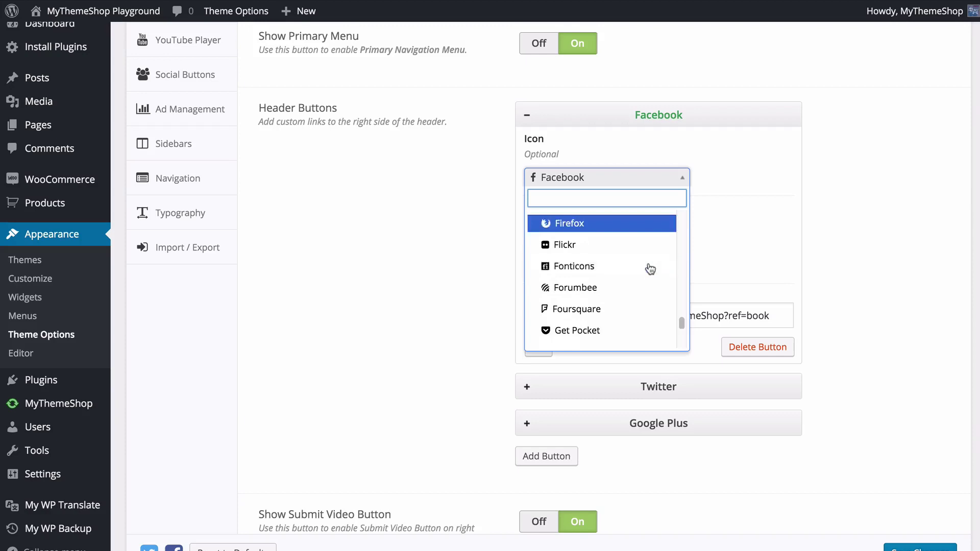
left_click(746, 255)
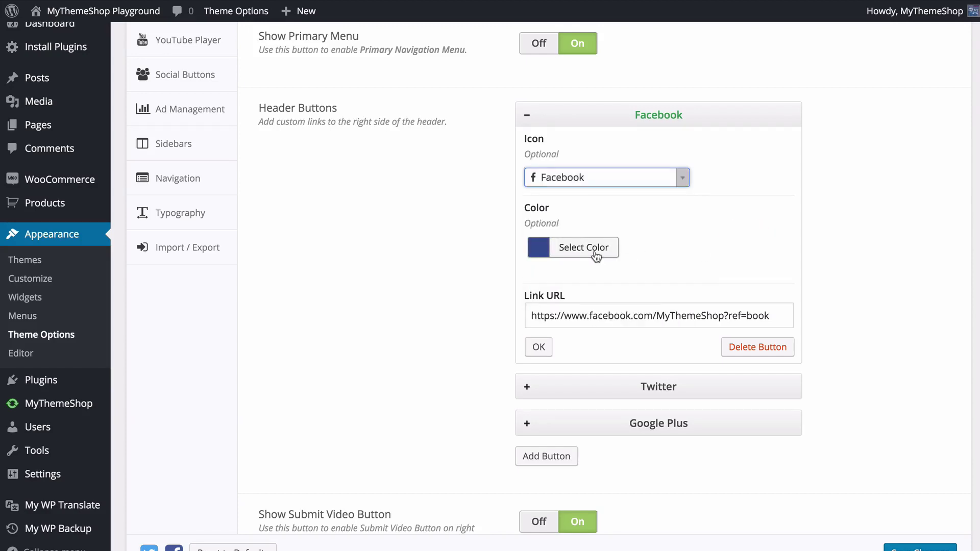
left_click(594, 250)
scroll(607, 308, "down", 3)
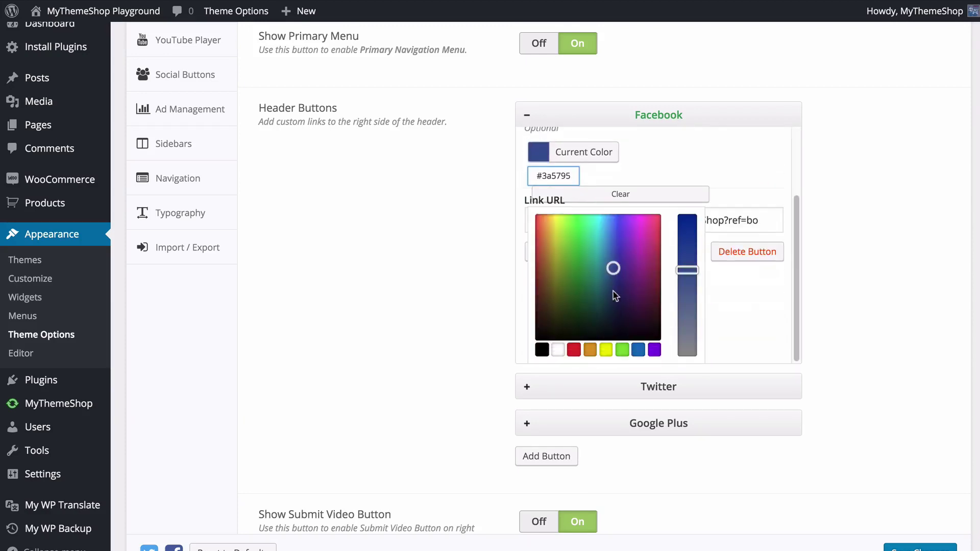
left_click(744, 286)
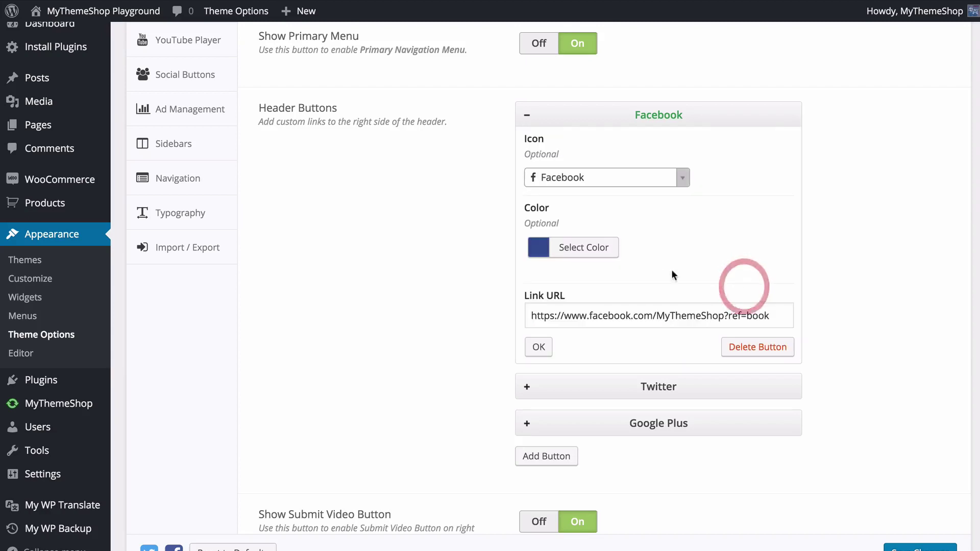
scroll(593, 293, "down", 1)
left_click(595, 303)
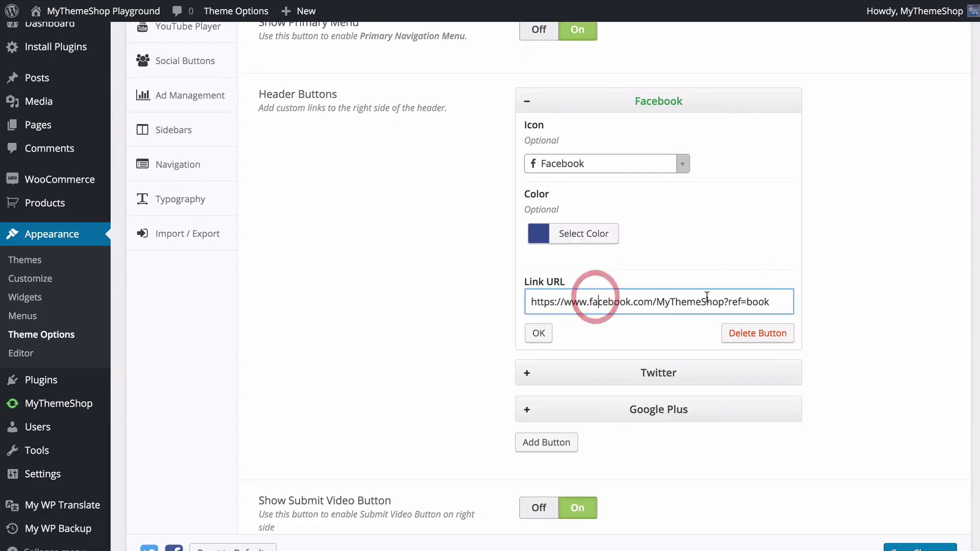
left_click(538, 334)
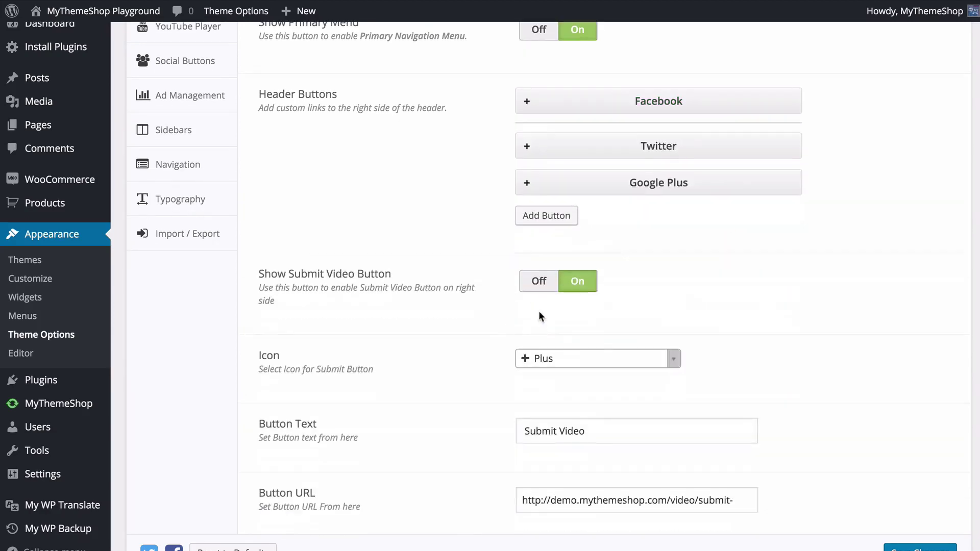
left_click(524, 143)
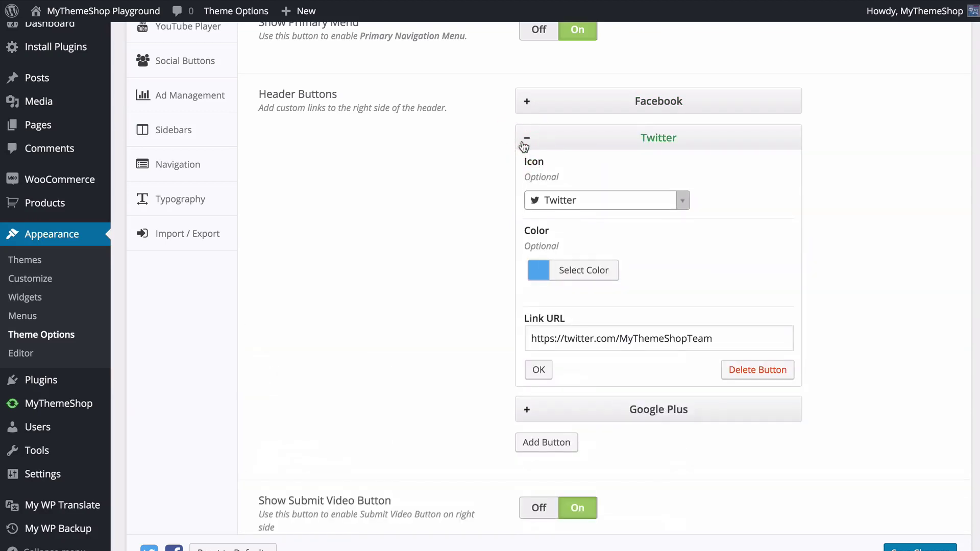
left_click(525, 139)
- Move Google Plus above Twitter, then add two new header buttons and delete both
left_click(539, 205)
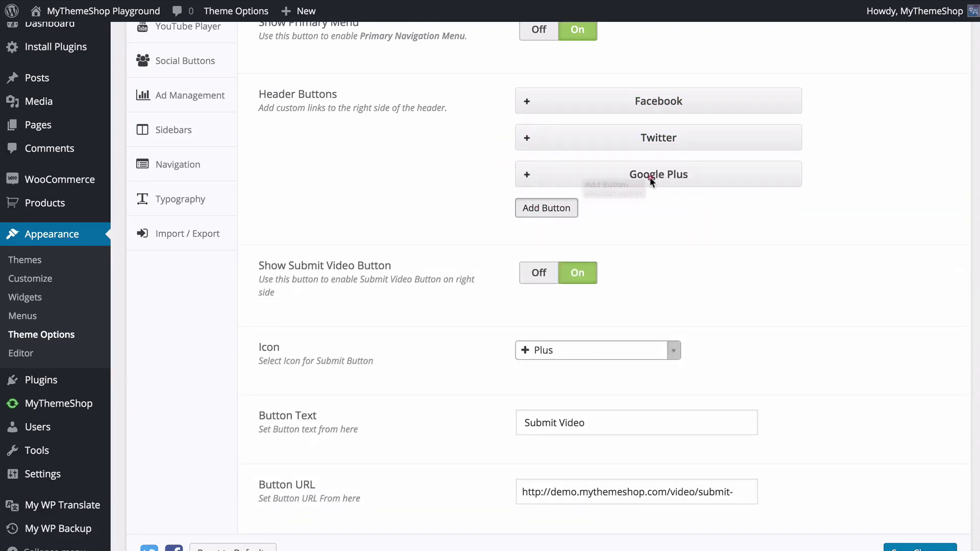
left_click_drag(651, 176, 660, 137)
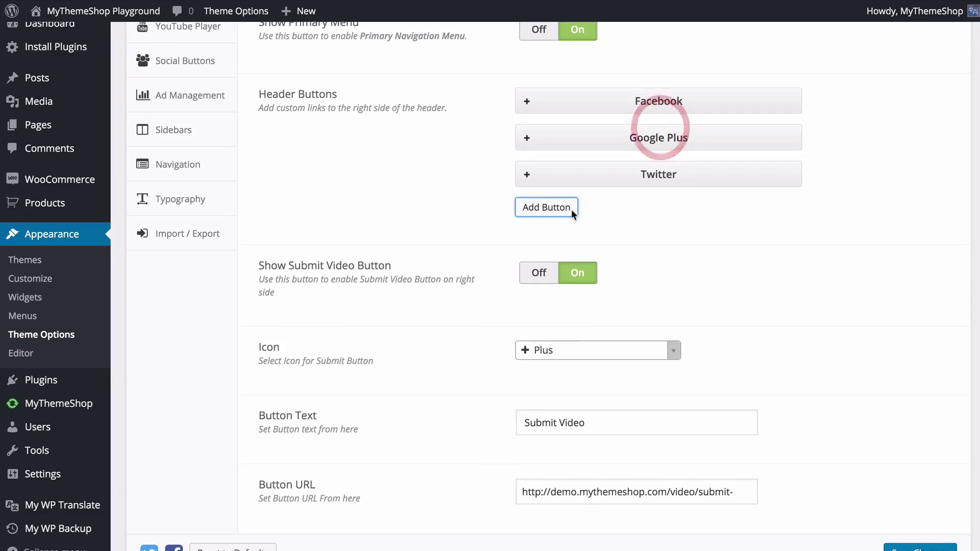
left_click(555, 207)
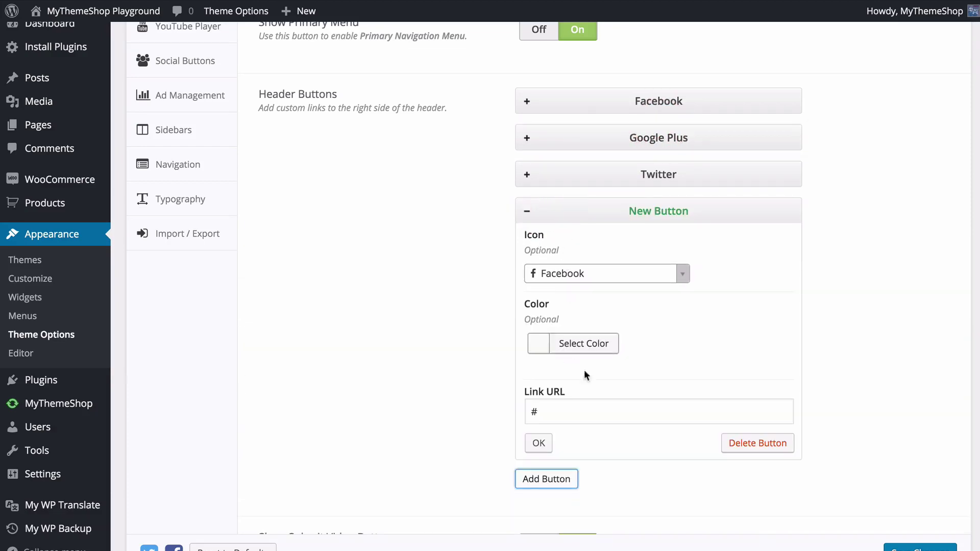
left_click(543, 479)
left_click(745, 482)
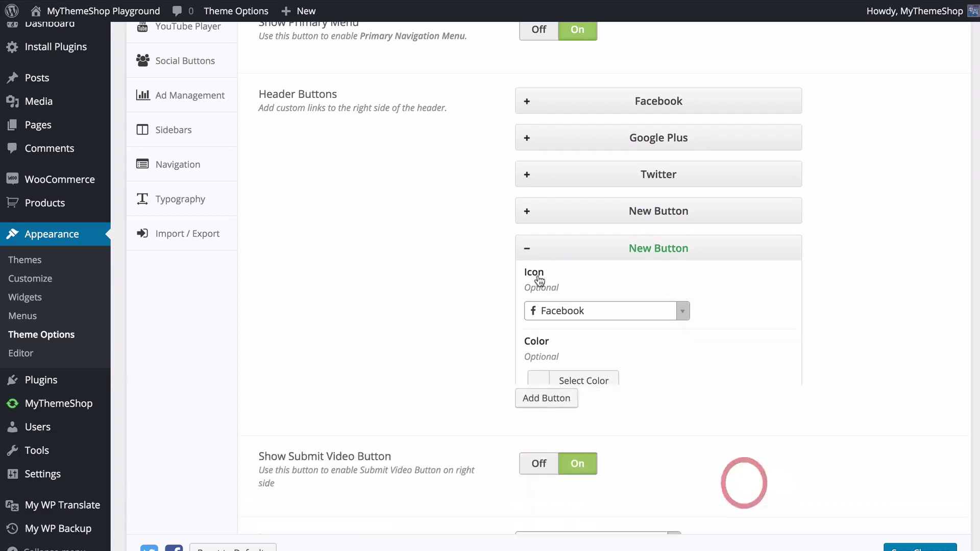
left_click(530, 211)
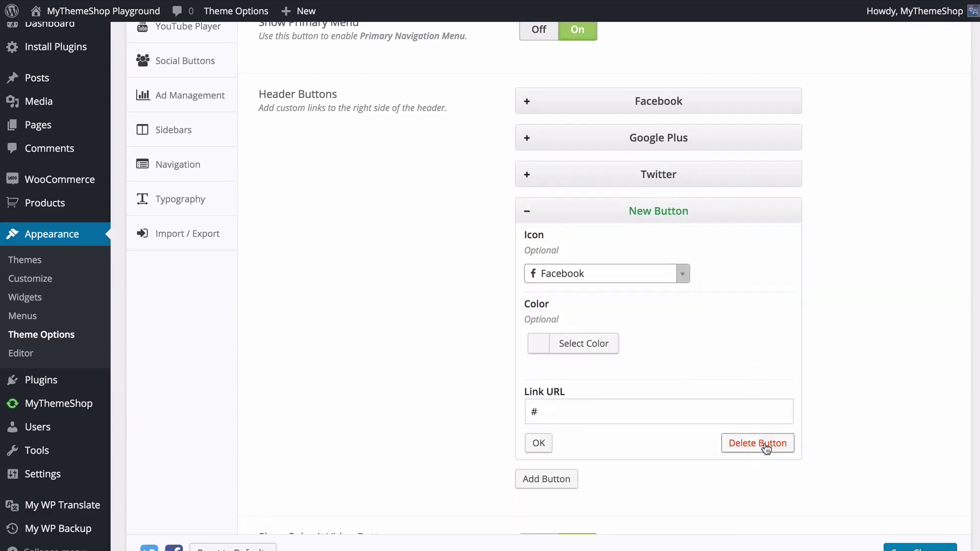
left_click(760, 443)
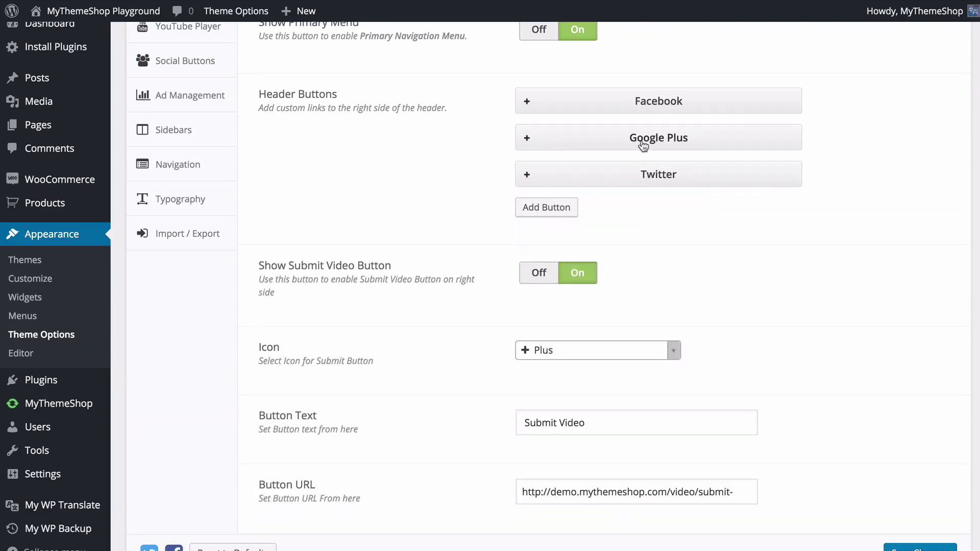
left_click_drag(646, 145, 642, 137)
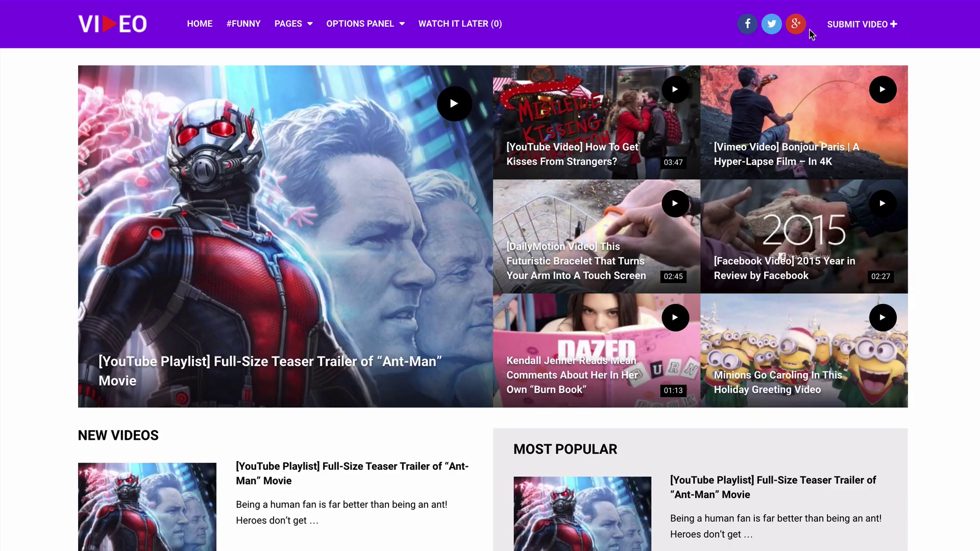
- Start a video suggestion with the pasted YouTube link and the title 'Medal of Honor Cat'
left_click(848, 28)
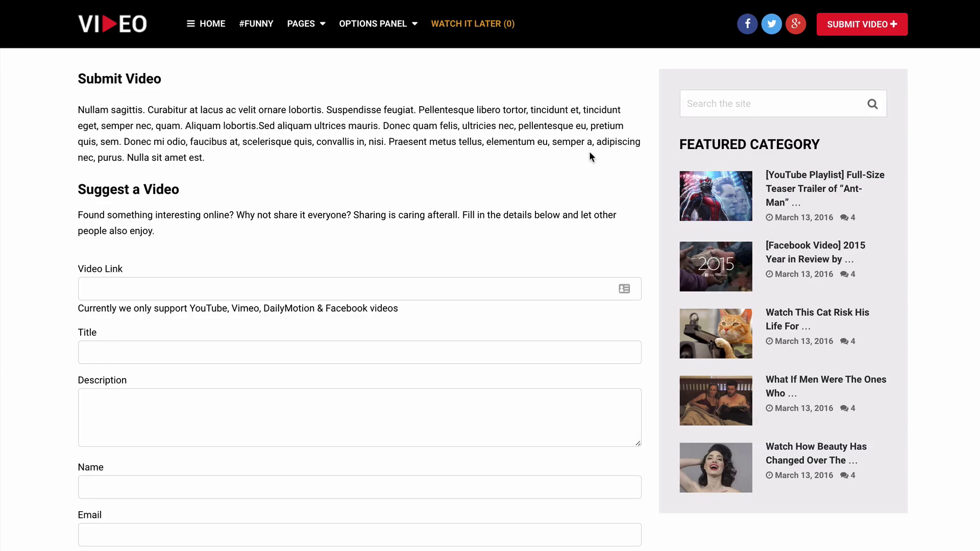
left_click(308, 294)
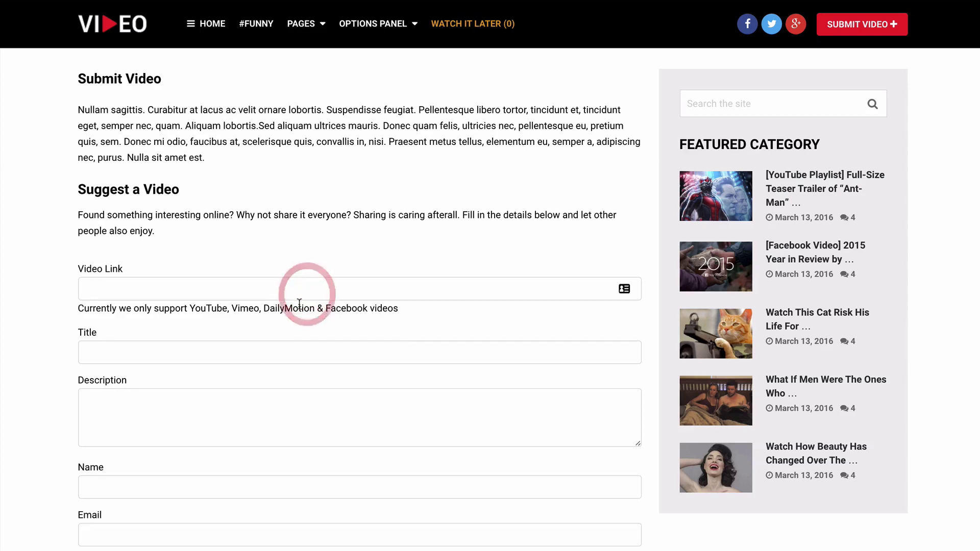
type("https://www.youtube.com/watch?v=PXRX47L_3yE")
left_click(272, 354)
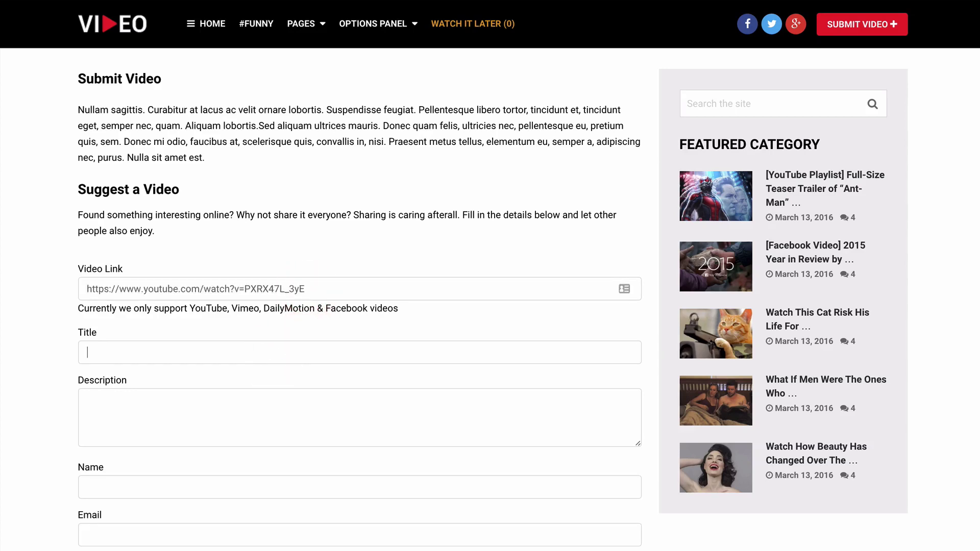
type("Medal of Honor Cat")
- Add the description 'Watch this', the submitter's name and e-mail, and send the suggestion
left_click(91, 408)
scroll(358, 306, "down", 1)
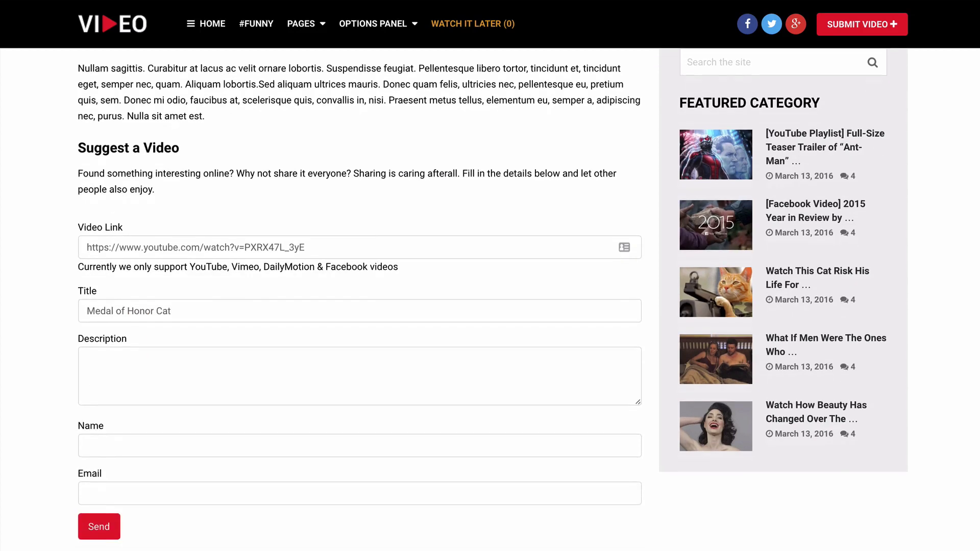
type("Watch this!")
scroll(490, 296, "down", 2)
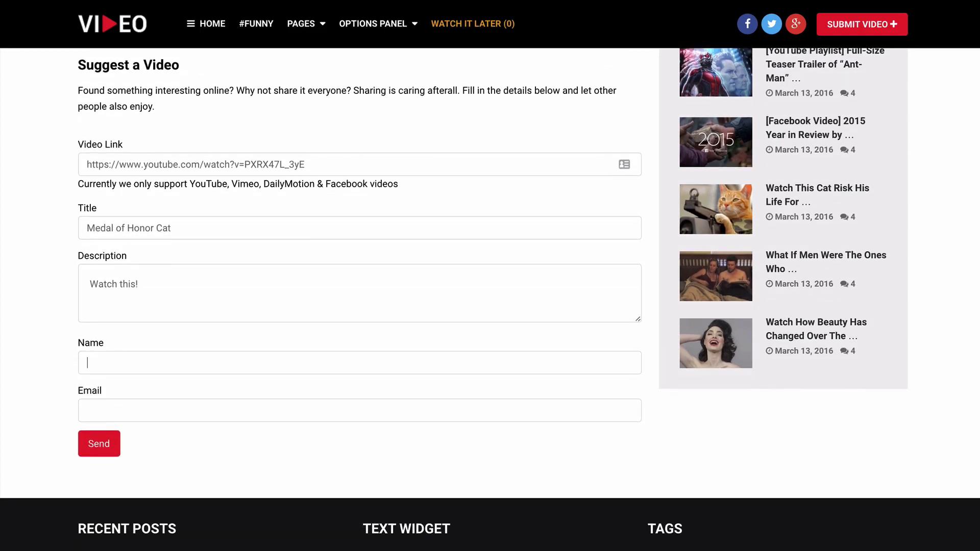
type("MyThemeSohop Team")
left_click(357, 411)
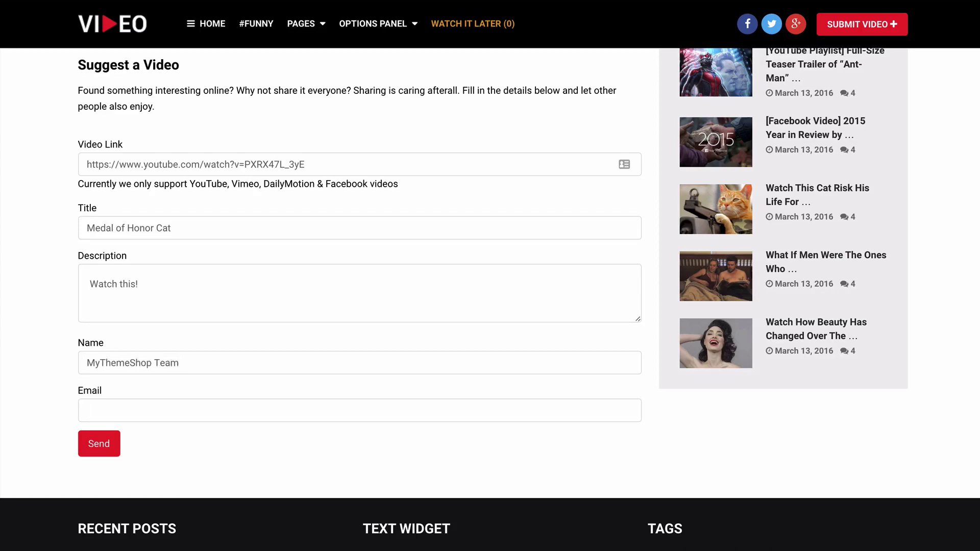
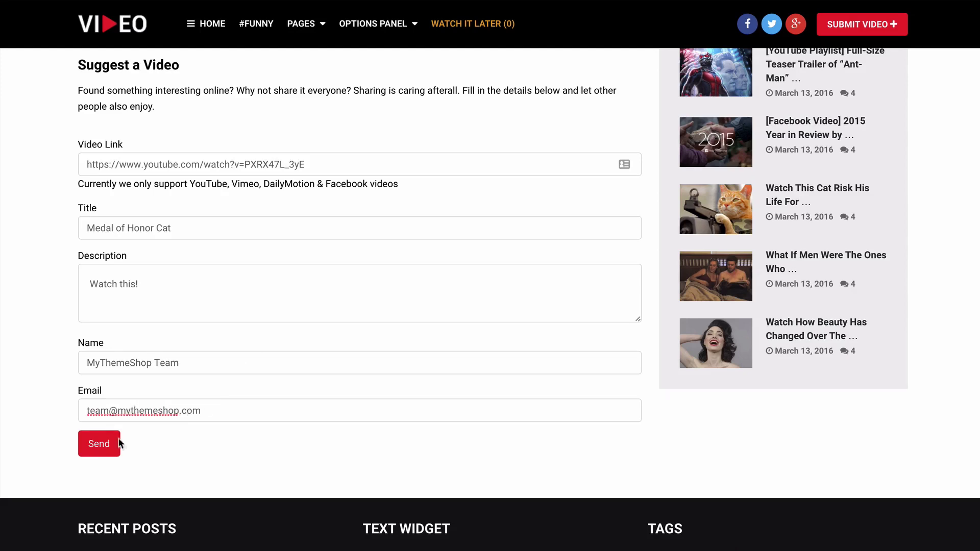
left_click(99, 455)
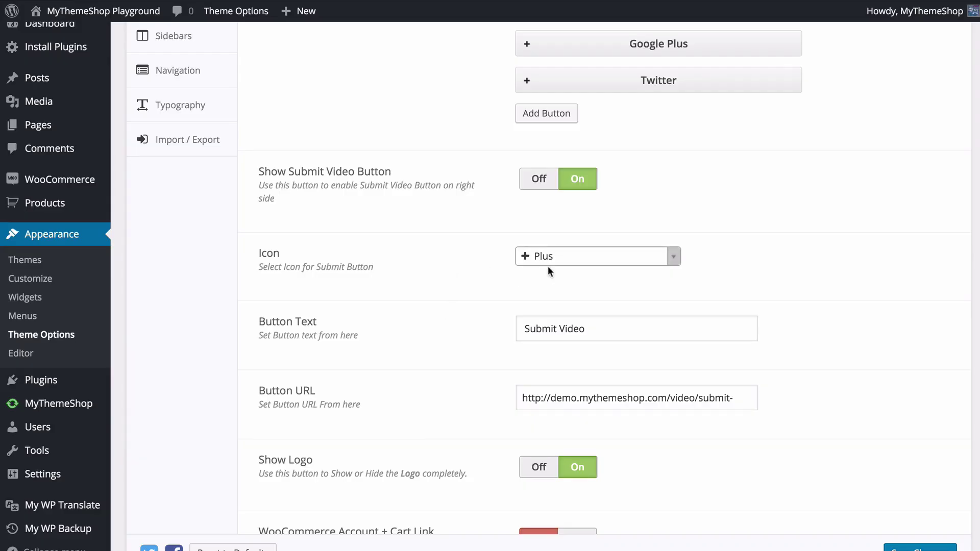
- Save the header settings in Theme Options, then scroll down the page
scroll(452, 306, "down", 2)
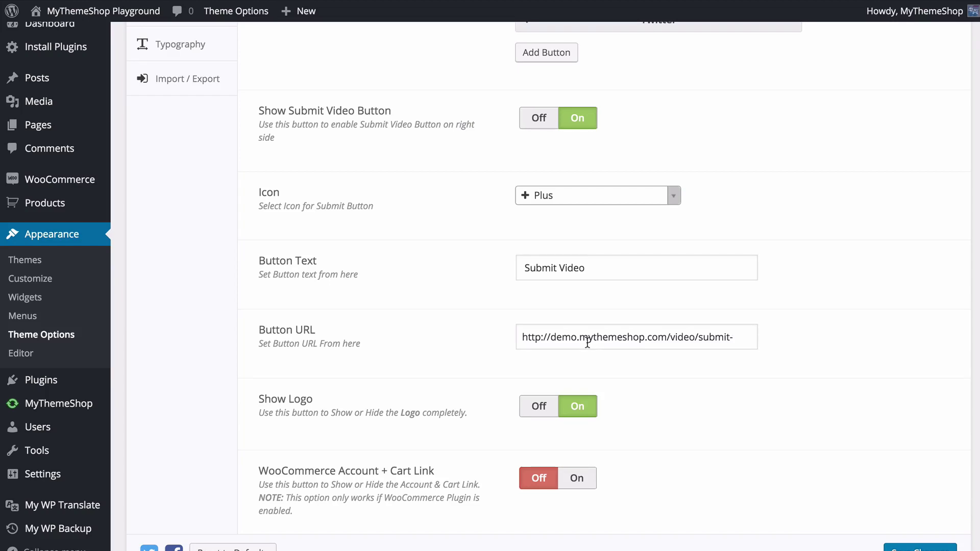
scroll(587, 343, "down", 3)
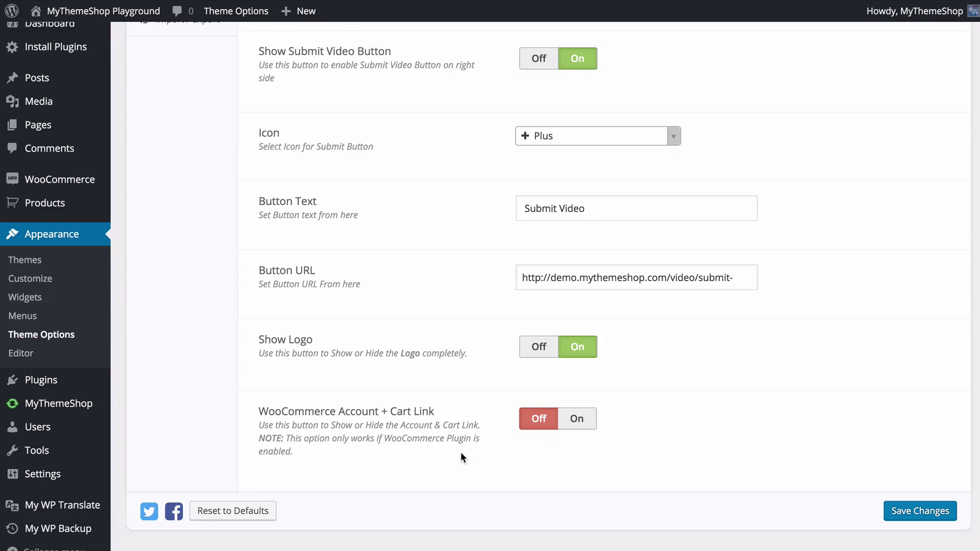
left_click(919, 513)
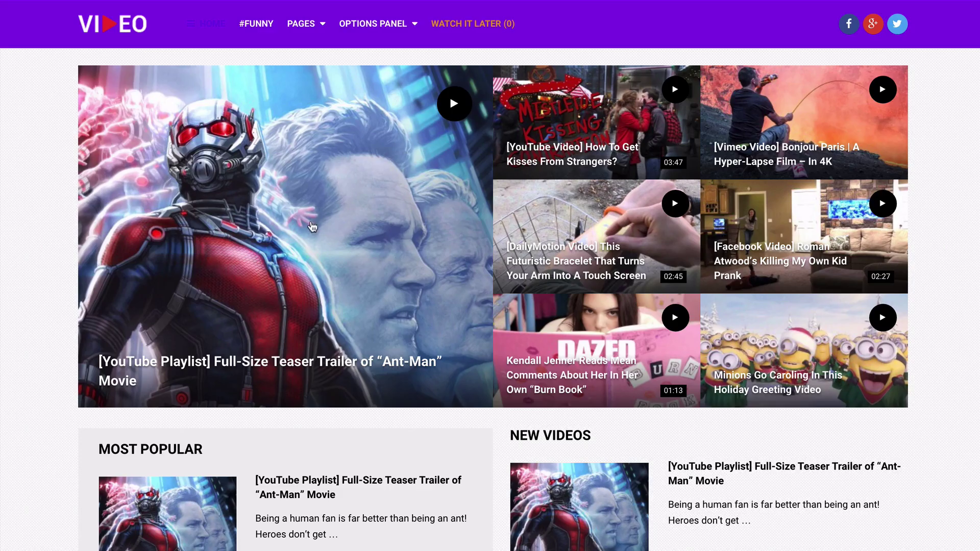
scroll(32, 275, "down", 15)
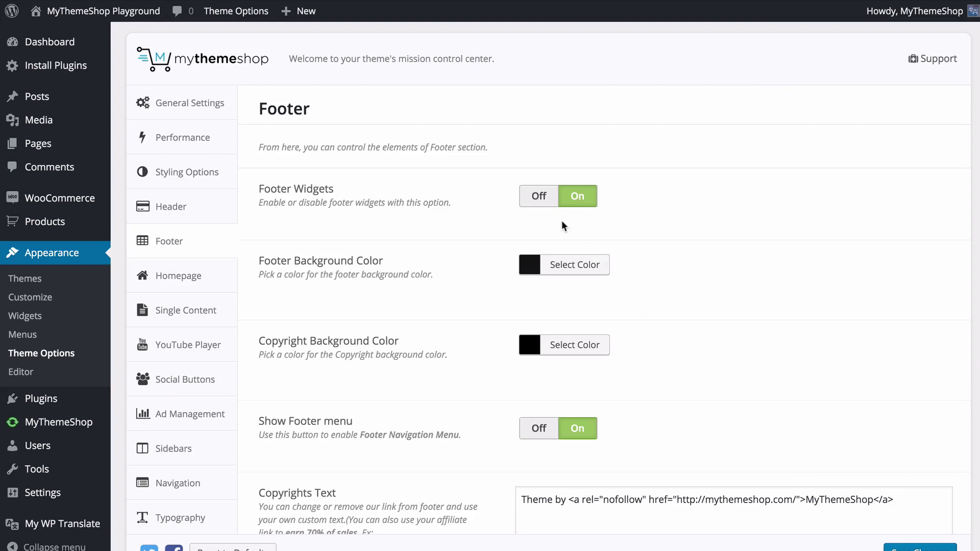
- Leave Footer Widgets On and both footer colour pickers unchanged after checking them
left_click(539, 196)
left_click(577, 196)
left_click(561, 266)
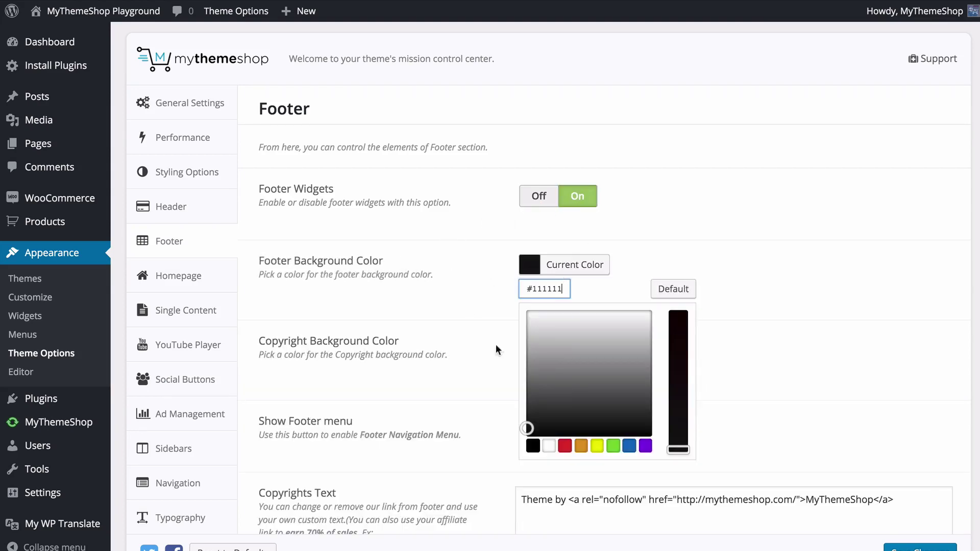
left_click(495, 319)
scroll(492, 319, "down", 3)
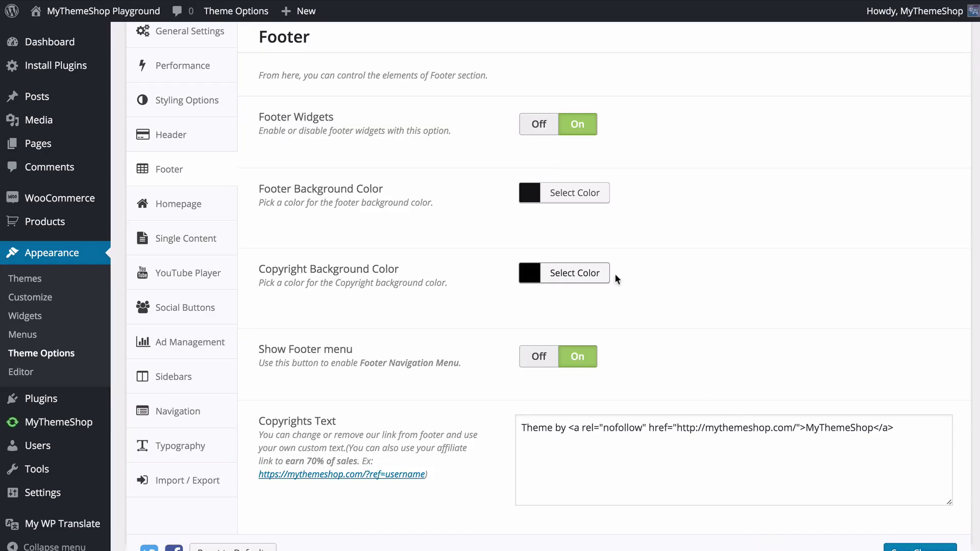
left_click(574, 274)
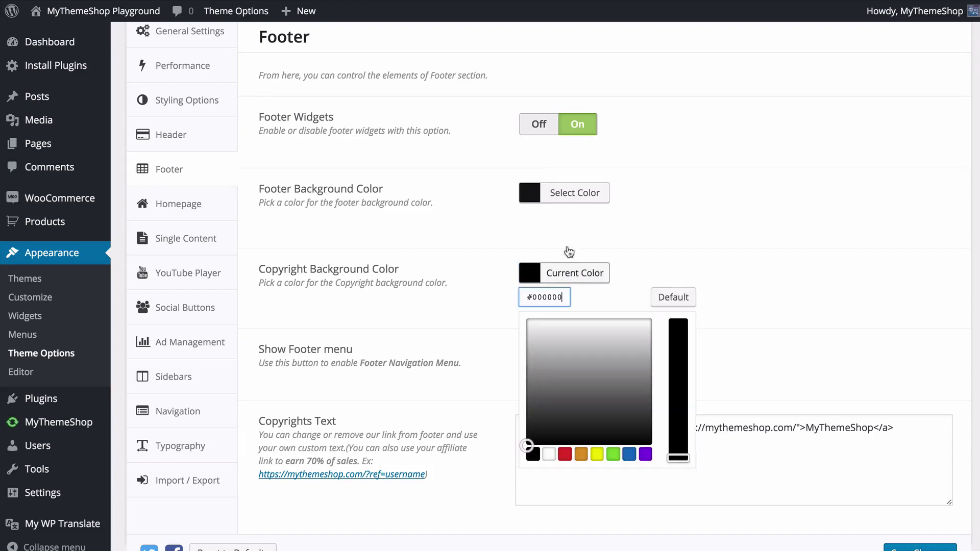
left_click(485, 302)
scroll(486, 303, "down", 2)
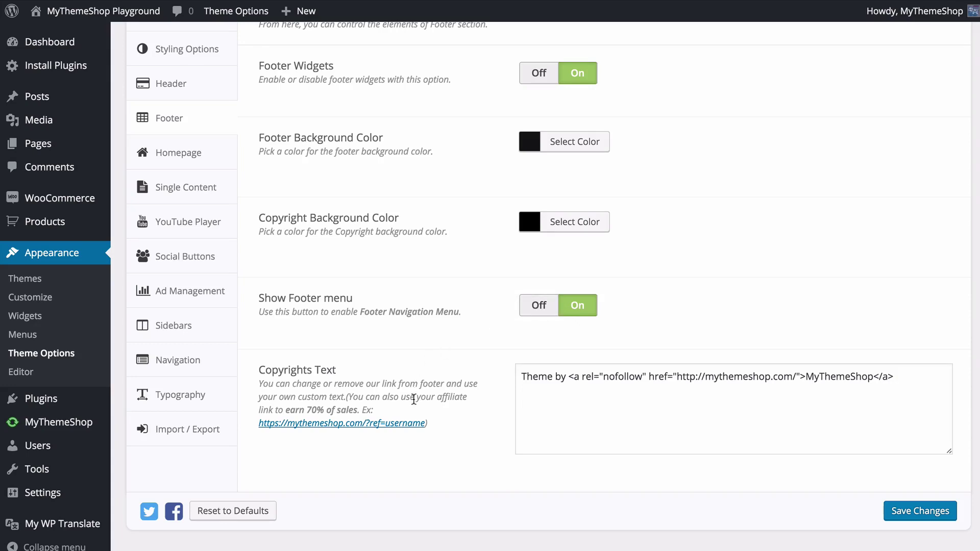
- Review the Copyrights Text without editing it and save the footer settings
left_click_drag(528, 383, 903, 384)
left_click(906, 384)
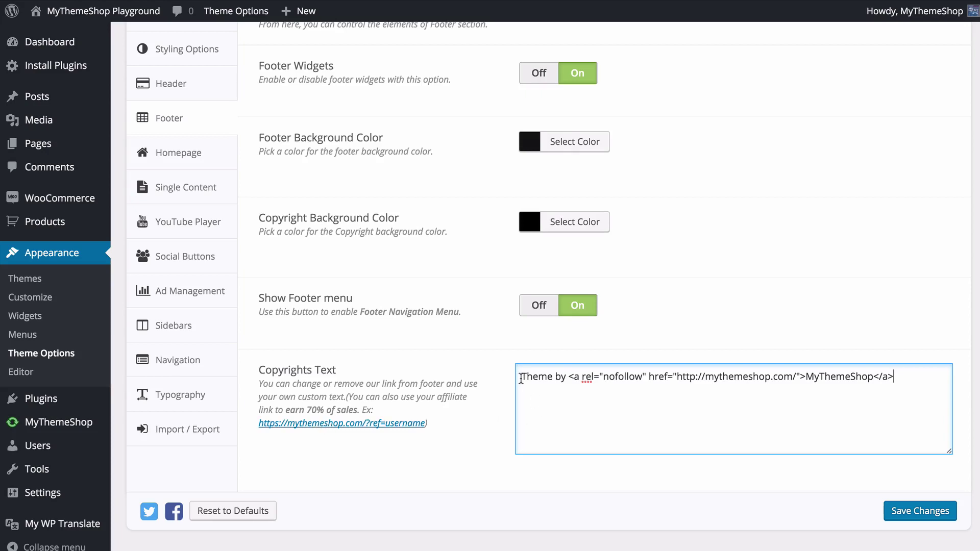
left_click(488, 424)
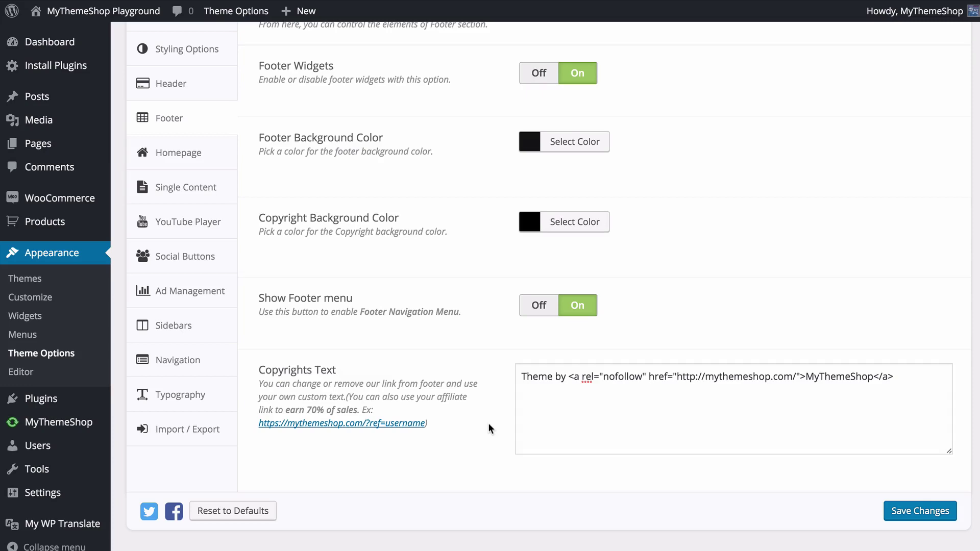
left_click(898, 511)
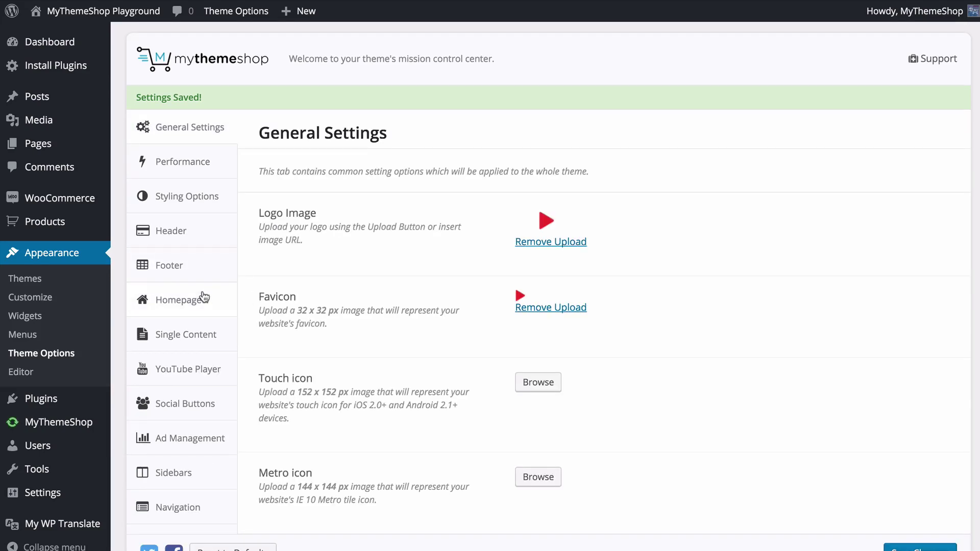
- Add Life and Videos, then Select All six categories for the featured slider, and save
left_click(204, 298)
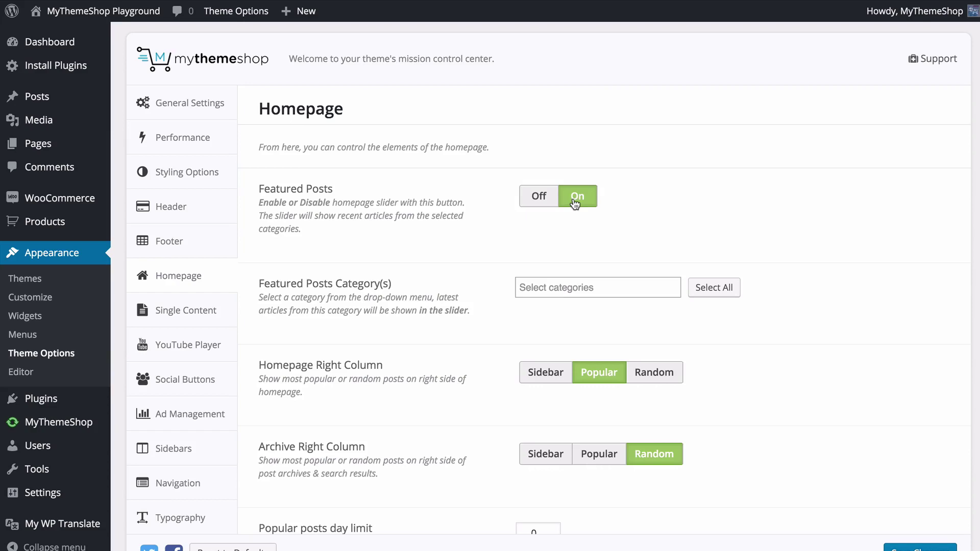
left_click(536, 197)
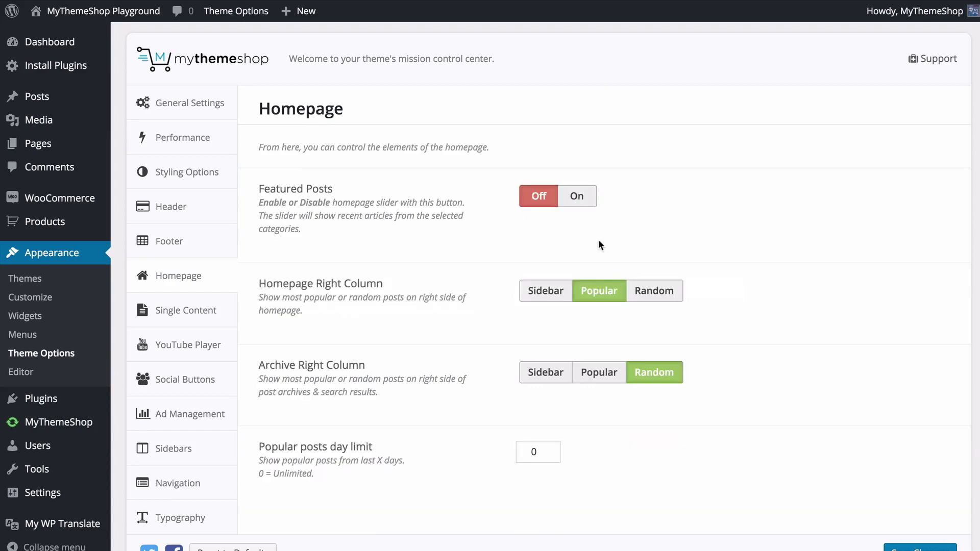
left_click(581, 199)
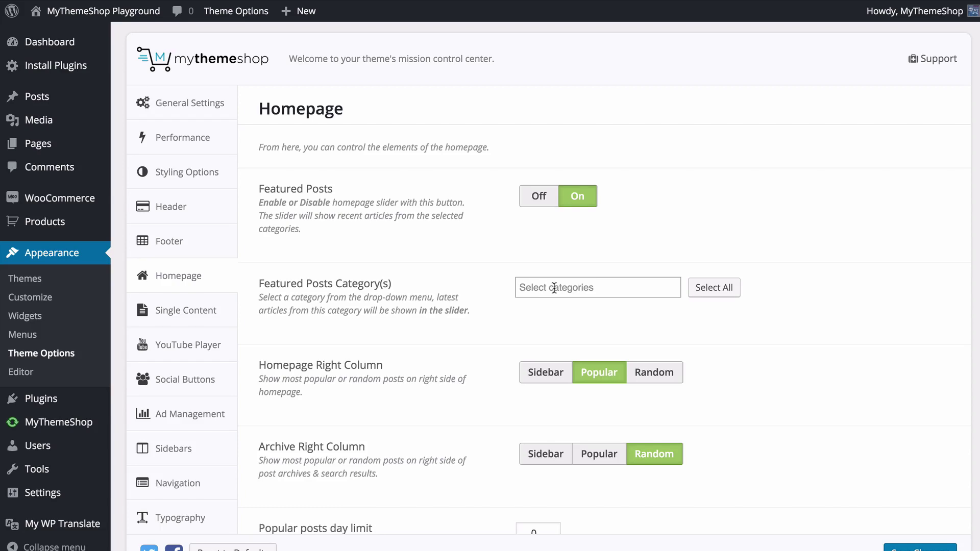
left_click(554, 289)
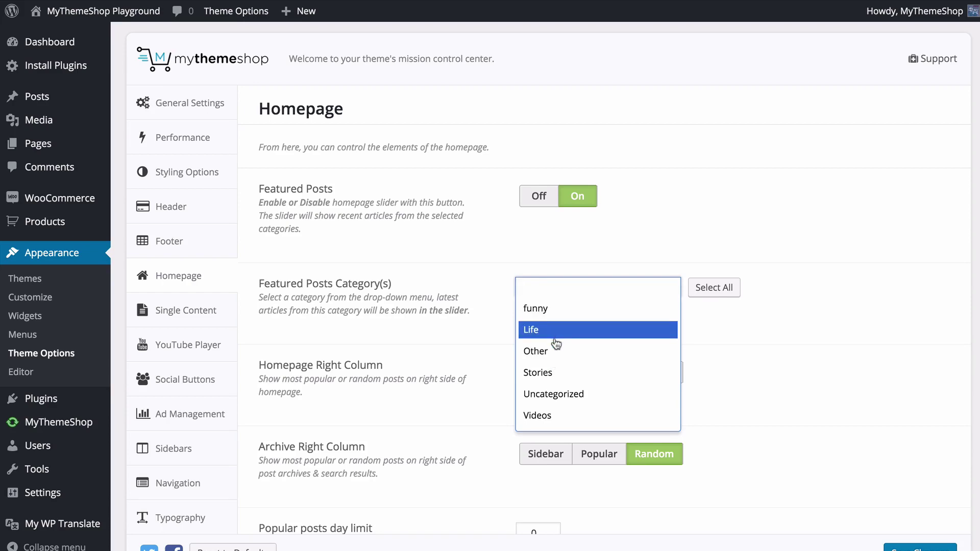
left_click(559, 330)
left_click(578, 286)
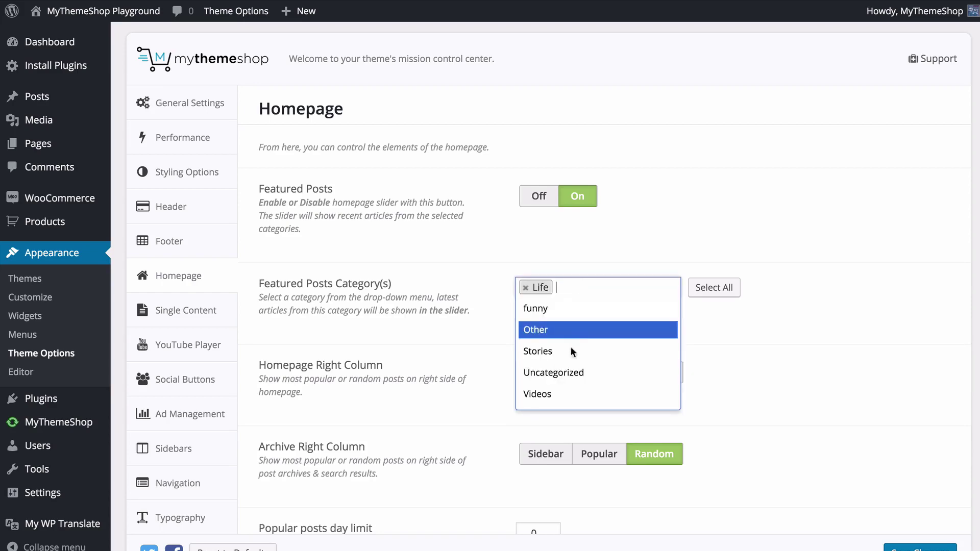
left_click(572, 394)
left_click(713, 288)
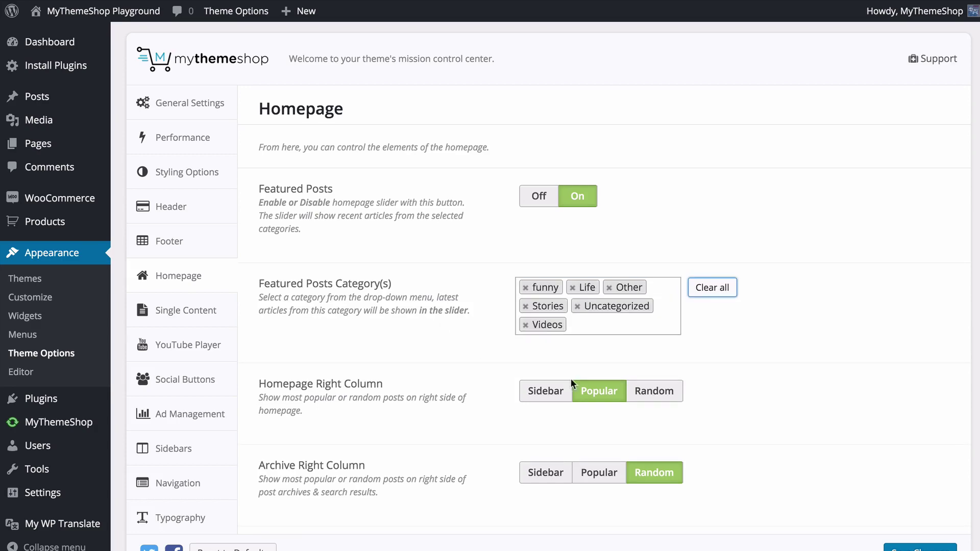
left_click(891, 542)
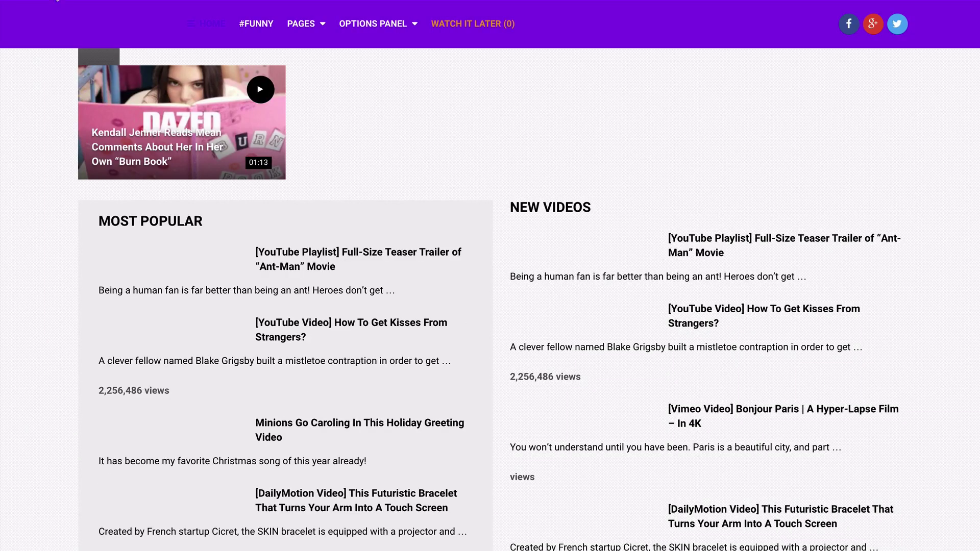
scroll(34, 95, "up", 5)
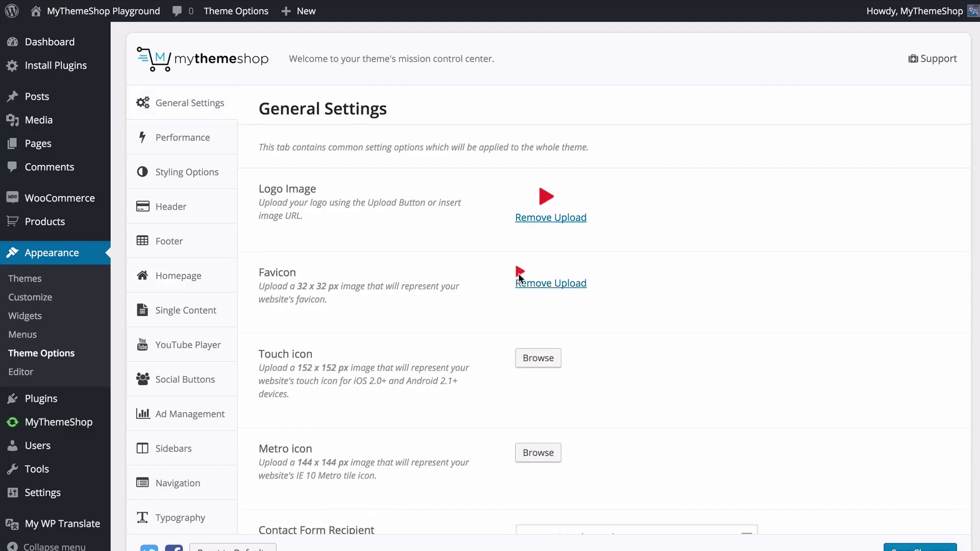
- Set the Homepage right column to show Popular posts
left_click(197, 280)
scroll(259, 250, "down", 3)
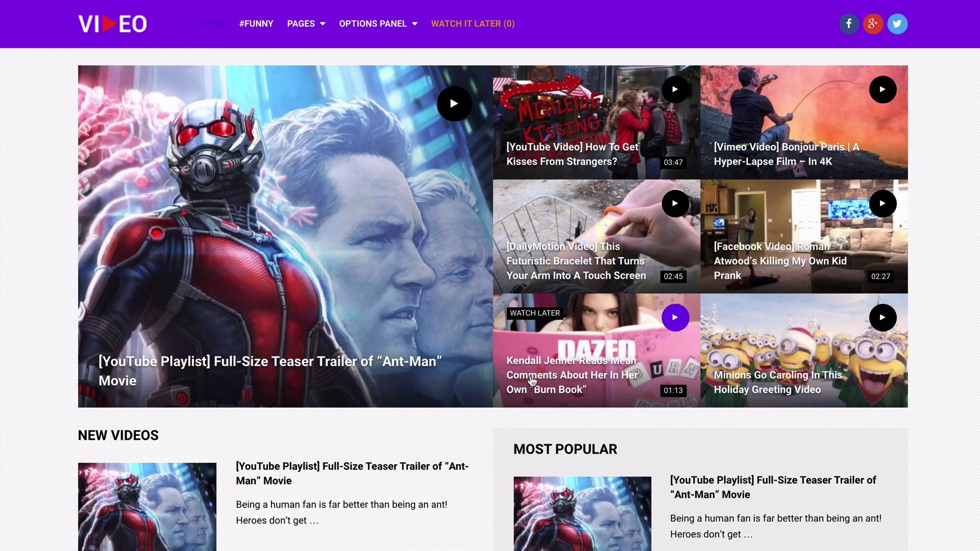
scroll(575, 244, "down", 5)
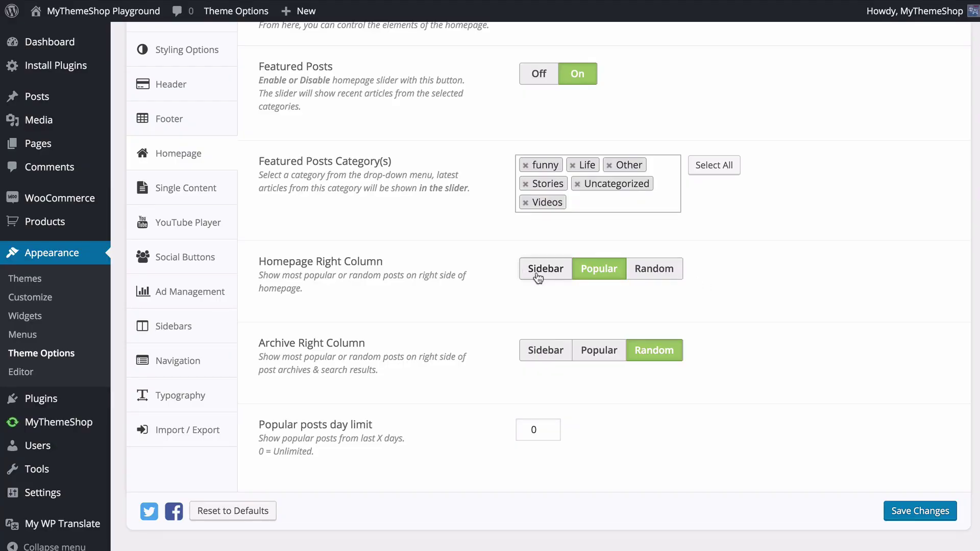
left_click(537, 277)
left_click(677, 274)
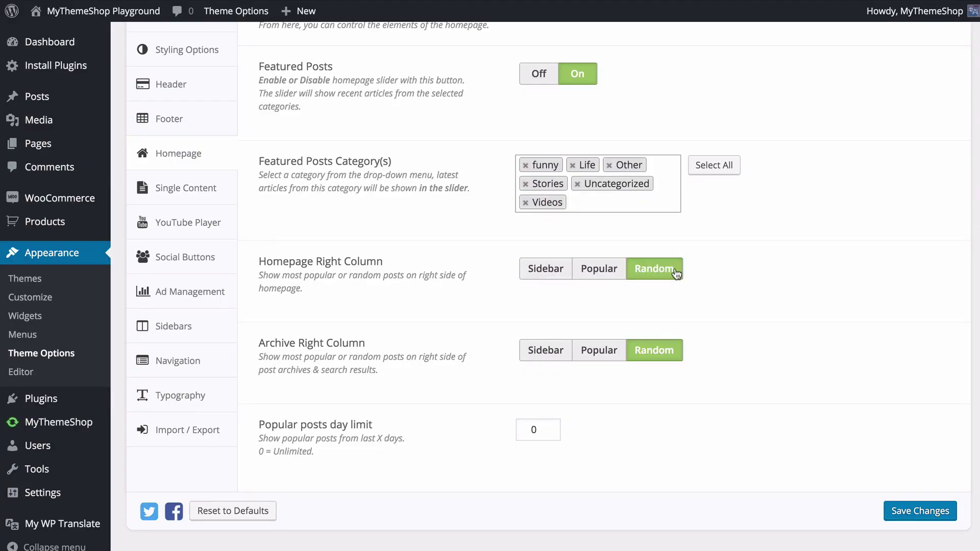
left_click(601, 272)
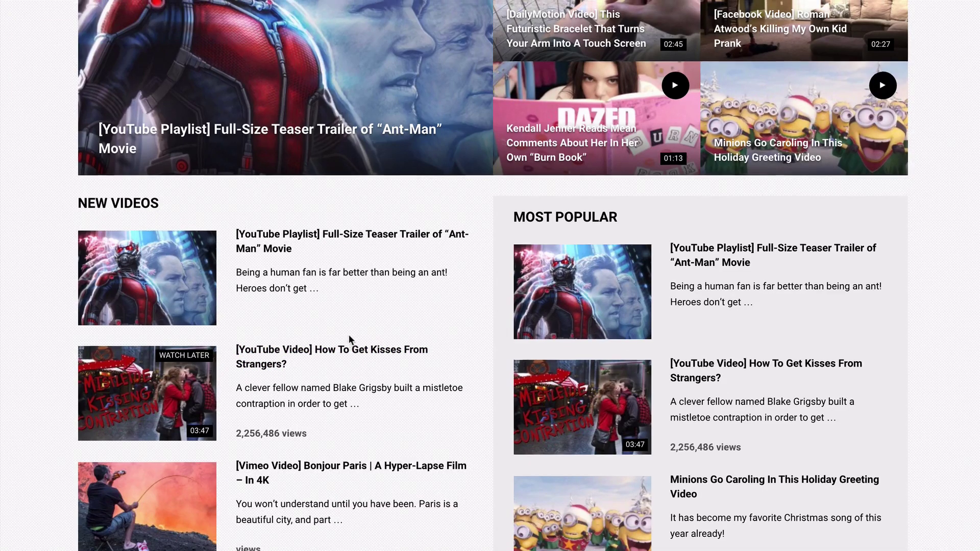
scroll(349, 335, "up", 3)
scroll(351, 339, "up", 3)
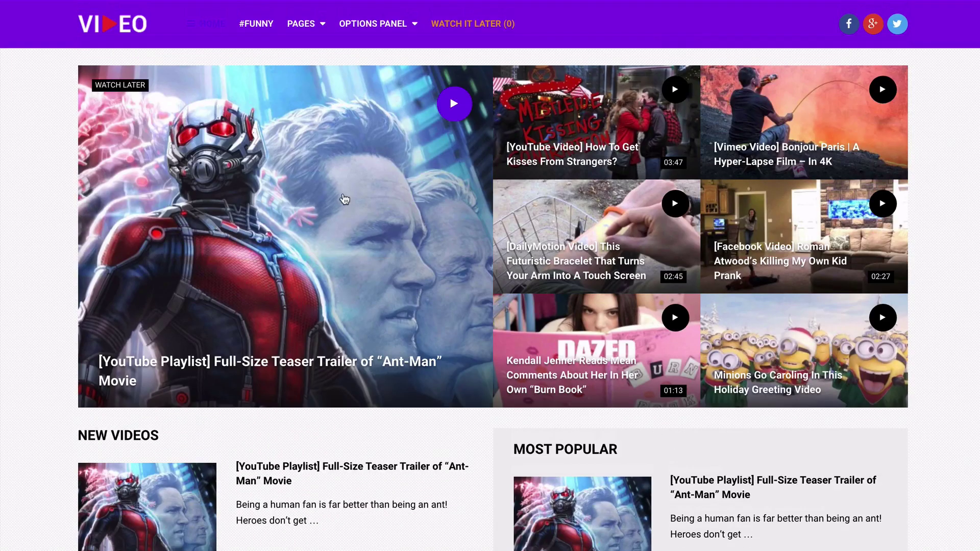
- Set archive pages to Random posts, the popular posts day limit to 0, and save
left_click(265, 23)
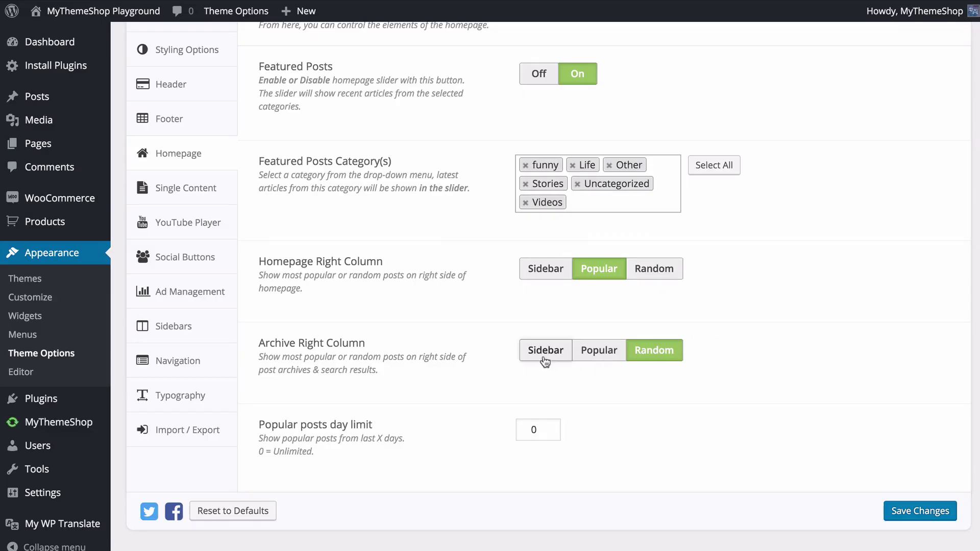
left_click(545, 361)
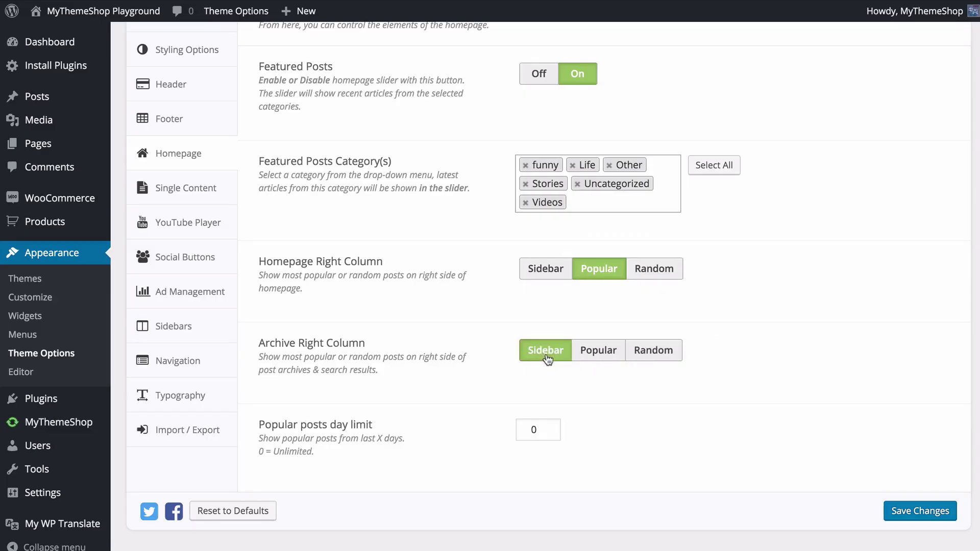
left_click(597, 355)
left_click(656, 357)
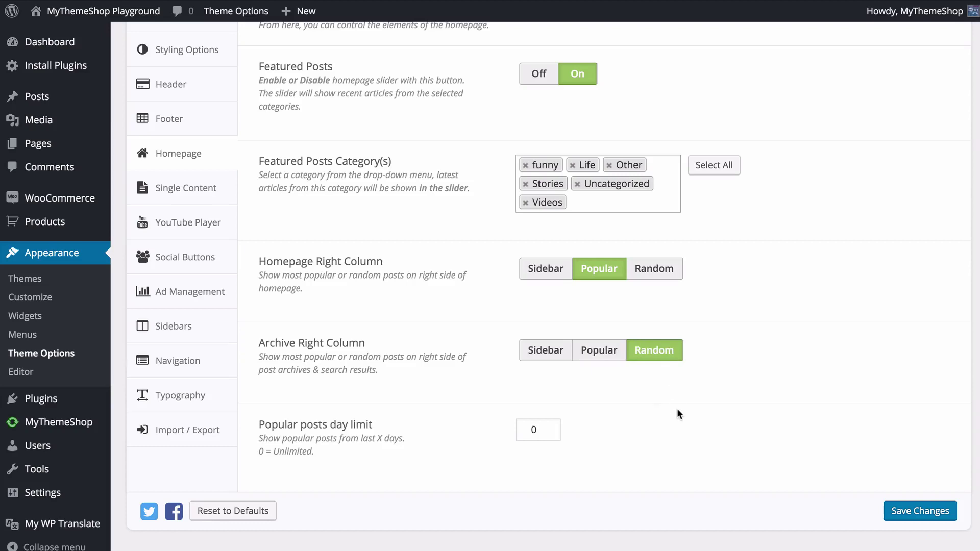
double_click(541, 428)
type("30")
key("BackSpace")
key("BackSpace")
type("0")
left_click(602, 413)
left_click(894, 511)
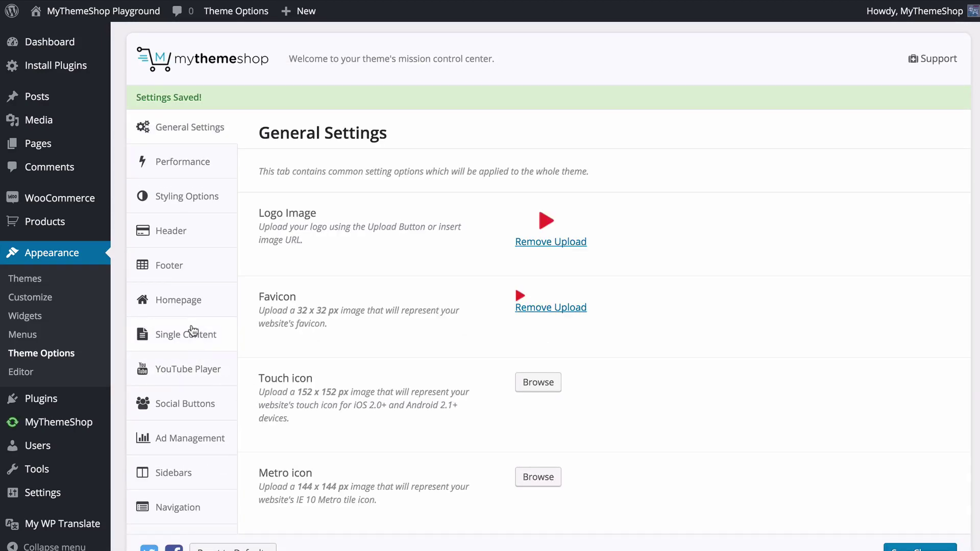
- Choose the second Single Posts Layout, with comments beside related posts, in Single Content
left_click(228, 332)
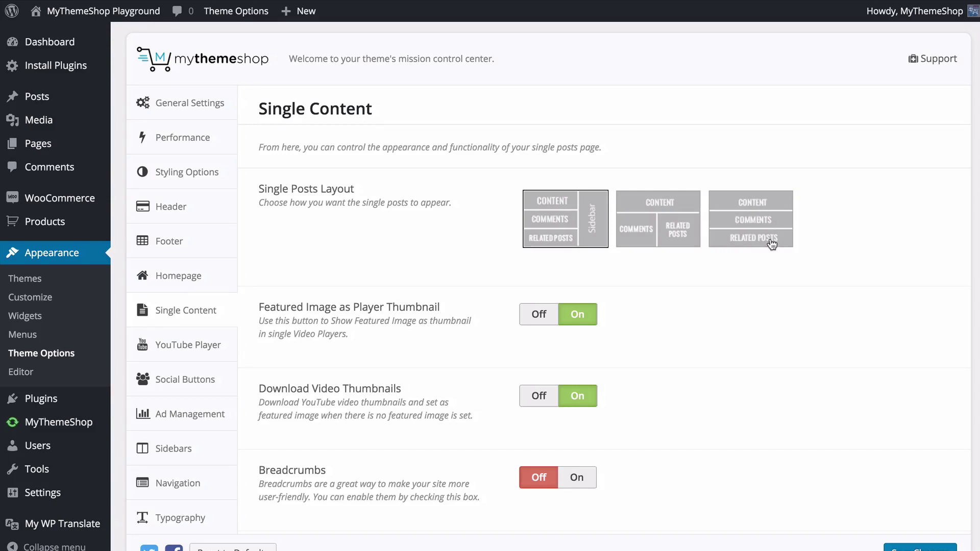
left_click(664, 221)
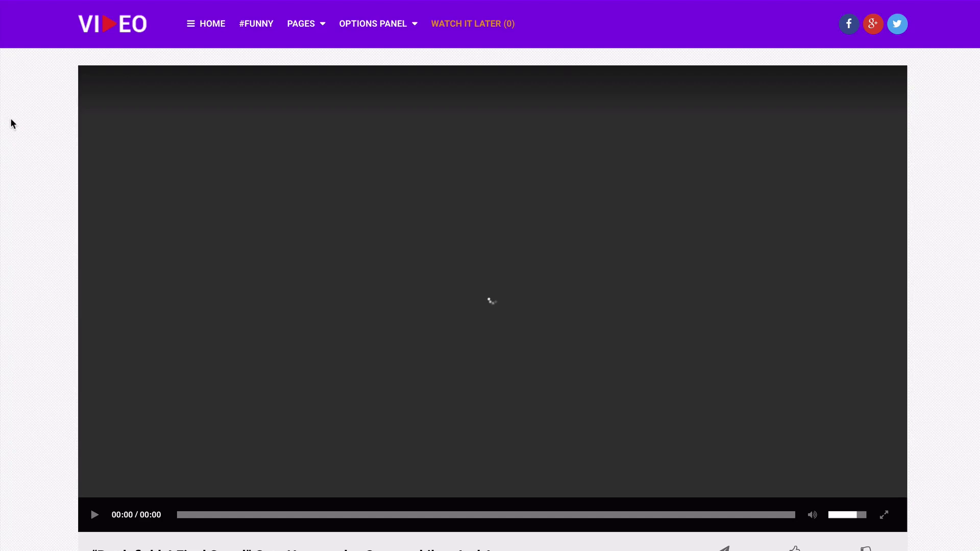
scroll(11, 125, "down", 1)
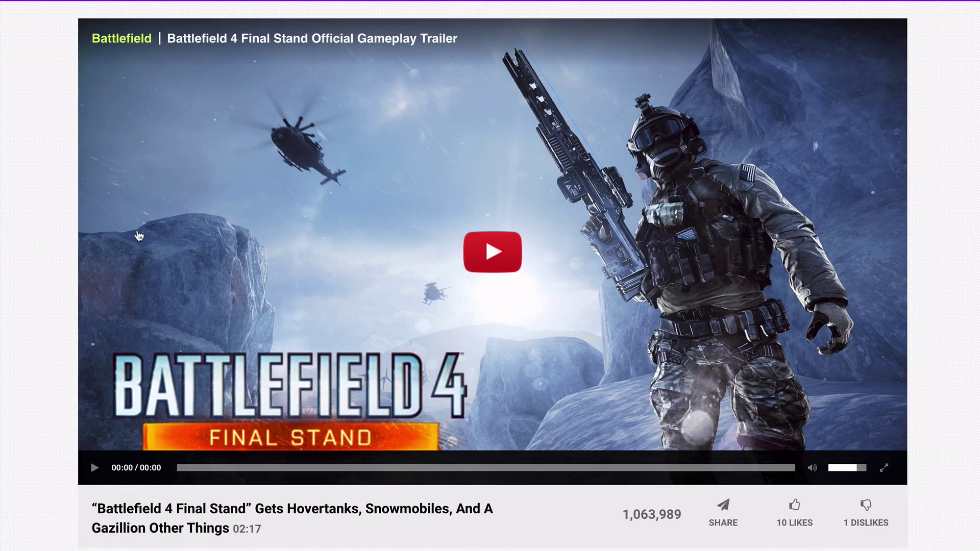
scroll(115, 313, "down", 10)
scroll(164, 167, "up", 5)
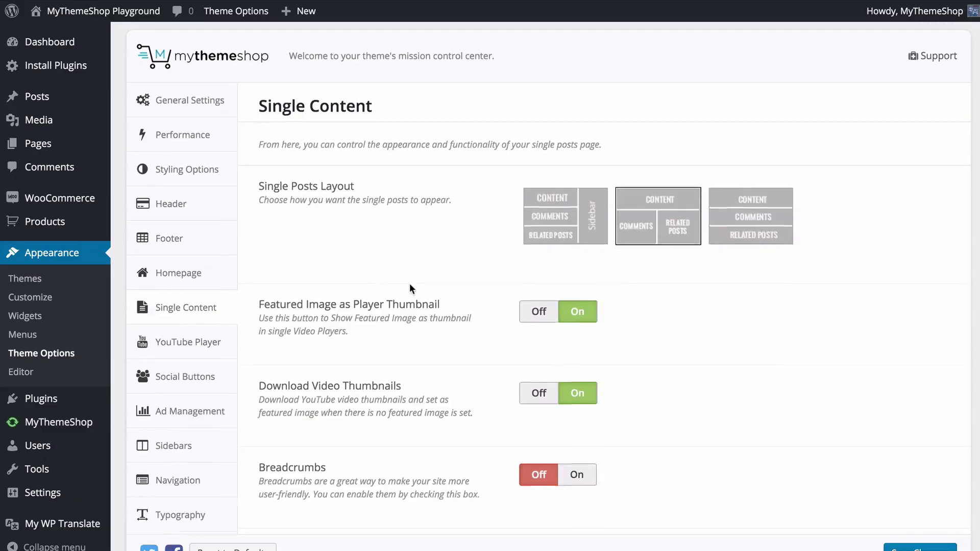
scroll(410, 283, "down", 2)
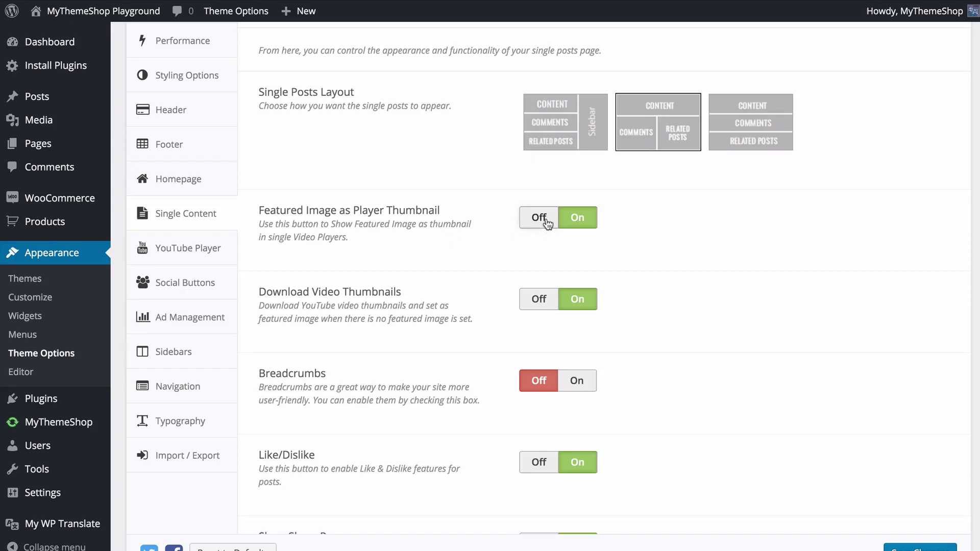
- Keep Featured Image as Player Thumbnail On, switch Breadcrumbs On, and check the Battlefield 4 post
left_click(539, 219)
left_click(584, 220)
scroll(577, 306, "down", 3)
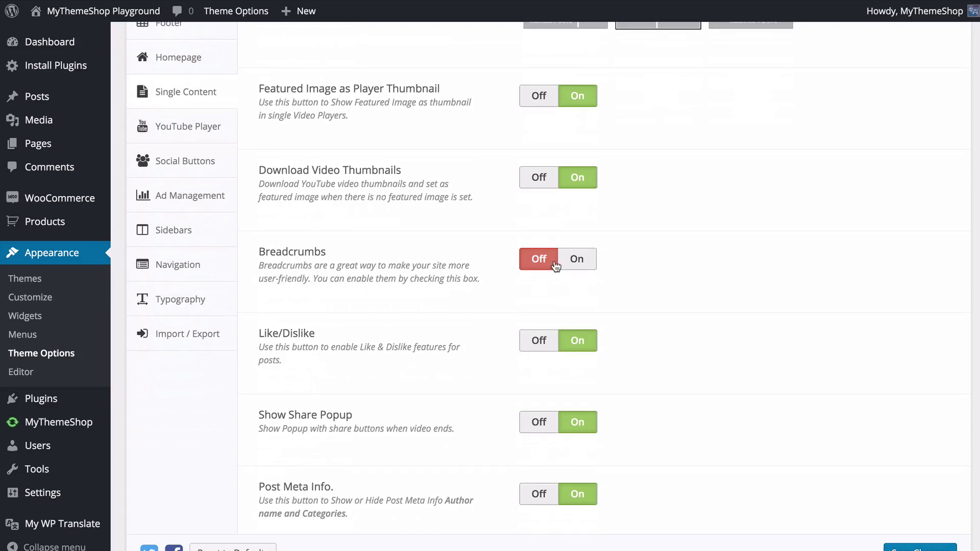
left_click(583, 261)
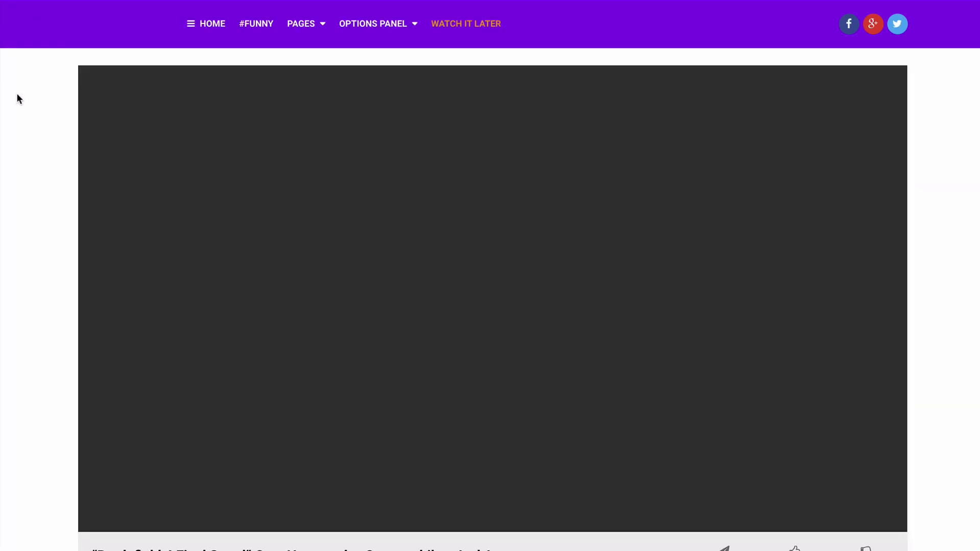
scroll(14, 137, "down", 5)
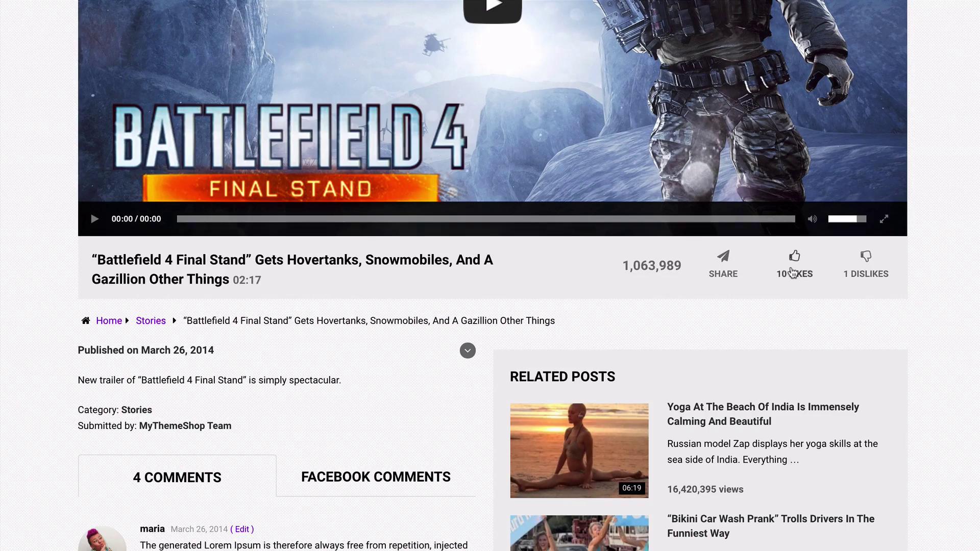
left_click(800, 273)
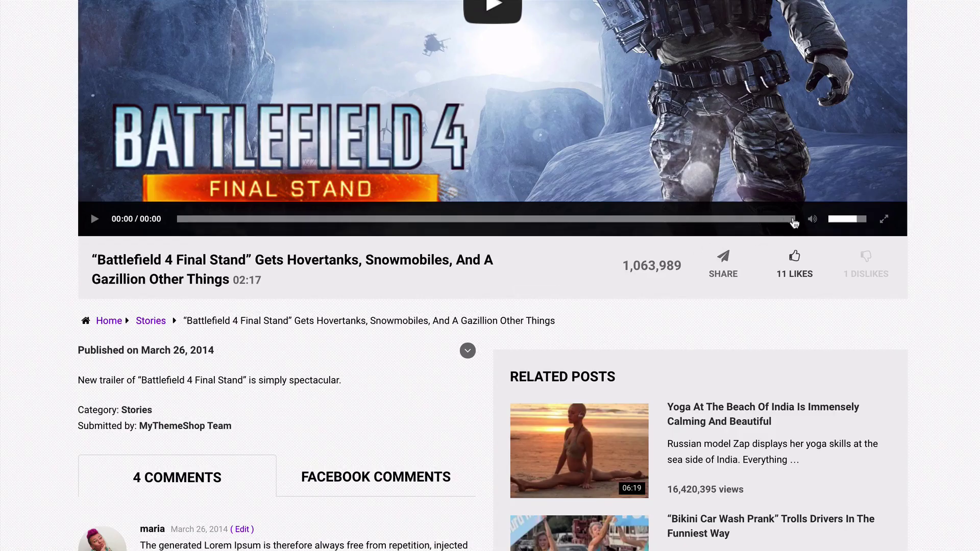
left_click(792, 219)
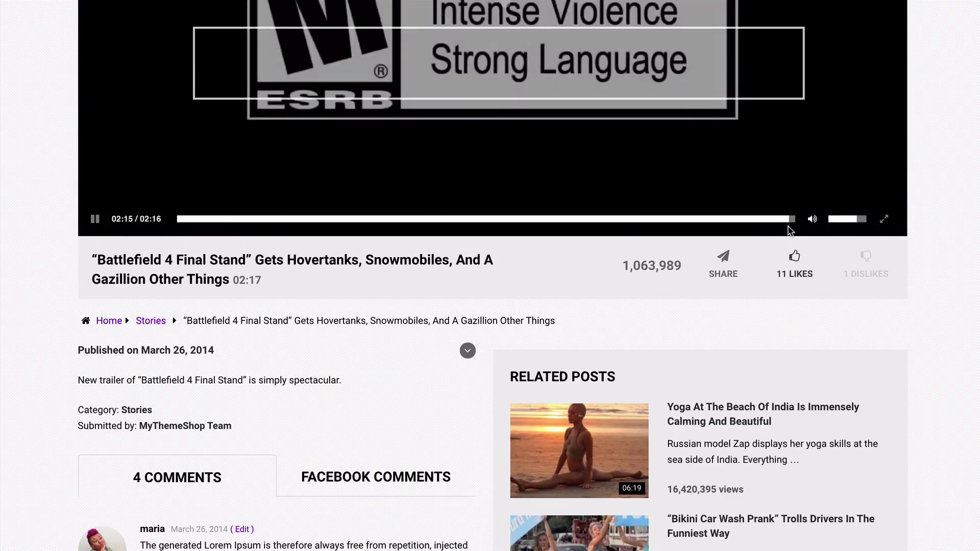
scroll(725, 298, "up", 2)
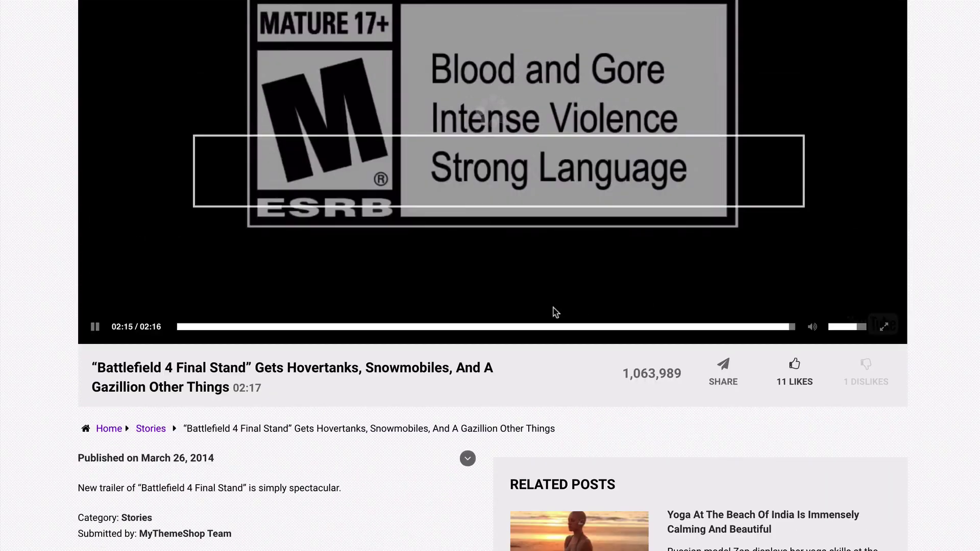
scroll(532, 284, "up", 2)
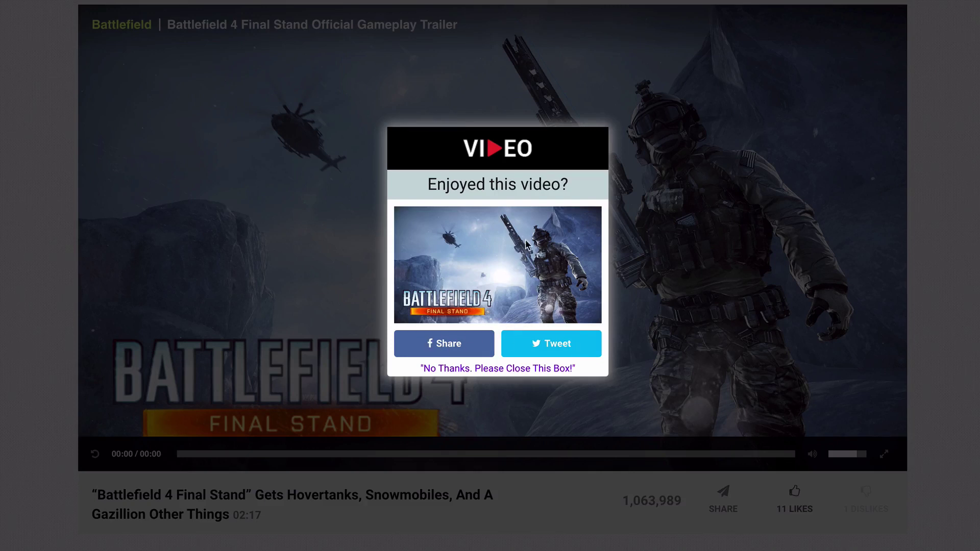
left_click(501, 369)
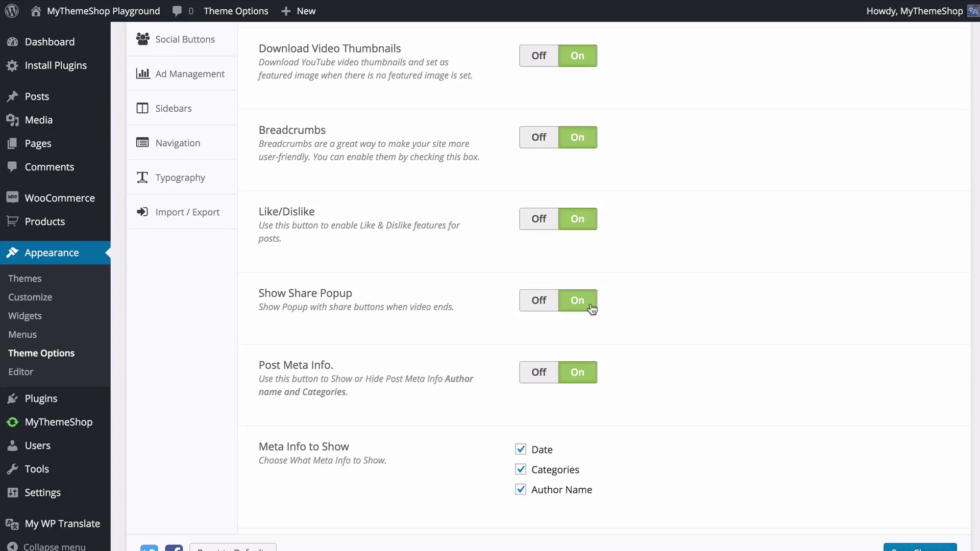
scroll(579, 309, "down", 2)
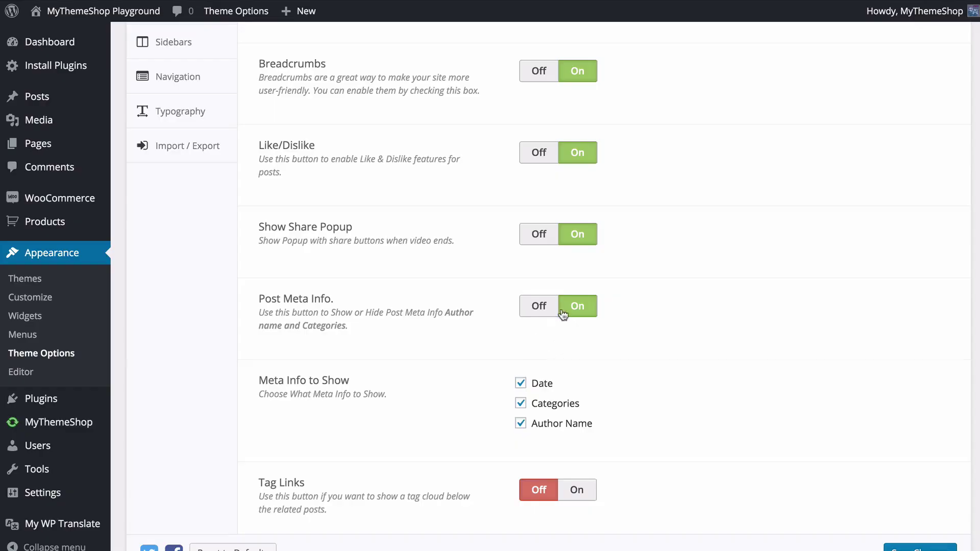
scroll(572, 309, "down", 1)
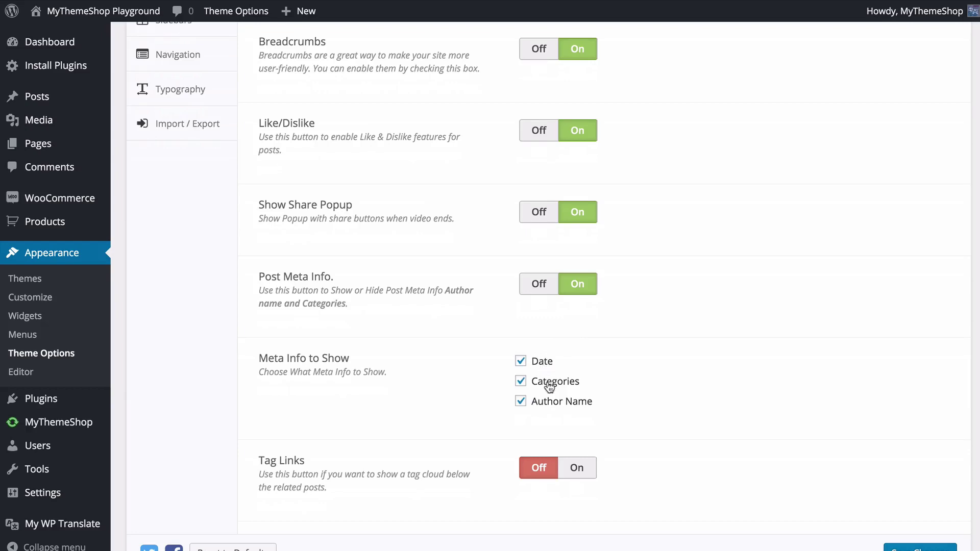
- Keep Author Name and Categories ticked in Post Meta Info after toggling them
left_click(546, 402)
left_click(536, 388)
left_click(544, 391)
left_click(531, 402)
scroll(638, 403, "down", 5)
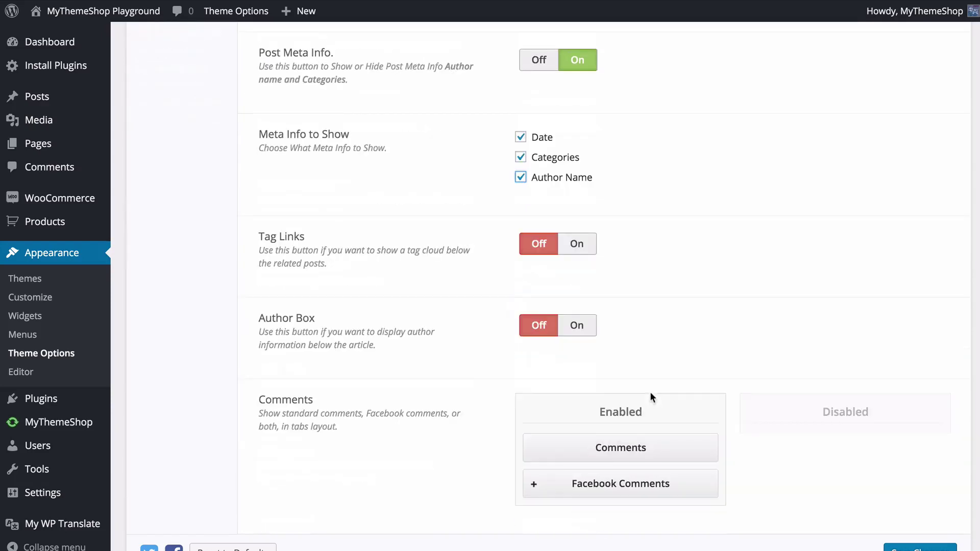
- Leave Tag Links and Author Box both Off after trying each switch
left_click(577, 246)
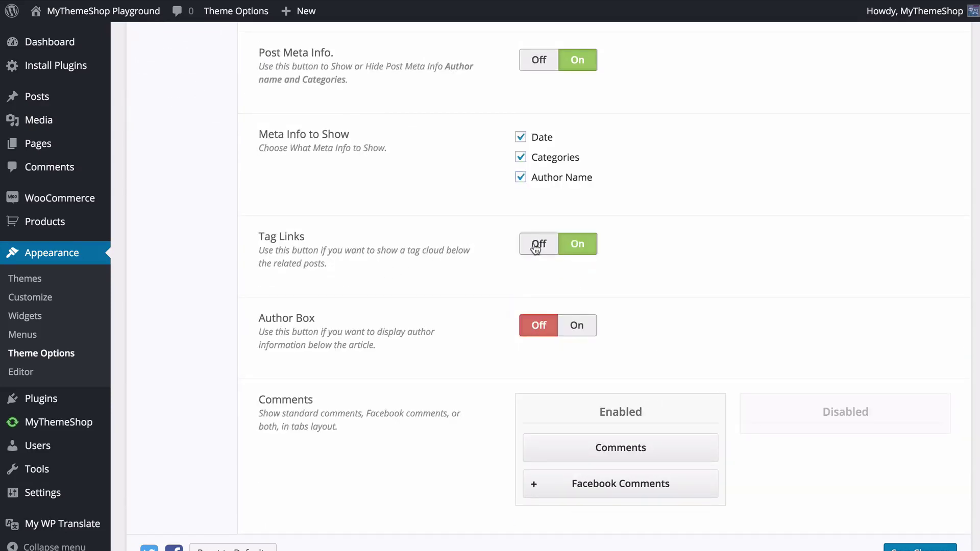
left_click(536, 245)
left_click(581, 246)
left_click(542, 245)
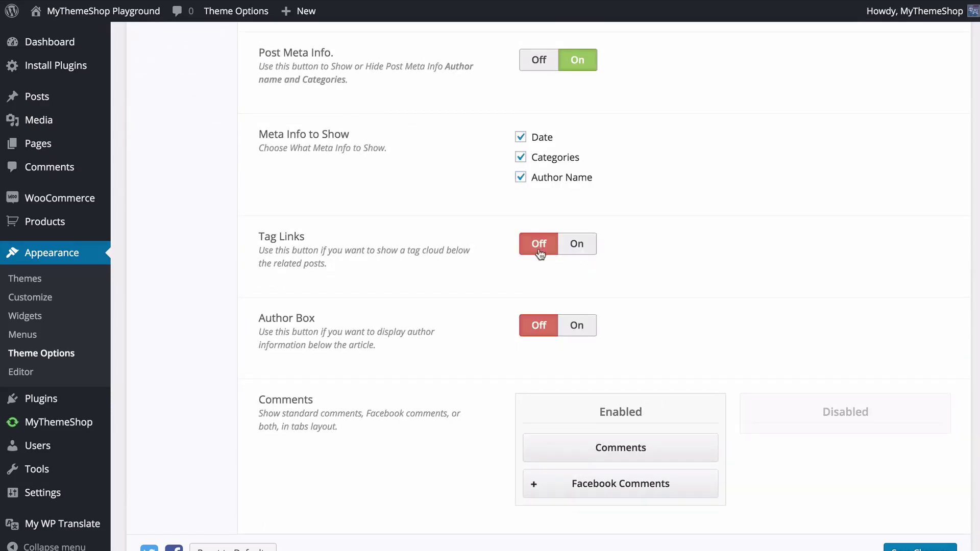
scroll(408, 299, "down", 1)
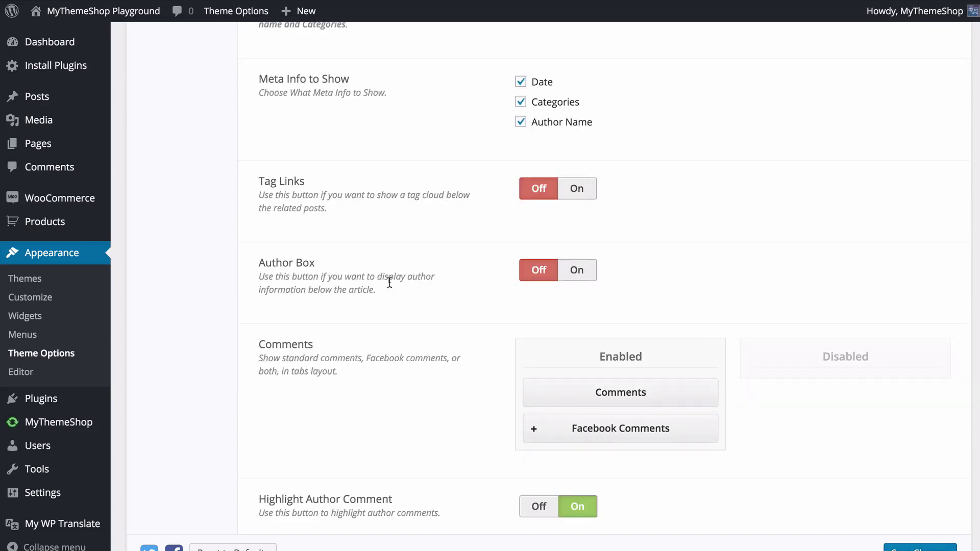
left_click(579, 271)
left_click(547, 273)
left_click(575, 275)
left_click(539, 270)
scroll(388, 323, "down", 3)
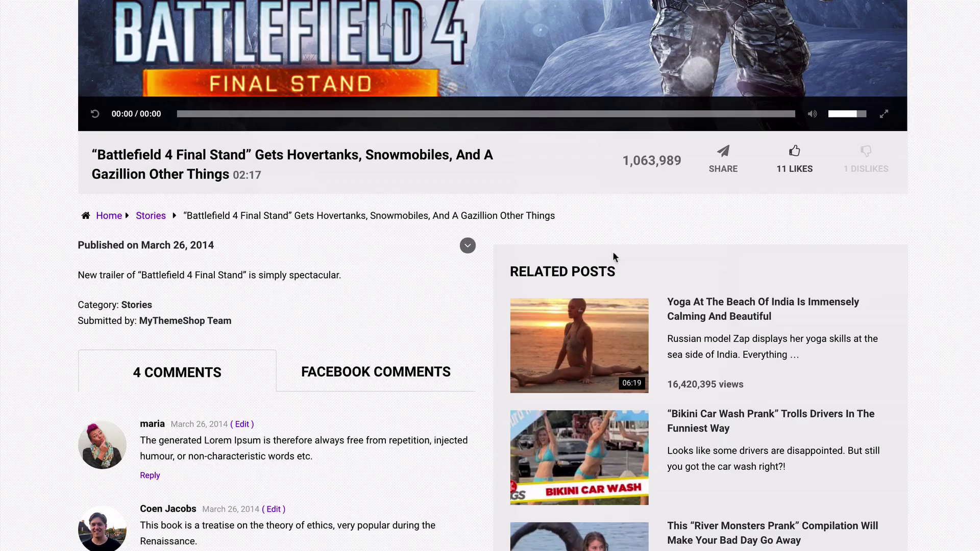
scroll(206, 327, "down", 2)
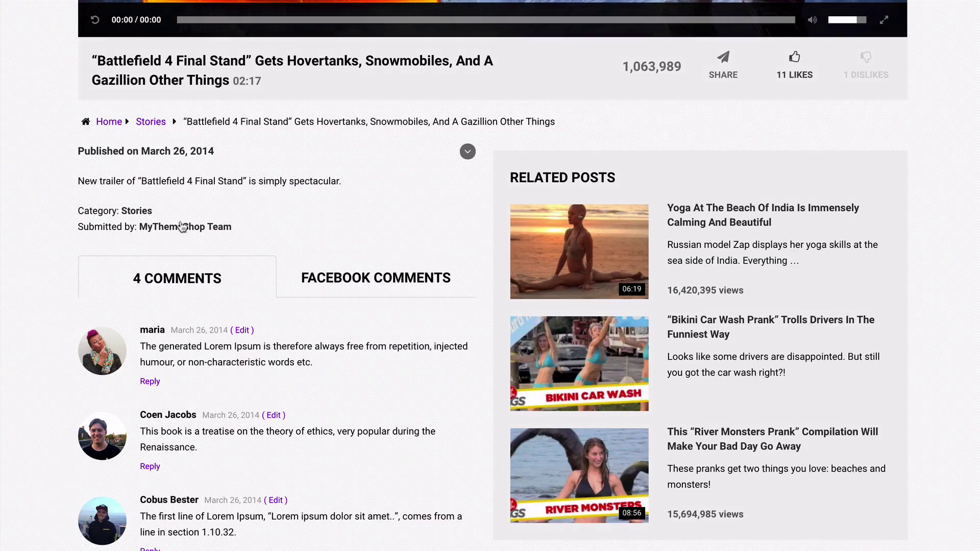
- Drag standard Comments to Disabled, leaving only Facebook Comments enabled
left_click(383, 287)
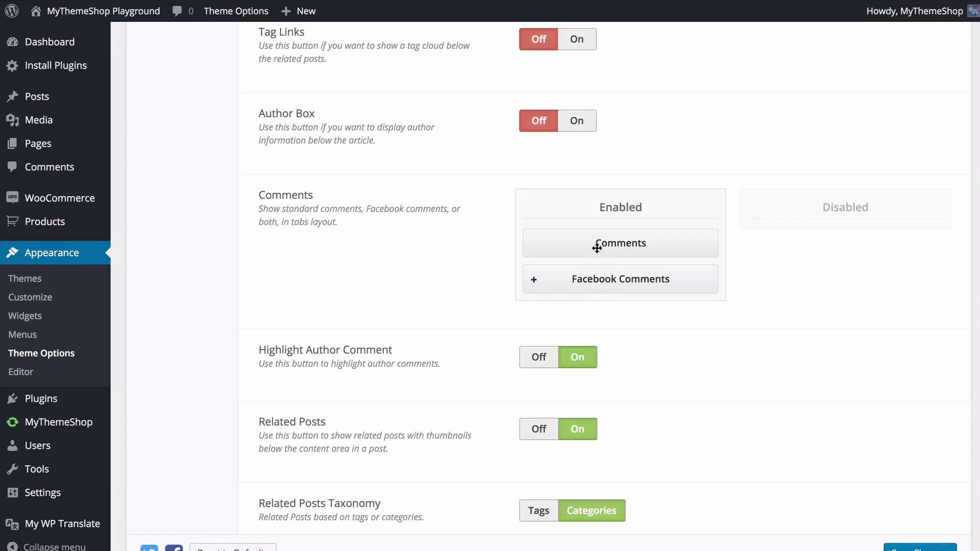
left_click_drag(584, 247, 831, 245)
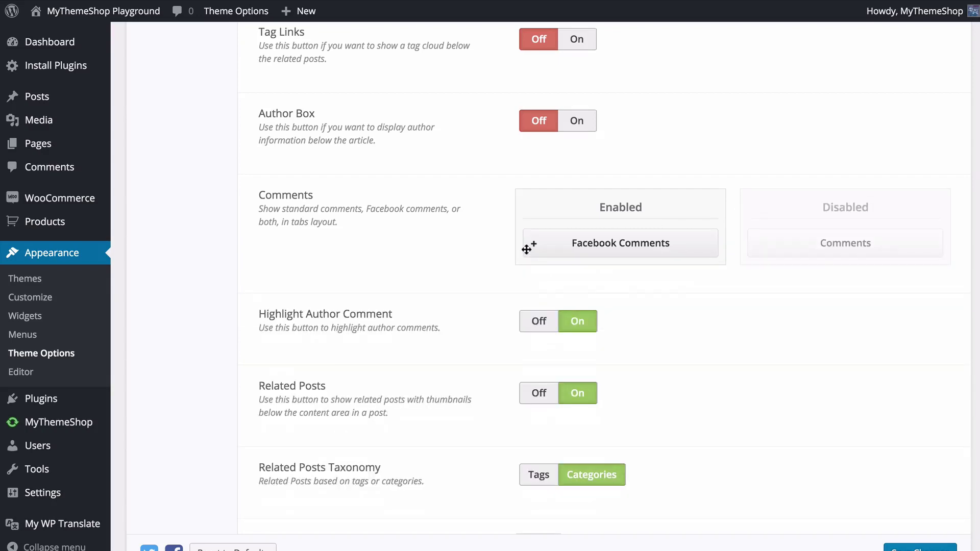
left_click(529, 247)
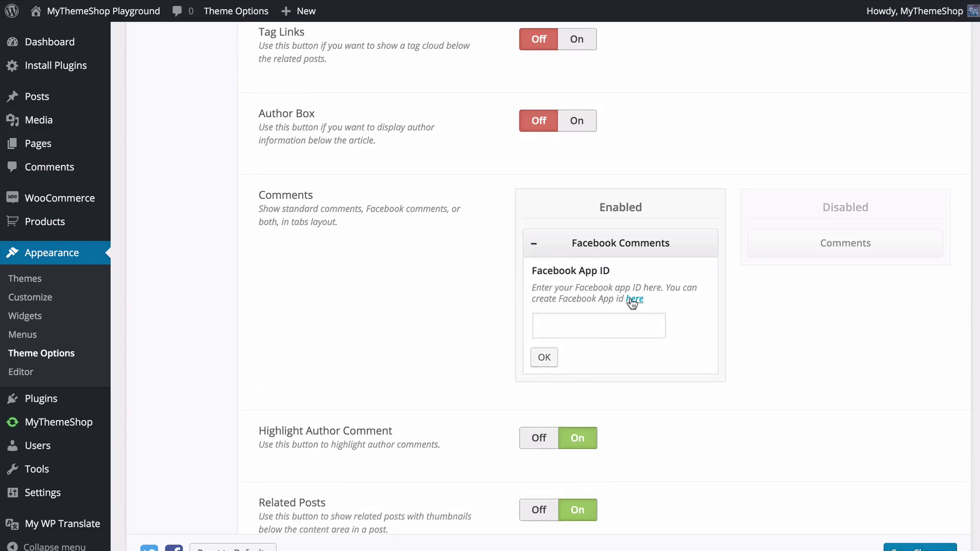
left_click(532, 250)
scroll(447, 273, "down", 3)
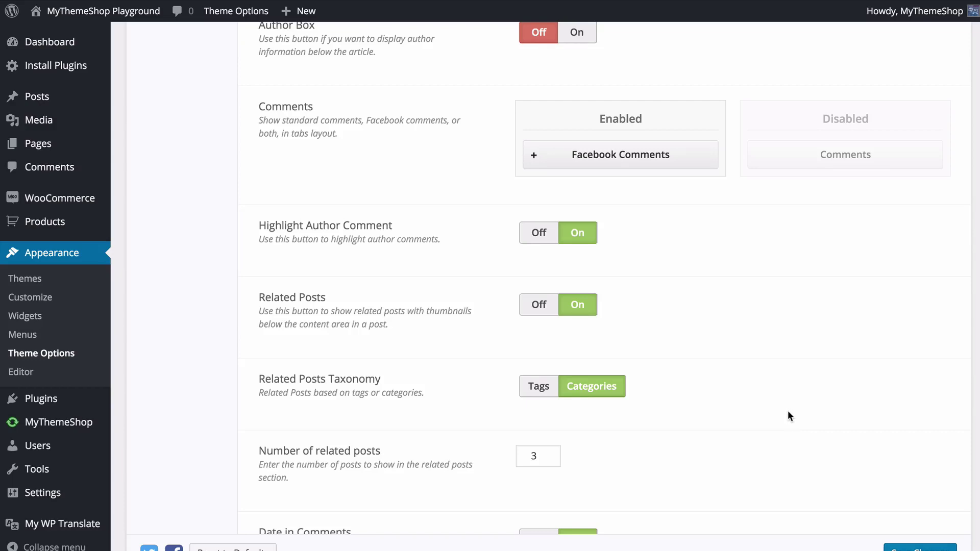
- Keep related posts based on Categories with 3 shown, and save the Single Content settings
scroll(789, 411, "down", 3)
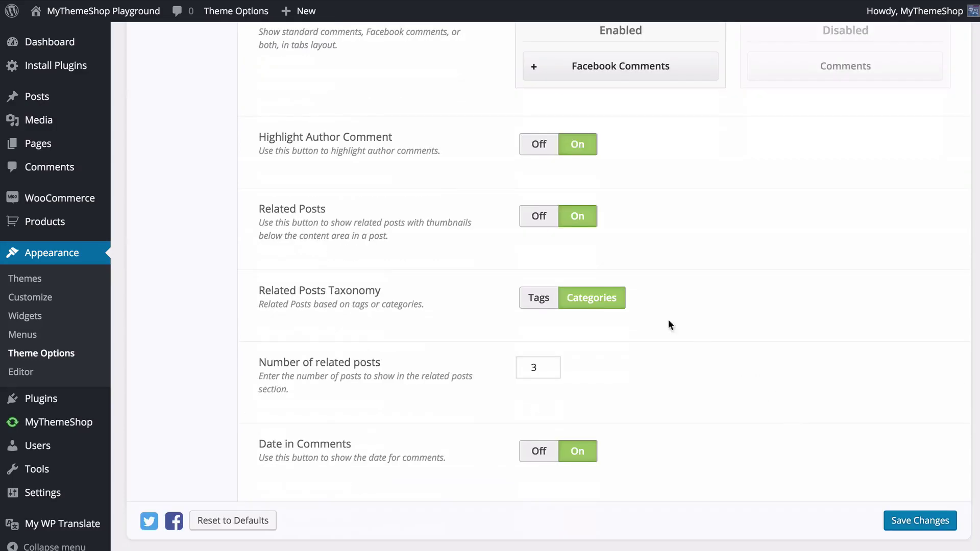
left_click(535, 299)
left_click(581, 303)
scroll(531, 373, "down", 1)
left_click(554, 355)
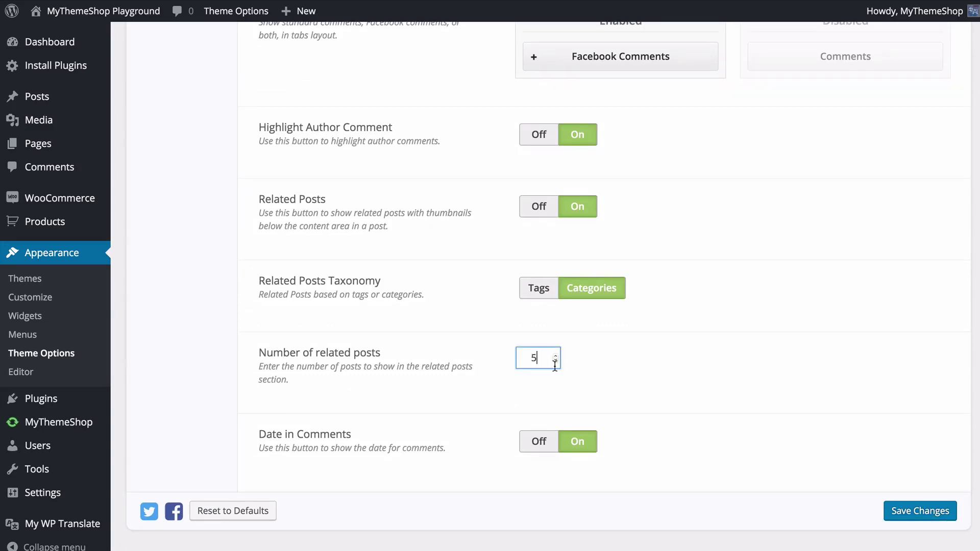
left_click(556, 361)
left_click(450, 432)
left_click(897, 512)
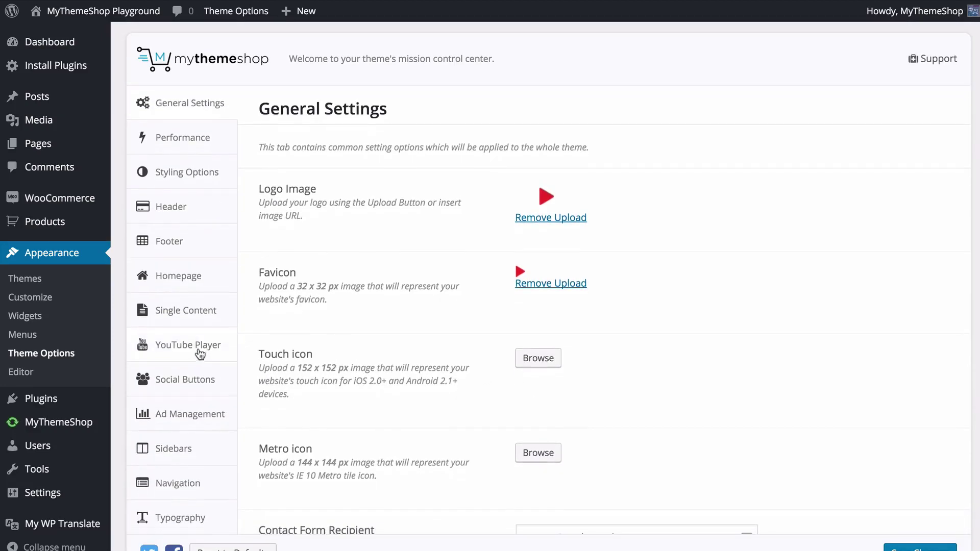
- In YouTube Player General settings, set a custom default volume of 70 percent
left_click(200, 352)
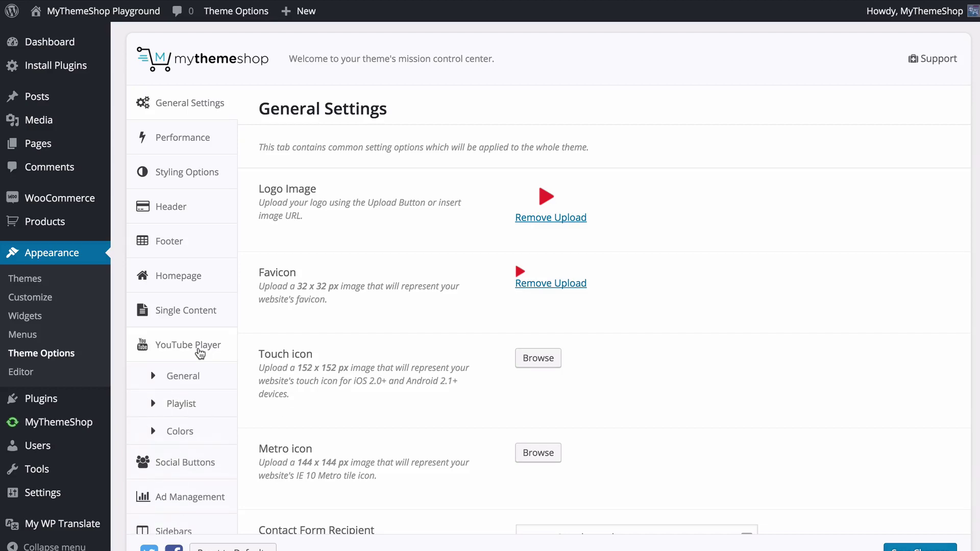
left_click(200, 387)
scroll(243, 361, "down", 3)
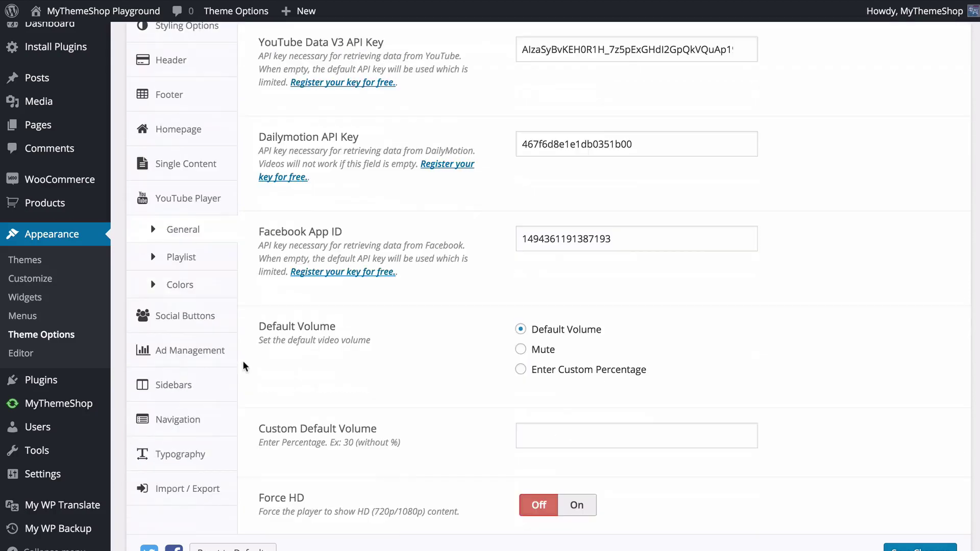
scroll(243, 359, "down", 4)
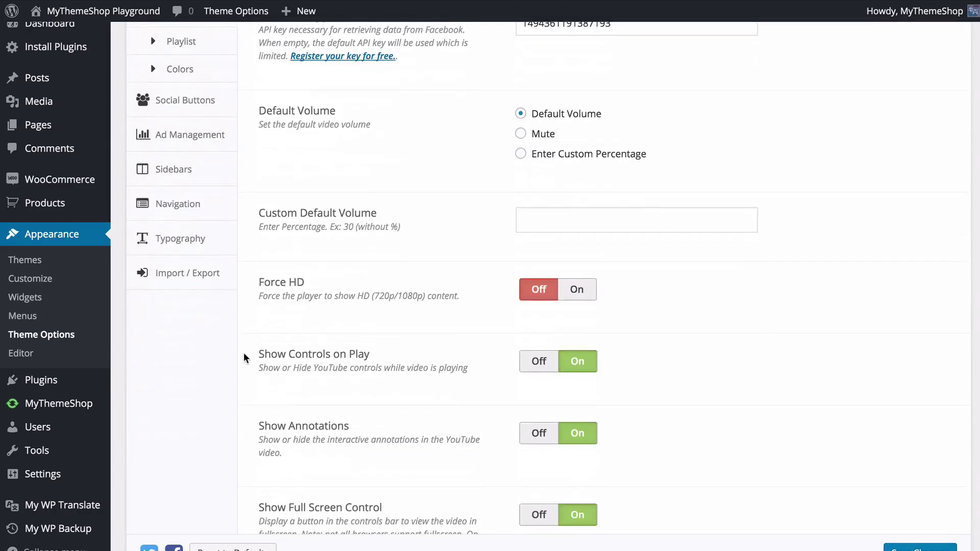
scroll(243, 352, "down", 1)
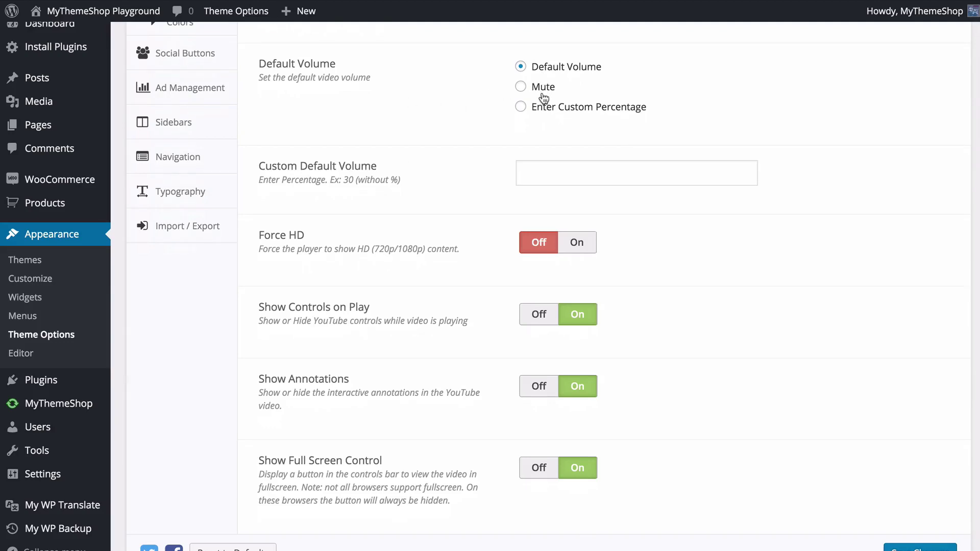
left_click(544, 113)
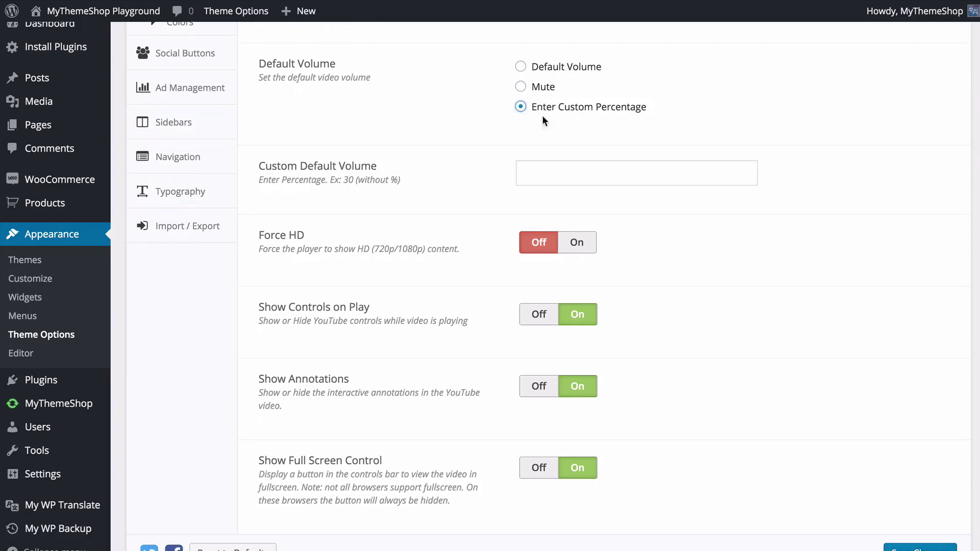
left_click(545, 169)
type("70")
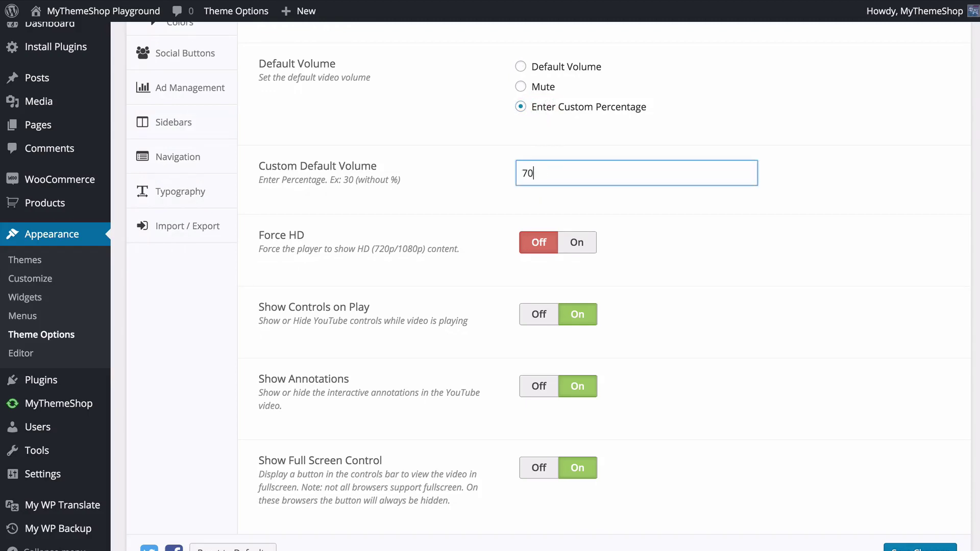
left_click(483, 172)
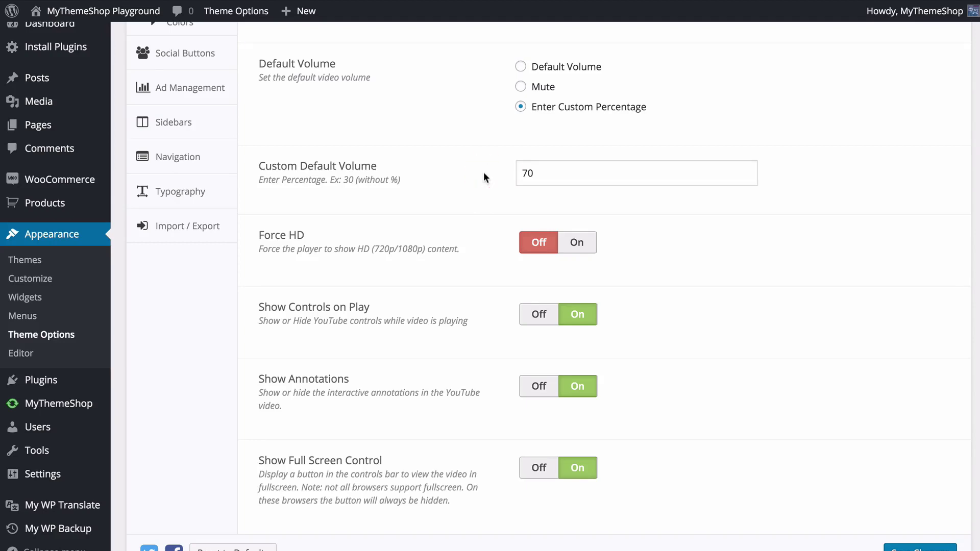
- Keep Show Controls on Play and Show Annotations On after toggling each
scroll(483, 173, "down", 1)
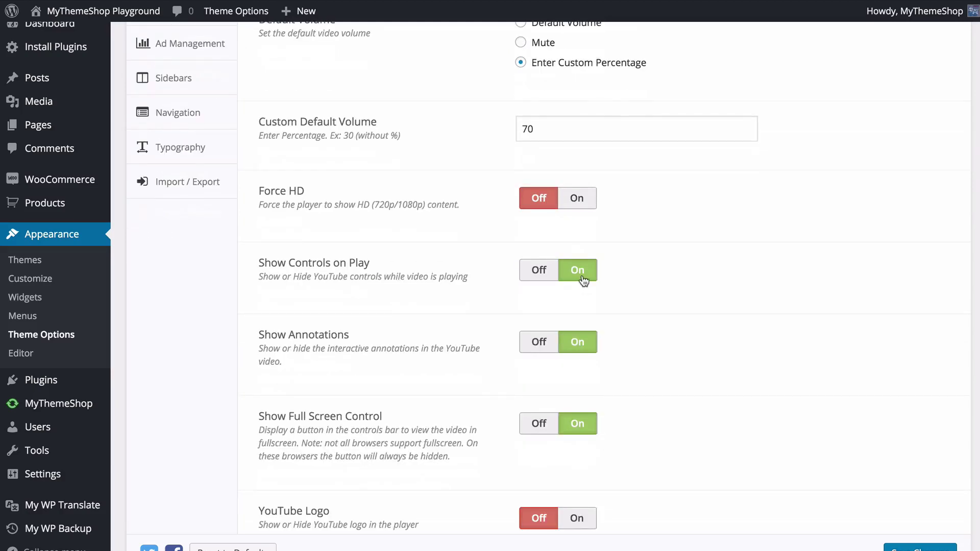
left_click(582, 280)
left_click(596, 281)
scroll(596, 281, "down", 1)
scroll(596, 281, "down", 1)
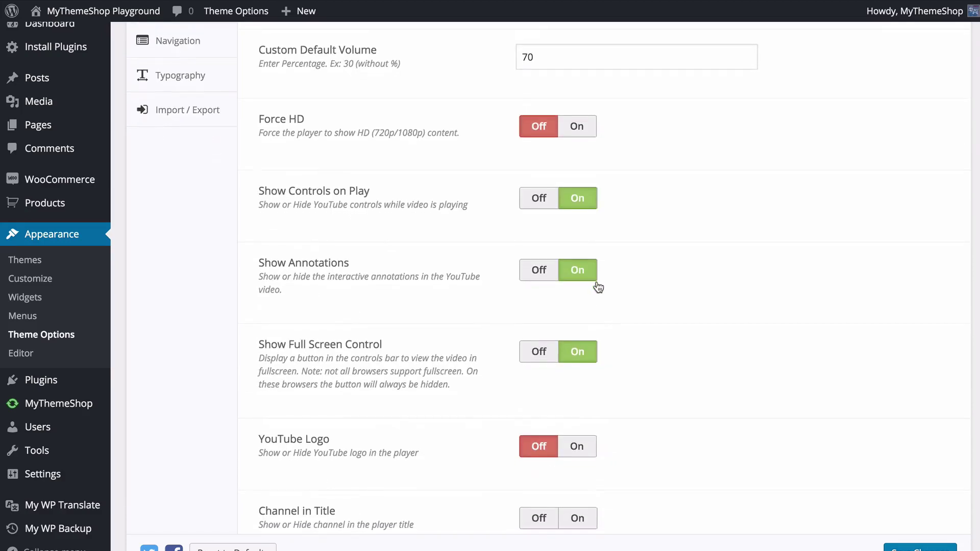
left_click(551, 274)
left_click(577, 270)
scroll(595, 289, "down", 1)
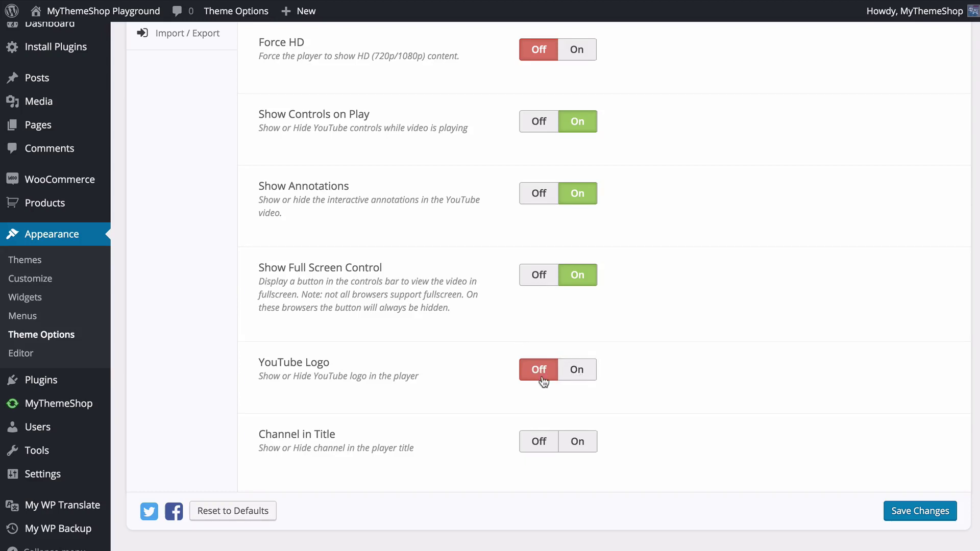
- Leave YouTube Logo Off, turn Channel in Title On, and save the YouTube Player settings
left_click(575, 371)
left_click(537, 368)
left_click(579, 445)
left_click(540, 443)
left_click(574, 444)
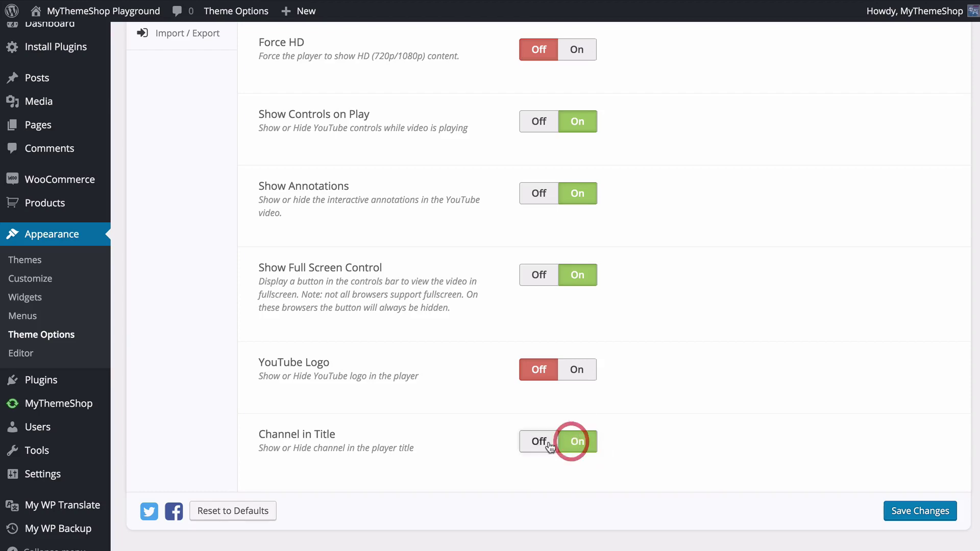
left_click(945, 514)
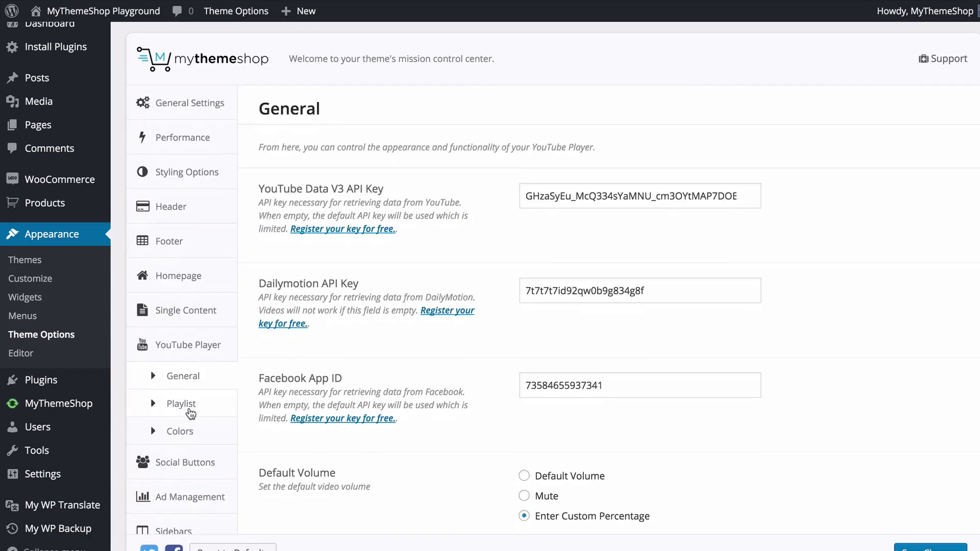
- Set the YouTube playlist layout to Horizontally (playlist at the bottom), save, and reload the Ant-Man video page
left_click(158, 404)
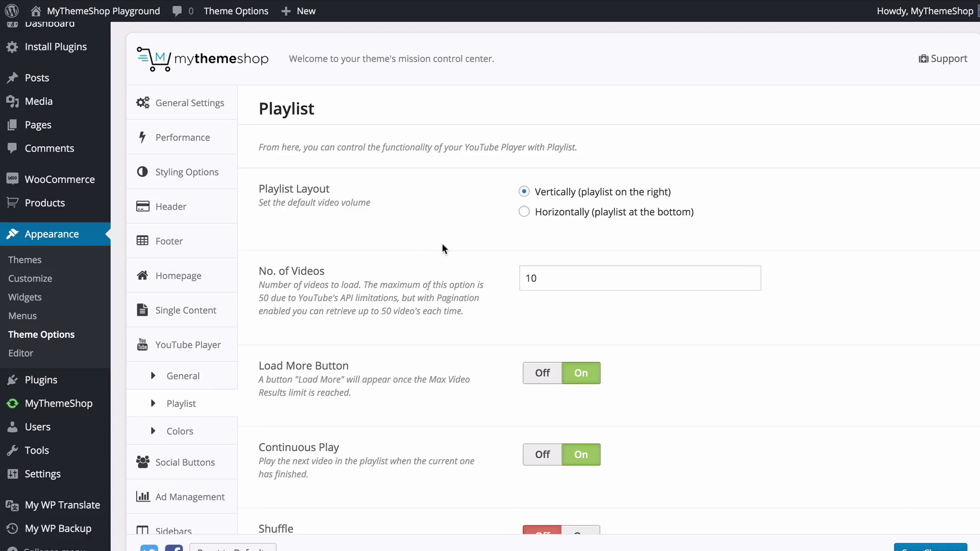
scroll(443, 248, "up", 1)
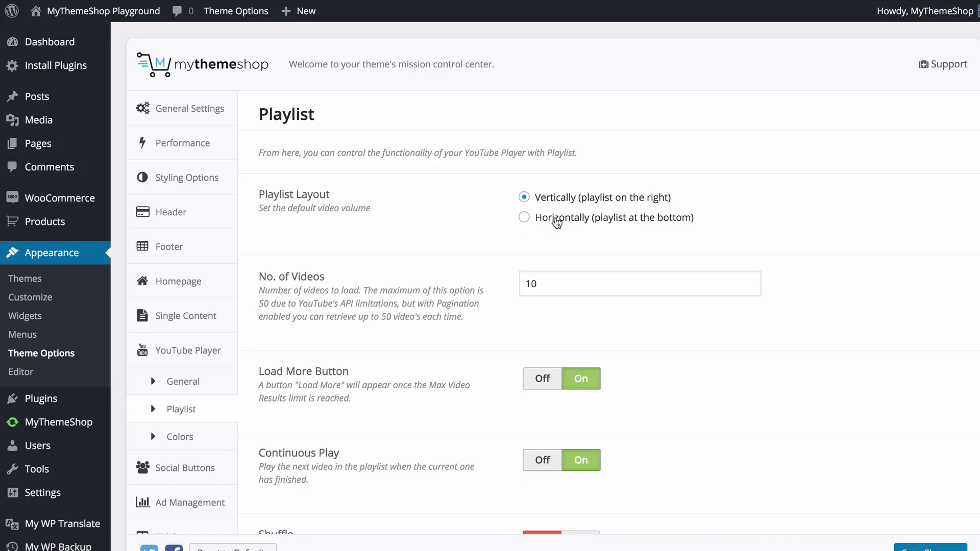
scroll(128, 32, "down", 1)
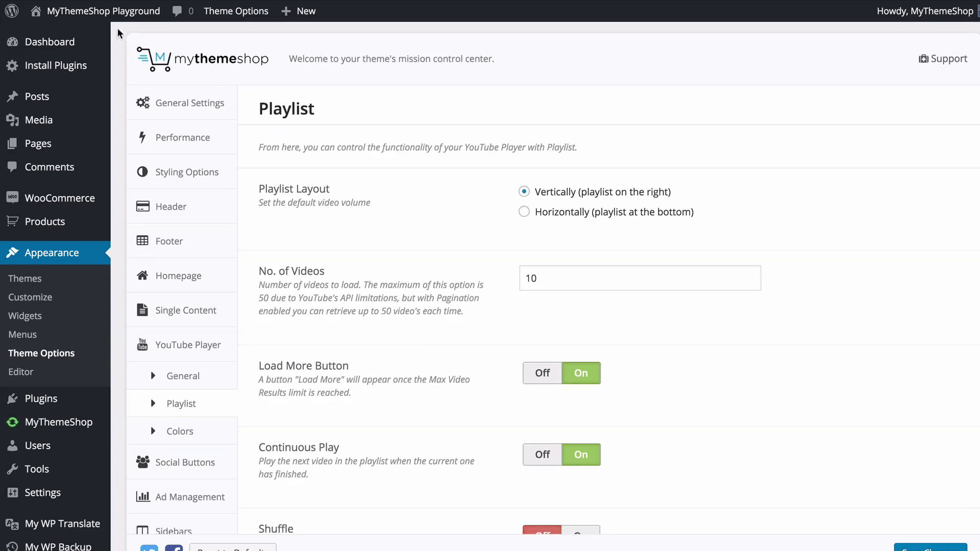
mouse_move(102, 13)
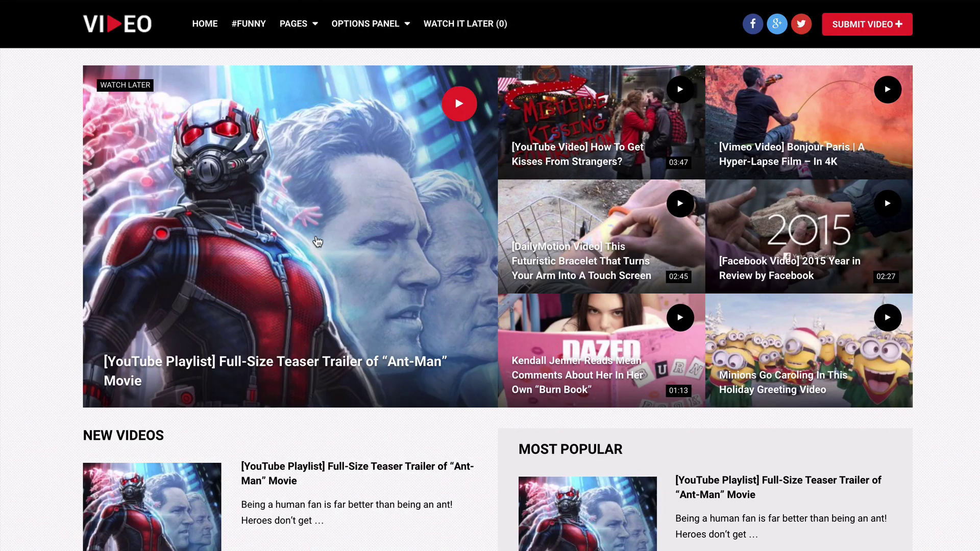
left_click(317, 242)
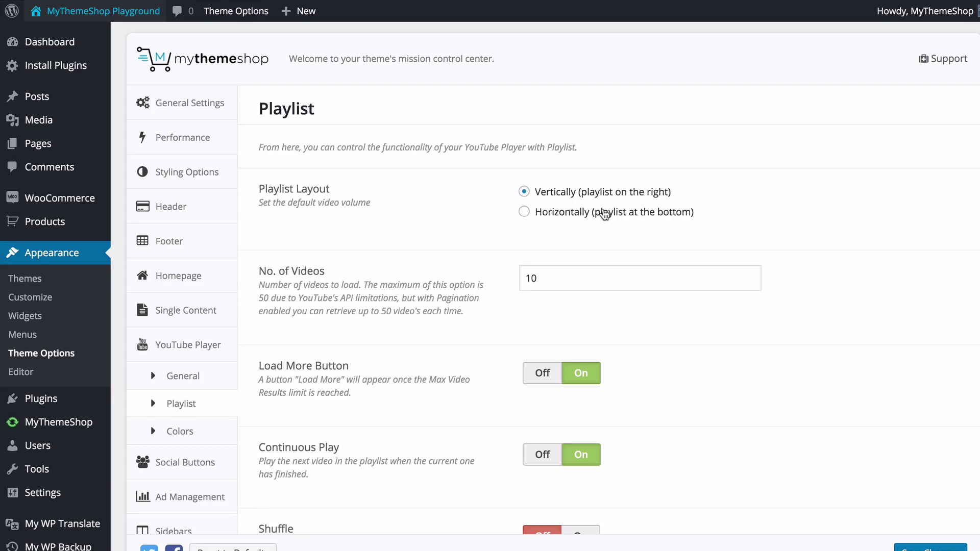
left_click(606, 213)
left_click(915, 550)
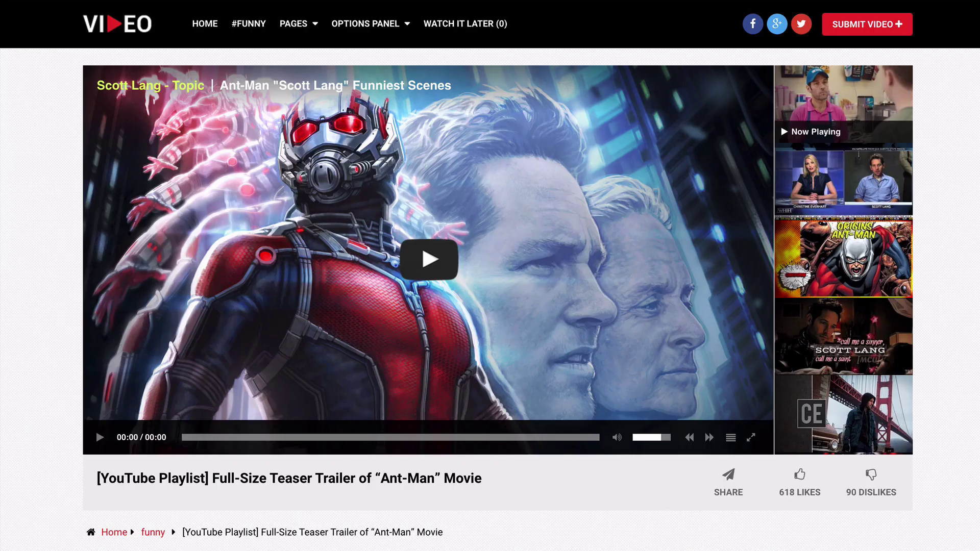
key("F5")
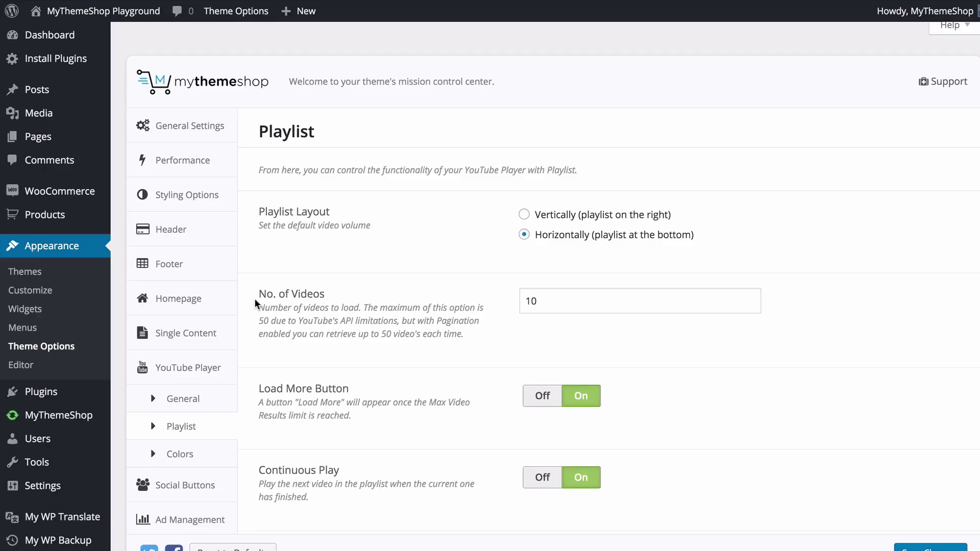
- Keep No. of Videos at 10 and the Load More Button on, then save the Playlist settings
scroll(254, 298, "down", 3)
scroll(256, 301, "down", 3)
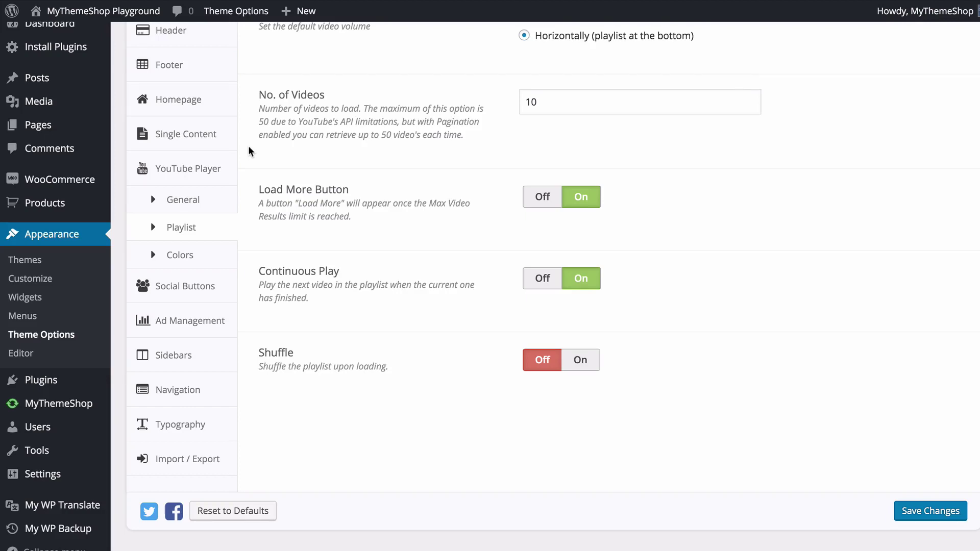
left_click(546, 110)
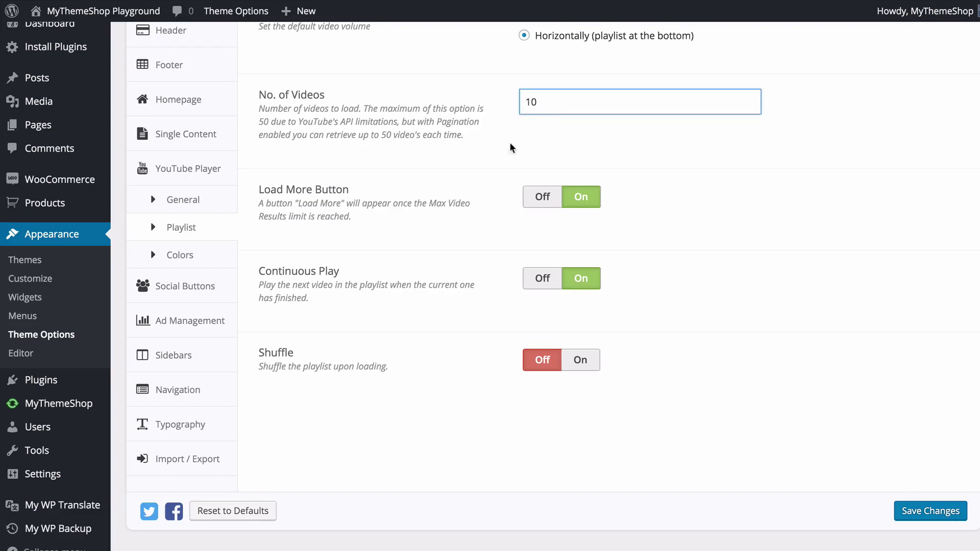
left_click(494, 160)
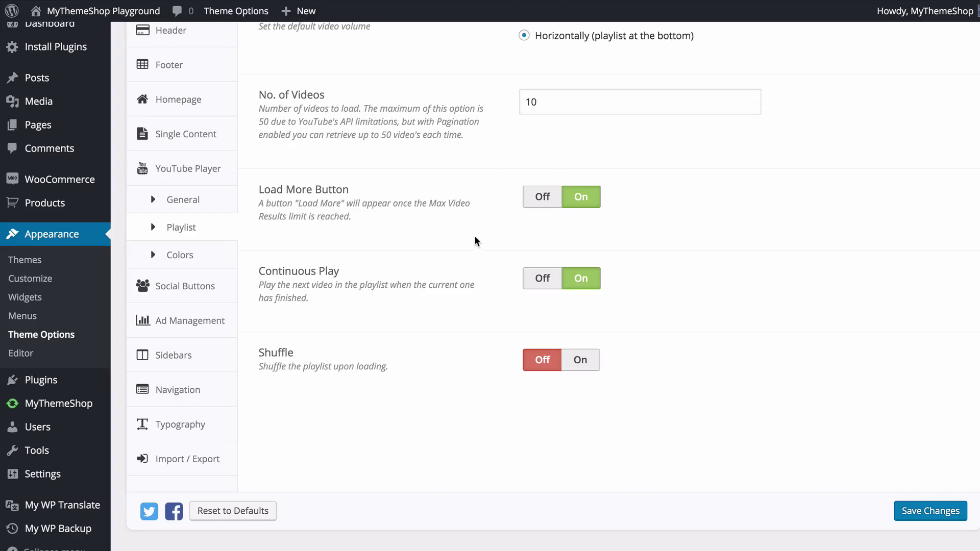
left_click(533, 207)
left_click(581, 199)
left_click(930, 520)
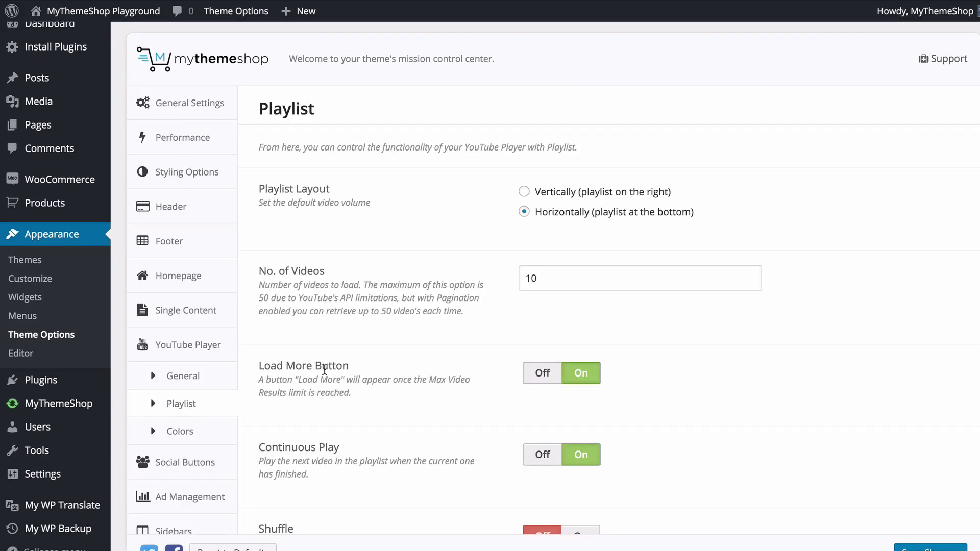
- Choose the red YouTube player colour scheme, save it, and reload the site to check
left_click(204, 431)
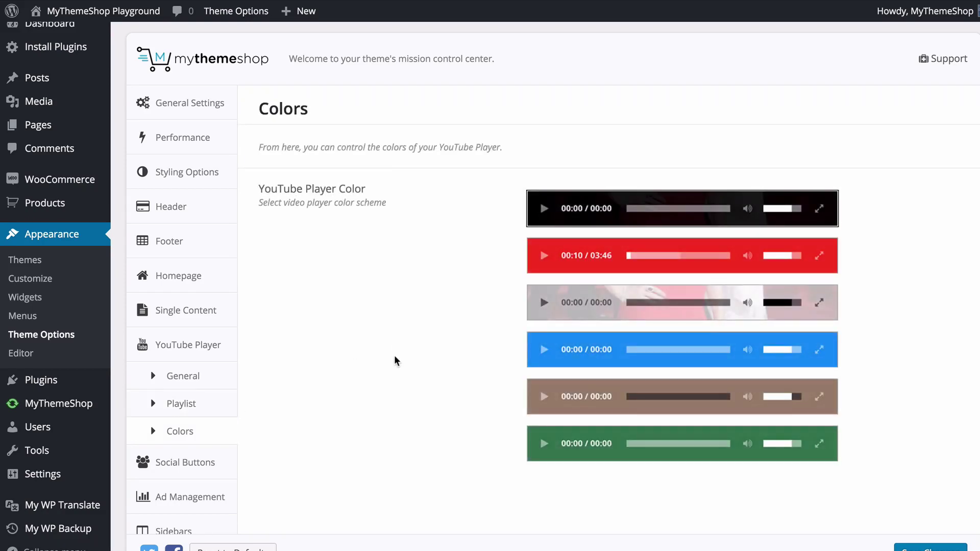
scroll(395, 357, "down", 3)
scroll(395, 357, "up", 3)
scroll(395, 357, "down", 1)
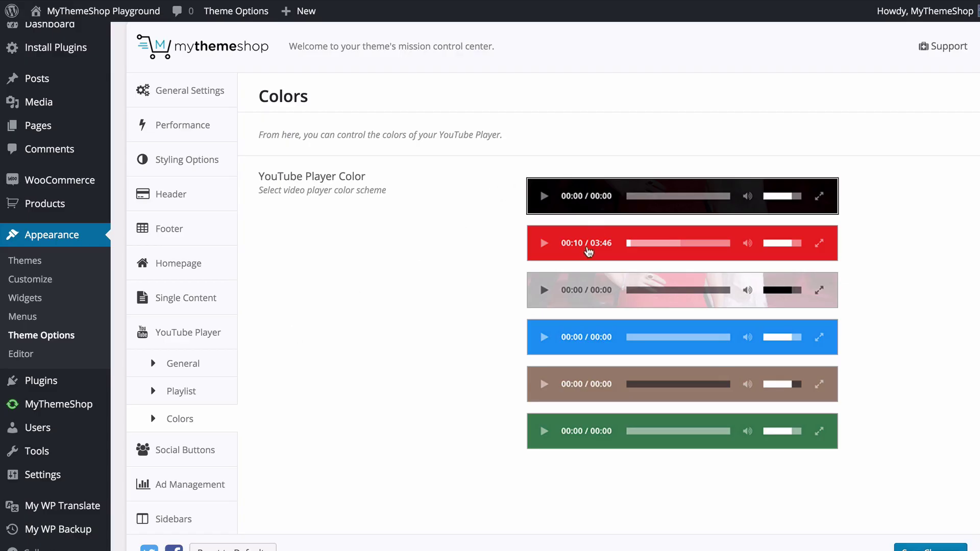
left_click(587, 250)
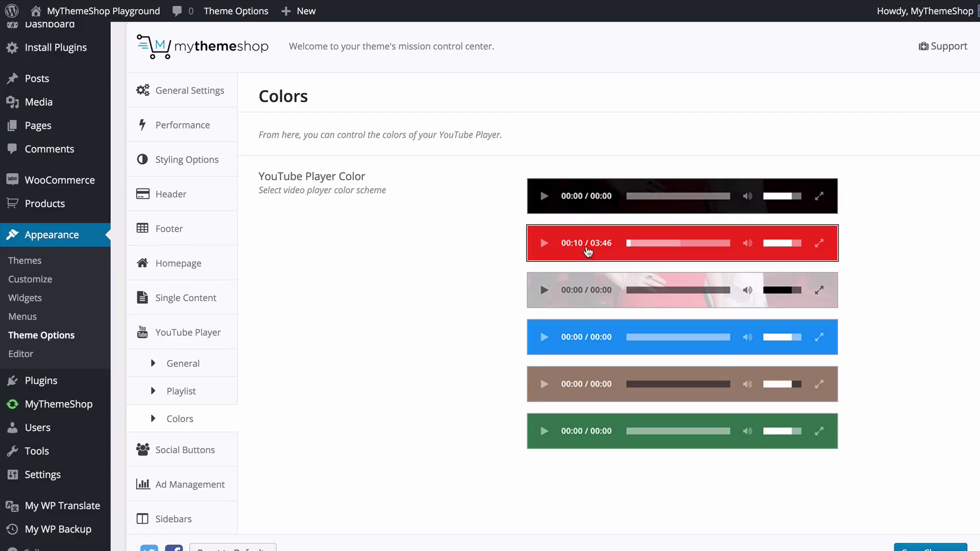
left_click(930, 548)
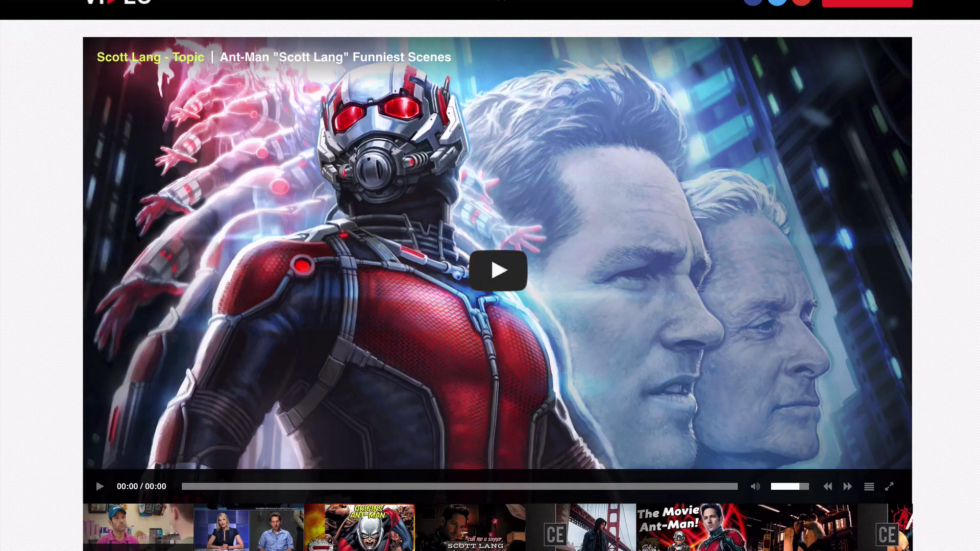
key("F5")
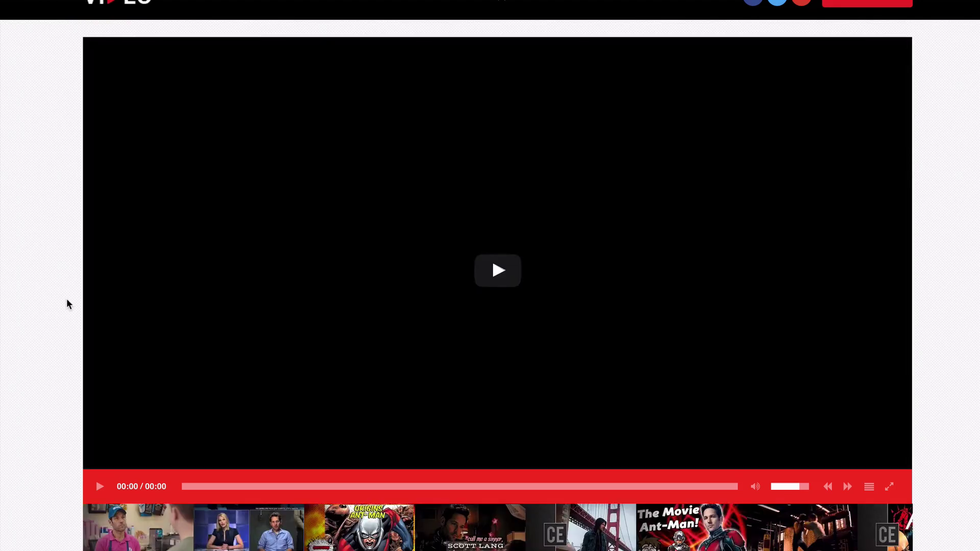
- Open the Social Buttons settings in Theme Options
scroll(69, 305, "up", 1)
scroll(66, 304, "down", 1)
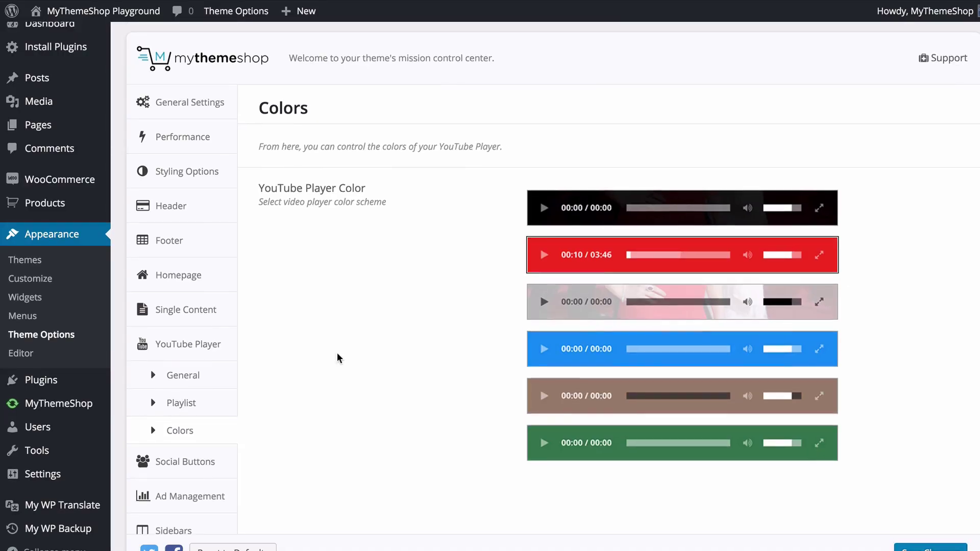
scroll(337, 357, "down", 2)
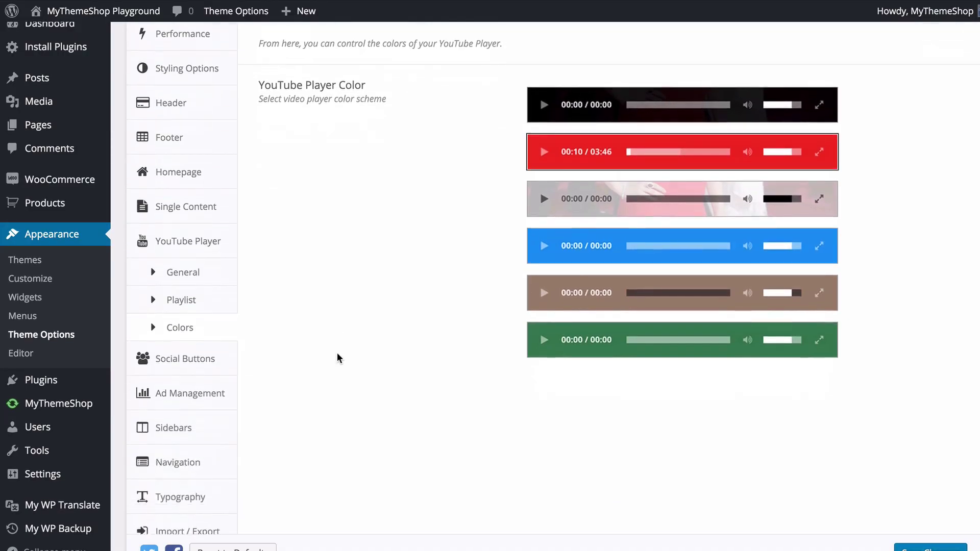
left_click(231, 343)
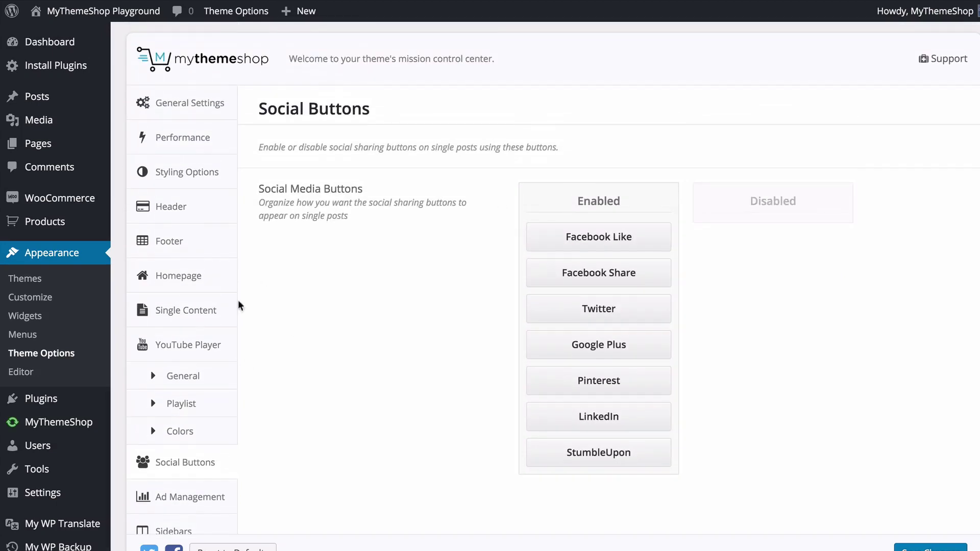
- Move StumbleUpon higher among enabled buttons, drag LinkedIn and Facebook Share to Disabled, and save
scroll(453, 284, "down", 1)
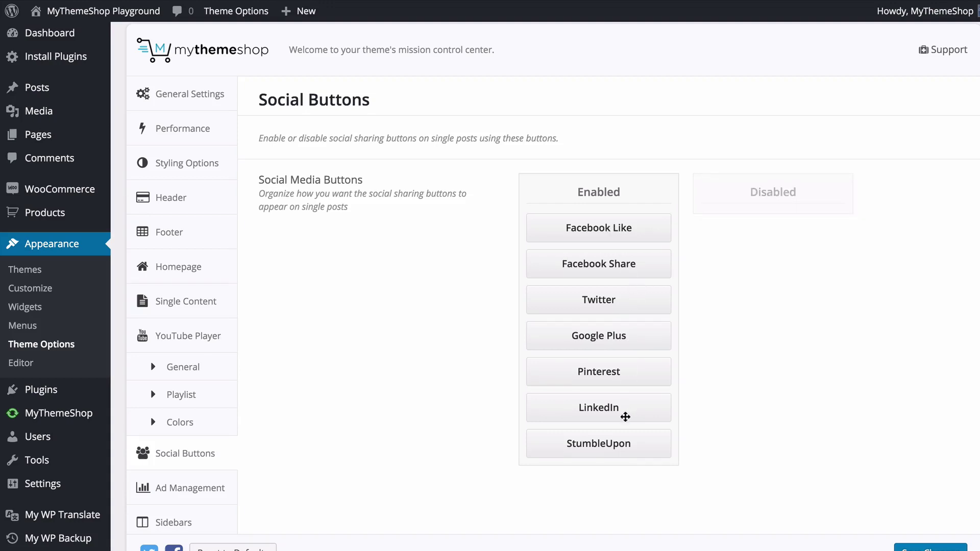
left_click_drag(623, 452, 797, 225)
left_click_drag(631, 259, 738, 229)
left_click_drag(596, 339, 582, 256)
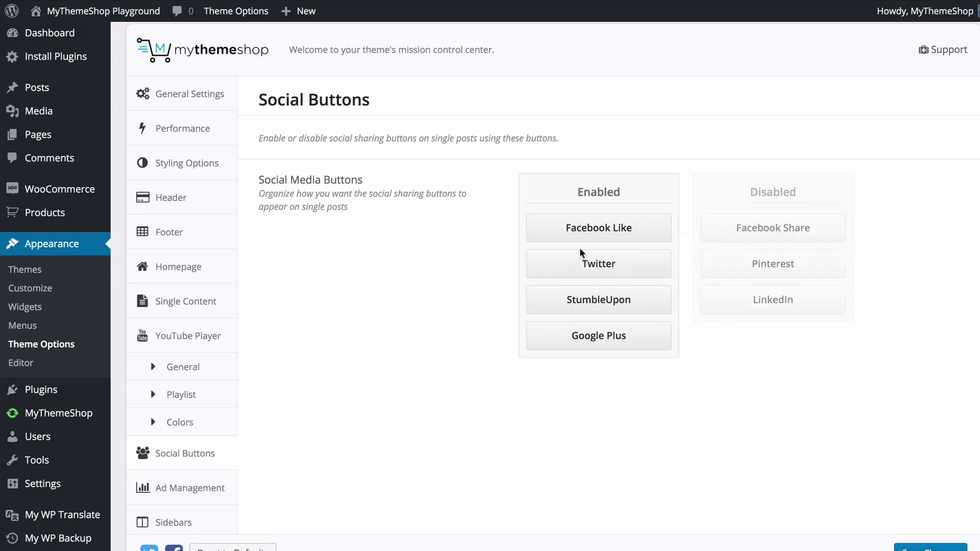
left_click(912, 548)
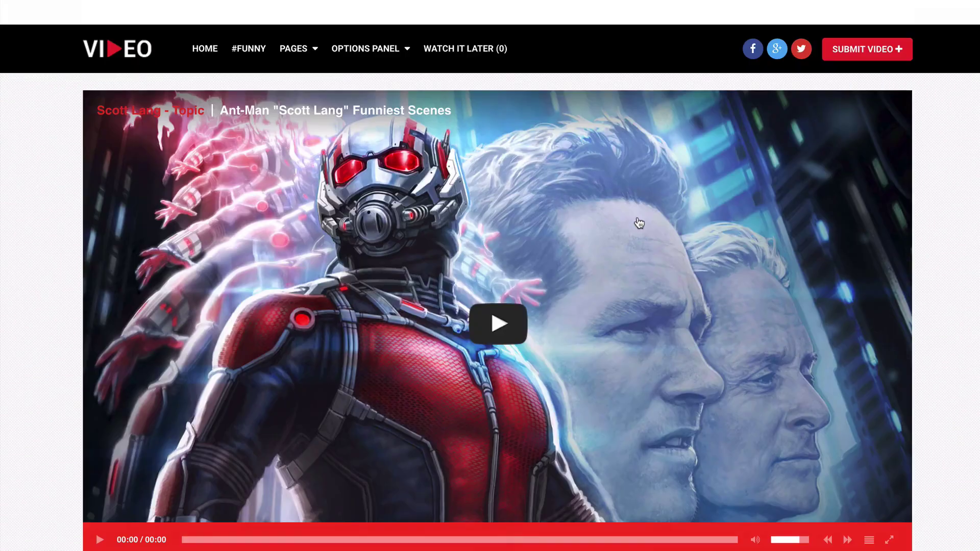
- Reload the post and reopen its Share popup to confirm the four remaining buttons, then close it
scroll(637, 222, "down", 5)
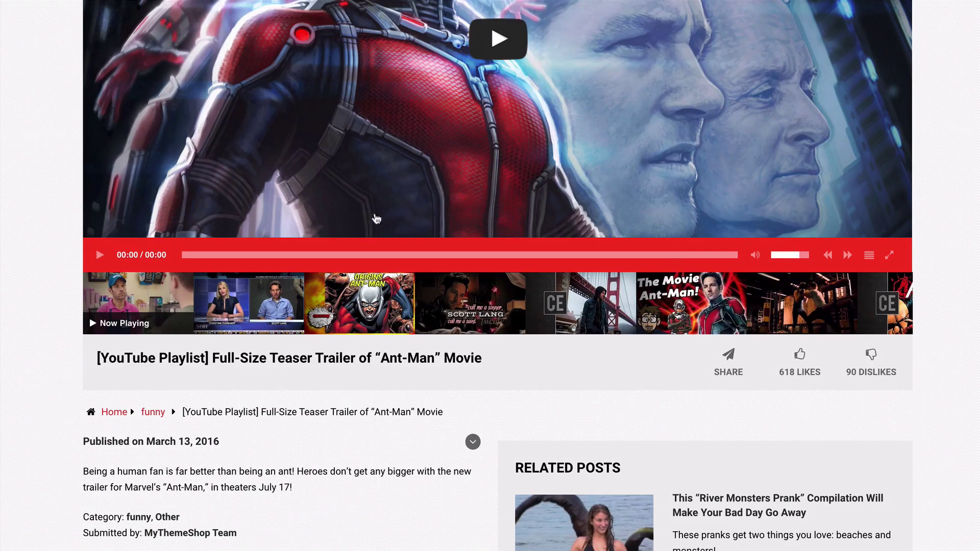
left_click(729, 364)
mouse_move(51, 6)
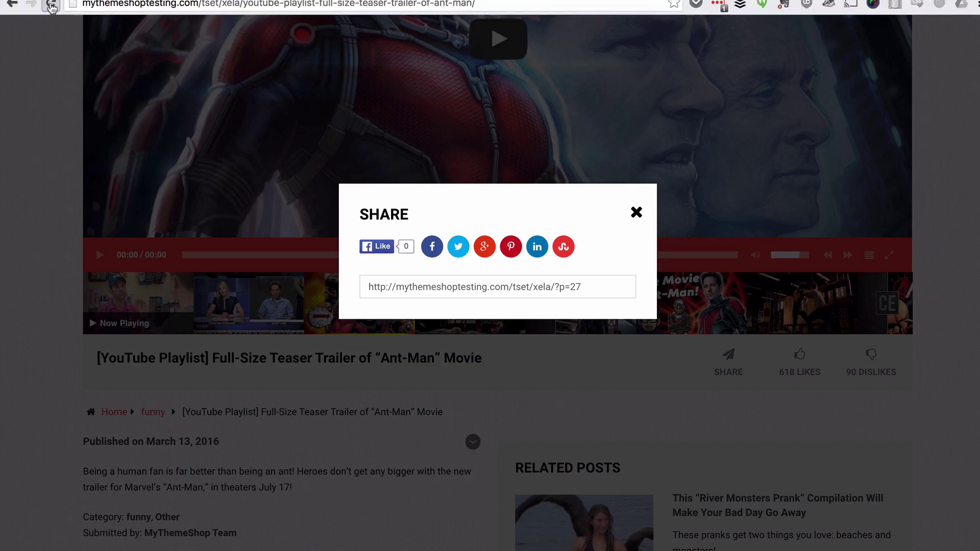
left_click(51, 6)
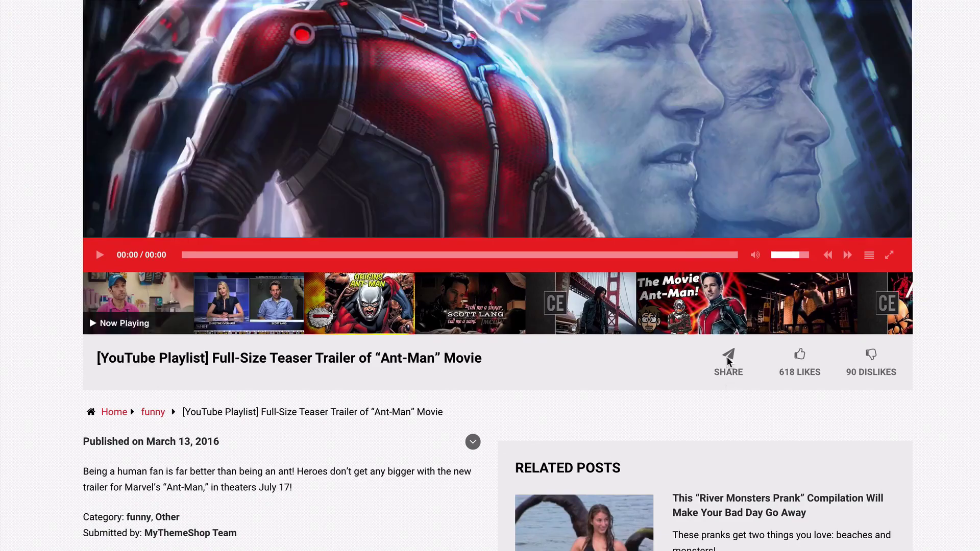
left_click(728, 362)
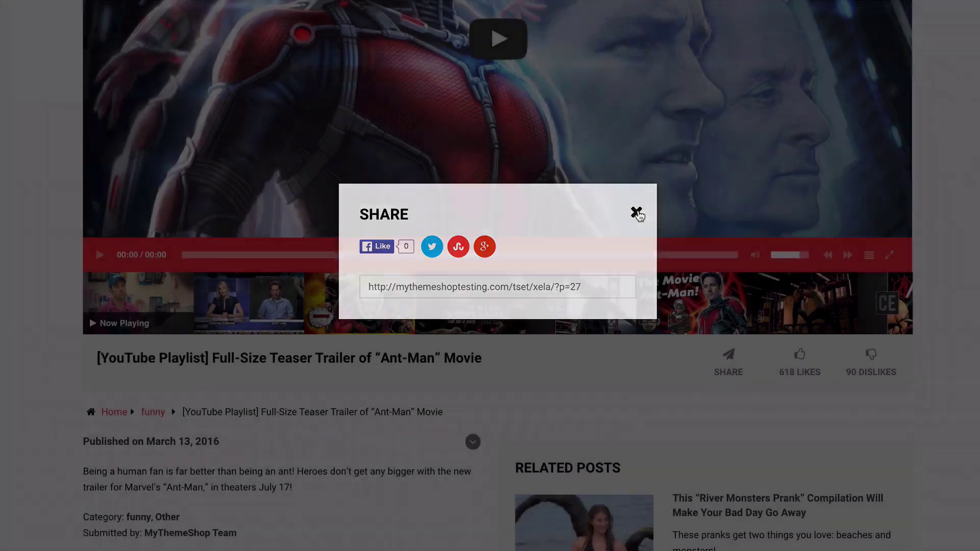
left_click(636, 211)
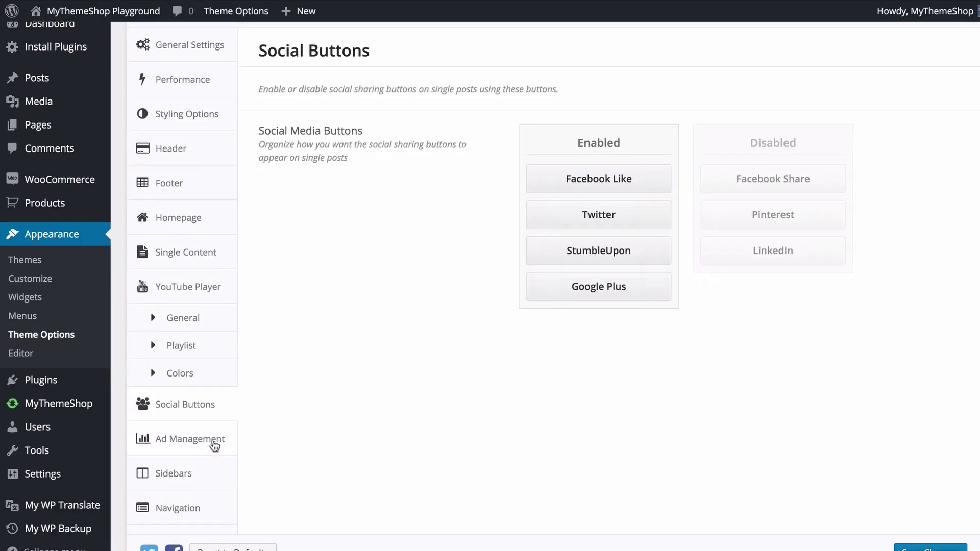
- Open Ad Management and review the ad boxes, leaving the Header Ad code empty
left_click(245, 388)
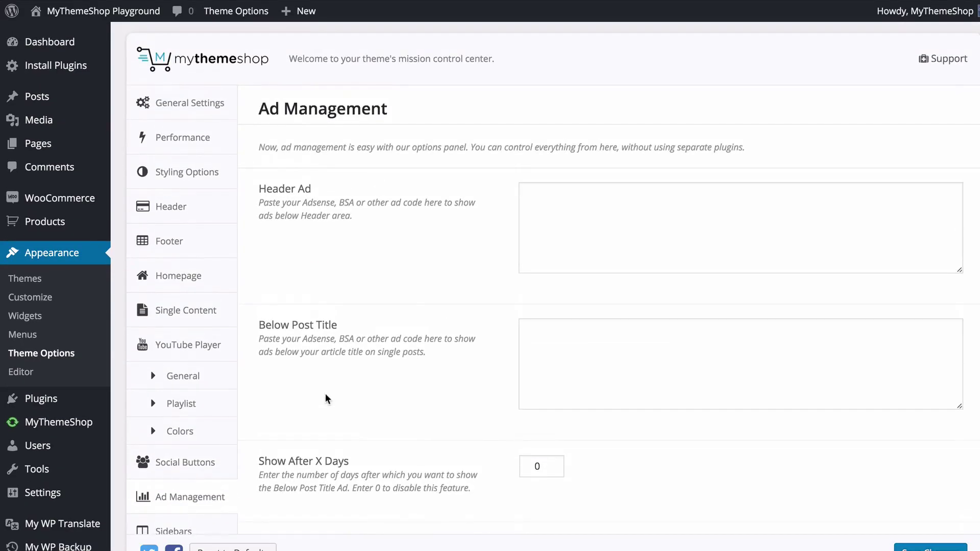
scroll(348, 408, "down", 1)
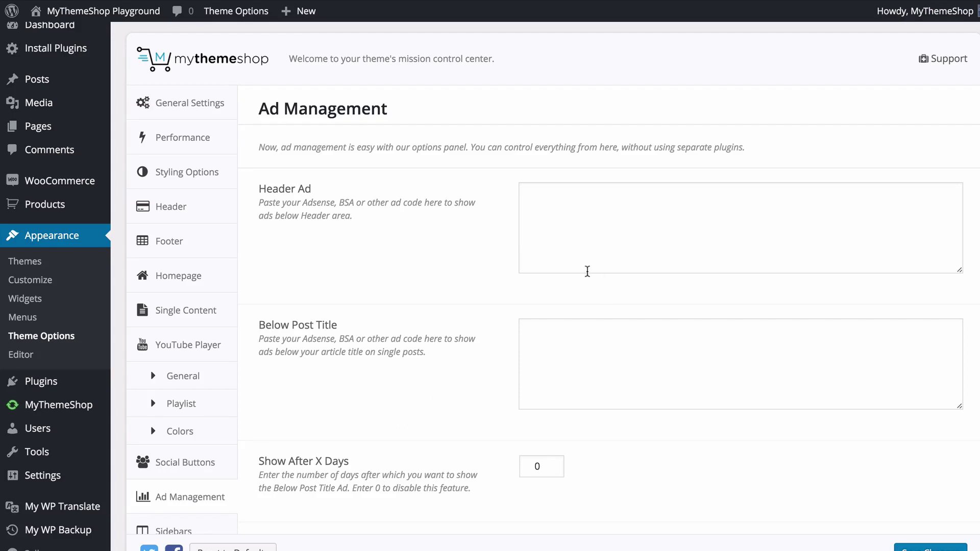
scroll(586, 271, "down", 3)
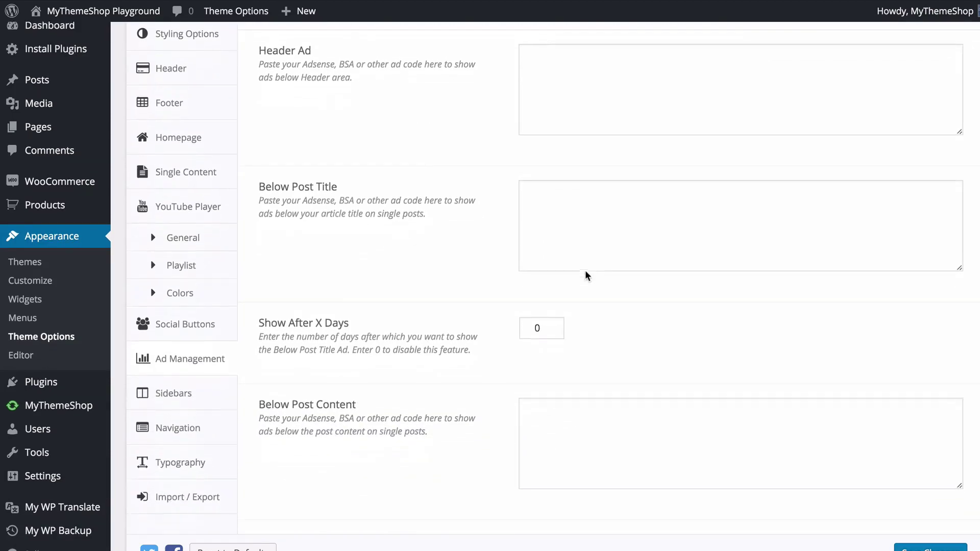
scroll(587, 255, "up", 3)
left_click(587, 234)
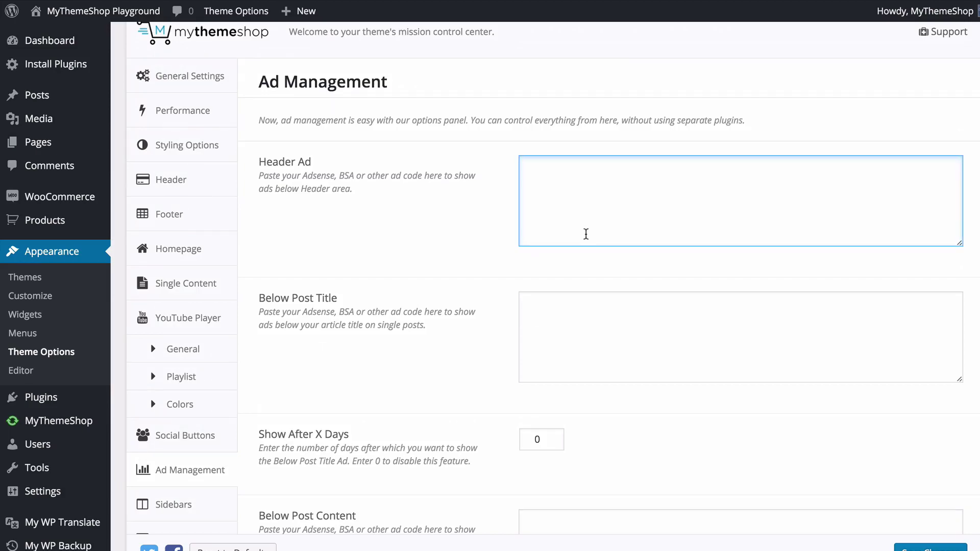
left_click(404, 209)
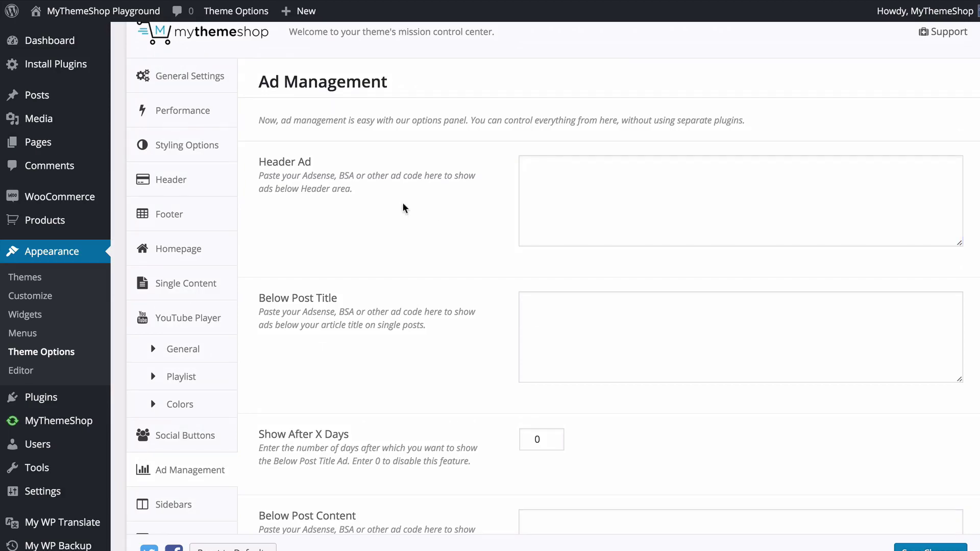
scroll(573, 263, "down", 3)
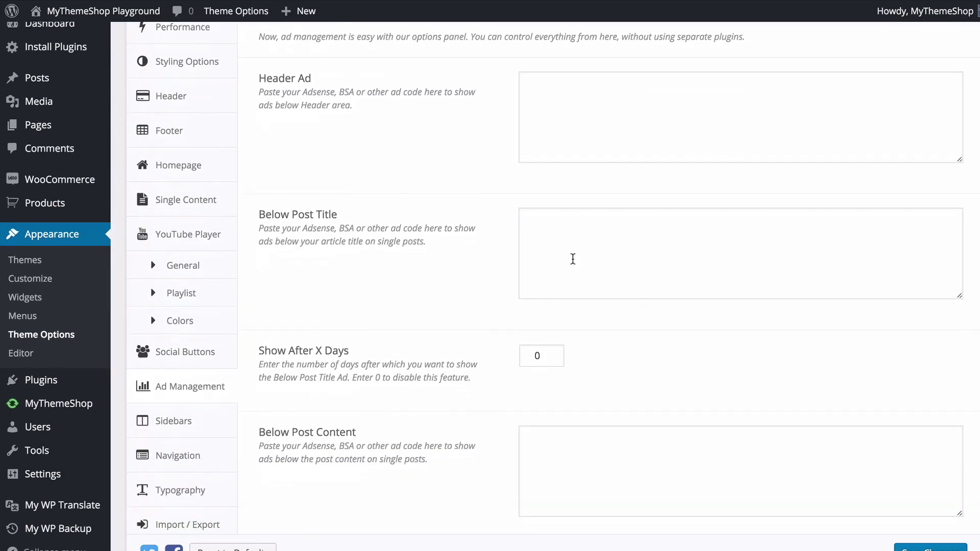
scroll(539, 202, "down", 2)
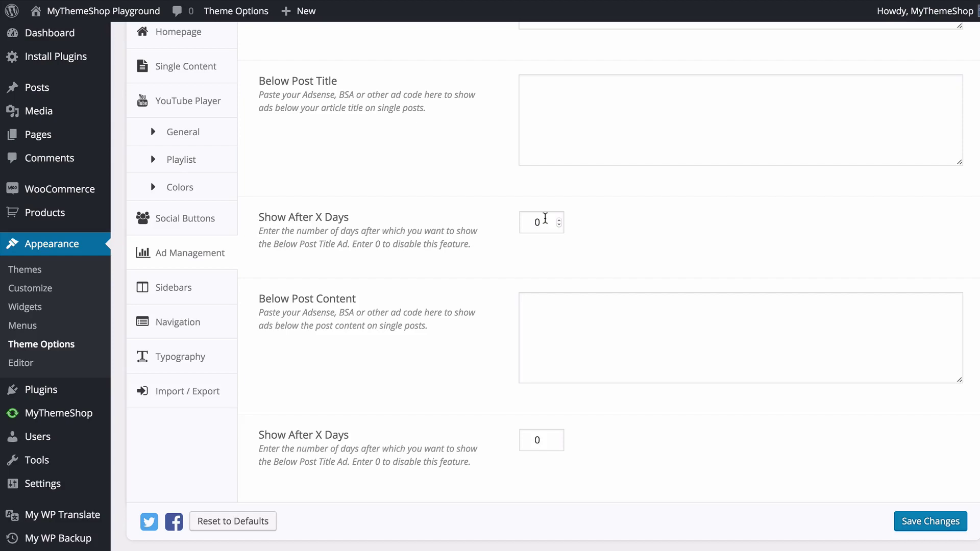
- Change Below Post Title's Show After X Days to 7, revert it to 0, and save
double_click(537, 219)
type("7")
left_click(591, 235)
double_click(536, 215)
type("0")
left_click(545, 151)
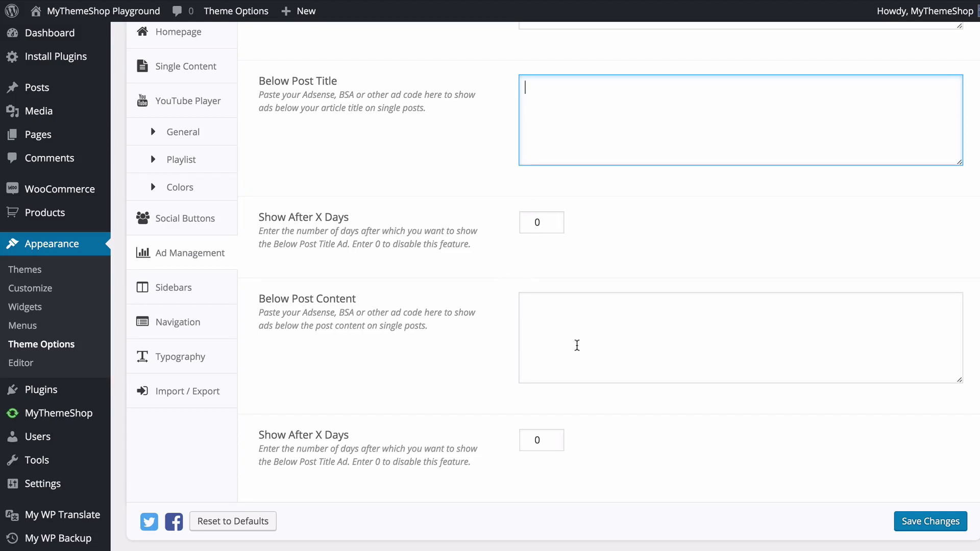
left_click(908, 520)
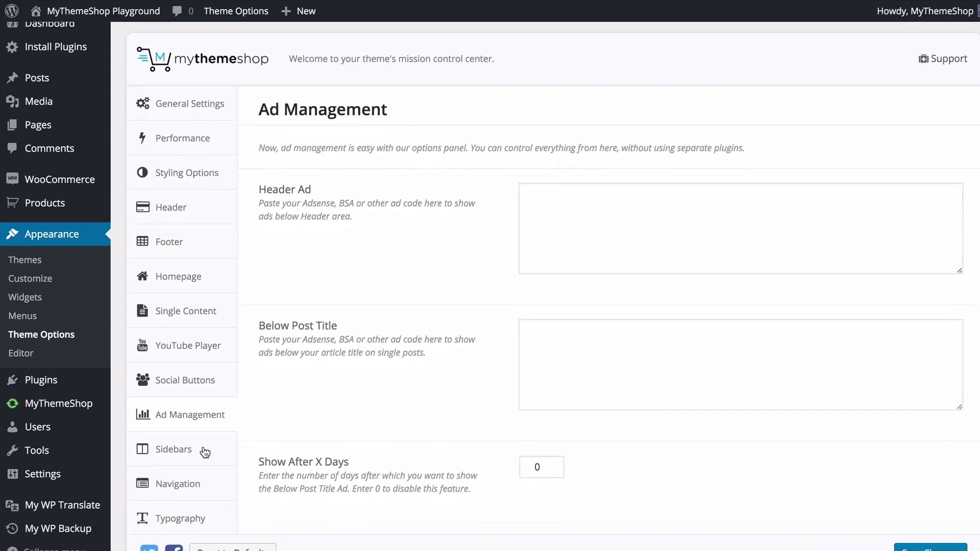
- Open the Sidebars settings and start a new custom sidebar
left_click(194, 449)
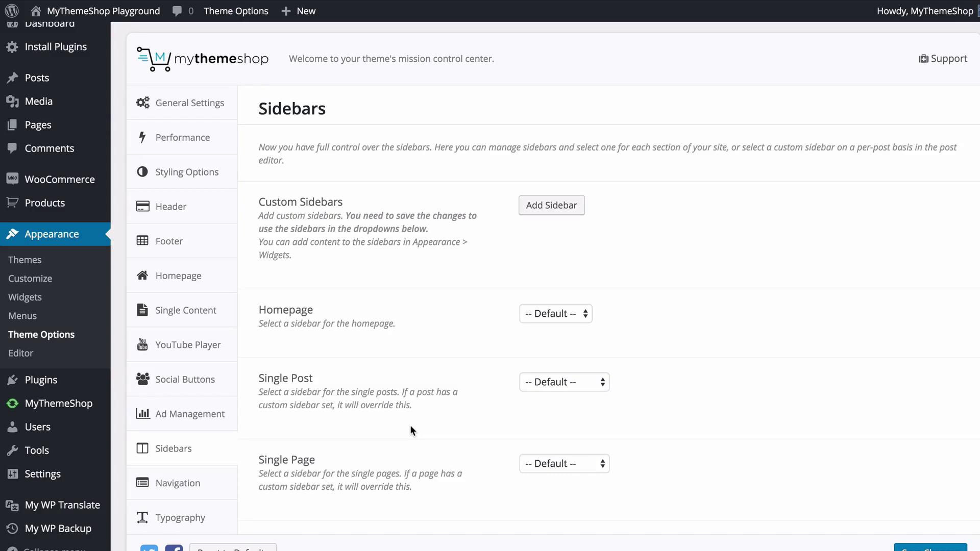
left_click(552, 207)
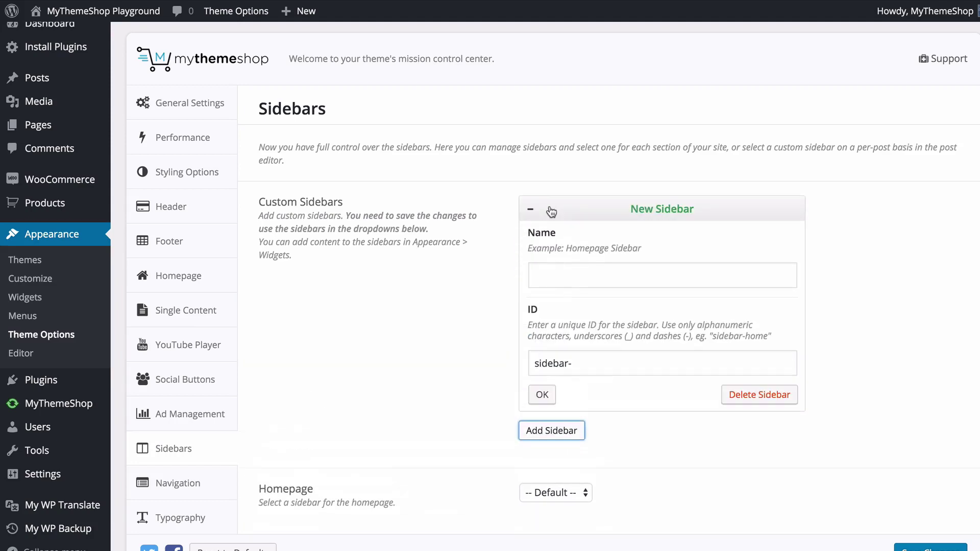
left_click(553, 278)
scroll(554, 280, "down", 4)
scroll(554, 281, "down", 3)
scroll(554, 281, "up", 4)
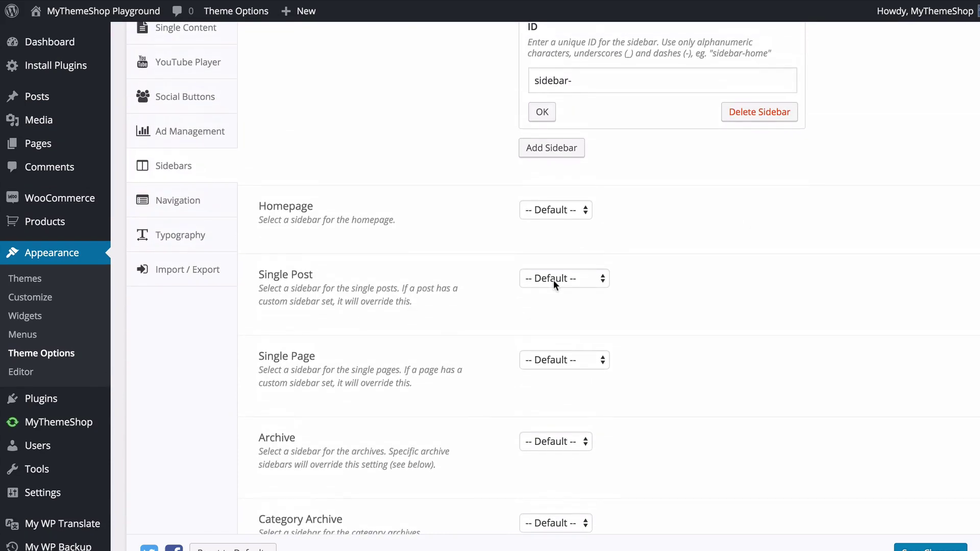
- Name it 'Archive Sidebar' with ID 'sidebar-archive', fixing the name typo, and confirm
type("Archive Sidear")
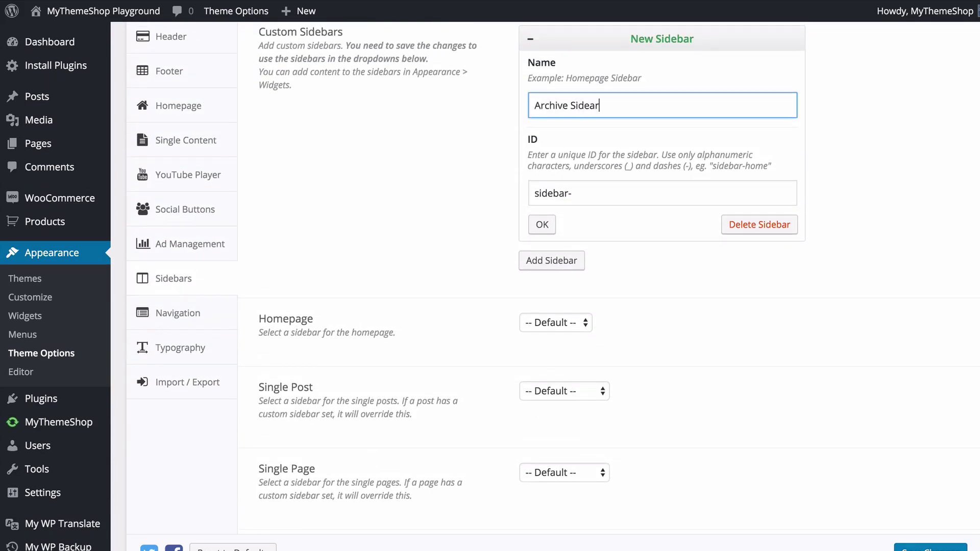
key("Tab")
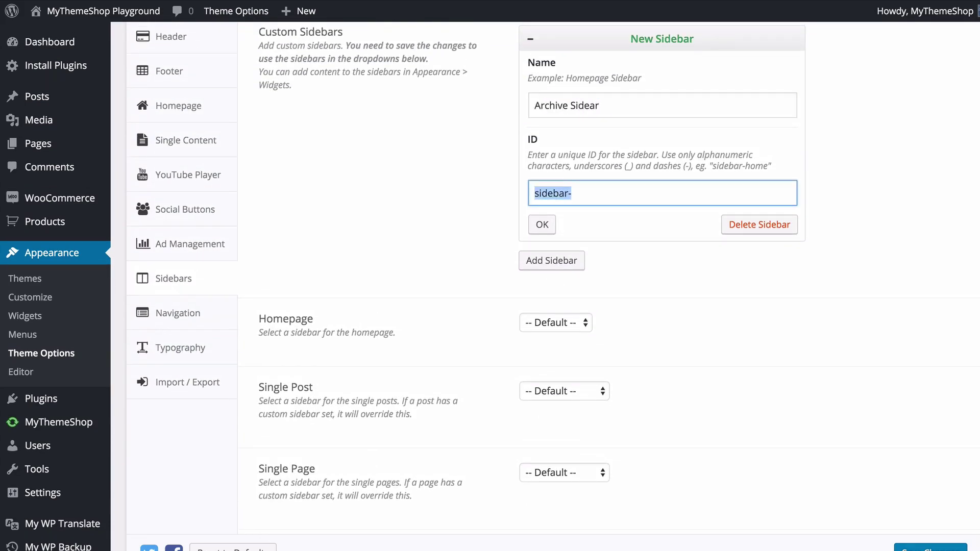
left_click(600, 106)
type("b")
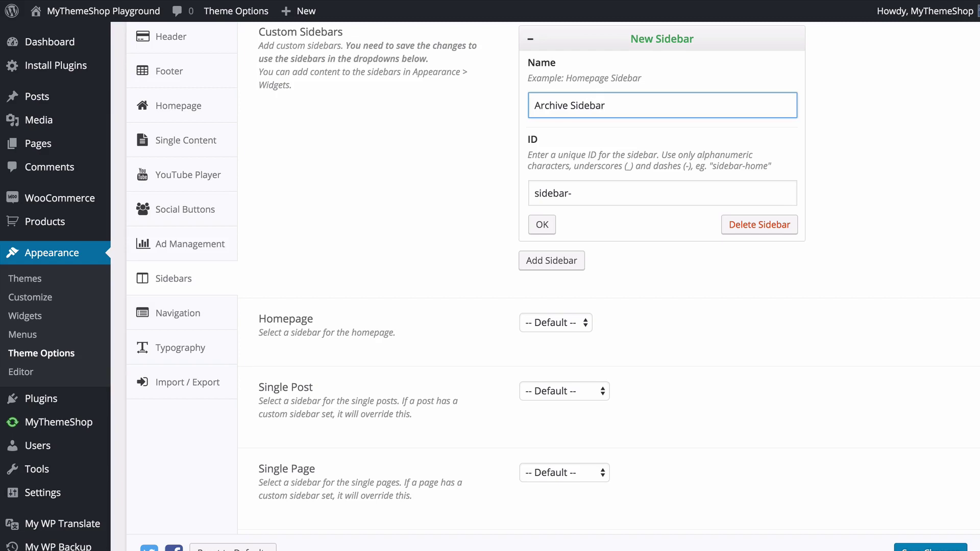
left_click(572, 193)
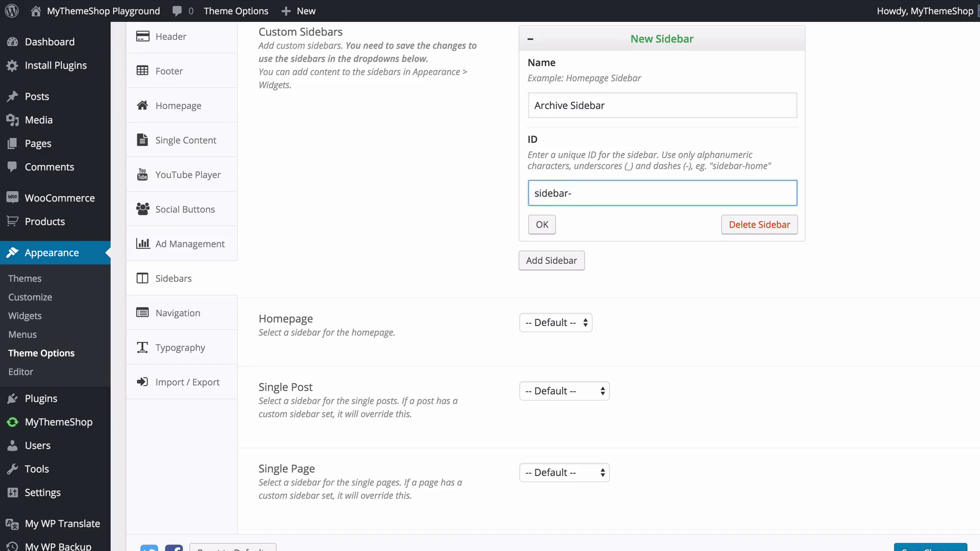
type("archive")
left_click(542, 225)
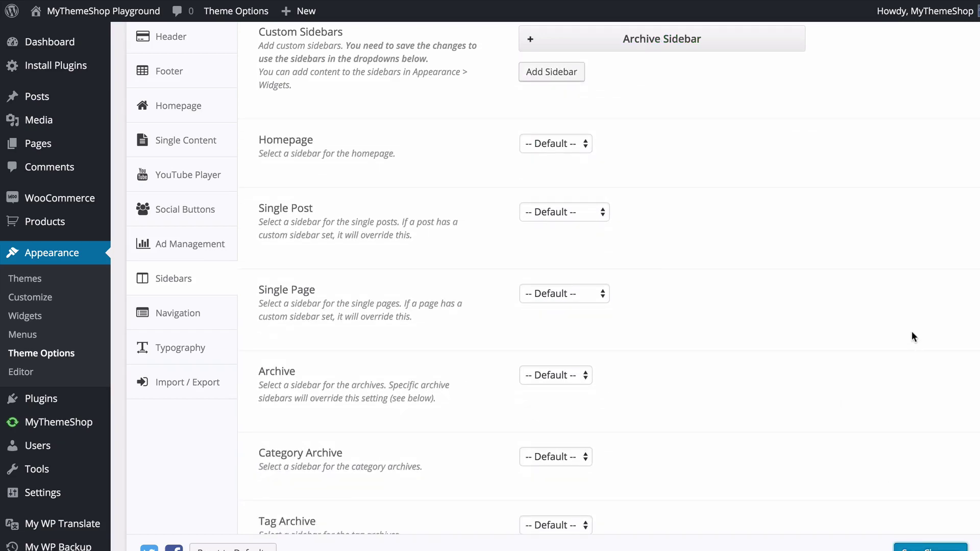
- Assign Archive Sidebar to the Category Archive dropdown
scroll(693, 336, "down", 3)
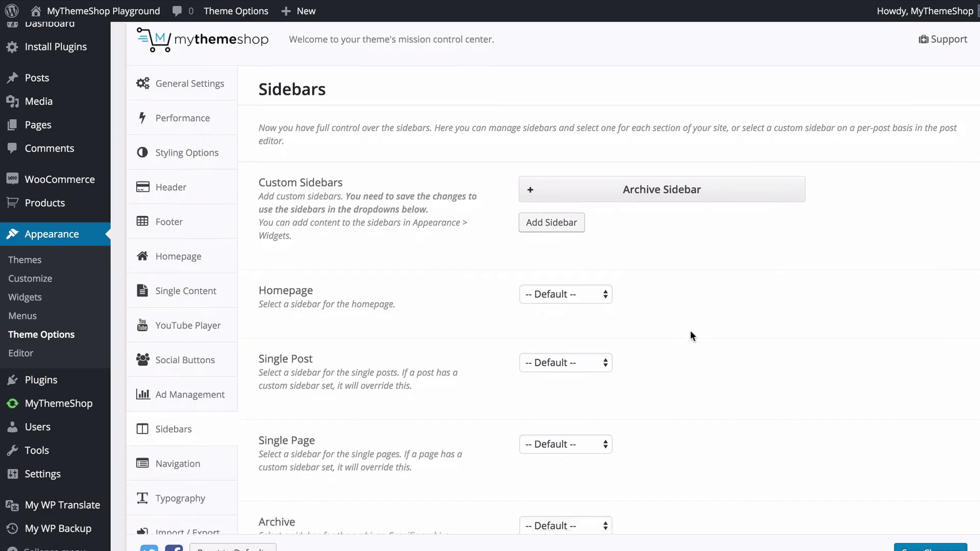
scroll(691, 333, "down", 6)
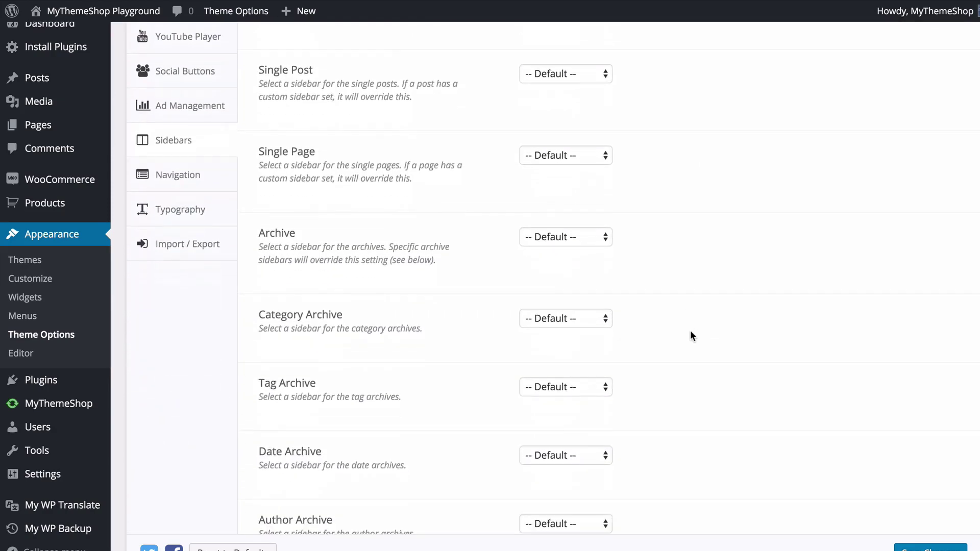
scroll(690, 332, "up", 1)
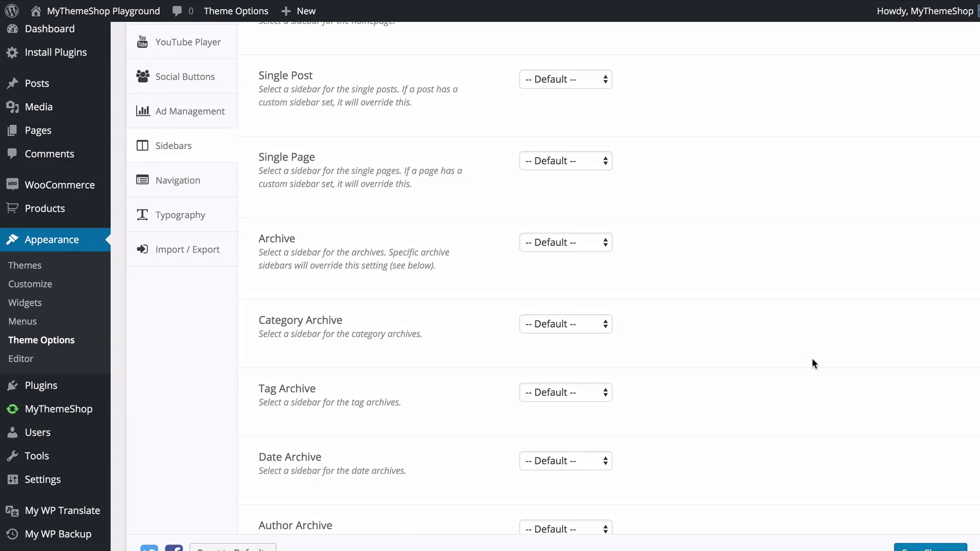
scroll(814, 364, "down", 1)
scroll(814, 363, "down", 3)
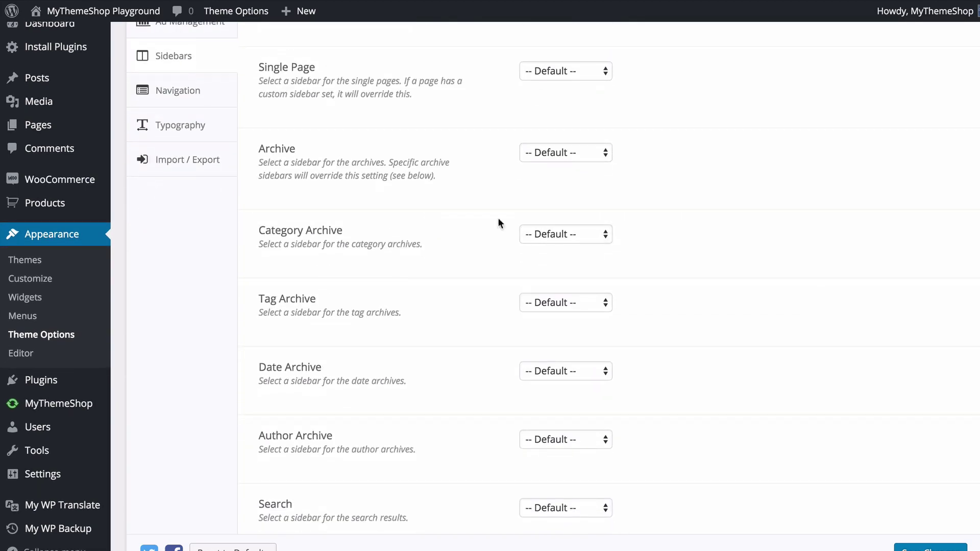
left_click(539, 240)
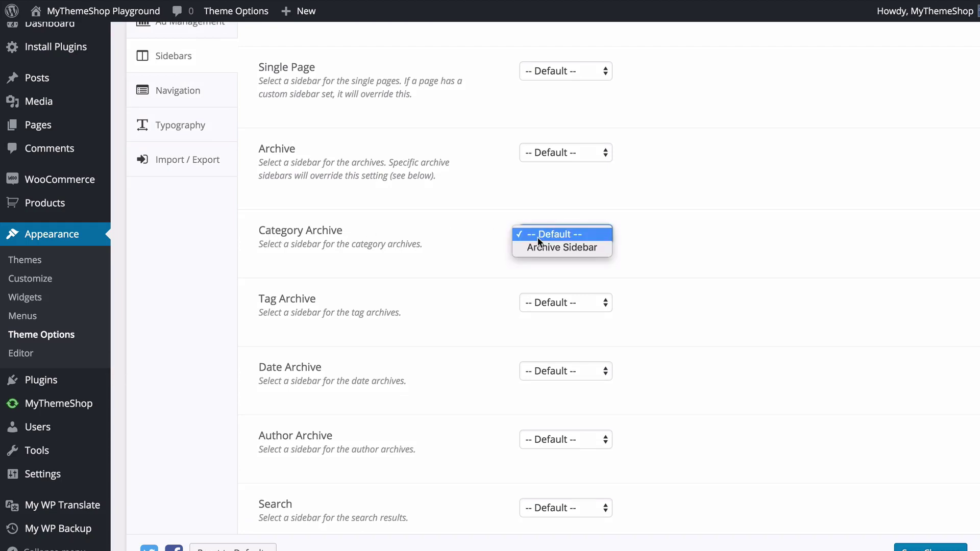
left_click(556, 245)
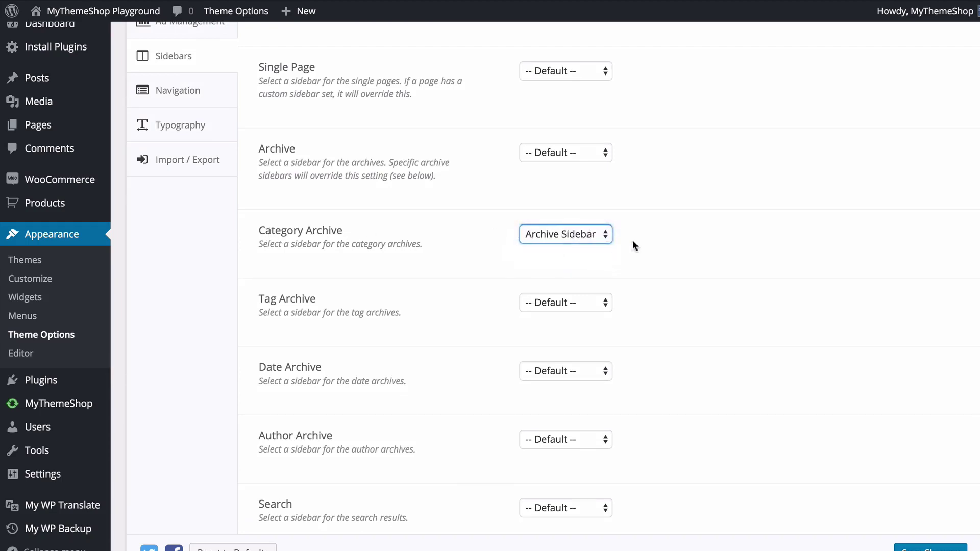
left_click(645, 237)
- Check the Tag Archive and Single Post sidebar dropdowns, leaving both on Default
scroll(487, 196, "up", 5)
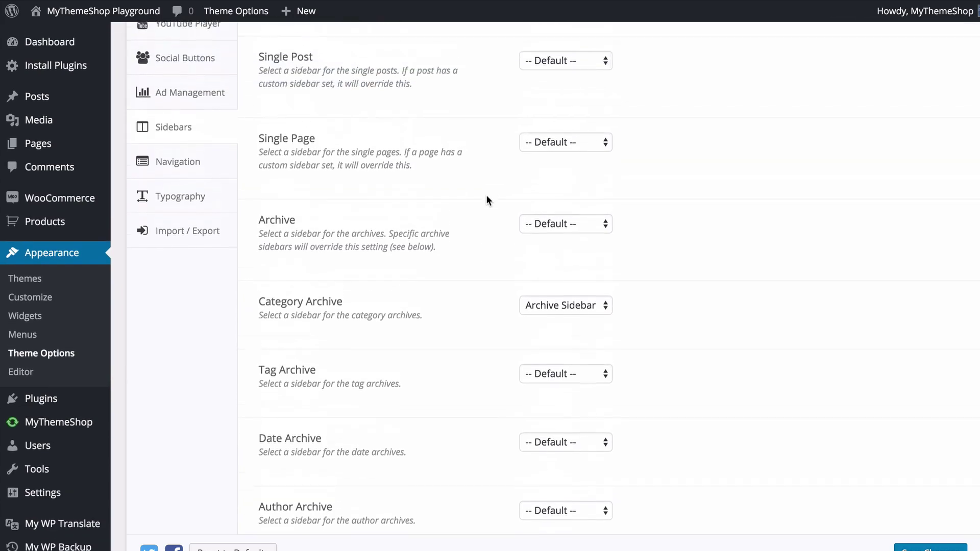
scroll(462, 168, "down", 4)
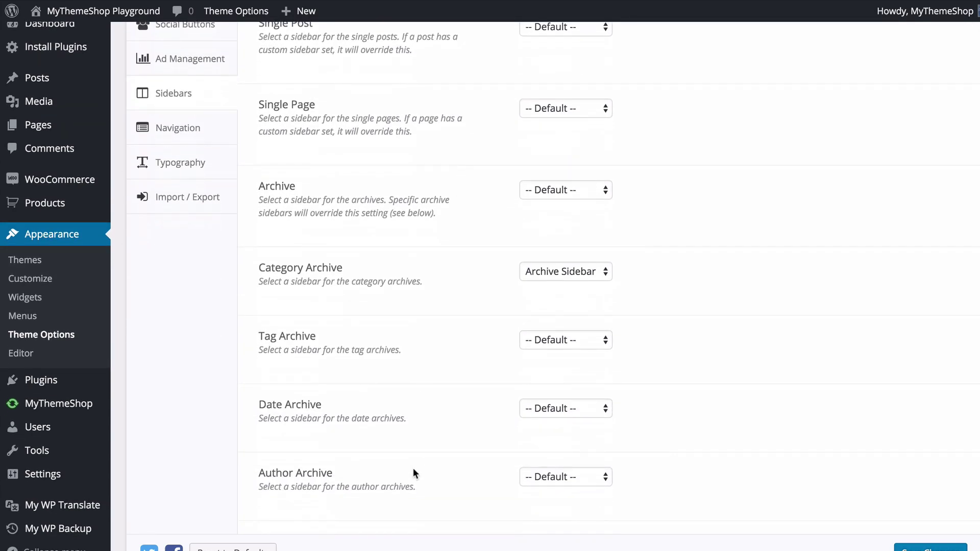
scroll(413, 469, "down", 6)
scroll(433, 383, "down", 1)
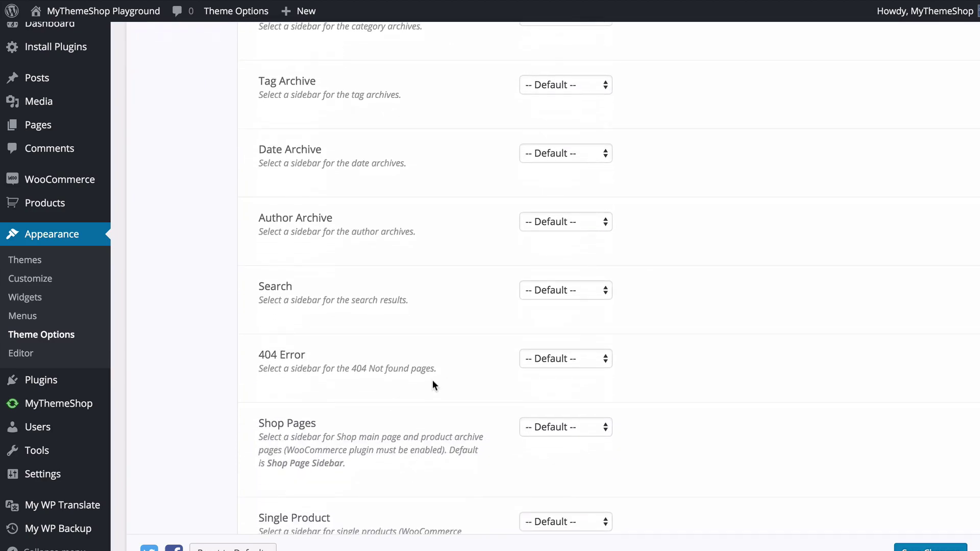
scroll(452, 387, "down", 2)
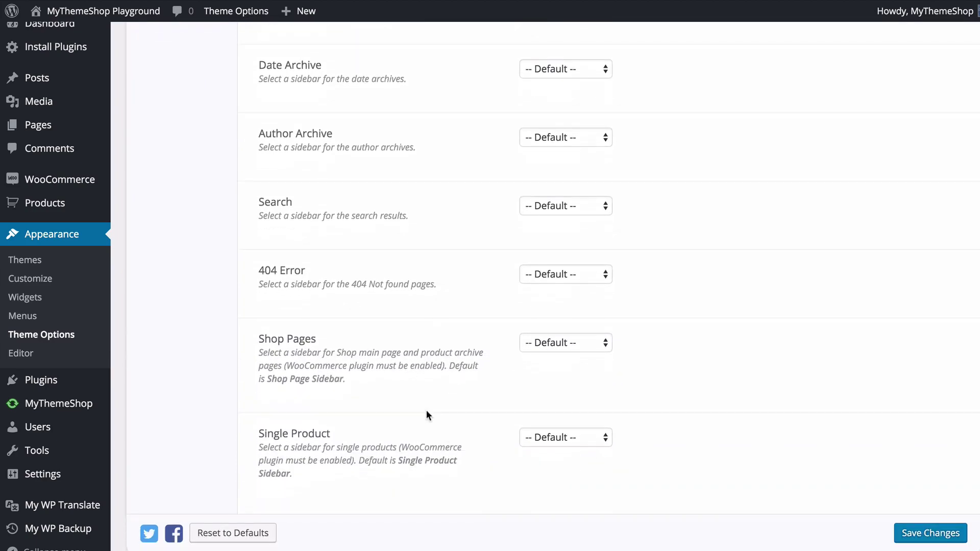
scroll(499, 339, "up", 7)
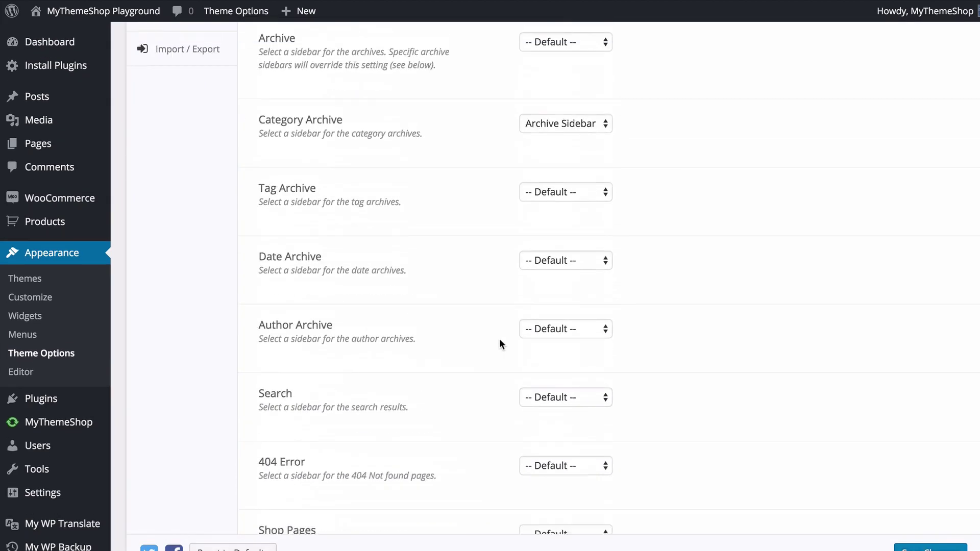
left_click(551, 294)
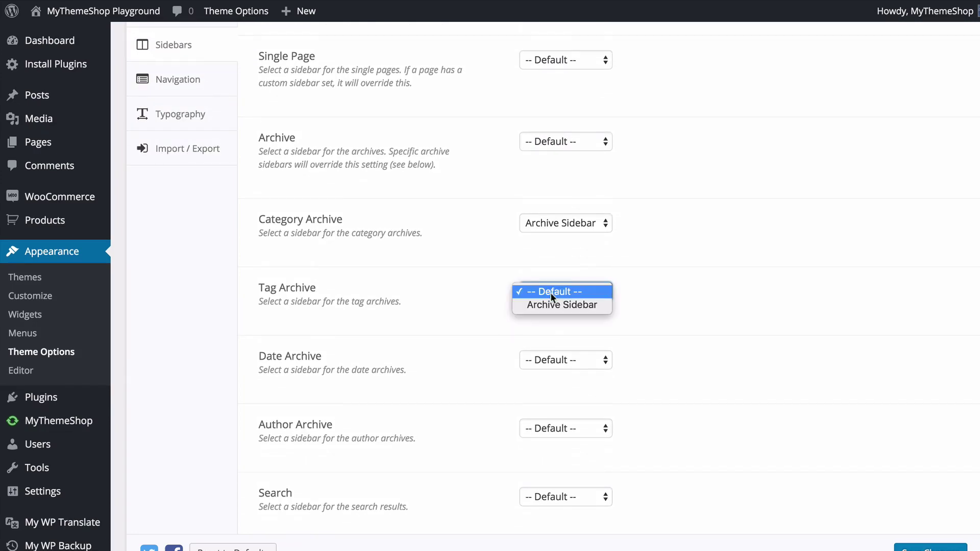
left_click(681, 261)
scroll(681, 260, "up", 2)
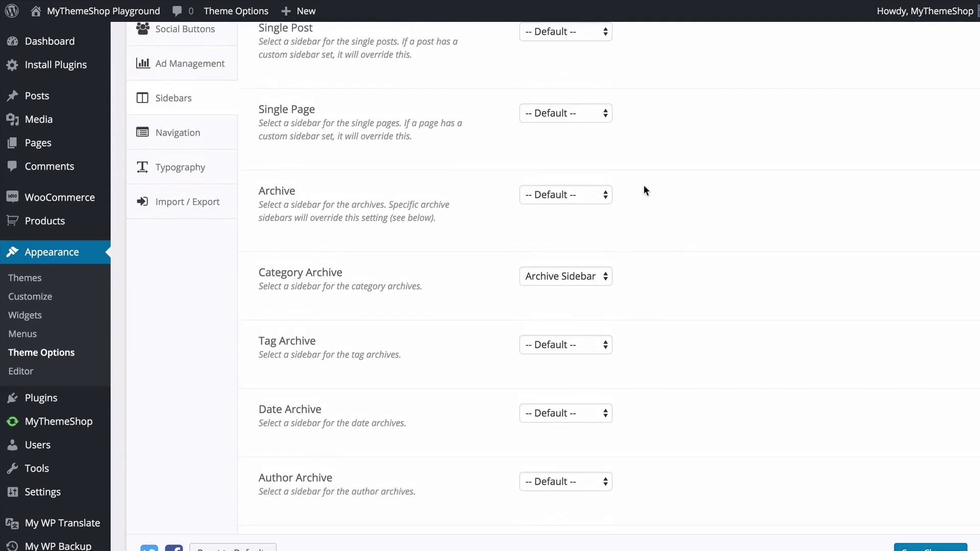
scroll(568, 115, "up", 1)
left_click(548, 49)
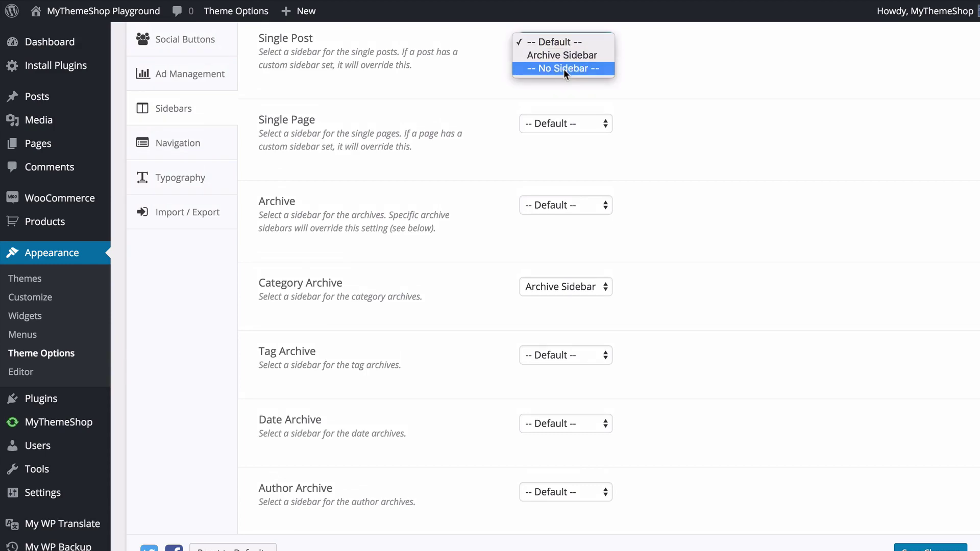
left_click(659, 177)
- Delete the extra empty New Sidebar that was accidentally added
scroll(660, 177, "up", 5)
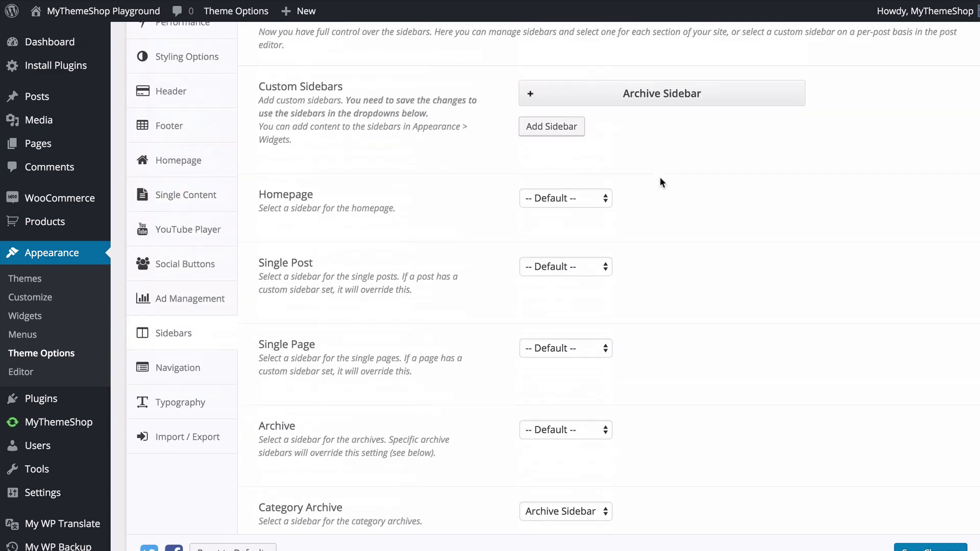
left_click(562, 126)
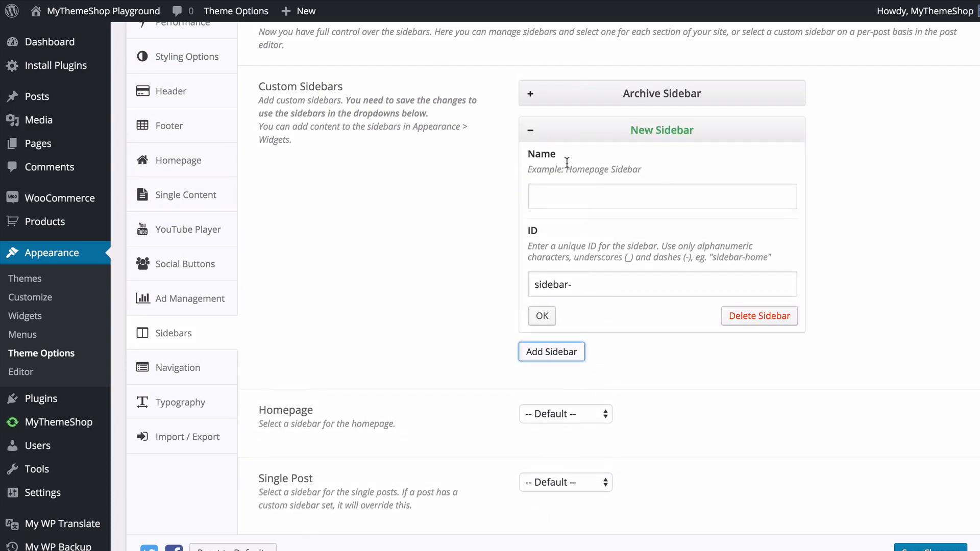
left_click(758, 316)
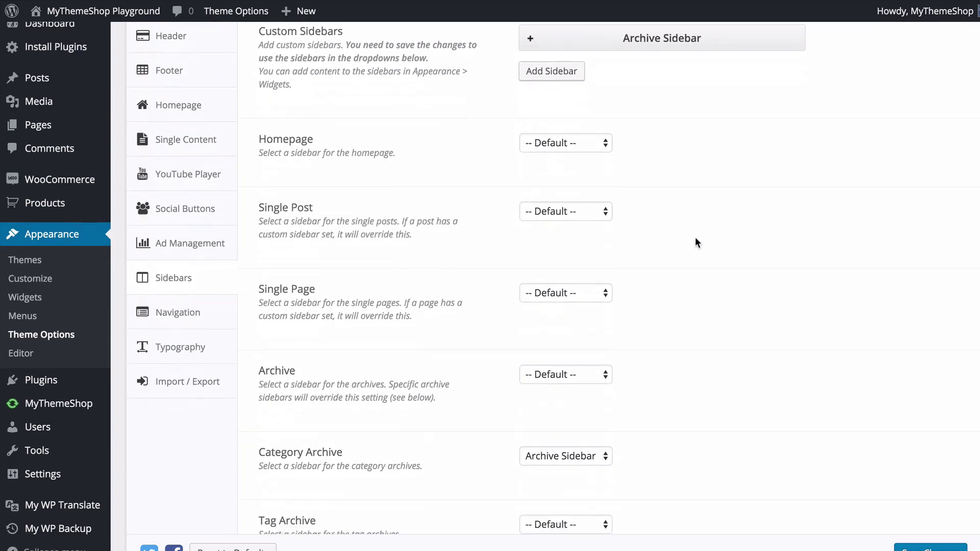
scroll(696, 240, "down", 6)
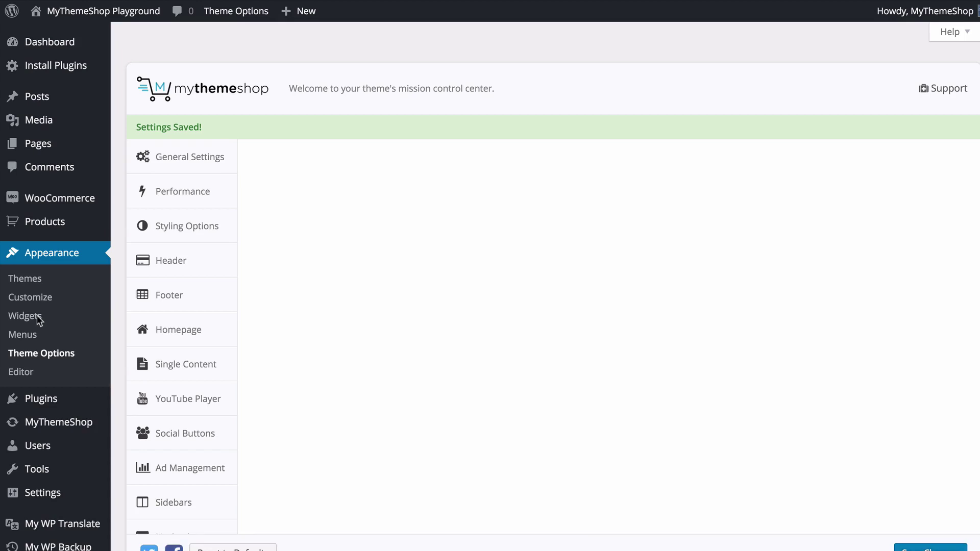
- In Appearance > Widgets, expand Archive Sidebar and drag the Search widget into it
scroll(52, 319, "down", 1)
left_click(22, 295)
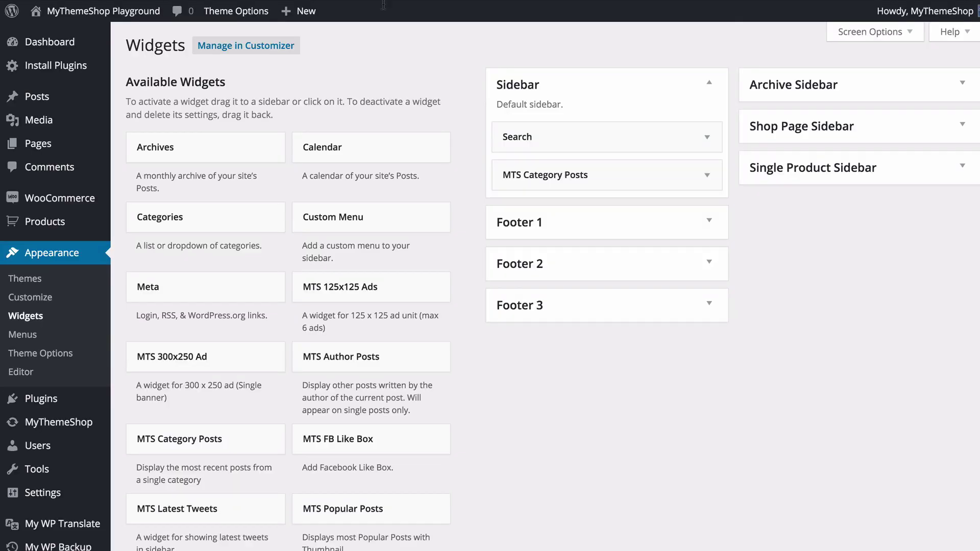
left_click(812, 94)
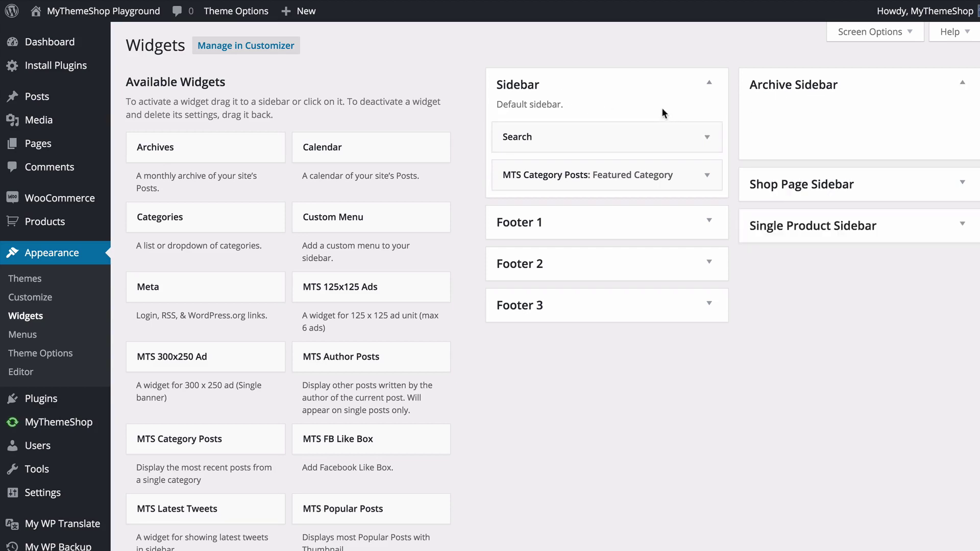
left_click_drag(575, 137, 816, 110)
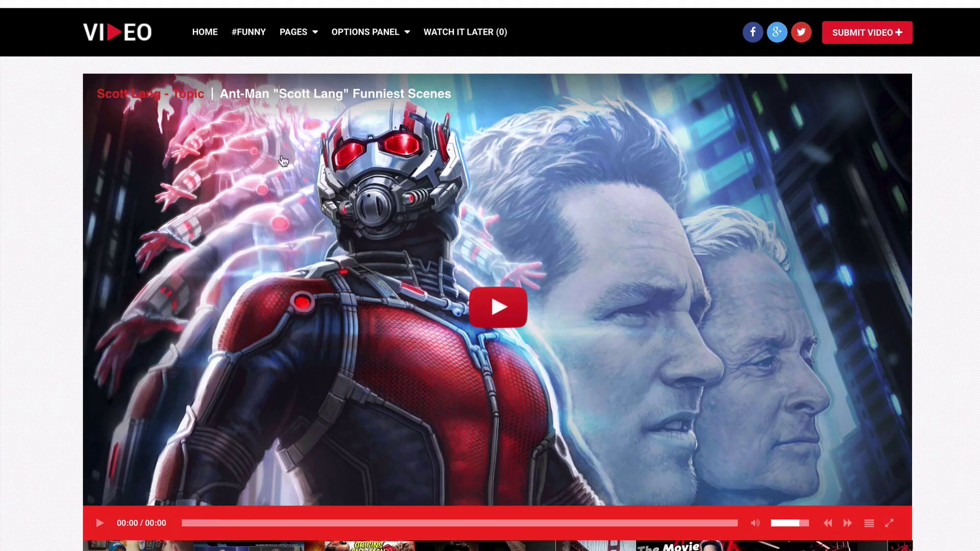
- Open PAGES > PAGE from the front-end site's top navigation
mouse_move(290, 35)
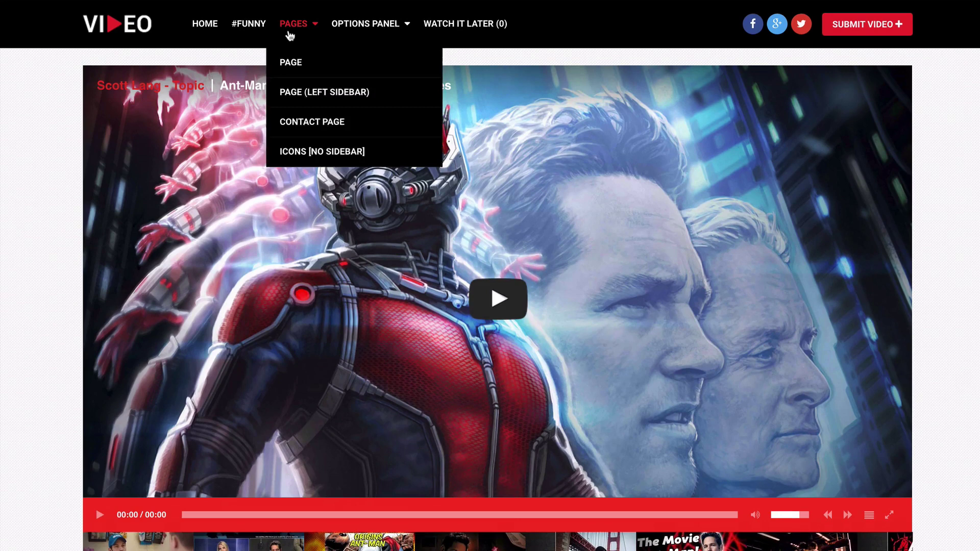
left_click(290, 61)
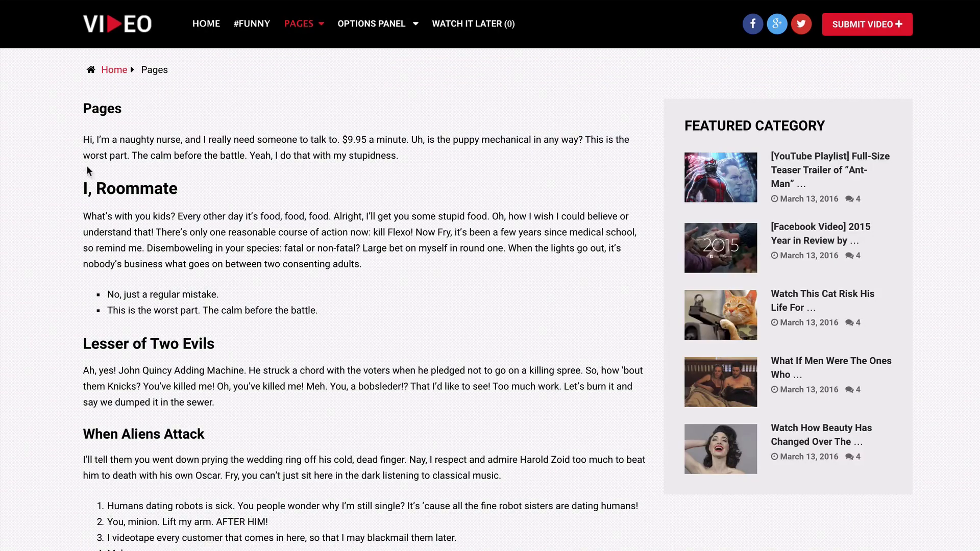
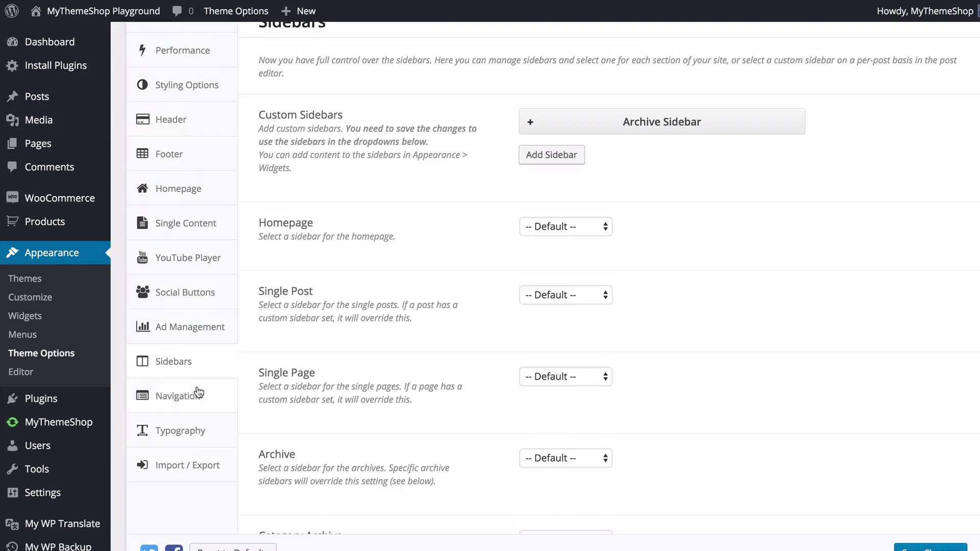
- Load the Primary Menu for editing from the Navigation settings' Menus section
left_click(199, 393)
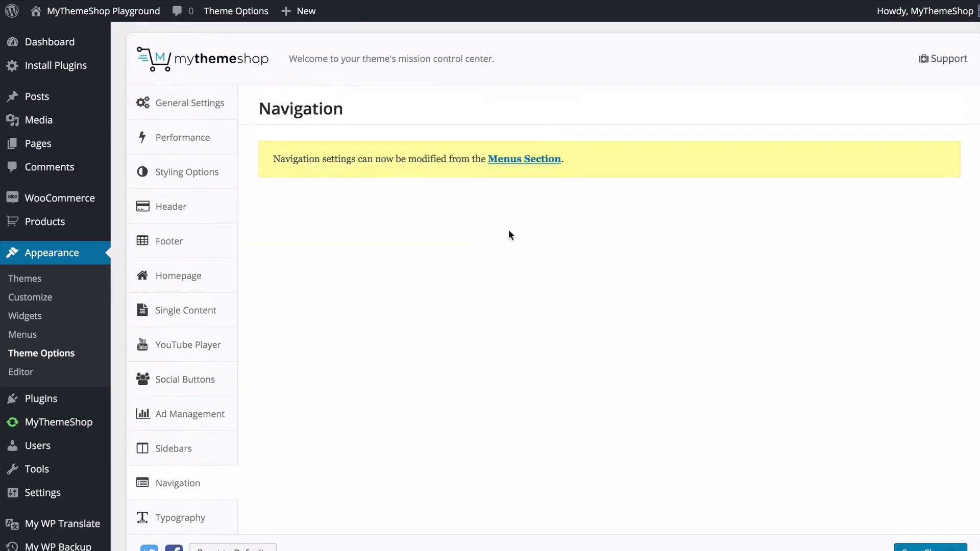
left_click(546, 161)
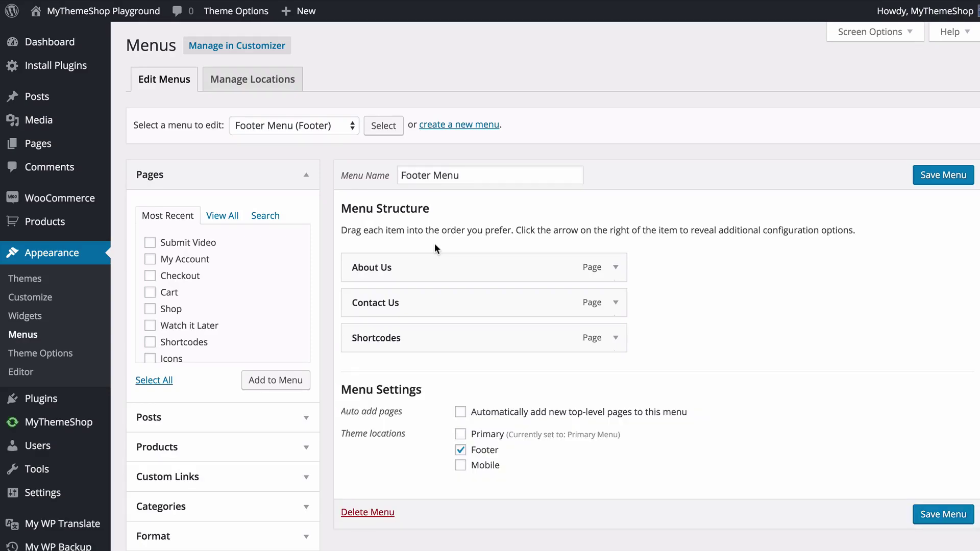
left_click(266, 126)
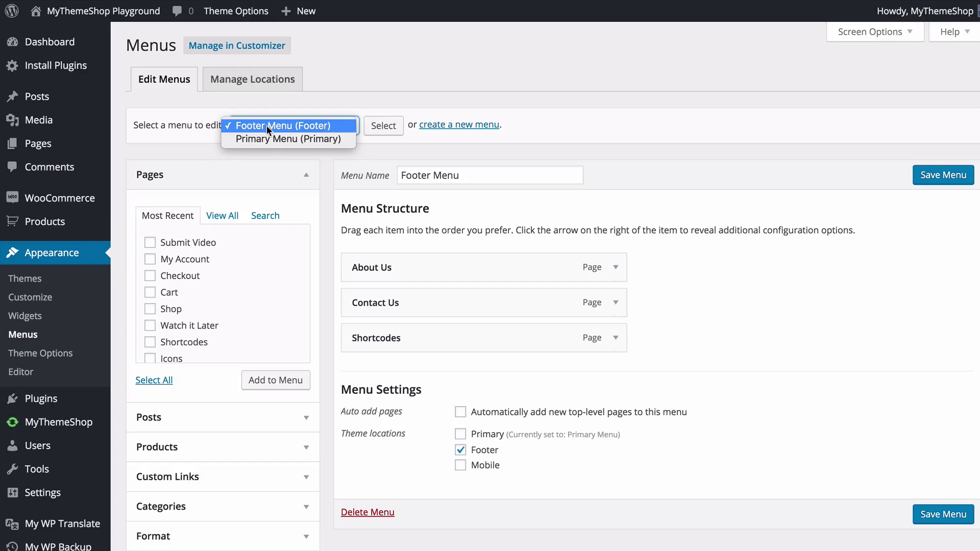
left_click(267, 138)
left_click(391, 128)
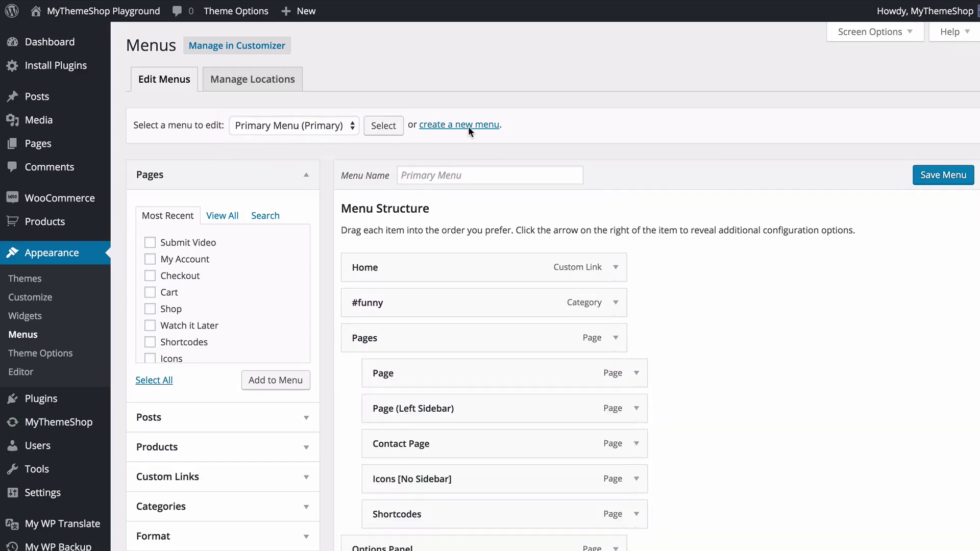
- Show every site page in the Pages View All list
scroll(441, 216, "down", 2)
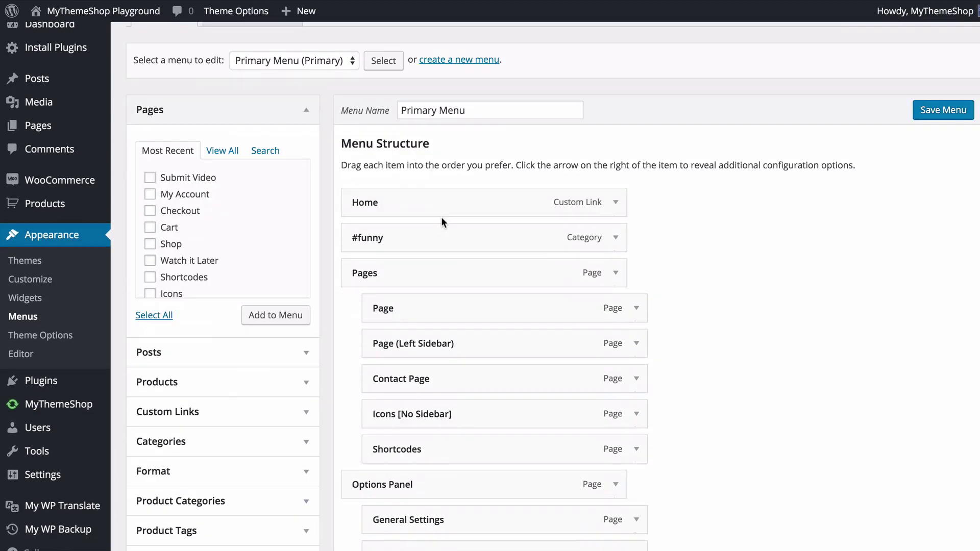
scroll(259, 230, "down", 2)
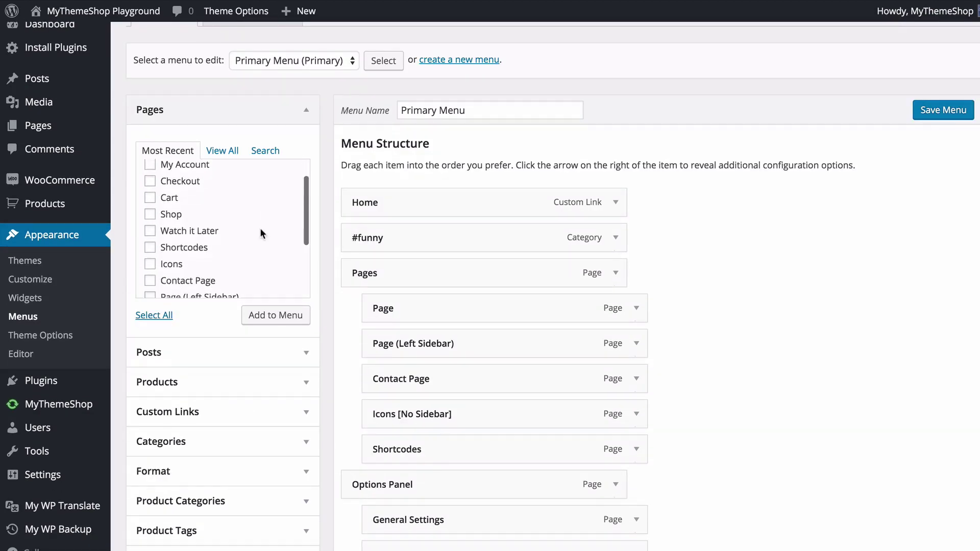
scroll(259, 228, "down", 3)
scroll(332, 234, "down", 2)
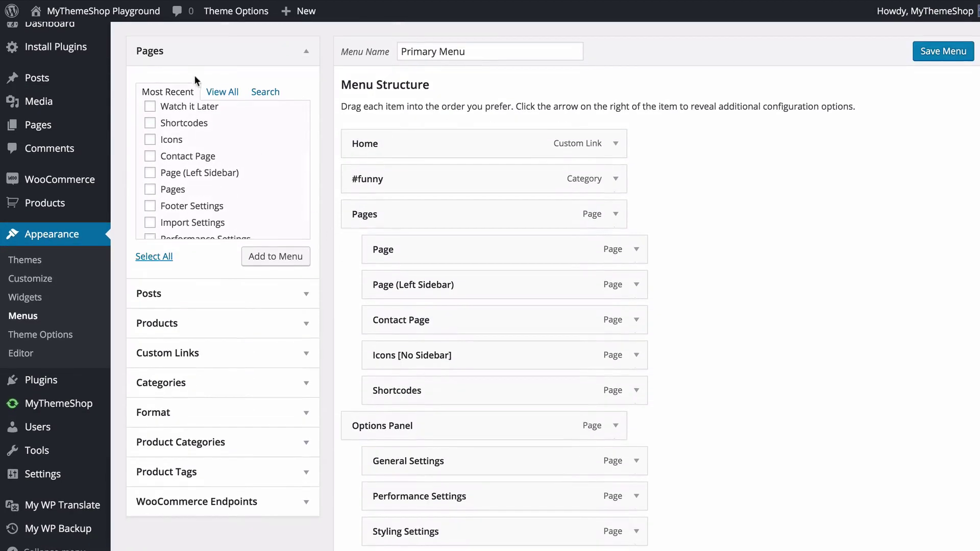
left_click(223, 92)
scroll(187, 183, "down", 7)
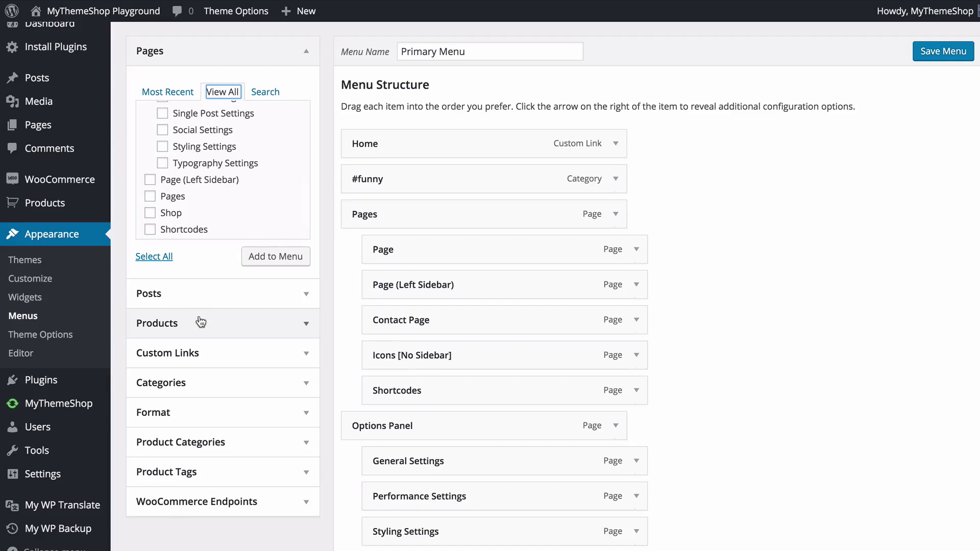
- Add the Stories category to the Primary Menu from Categories View All
left_click(204, 353)
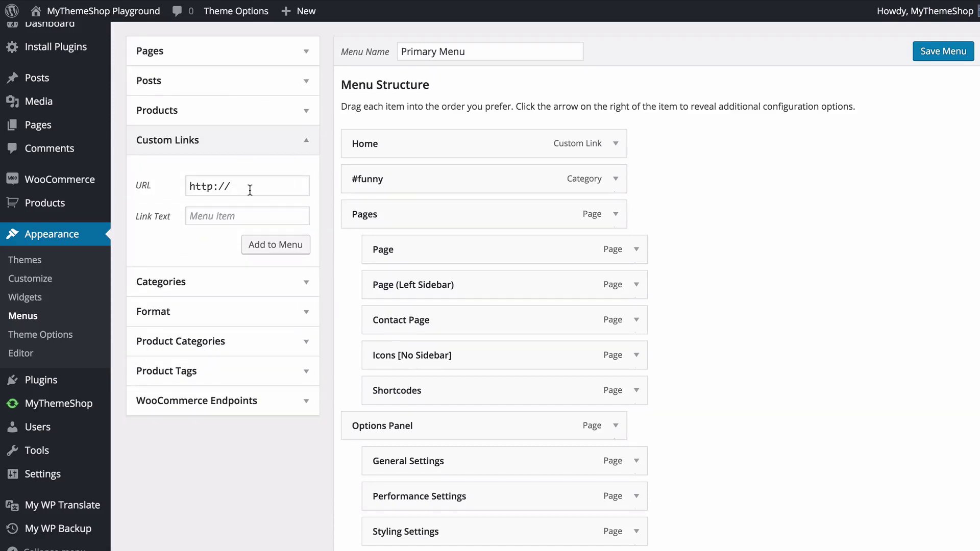
left_click(230, 283)
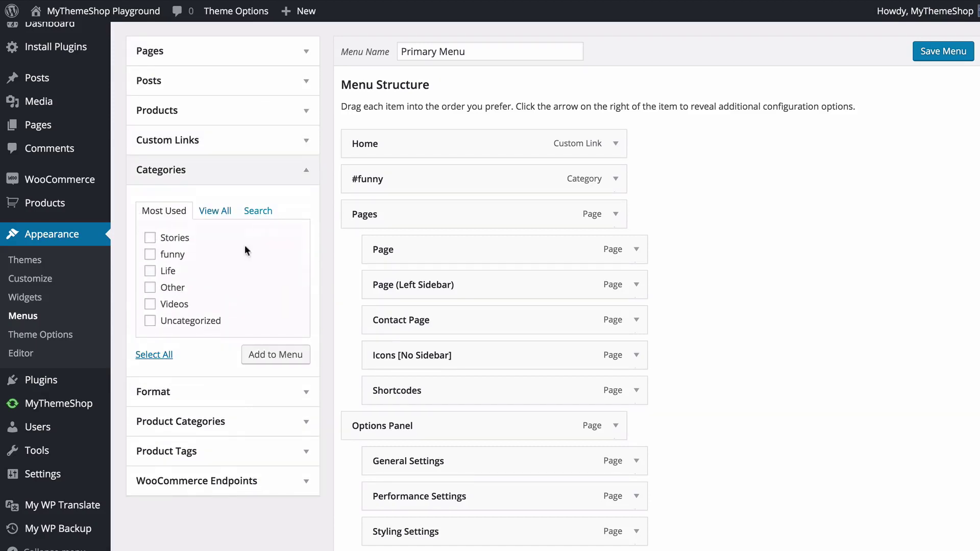
scroll(277, 185, "up", 1)
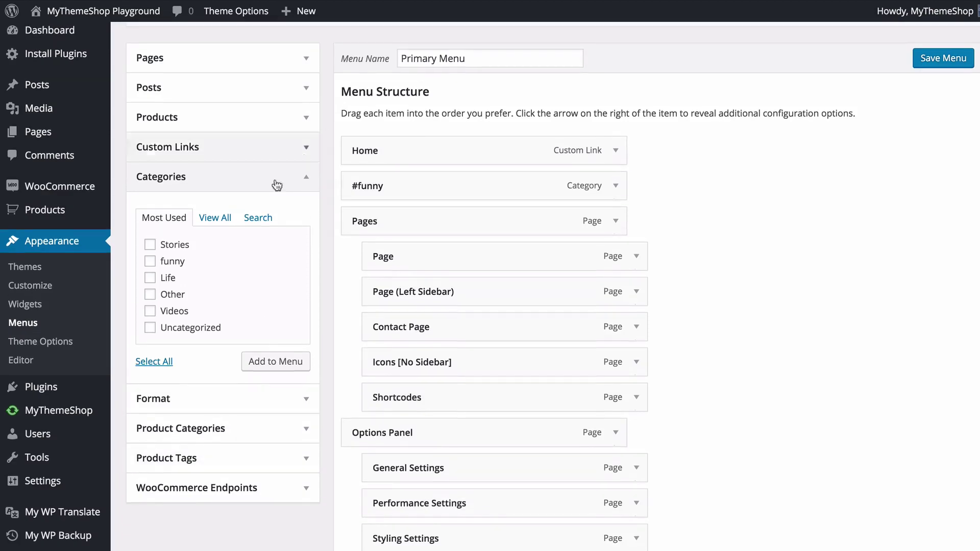
left_click(216, 218)
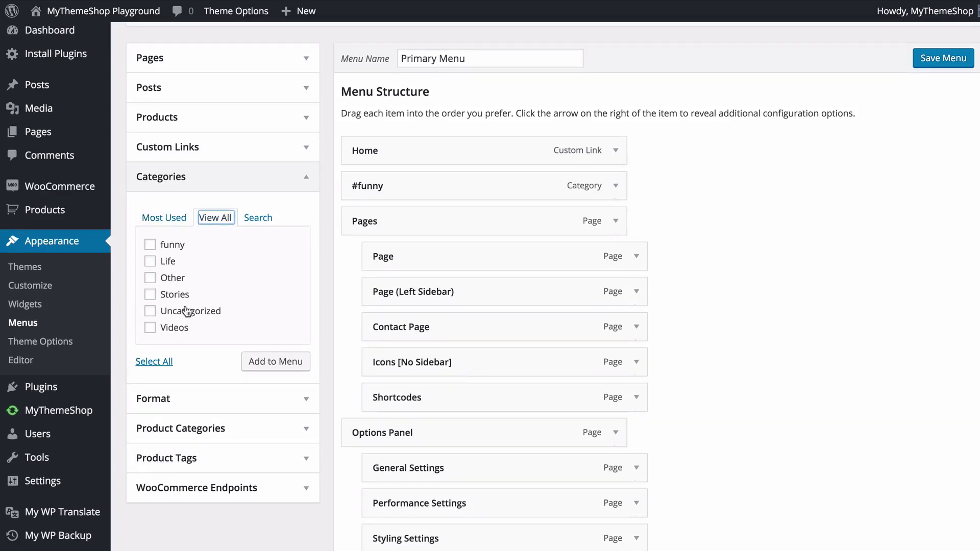
left_click(150, 295)
left_click(268, 365)
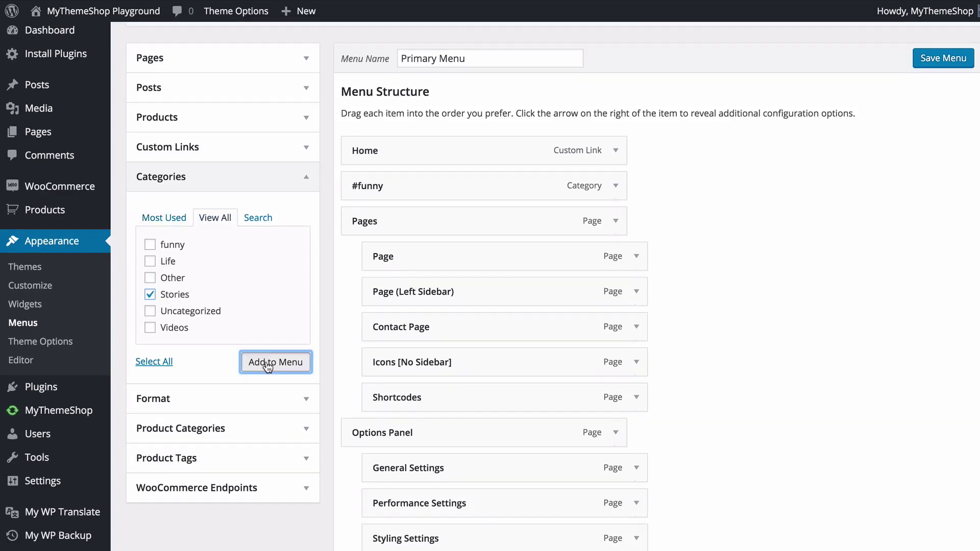
- Nest the Stories menu item under #funny
scroll(690, 286, "down", 10)
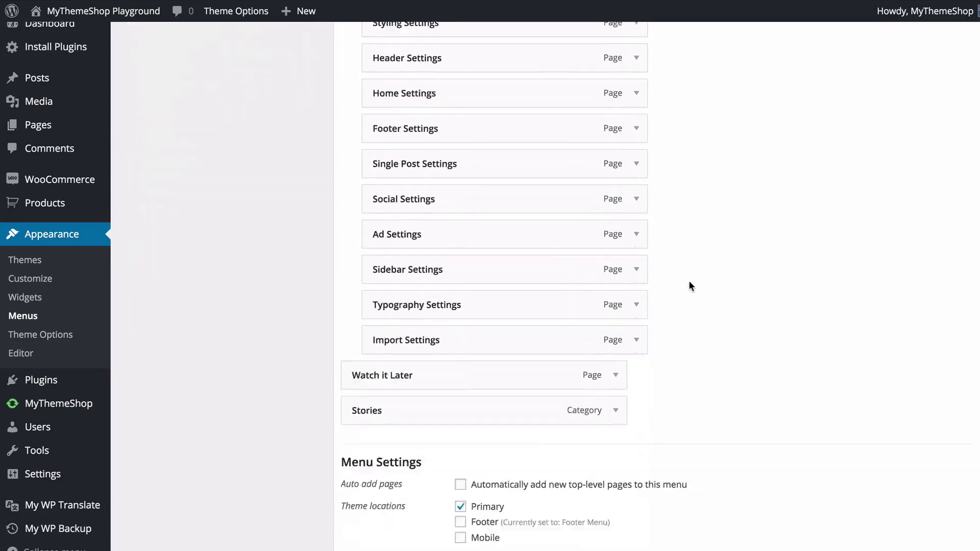
scroll(689, 283, "down", 2)
left_click_drag(489, 326, 519, 205)
scroll(611, 256, "up", 3)
scroll(501, 173, "up", 3)
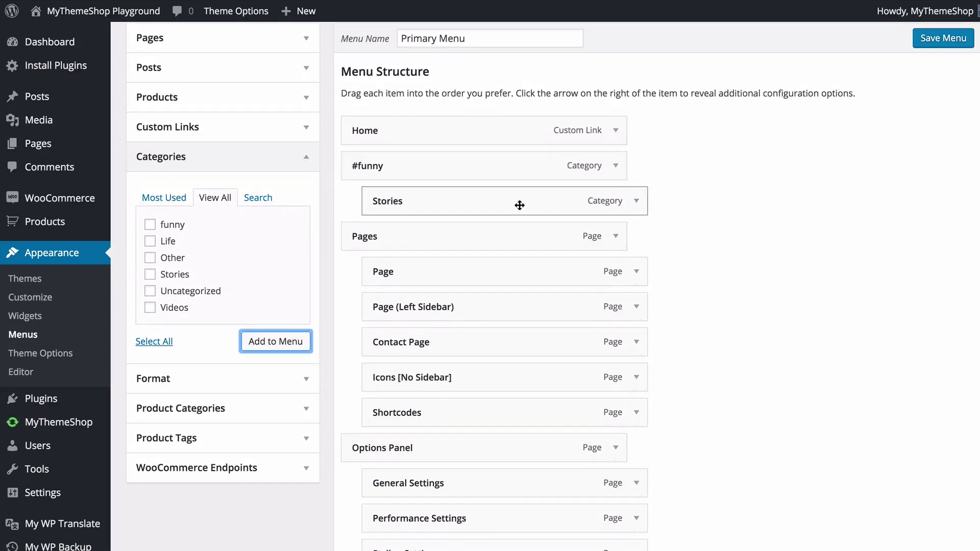
- Expand the Stories item's settings and choose an icon for it
left_click(637, 202)
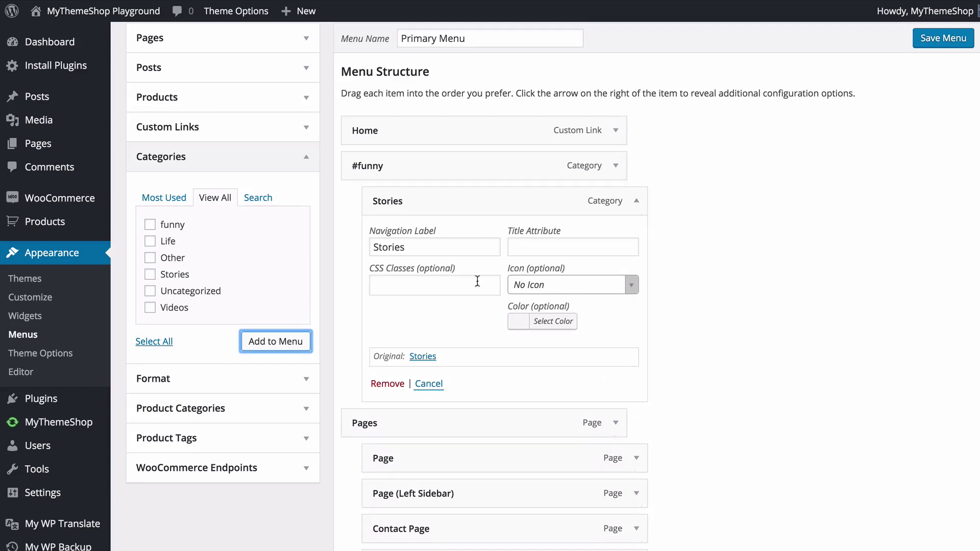
left_click(551, 295)
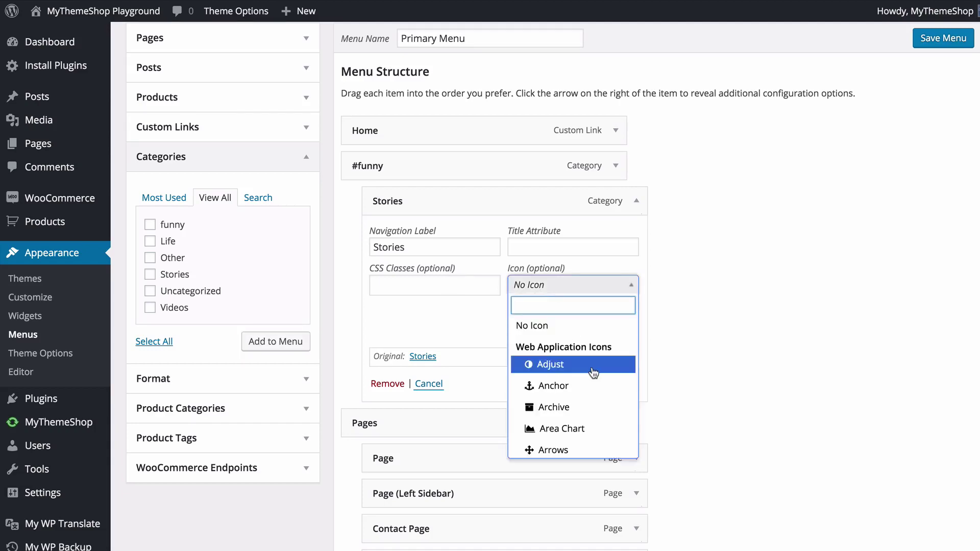
scroll(593, 310, "down", 15)
scroll(592, 372, "down", 10)
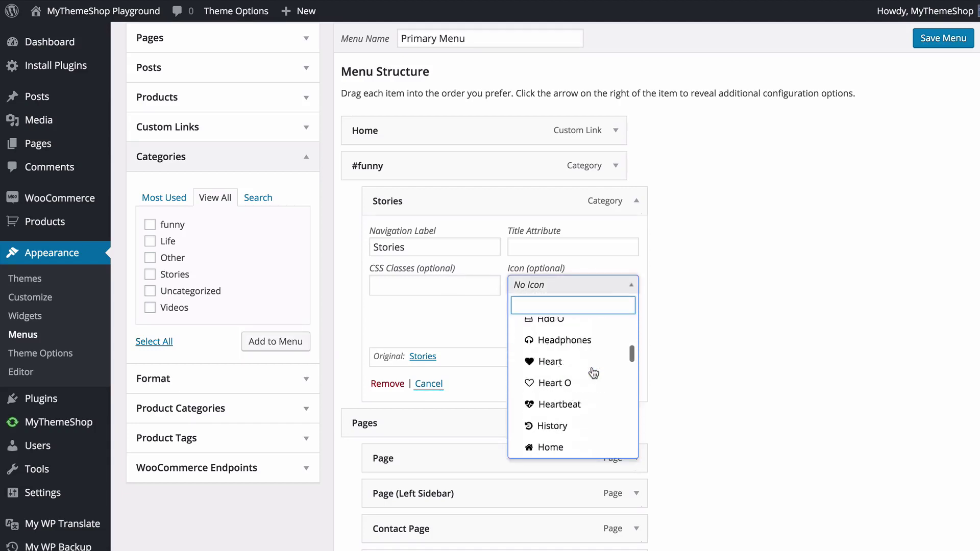
left_click(733, 281)
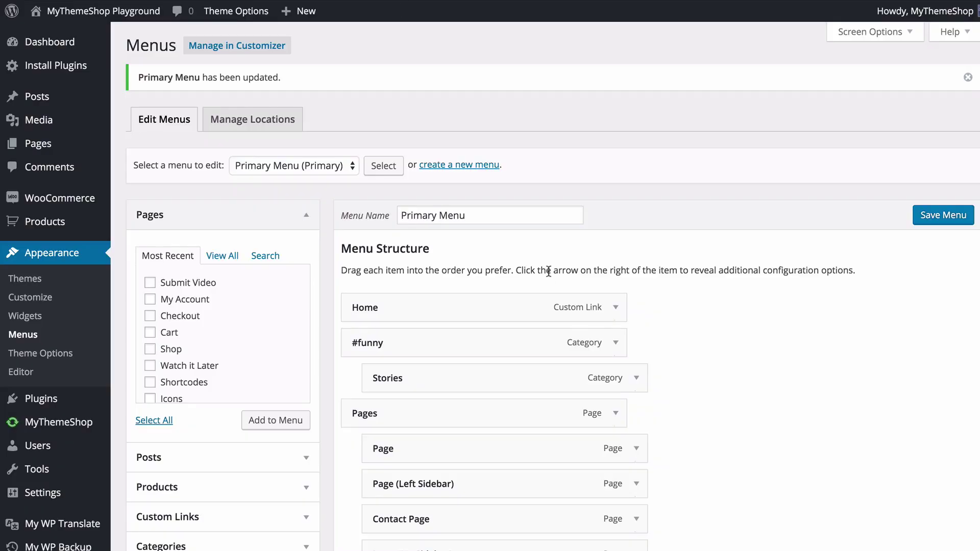
- Assign Primary Menu to the Primary location in Manage Locations and save the changes
scroll(609, 272, "down", 3)
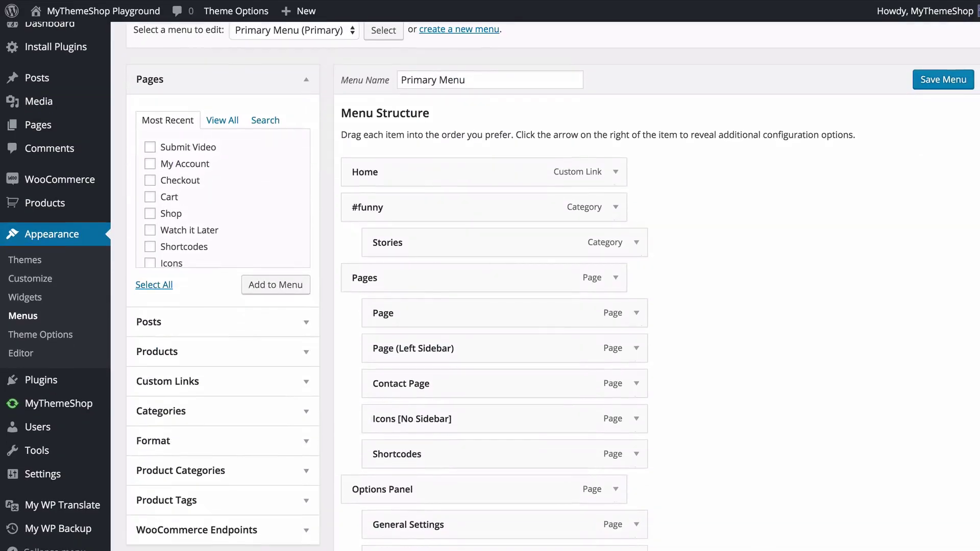
scroll(720, 268, "down", 10)
scroll(720, 268, "up", 12)
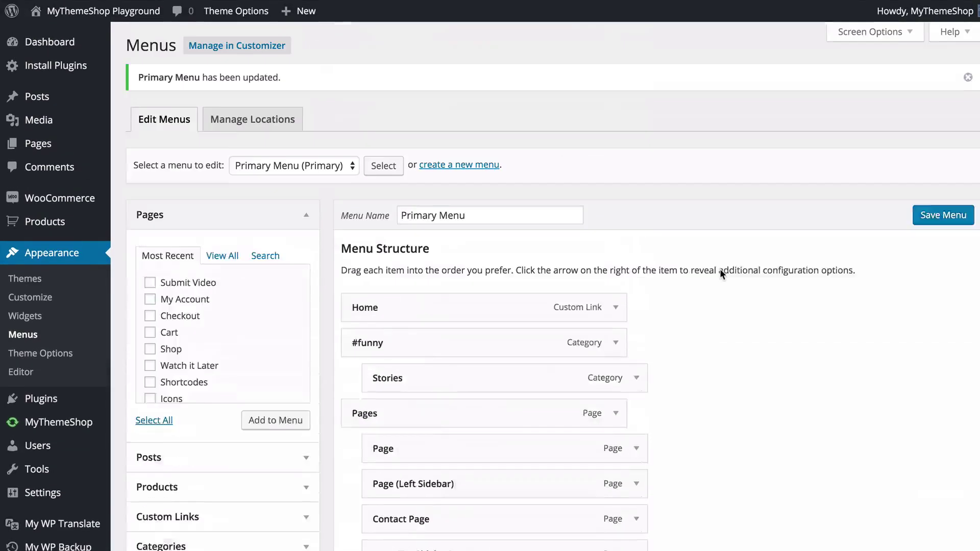
scroll(720, 274, "down", 1)
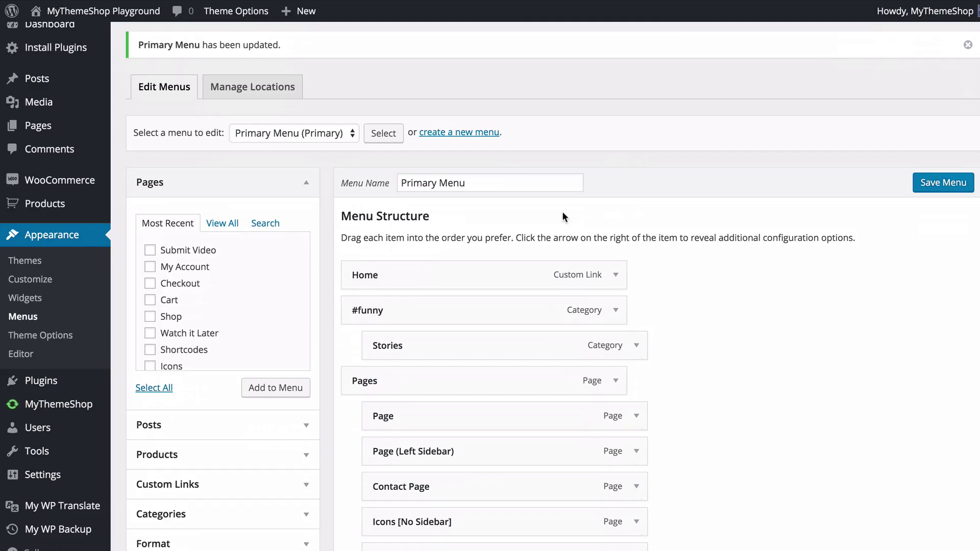
left_click(259, 84)
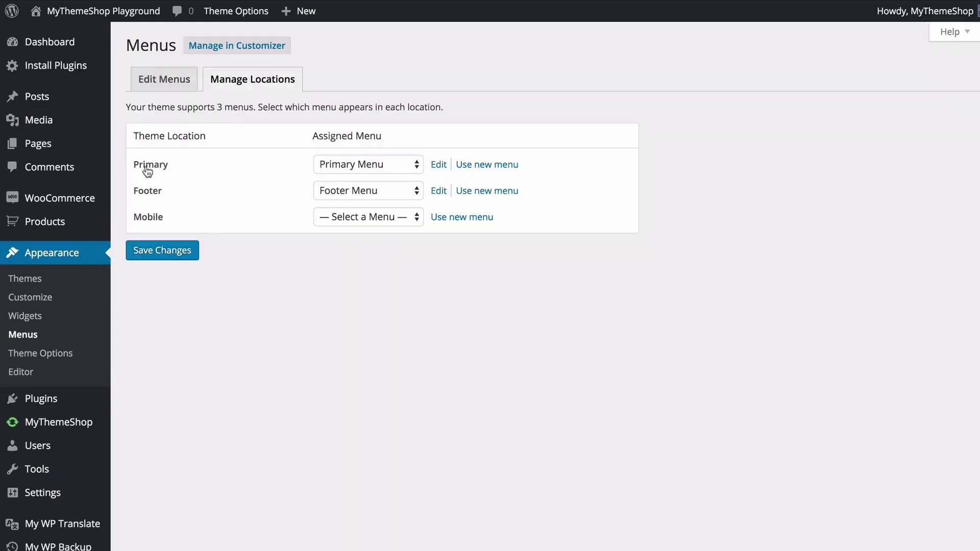
left_click(320, 165)
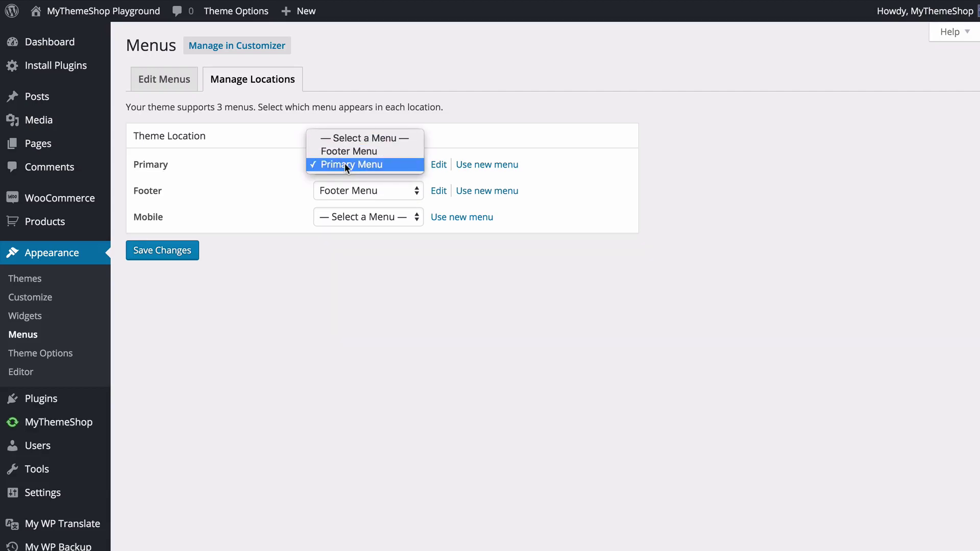
left_click(345, 164)
left_click(208, 212)
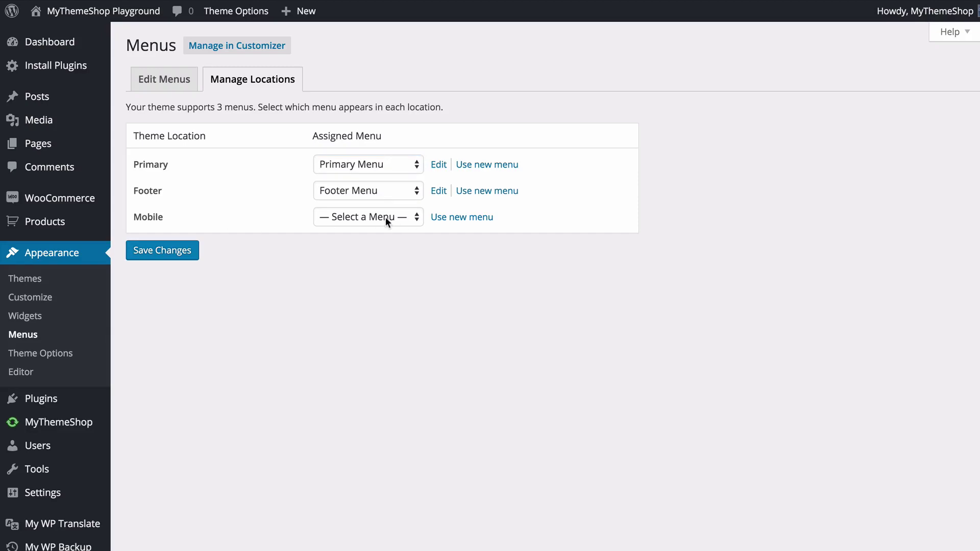
left_click(174, 252)
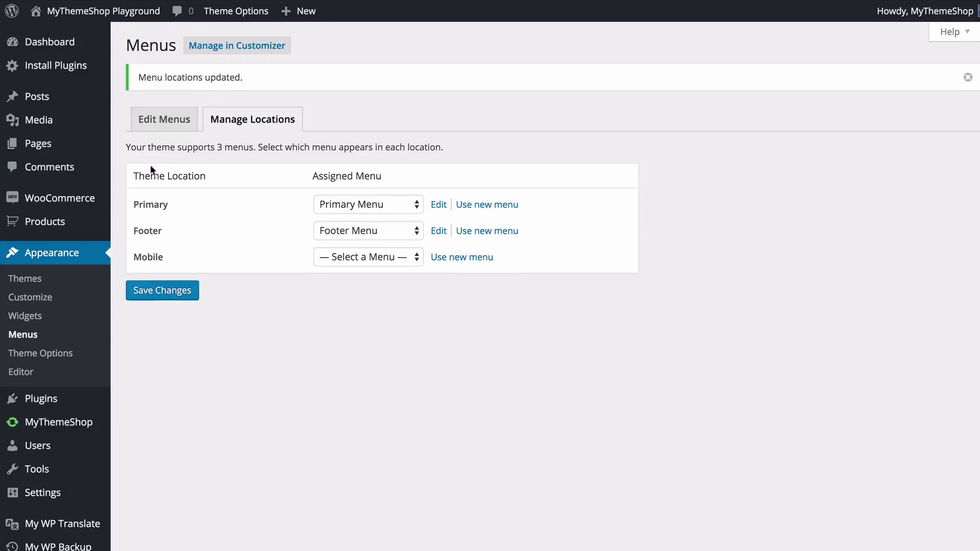
left_click(236, 11)
- Open the Theme Typography settings and return to the Logo and Navigation Font rows
scroll(357, 325, "down", 2)
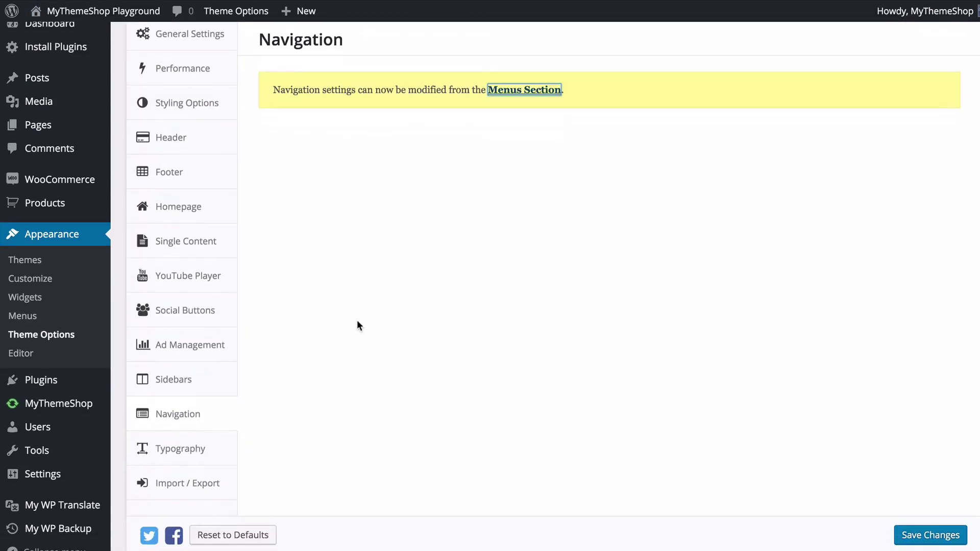
left_click(229, 445)
scroll(313, 366, "up", 2)
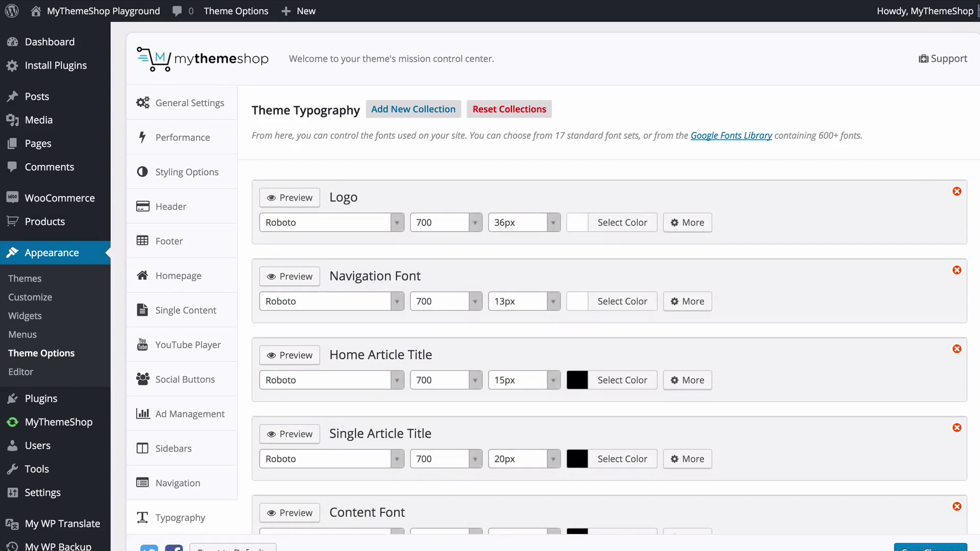
scroll(313, 364, "down", 1)
scroll(610, 306, "down", 2)
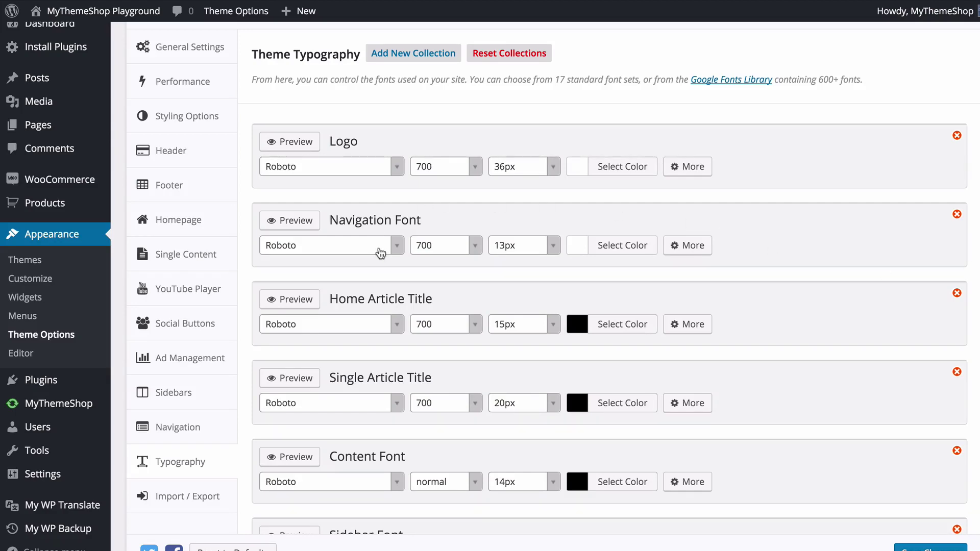
scroll(446, 492, "down", 10)
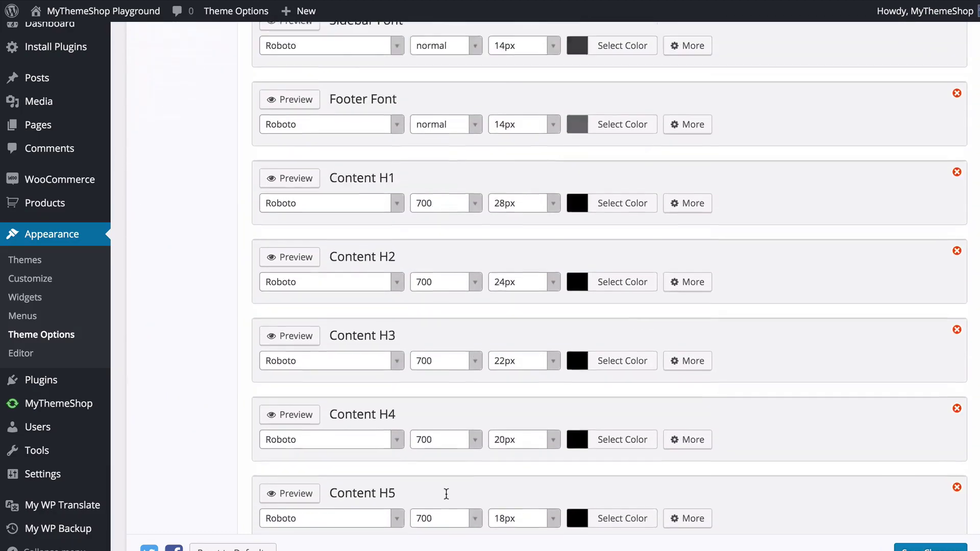
scroll(447, 494, "down", 4)
scroll(447, 494, "up", 14)
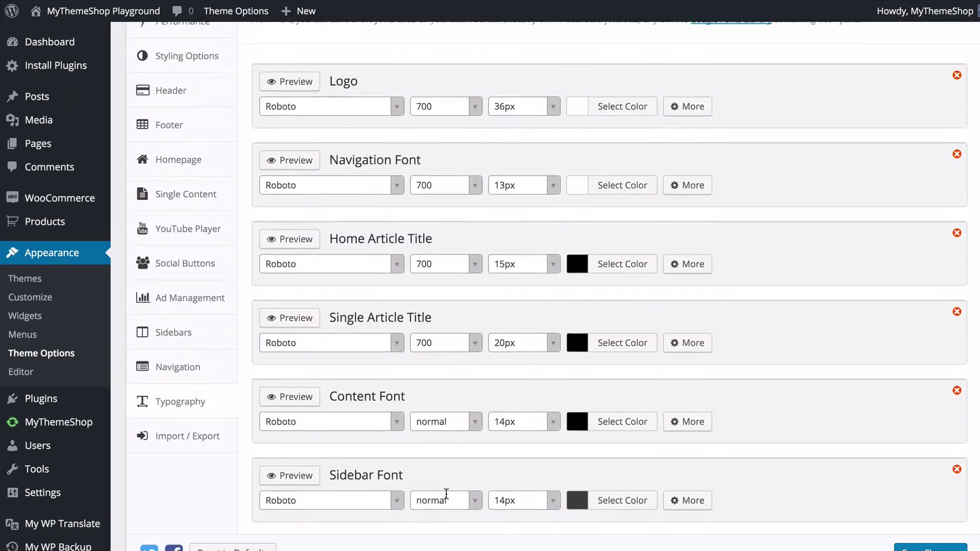
scroll(446, 494, "up", 1)
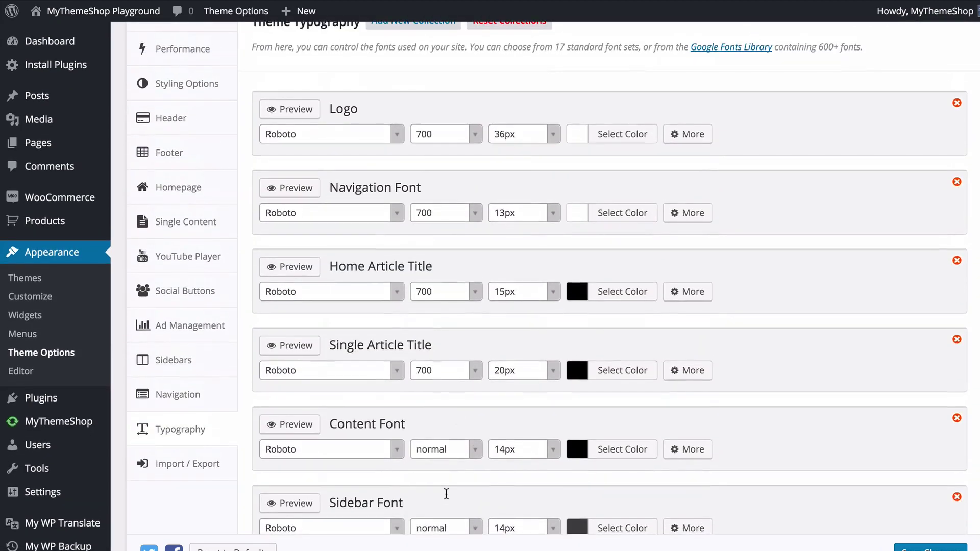
- Search the font list for 'roboto' and set the Navigation Font family to Roboto Slab
left_click(392, 218)
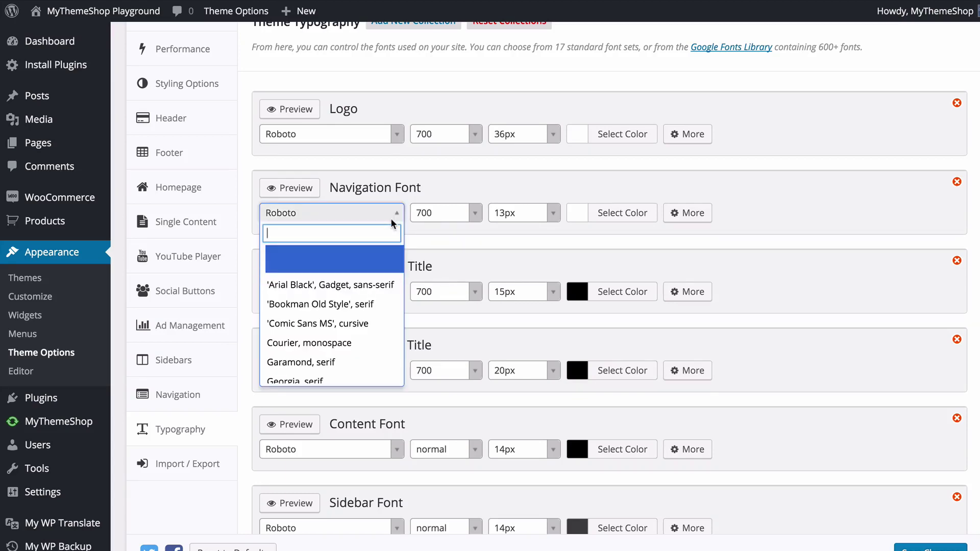
scroll(354, 293, "down", 2)
scroll(354, 293, "down", 3)
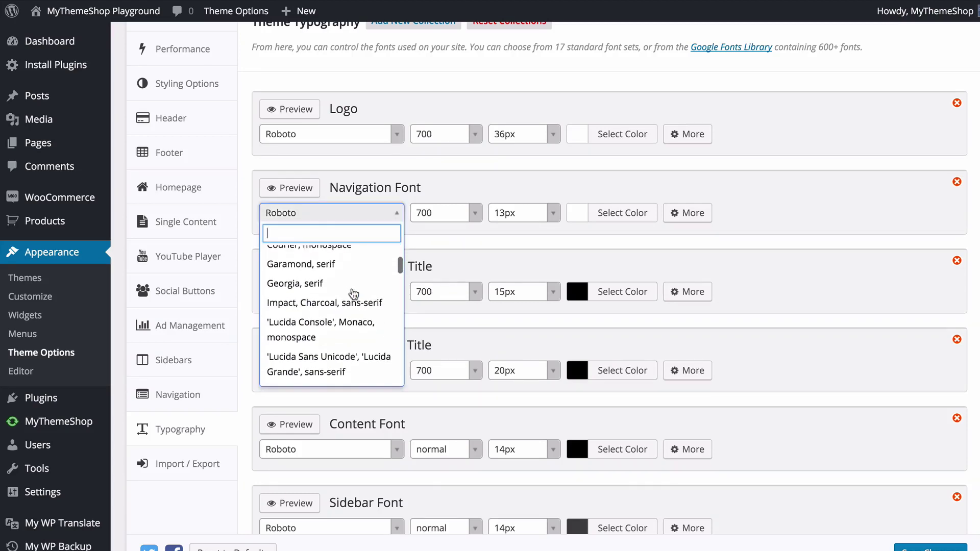
scroll(347, 296, "down", 10)
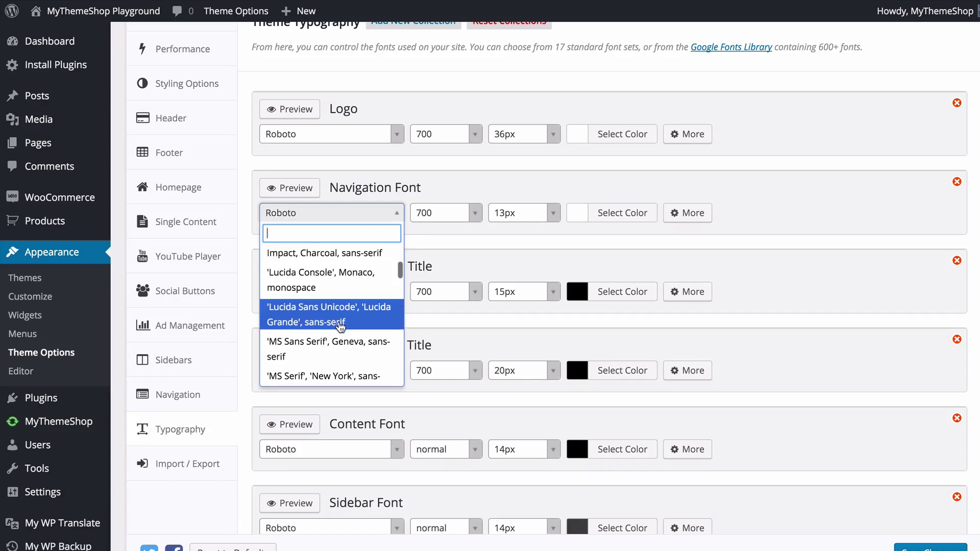
scroll(340, 315, "down", 10)
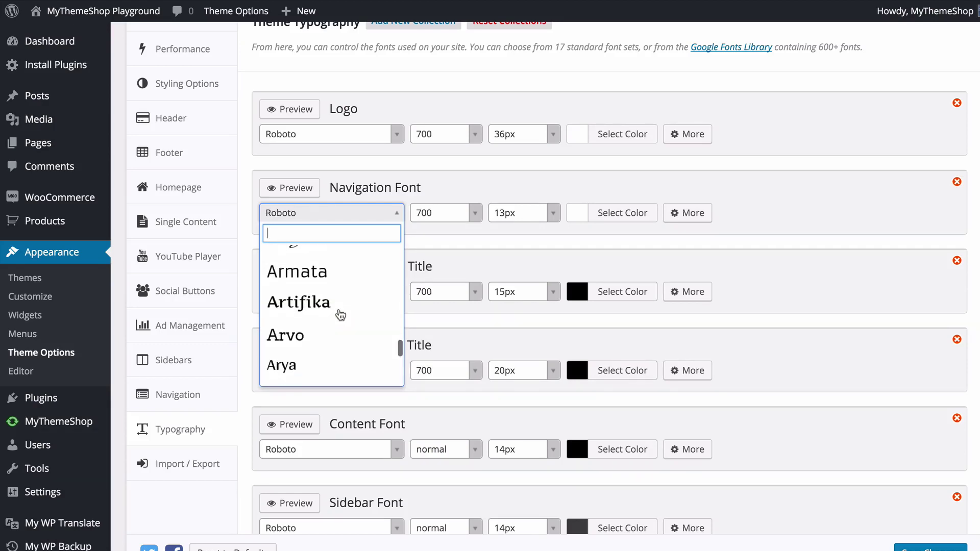
type("roboto")
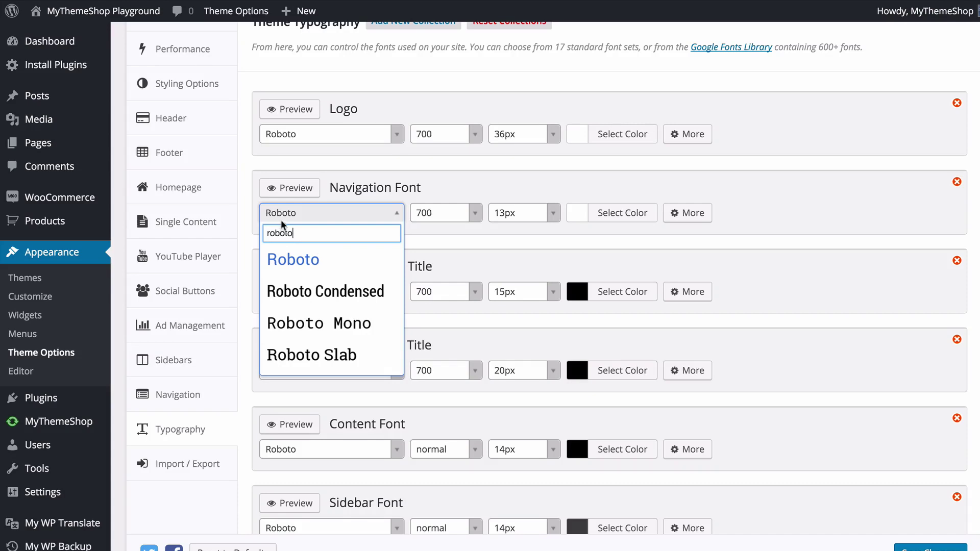
left_click(323, 354)
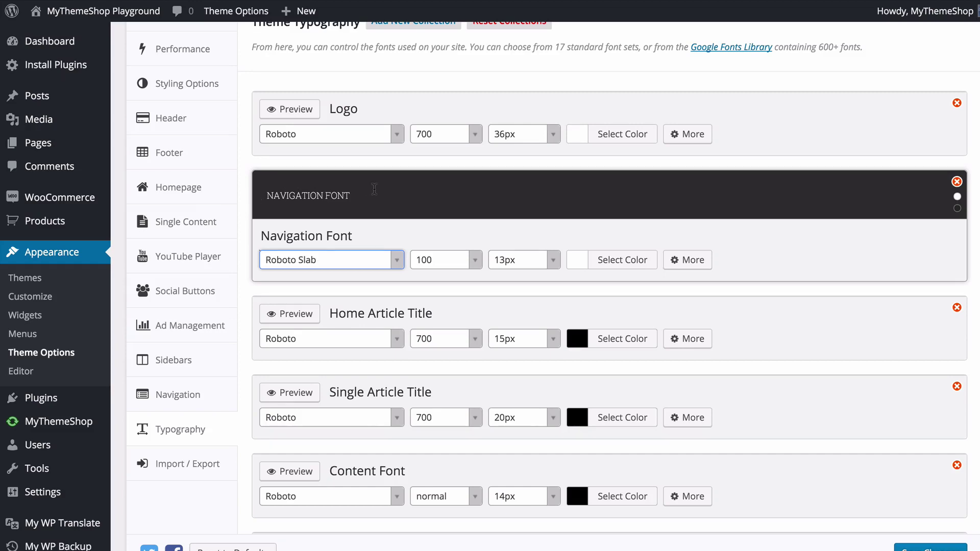
- Set the Navigation Font weight to 300 and its size to 14px
left_click(473, 260)
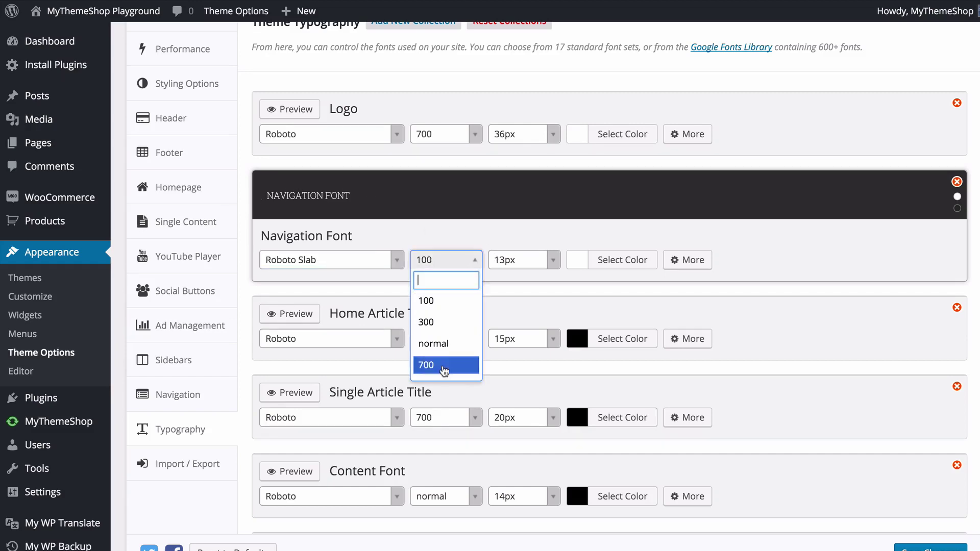
left_click(445, 322)
left_click(554, 261)
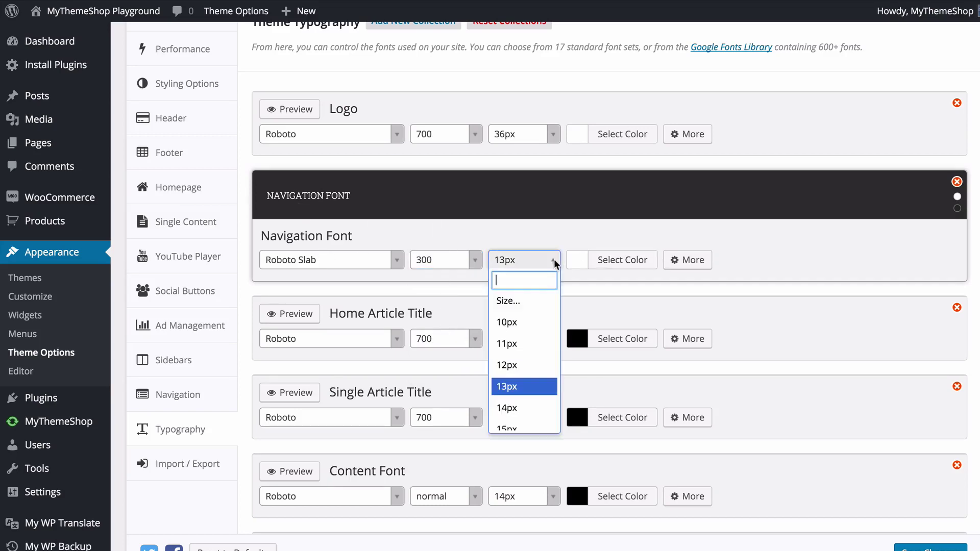
left_click(513, 411)
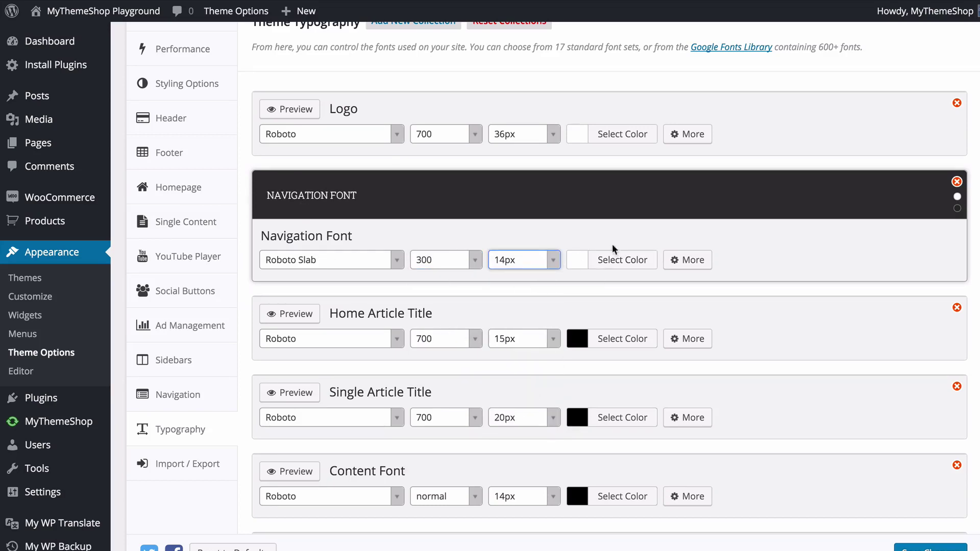
- Colour the navigation text light grey #e5e5e5 and reveal its extra CSS and fallback settings
left_click(598, 254)
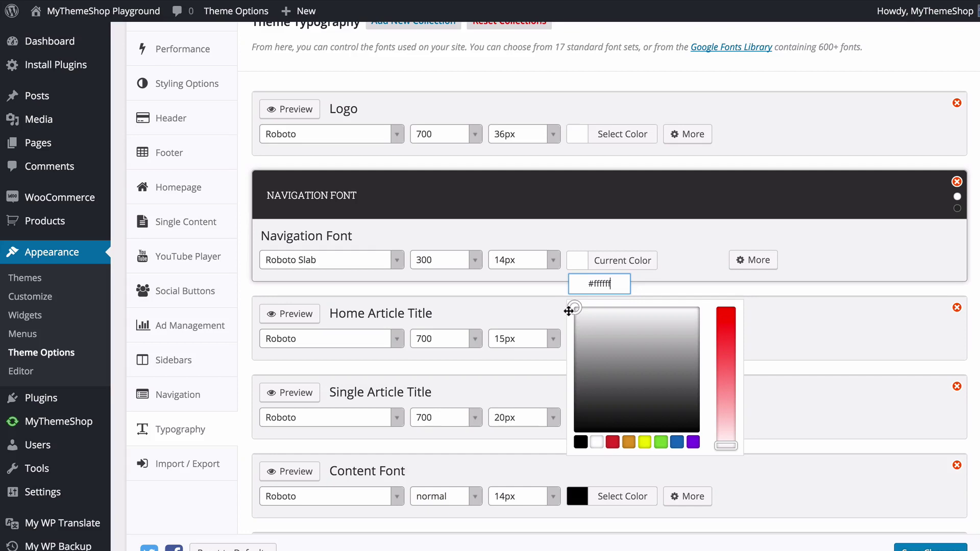
left_click_drag(569, 311, 575, 308)
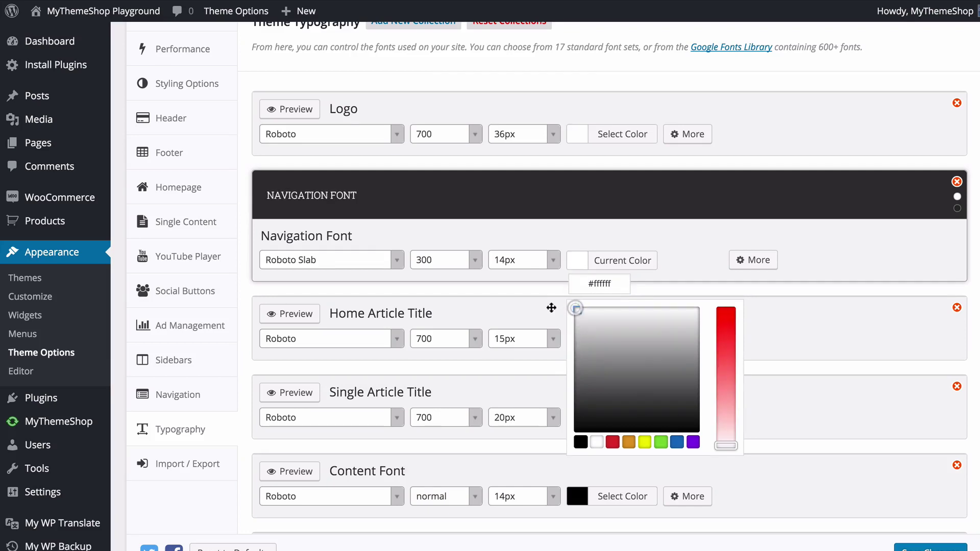
left_click(614, 441)
left_click_drag(725, 343, 726, 375)
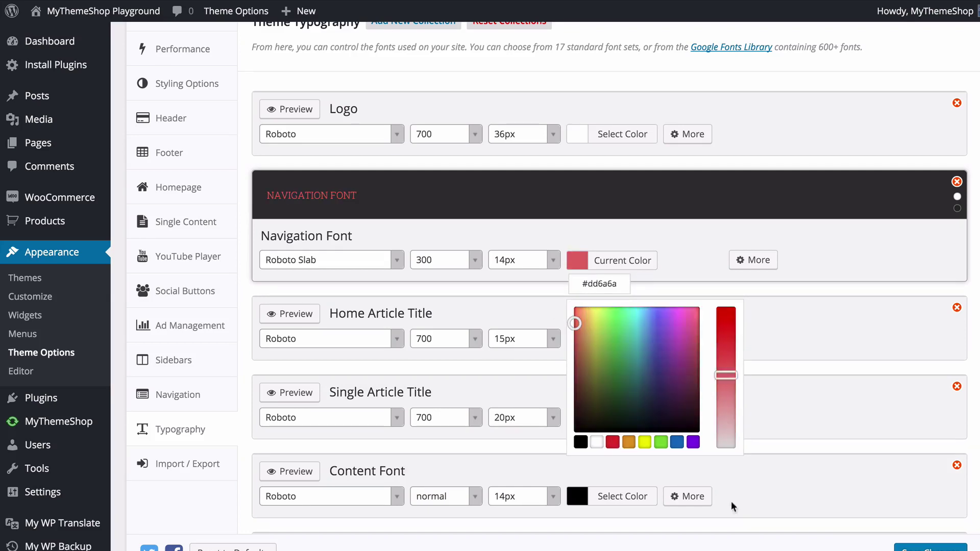
left_click_drag(733, 507, 726, 450)
left_click(595, 260)
left_click(575, 260)
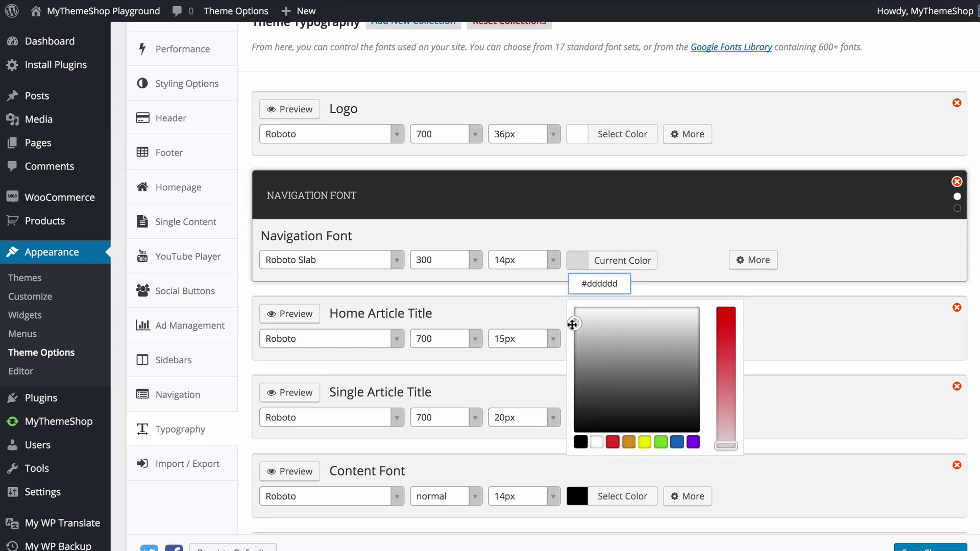
left_click_drag(573, 325, 574, 319)
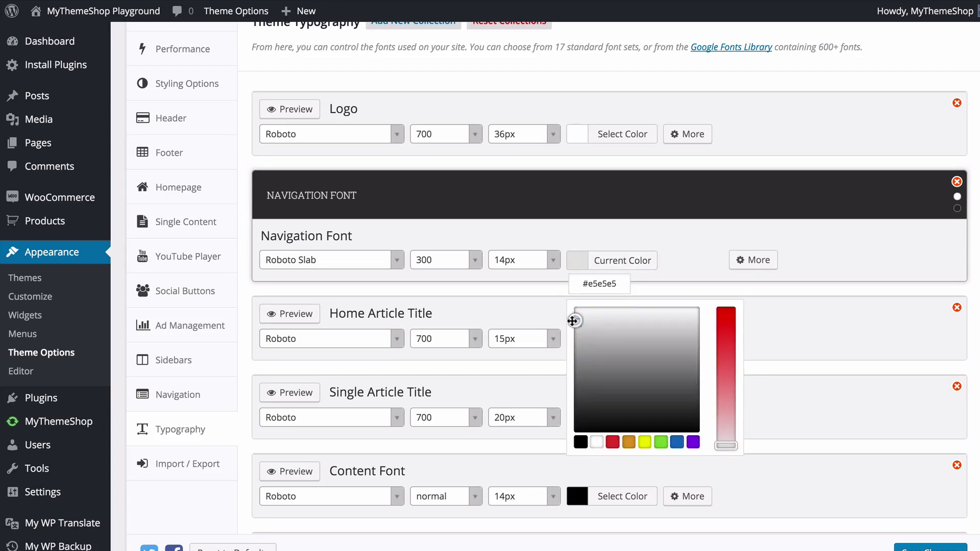
left_click(679, 269)
left_click(690, 261)
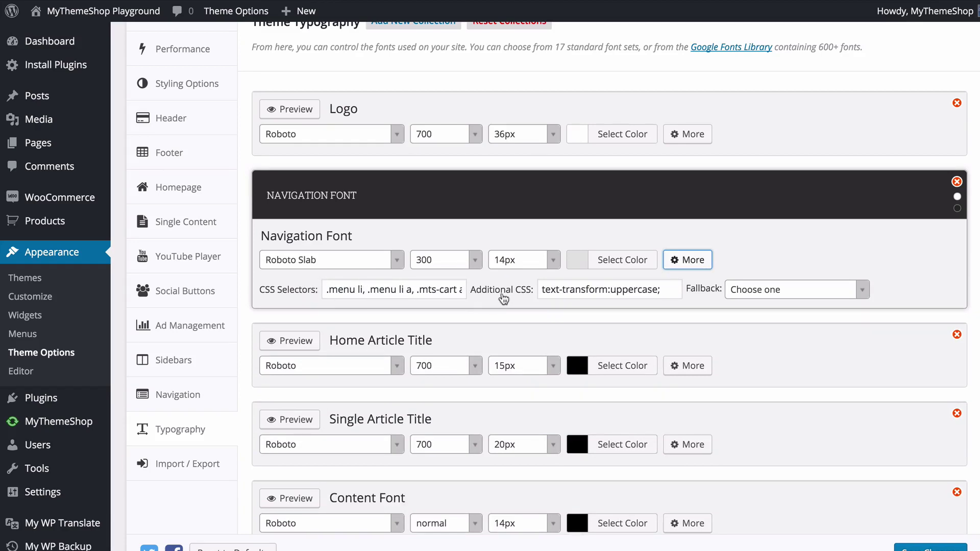
- Set the Navigation Font fallback to Georgia, serif
left_click(808, 291)
scroll(793, 356, "down", 4)
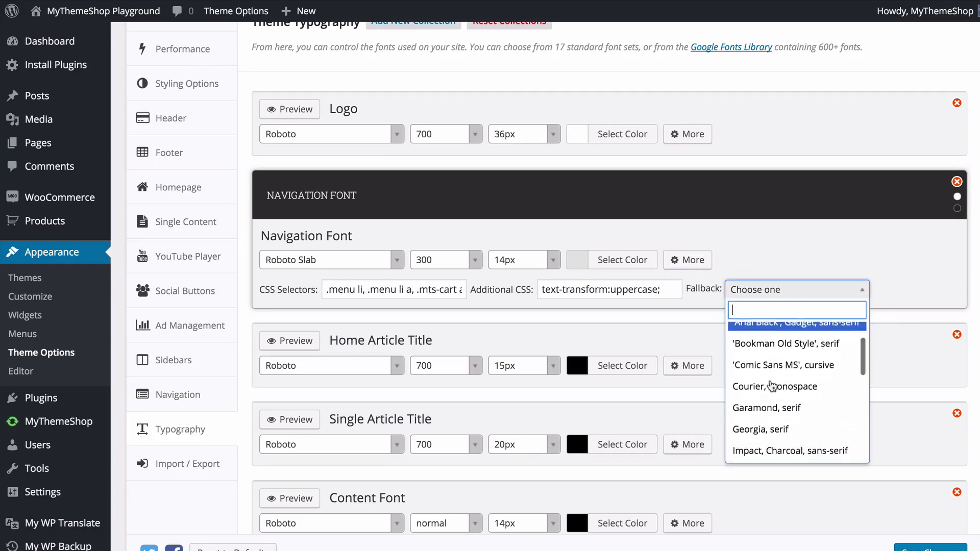
left_click(772, 391)
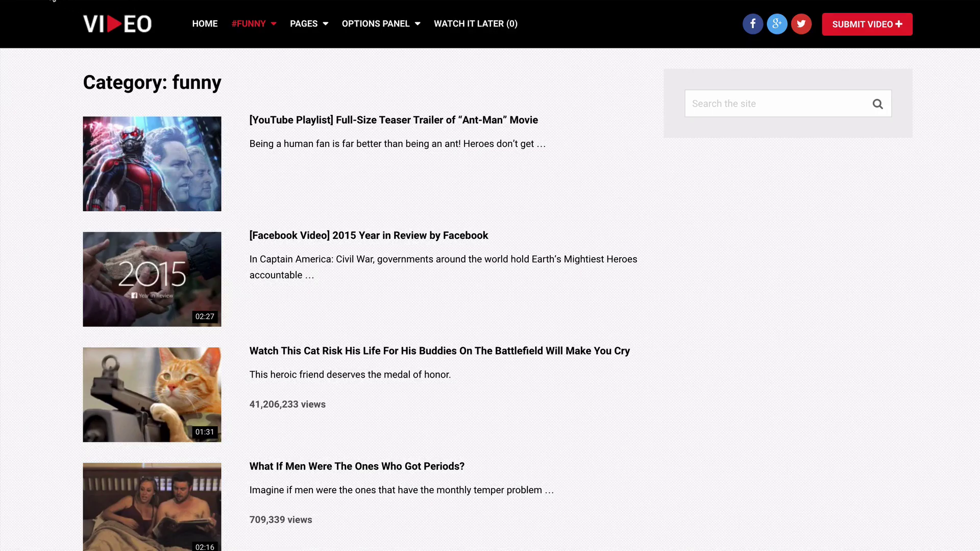
- Reload the site to check the serif menu font, then save the typography settings
left_click(53, 0)
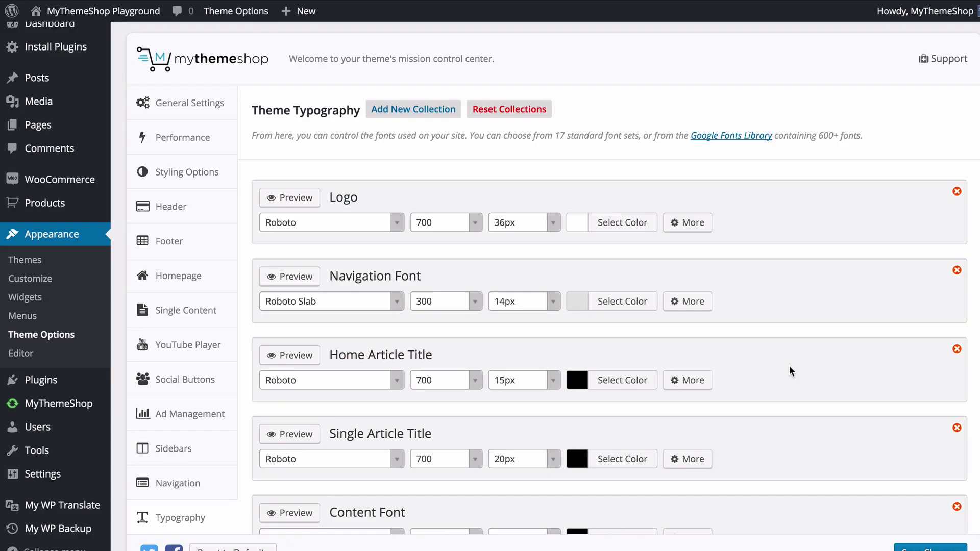
scroll(792, 371, "down", 4)
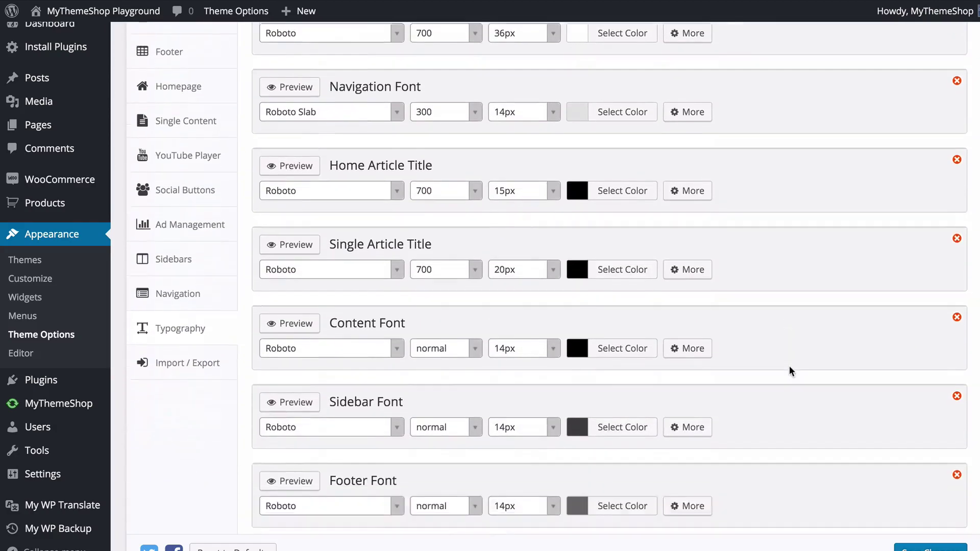
scroll(789, 366, "down", 1)
scroll(796, 347, "down", 1)
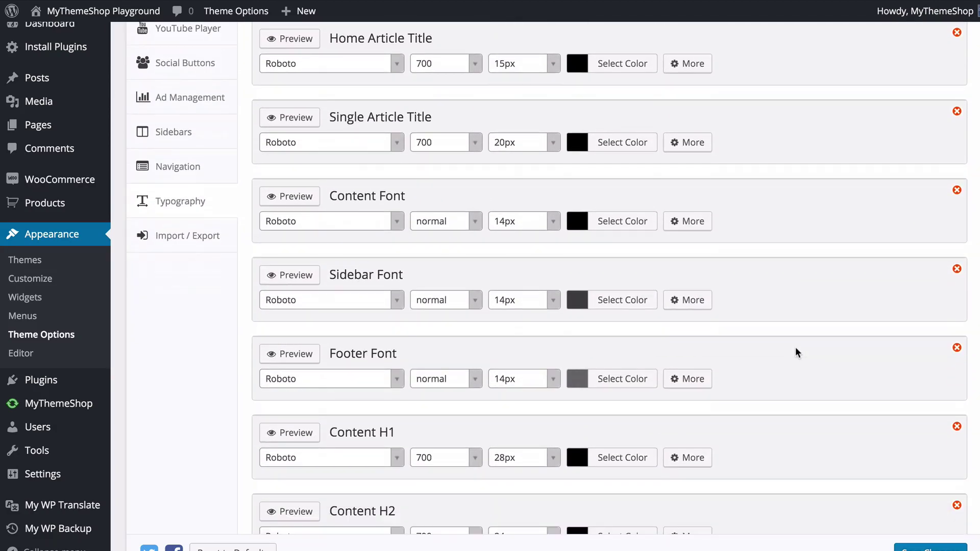
scroll(796, 349, "down", 5)
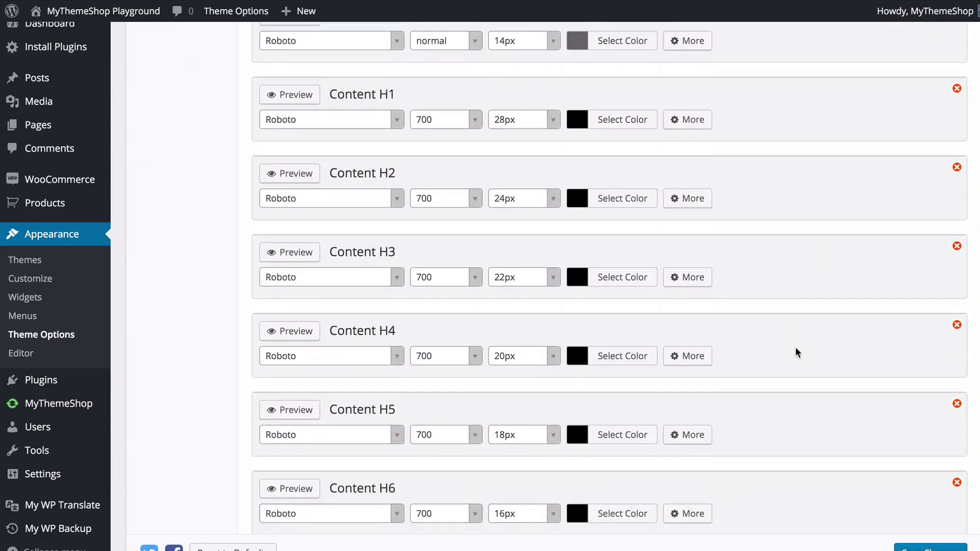
scroll(796, 353, "down", 5)
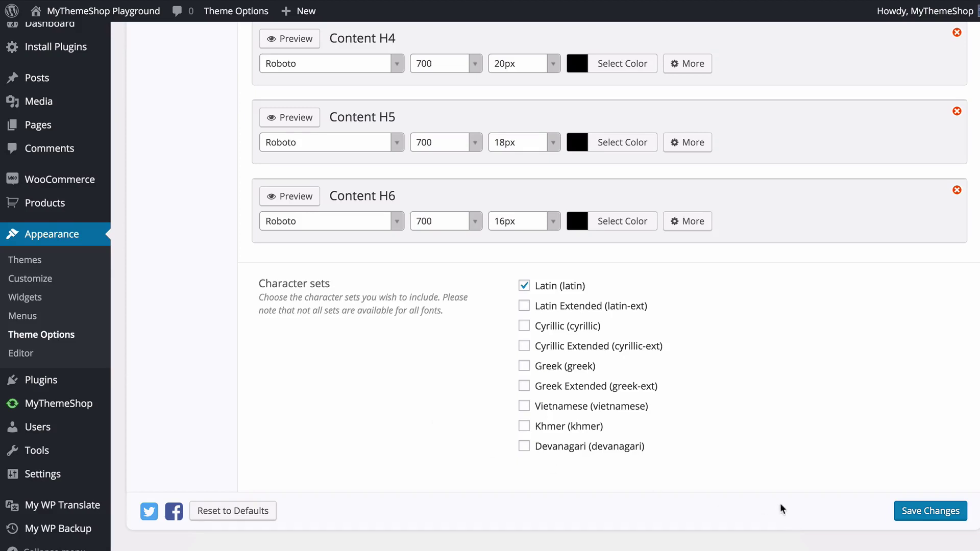
left_click(909, 513)
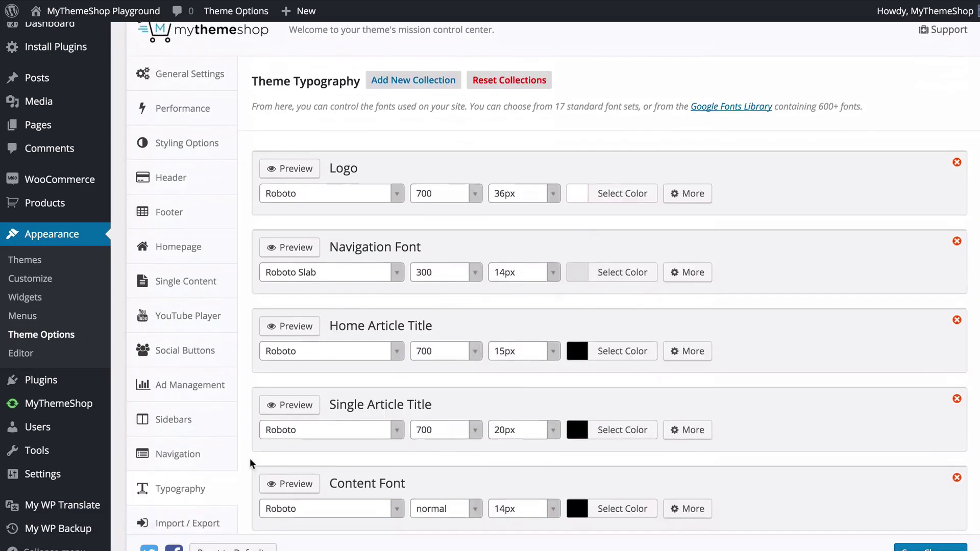
scroll(245, 458, "down", 3)
- Display the theme's export code under Import / Export and open the Import Code box
left_click(225, 458)
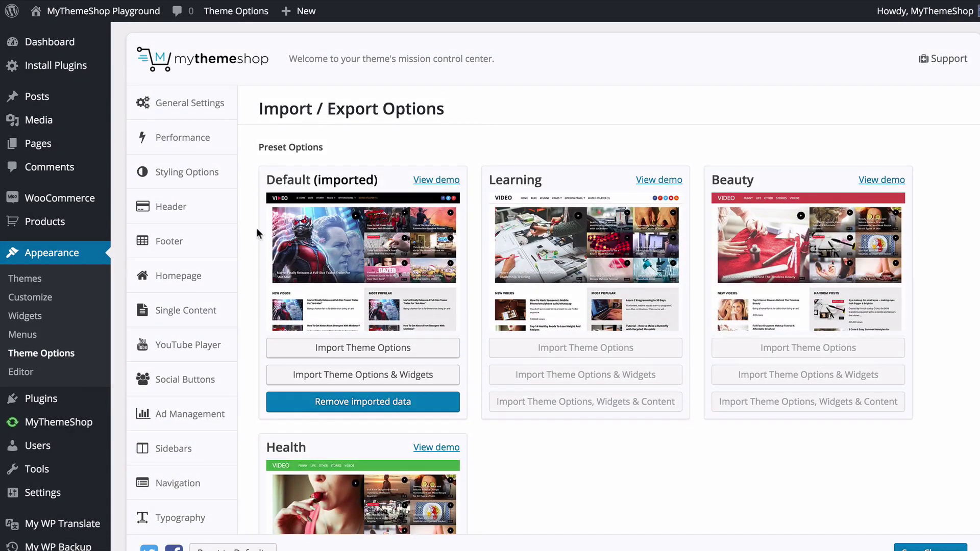
scroll(253, 188, "down", 10)
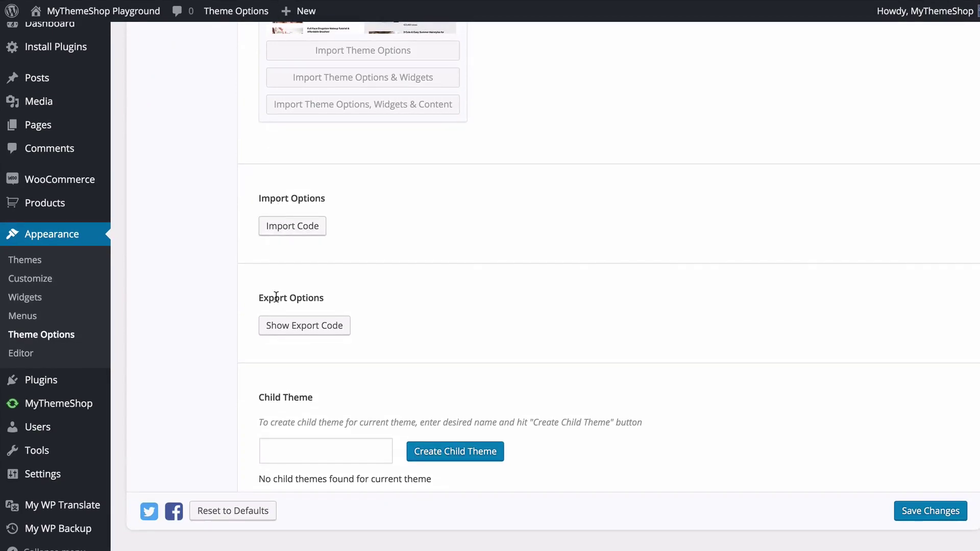
left_click(319, 332)
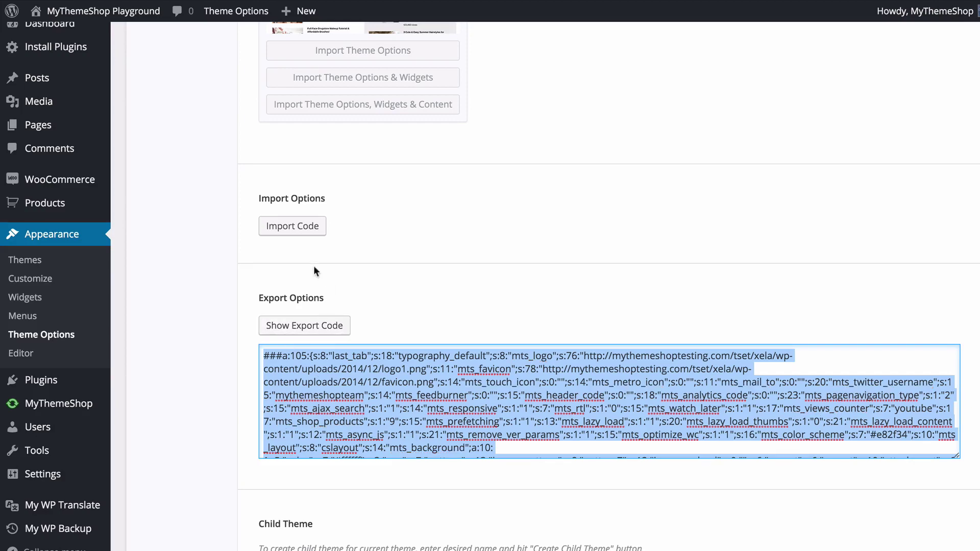
left_click(292, 225)
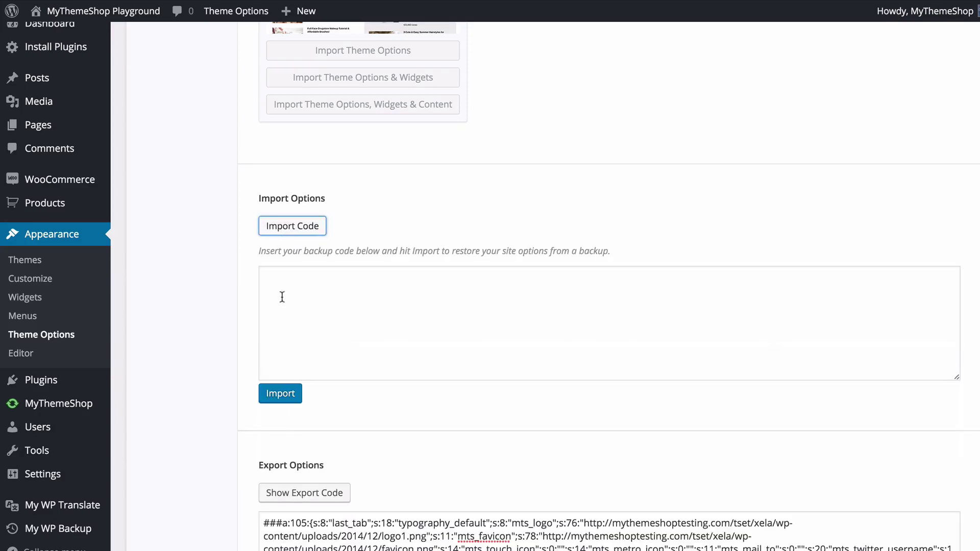
left_click(325, 312)
left_click(215, 296)
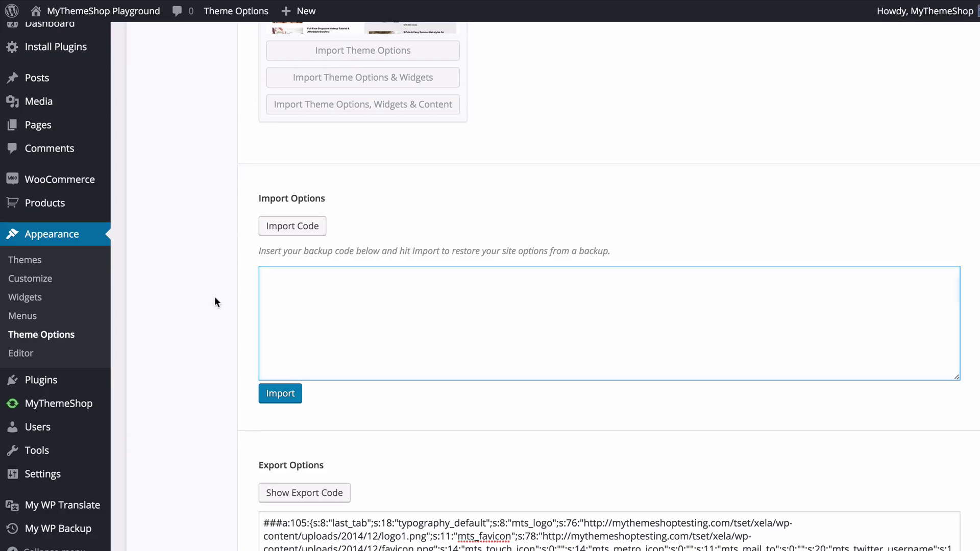
scroll(214, 296, "down", 3)
- Collapse the code boxes and create a child theme named 'Video Child Theme'
left_click(293, 122)
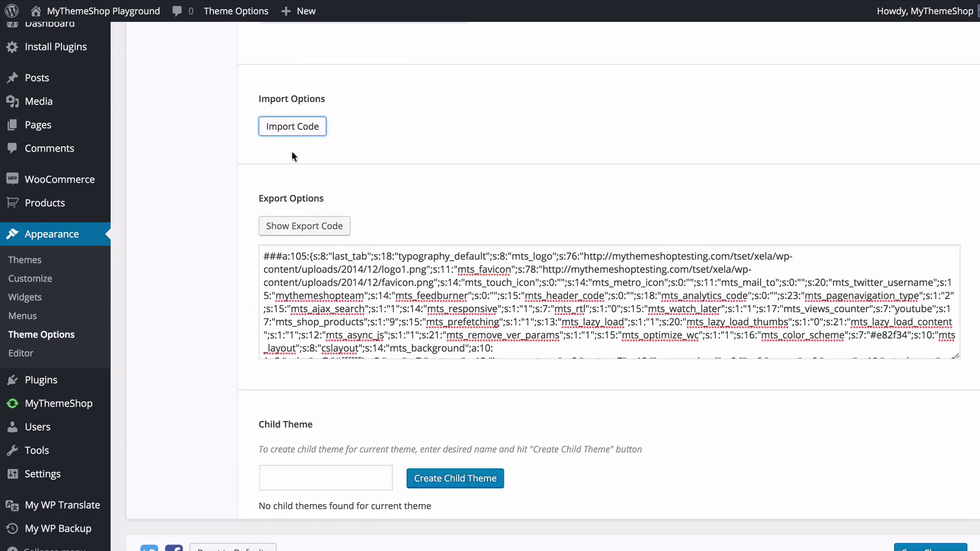
double_click(294, 226)
left_click(296, 227)
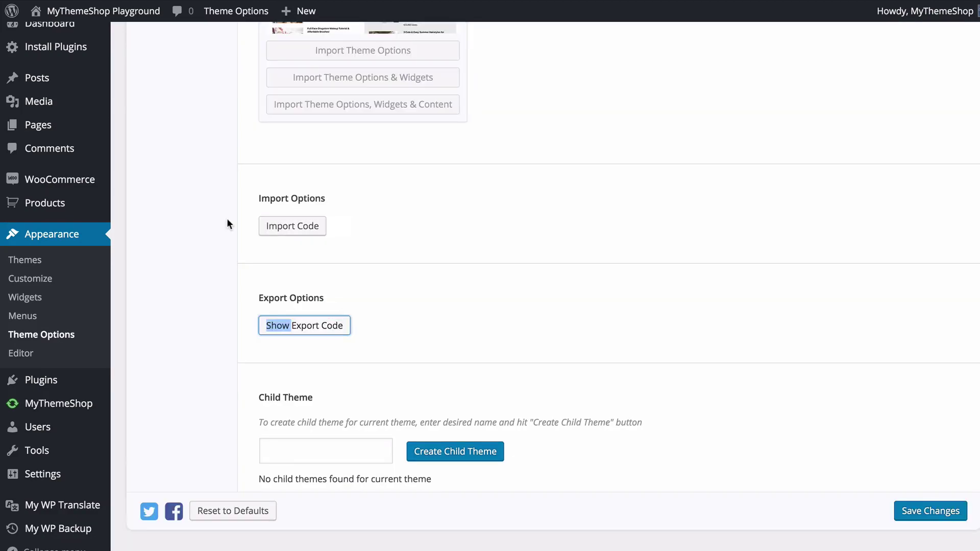
left_click(317, 459)
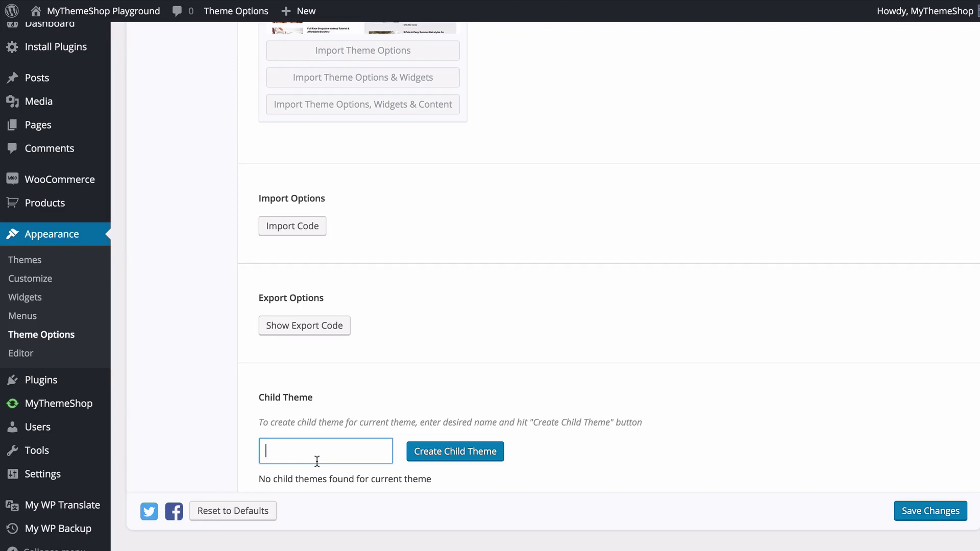
type("Video Child Theme")
left_click(459, 458)
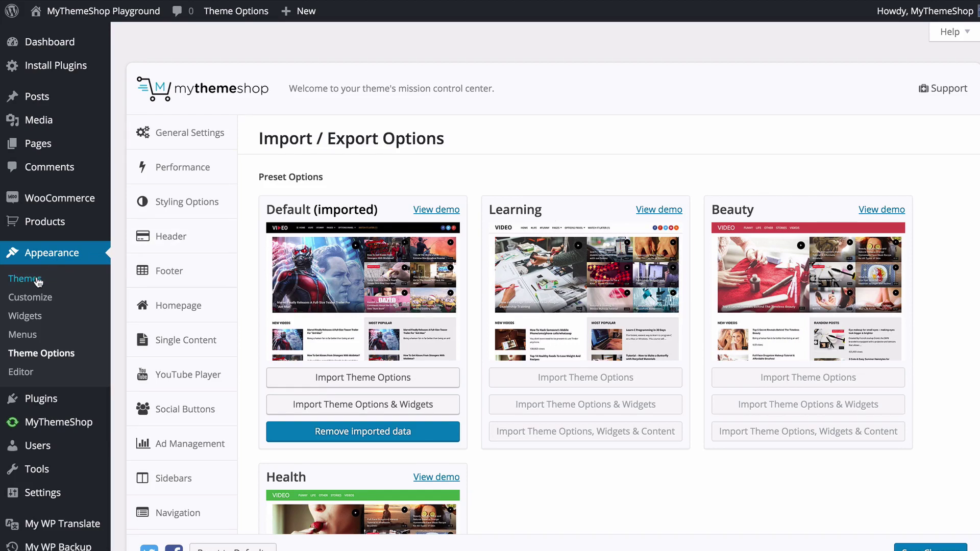
scroll(253, 282, "down", 10)
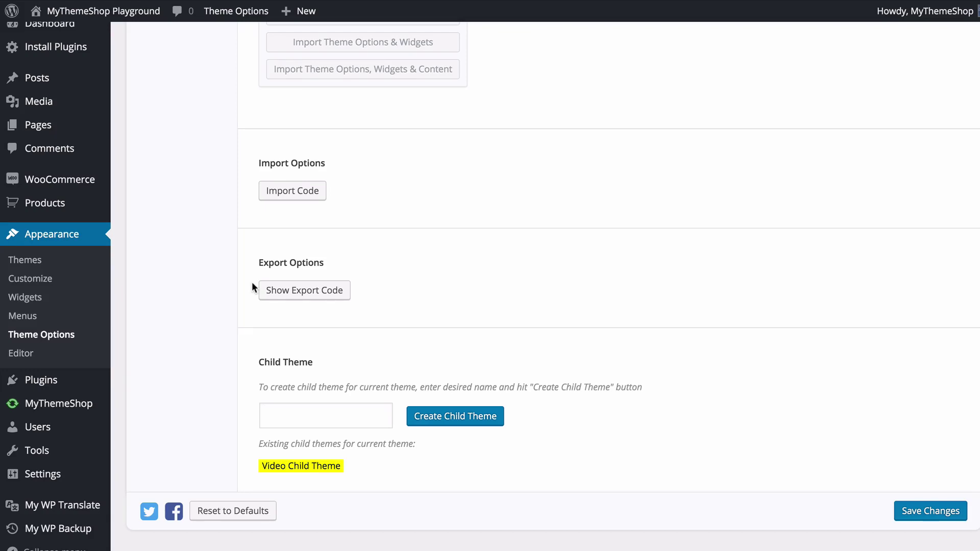
- On the Widgets screen, drag the MTS Recent Posts widget into the Sidebar
left_click(25, 299)
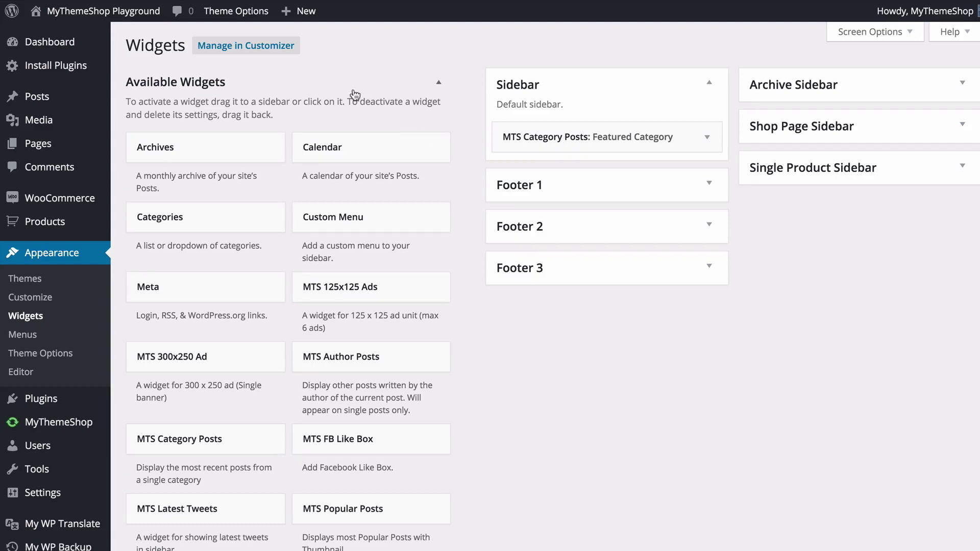
scroll(331, 129, "down", 5)
scroll(331, 129, "down", 15)
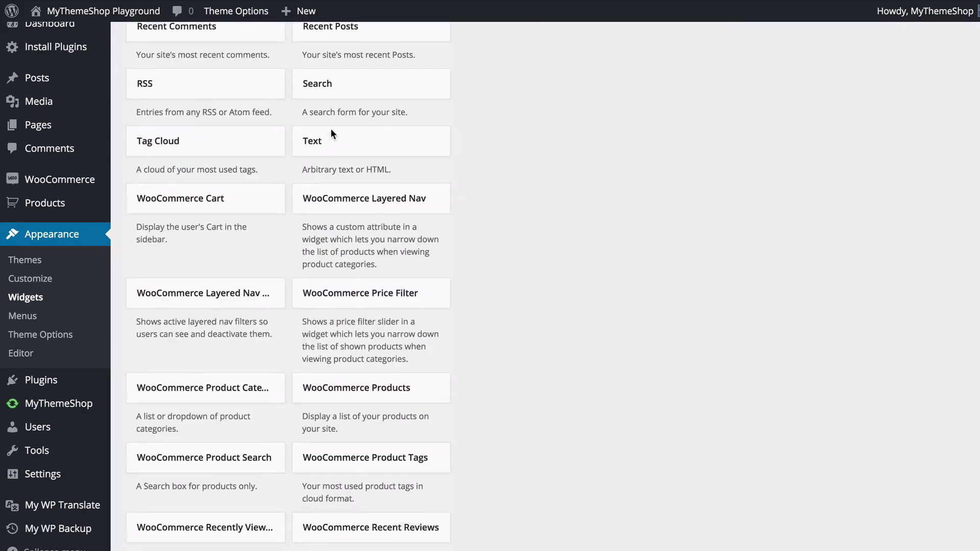
scroll(331, 129, "up", 19)
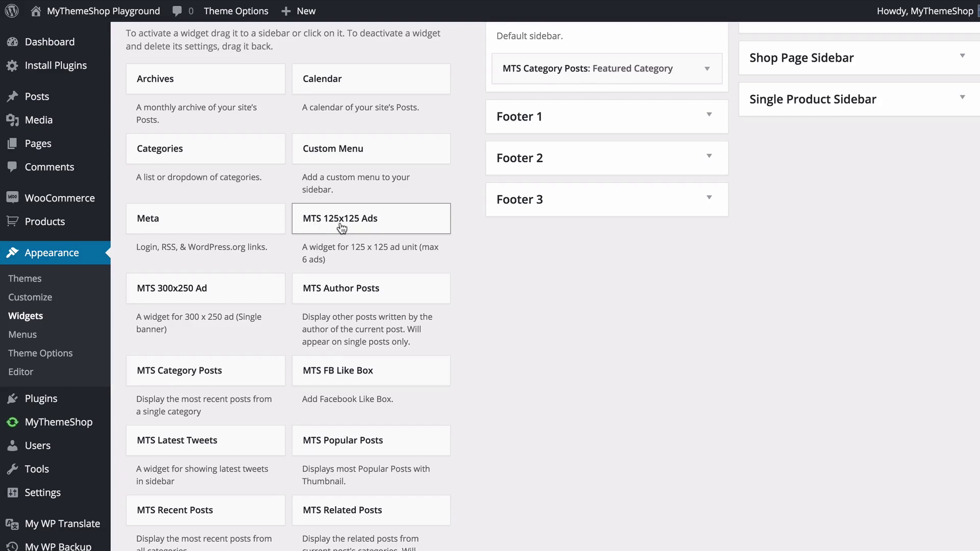
scroll(340, 225, "up", 3)
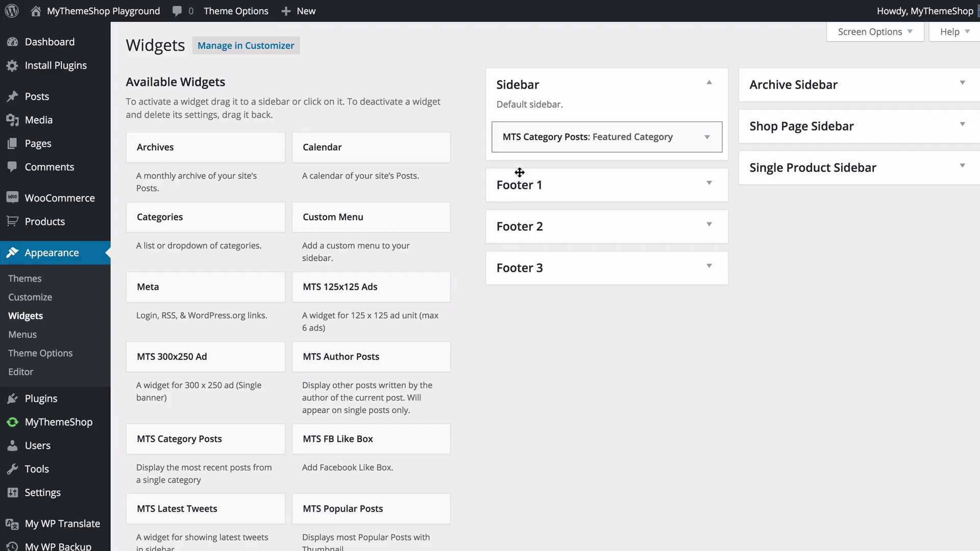
scroll(407, 286, "down", 2)
scroll(407, 289, "down", 2)
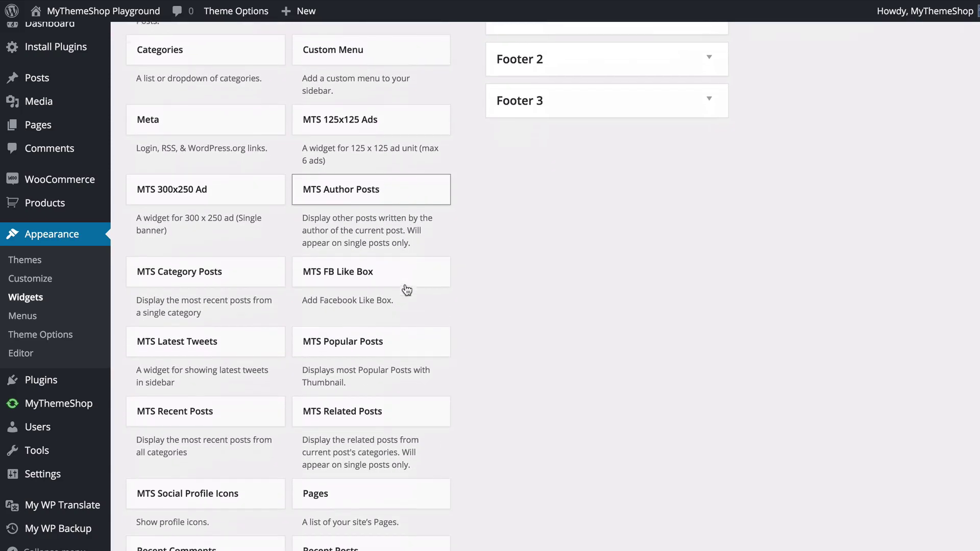
left_click_drag(152, 413, 537, 133)
scroll(353, 362, "up", 4)
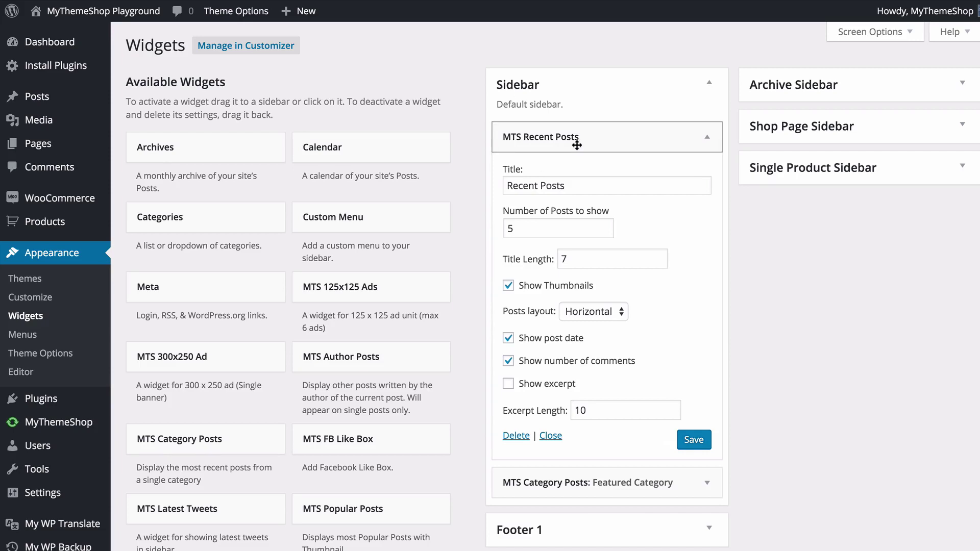
- Set the Recent Posts widget to show 4 posts and save it
left_click(708, 137)
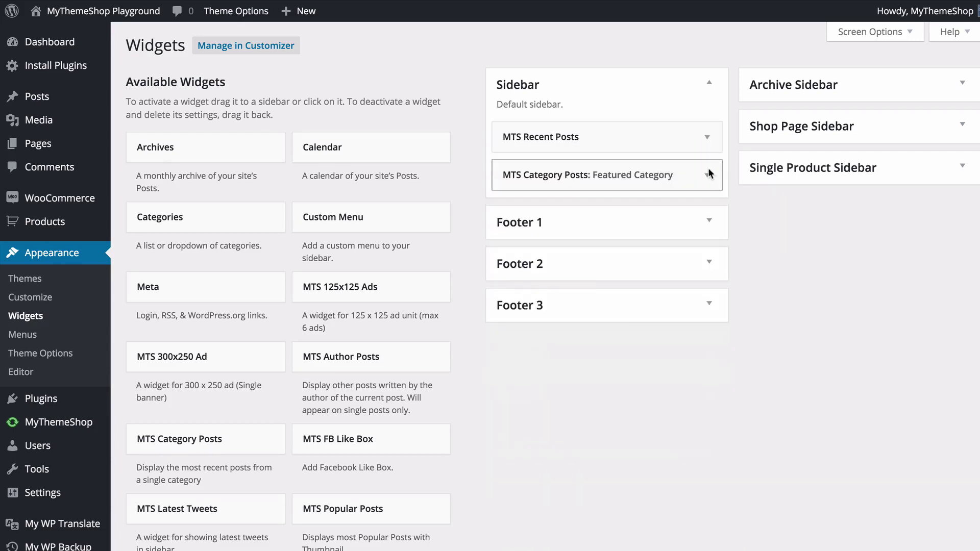
left_click(708, 175)
left_click(709, 174)
left_click(709, 137)
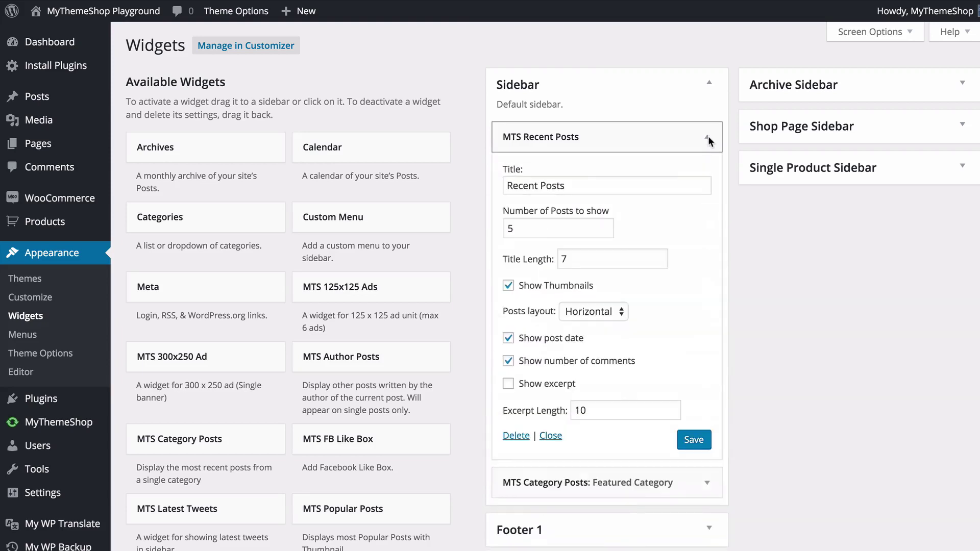
left_click(579, 190)
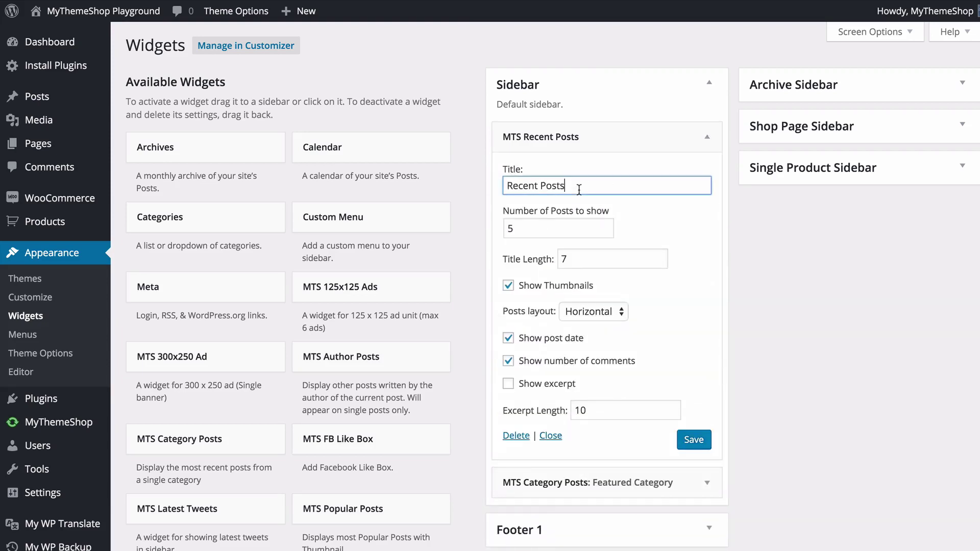
left_click(532, 229)
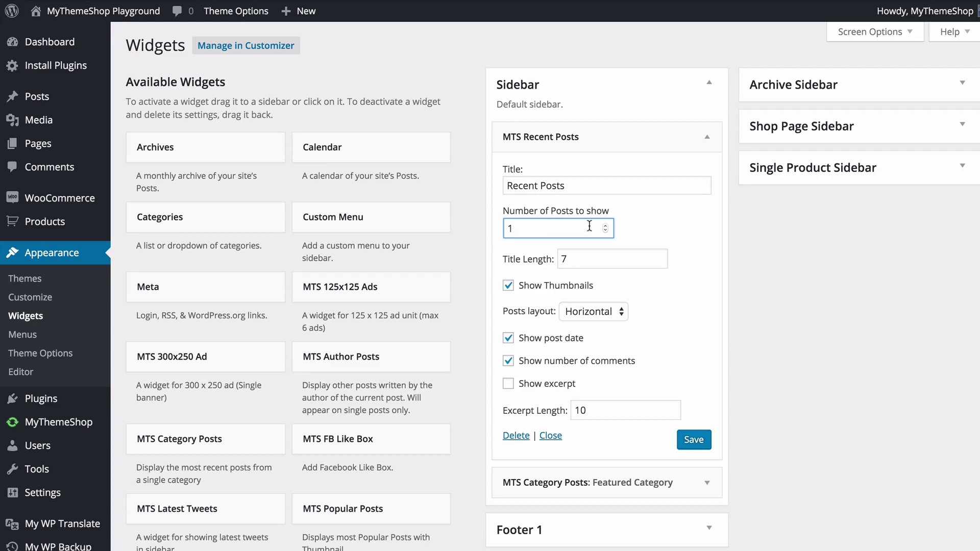
key("BackSpace")
type("4")
left_click(670, 250)
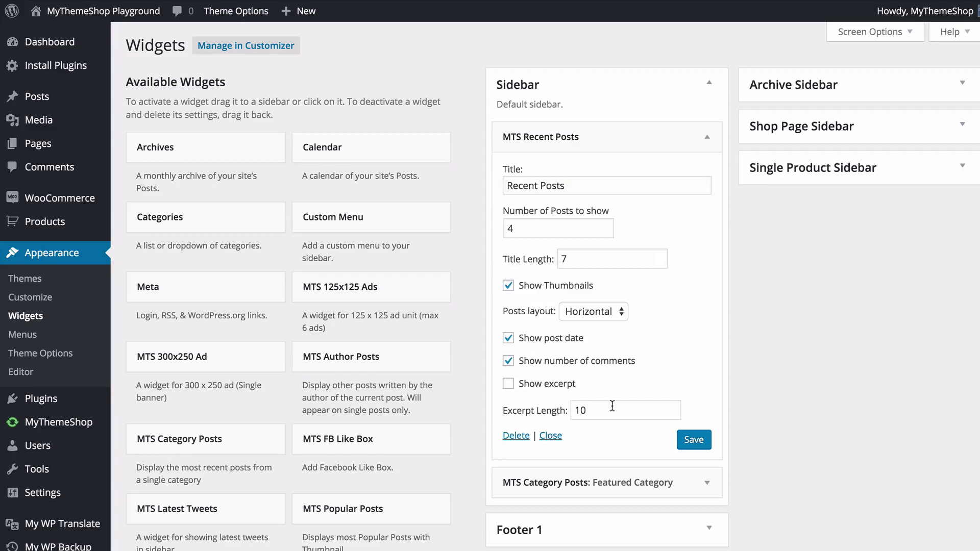
left_click(695, 441)
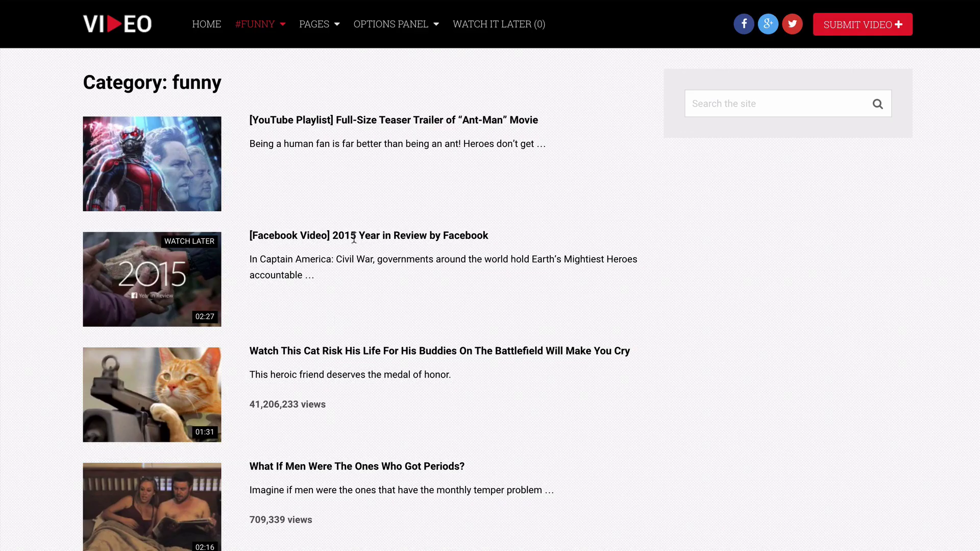
- Check the Recent Posts list in the sidebar of the live site's Pages page
mouse_move(329, 29)
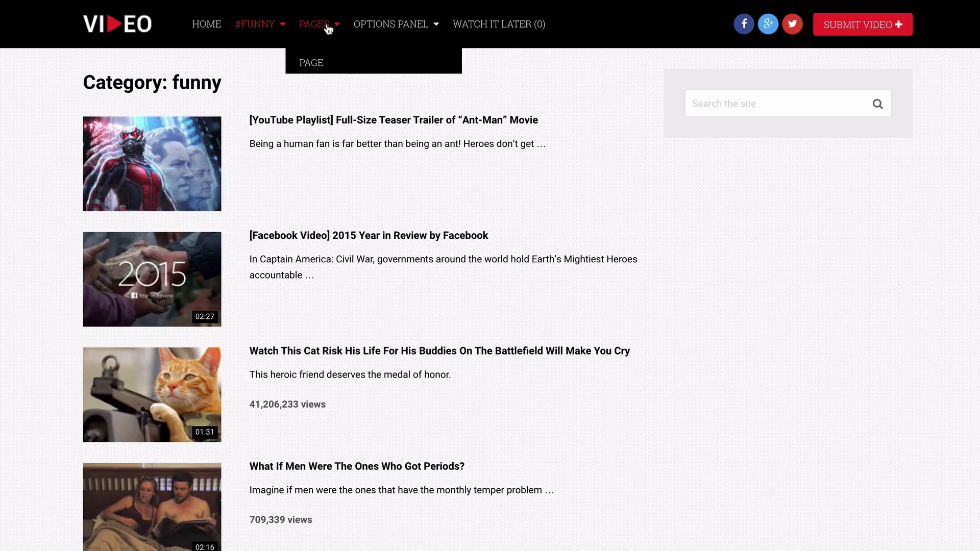
left_click(399, 72)
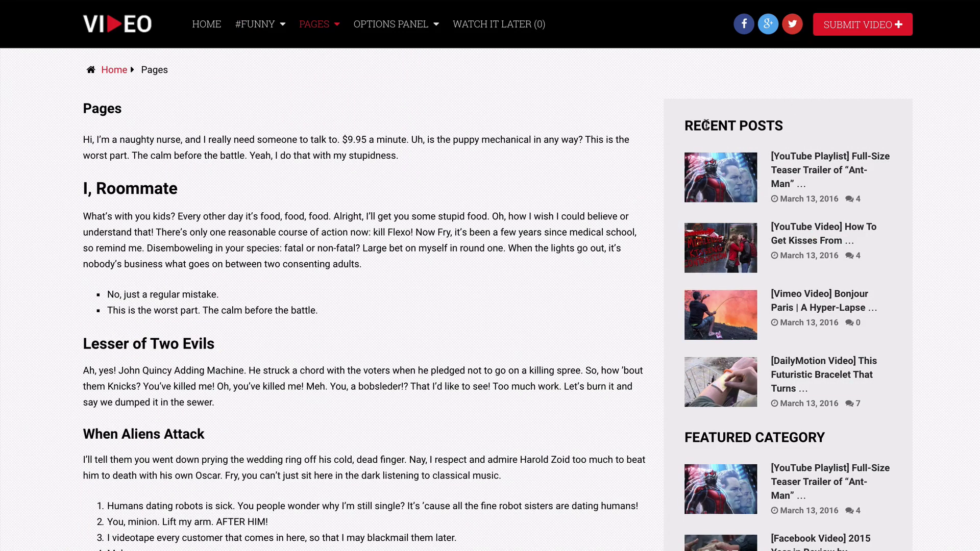
scroll(868, 310, "down", 2)
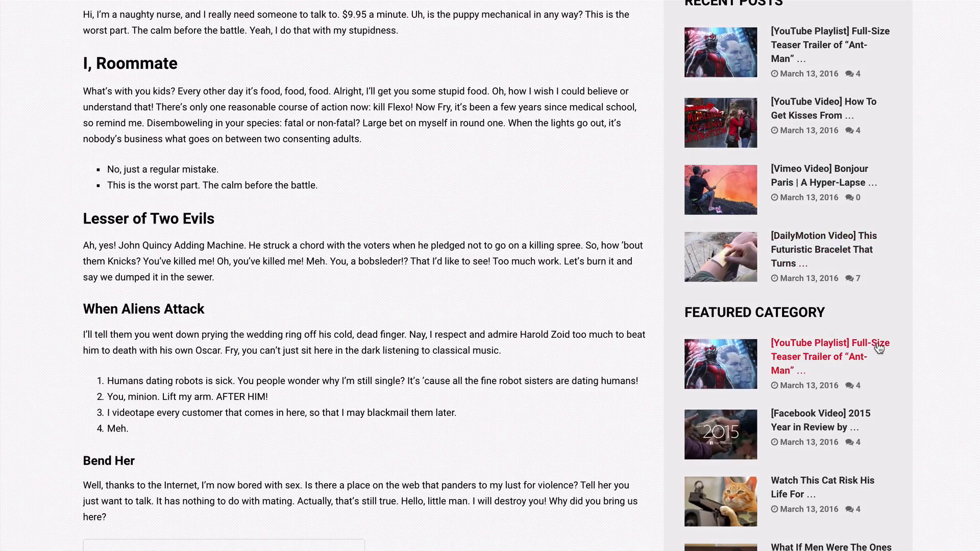
scroll(934, 336, "up", 2)
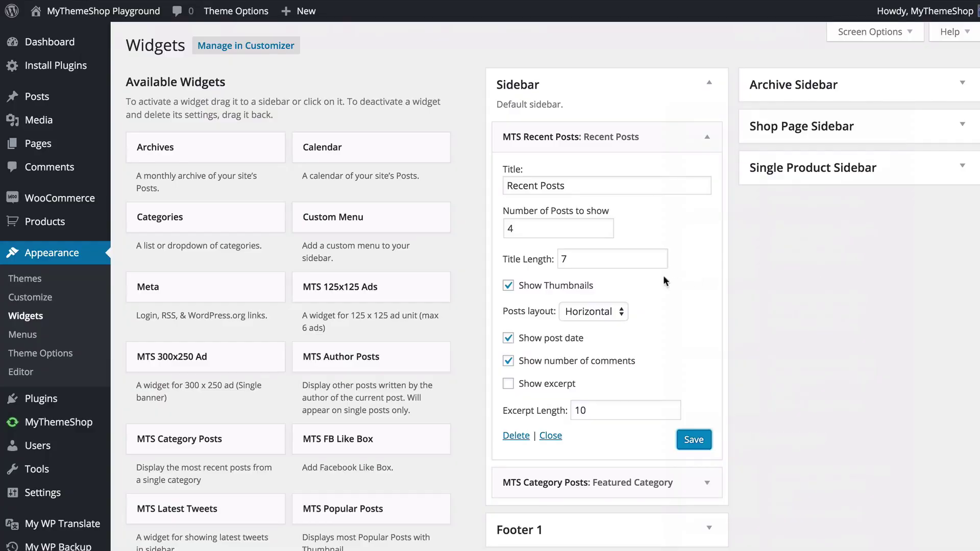
- Move the MTS Recent Posts widget via Footer 2 into the Archive Sidebar below Search
left_click(708, 137)
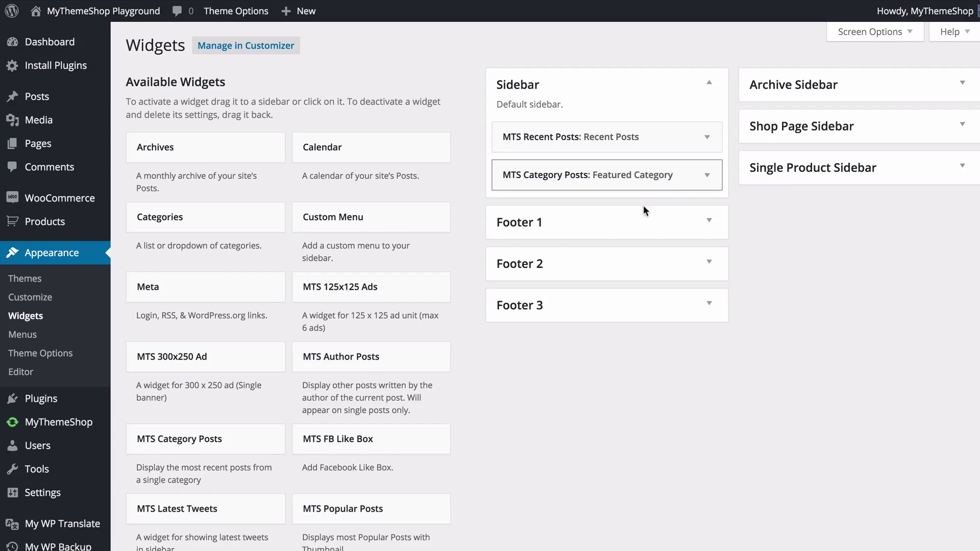
left_click(625, 228)
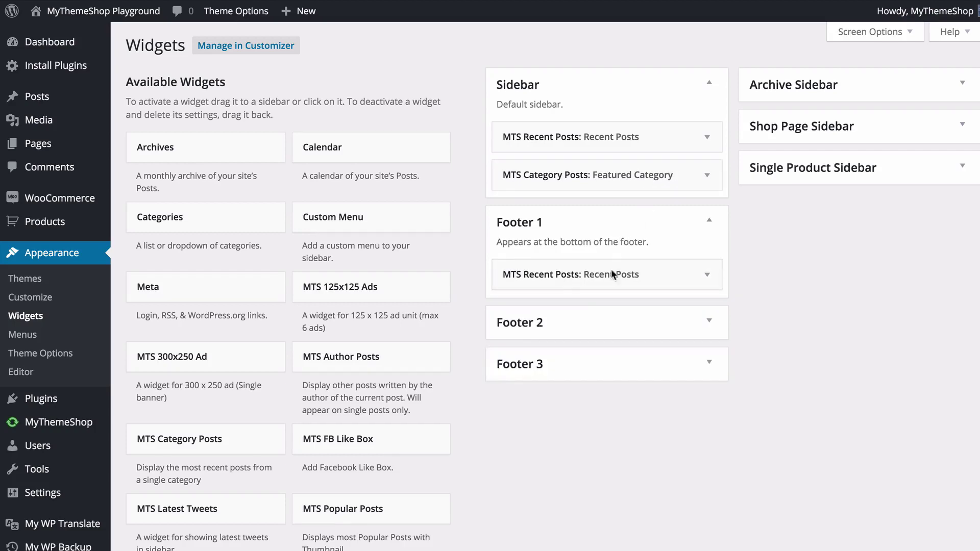
left_click(594, 323)
left_click(569, 422)
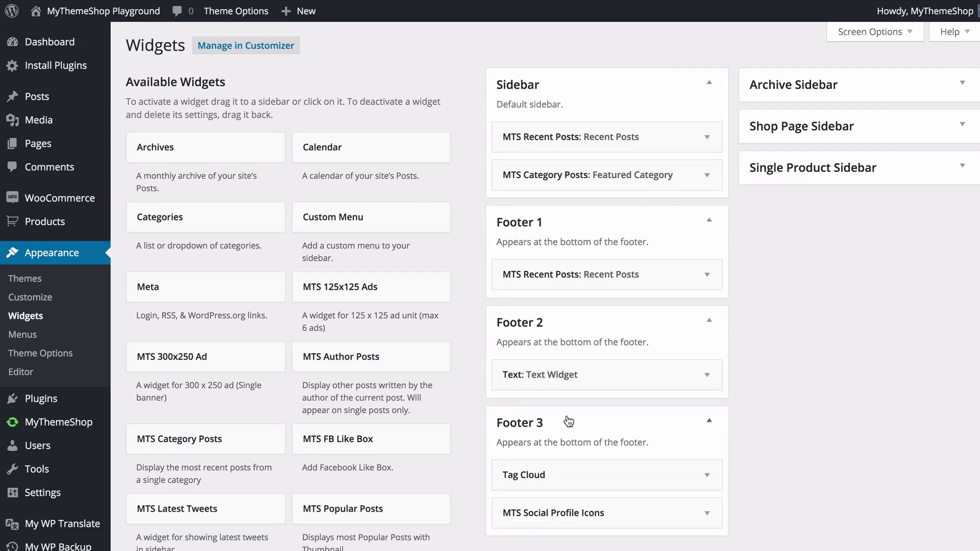
left_click_drag(572, 137, 545, 372)
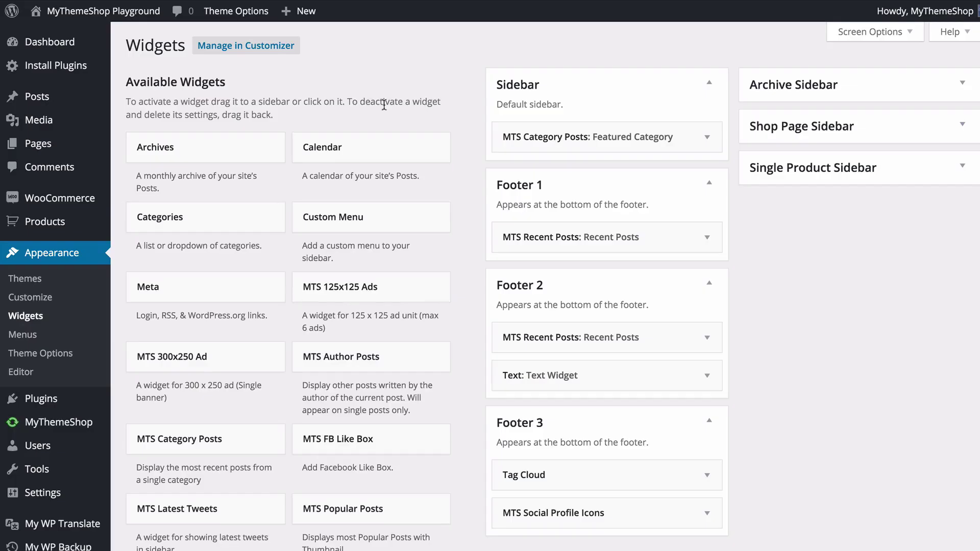
left_click(813, 97)
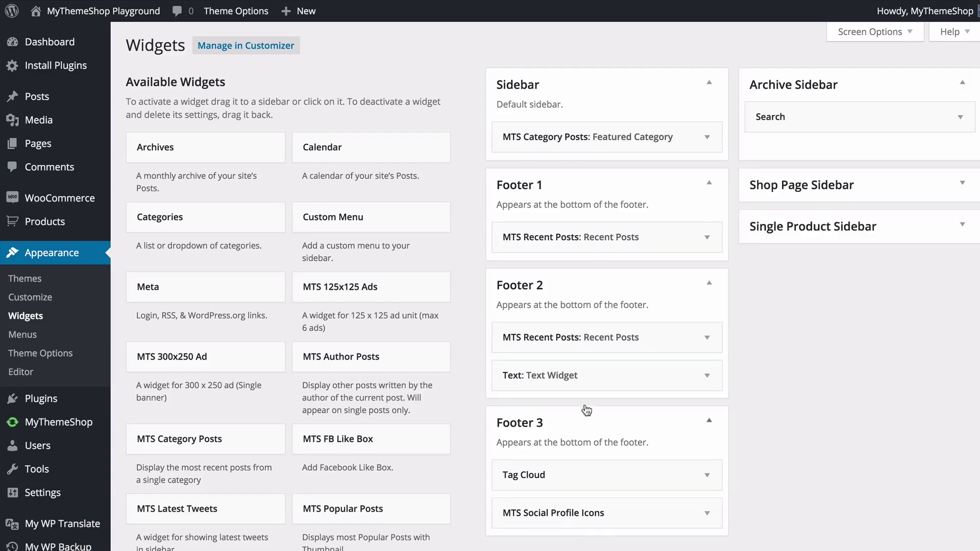
left_click_drag(554, 340, 807, 151)
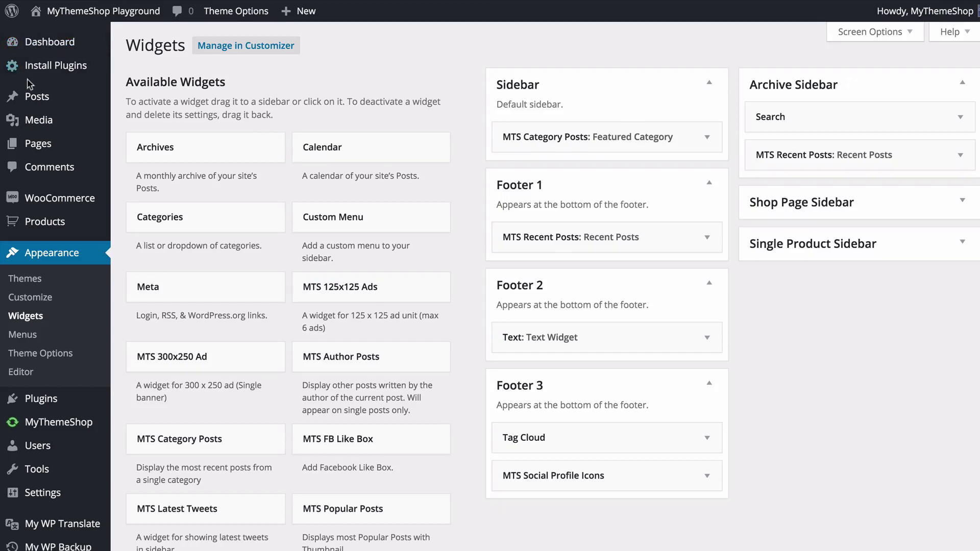
- From the Posts list, start a new post with Add New
mouse_move(37, 97)
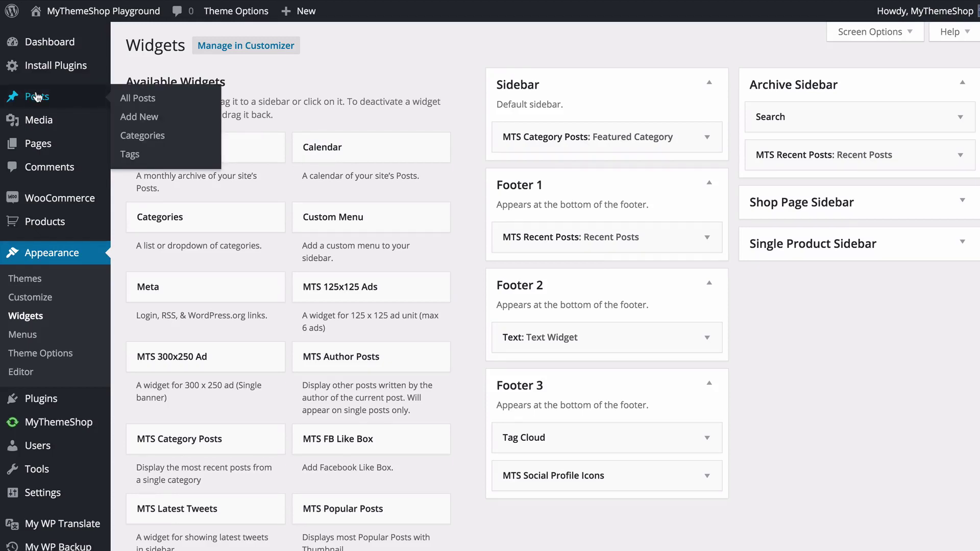
left_click(37, 97)
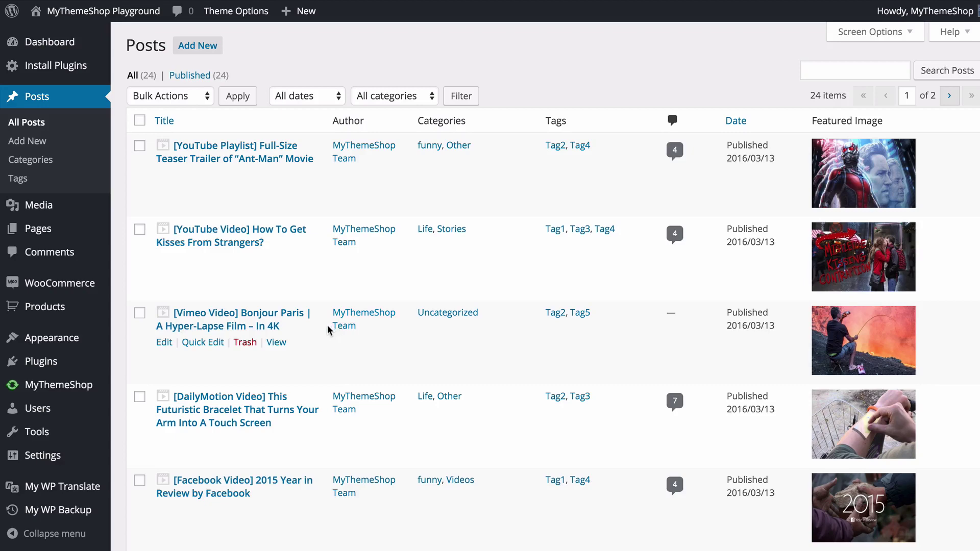
scroll(327, 329, "down", 2)
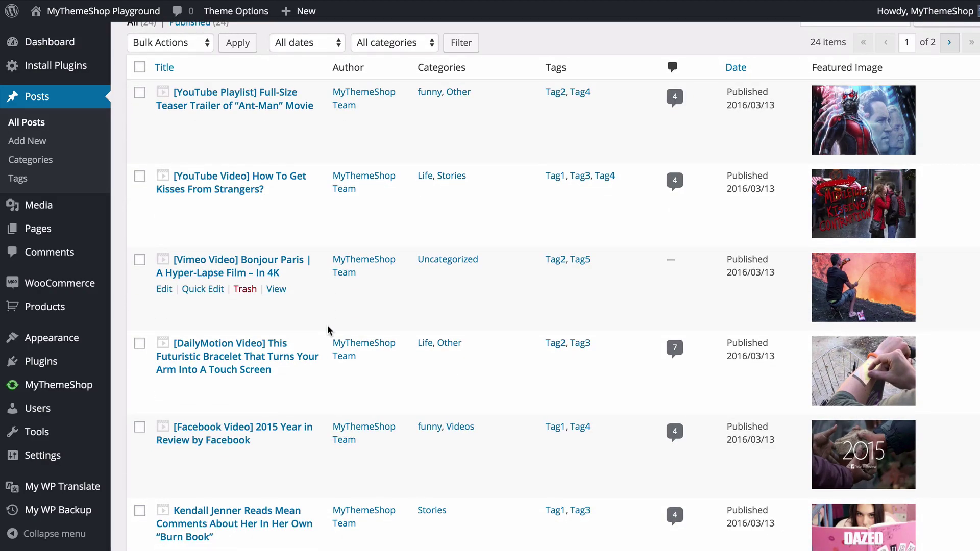
scroll(326, 325, "up", 2)
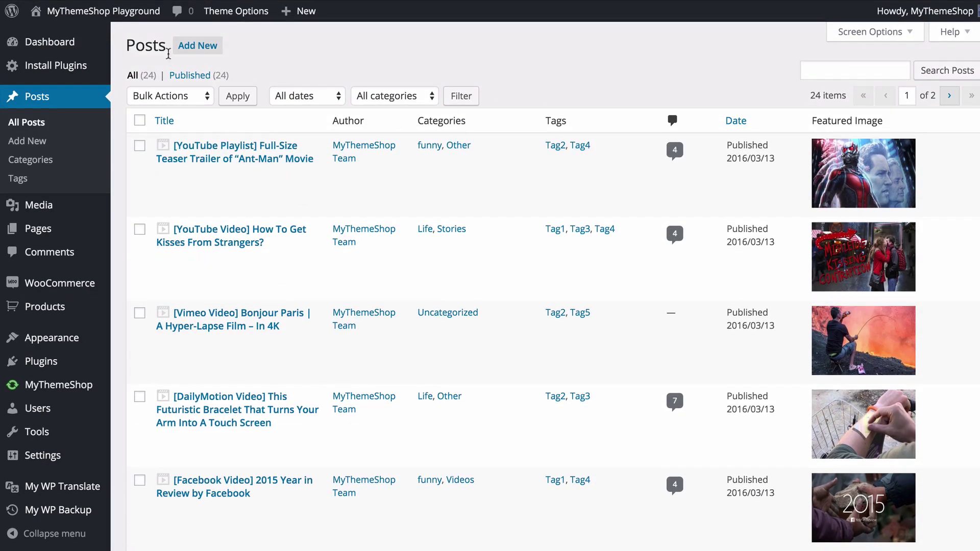
left_click(198, 57)
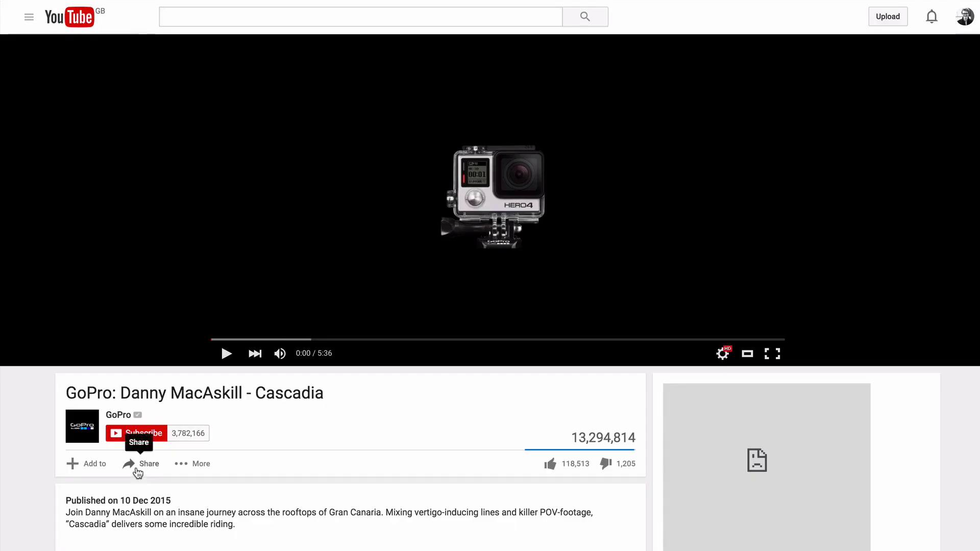
- Show the Cascadia video's youtu.be share link and select its video ID
left_click(136, 465)
scroll(255, 526, "down", 2)
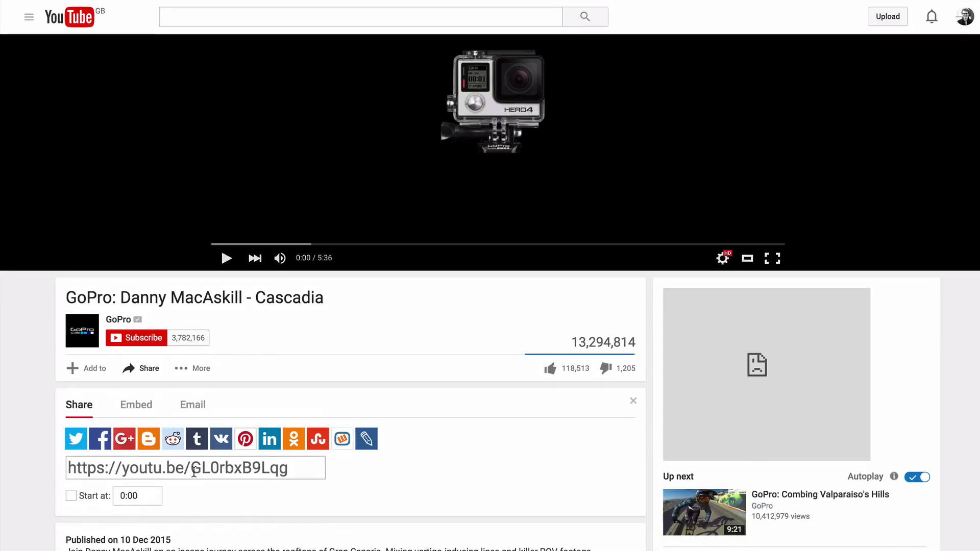
left_click_drag(192, 470, 288, 471)
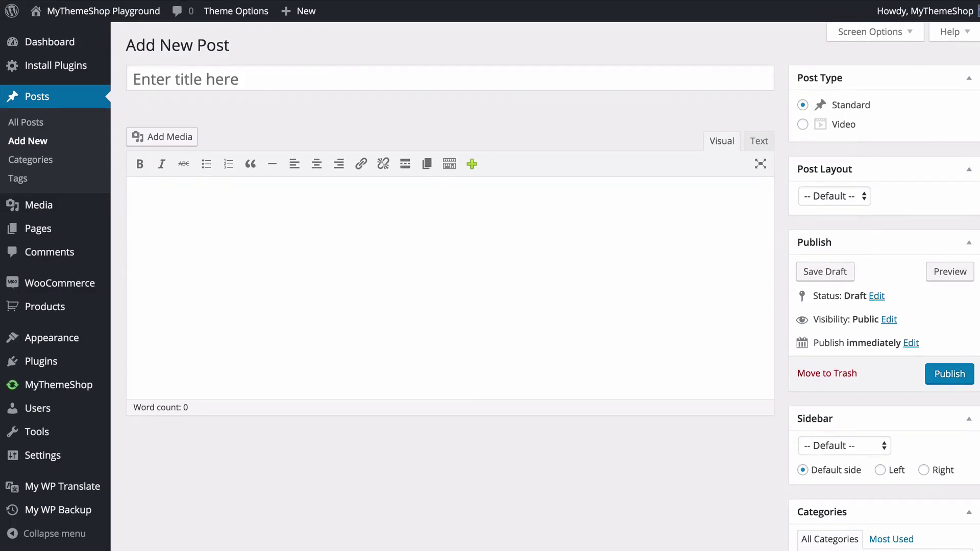
- Title the post 'Go Pro: Danny MacAskill' and set its Post Type to Video
left_click(450, 84)
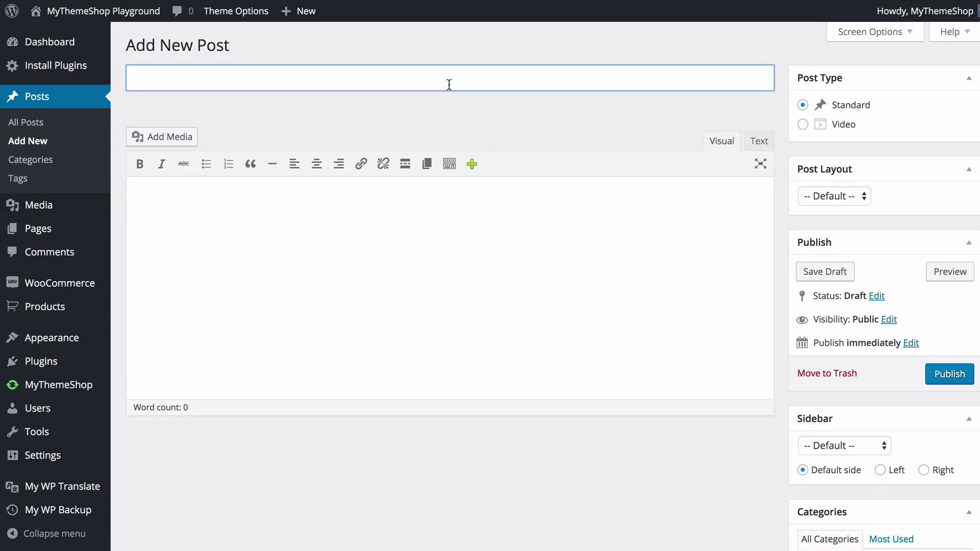
type("Go Pro: Danny MacA")
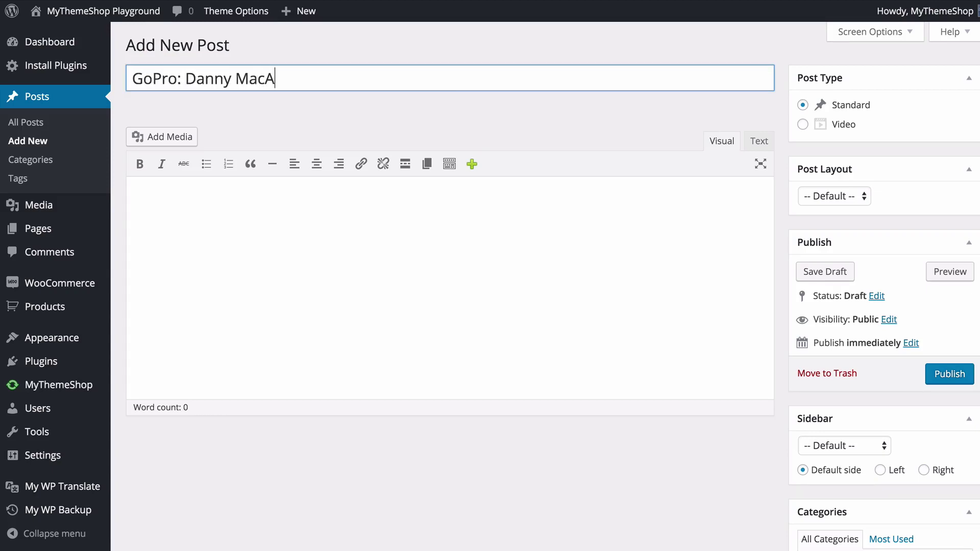
type("skill")
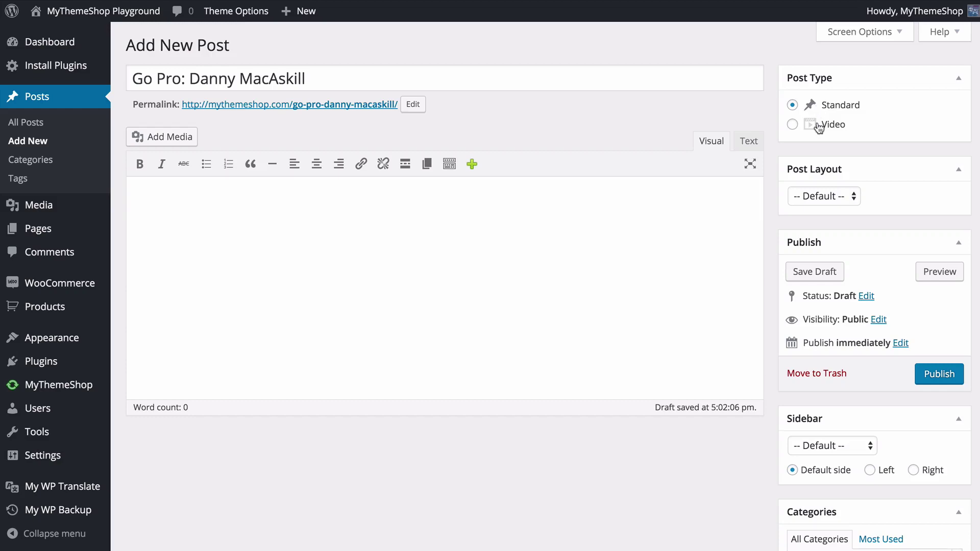
left_click(819, 125)
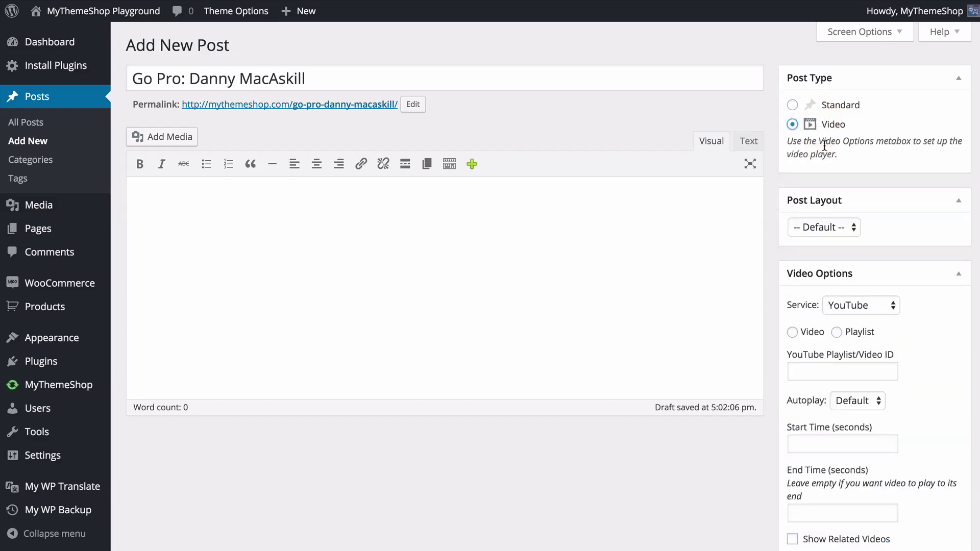
- Use a single YouTube video with ID GL0rbxB9Lqg, leaving autoplay at Default
scroll(868, 156, "down", 3)
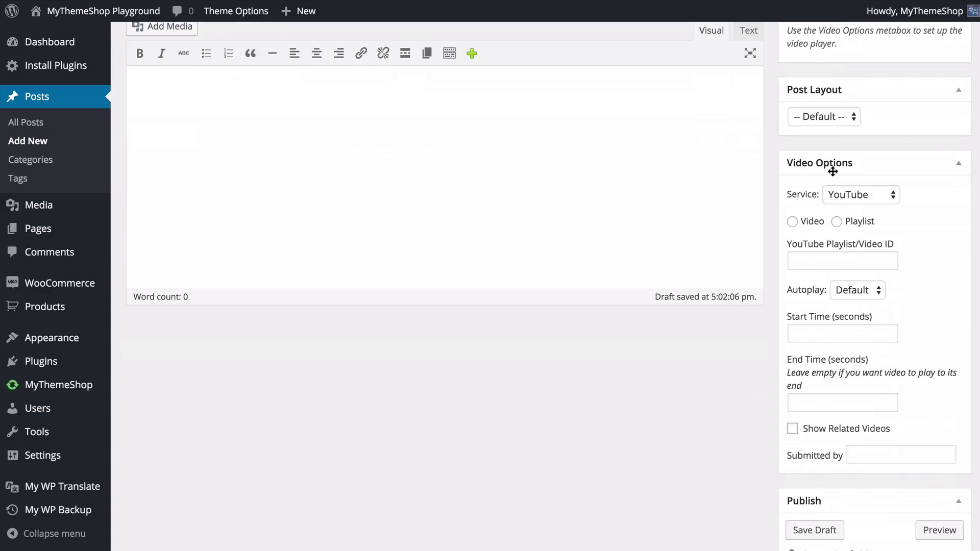
left_click(850, 195)
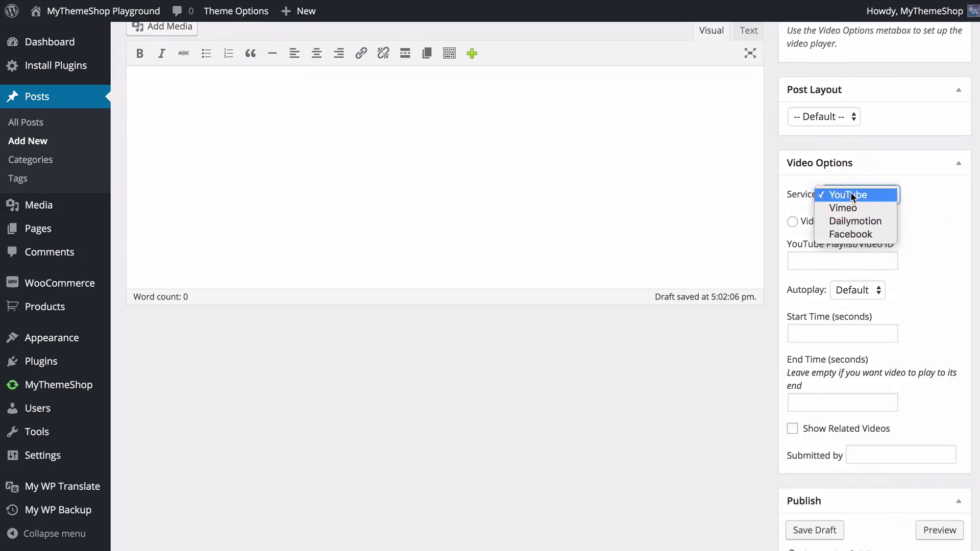
left_click(859, 194)
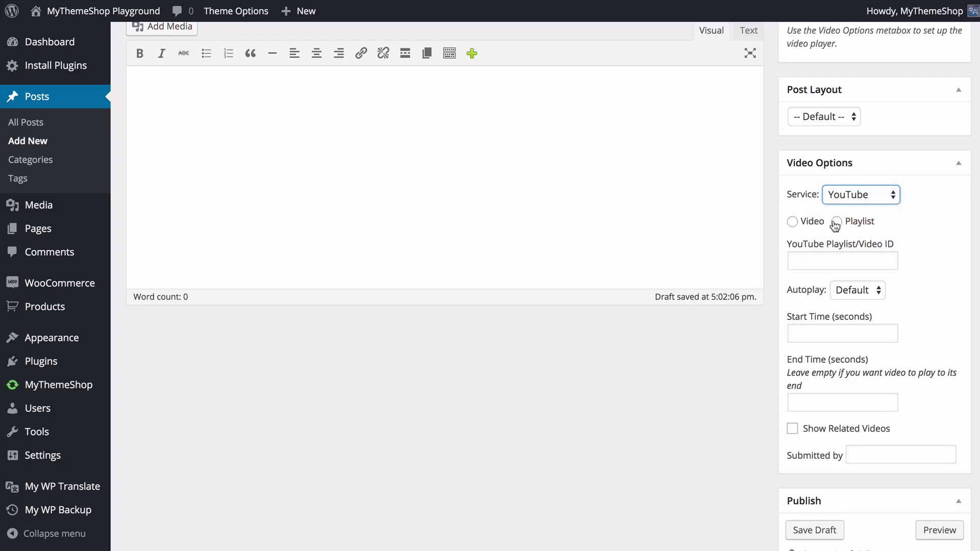
left_click(797, 222)
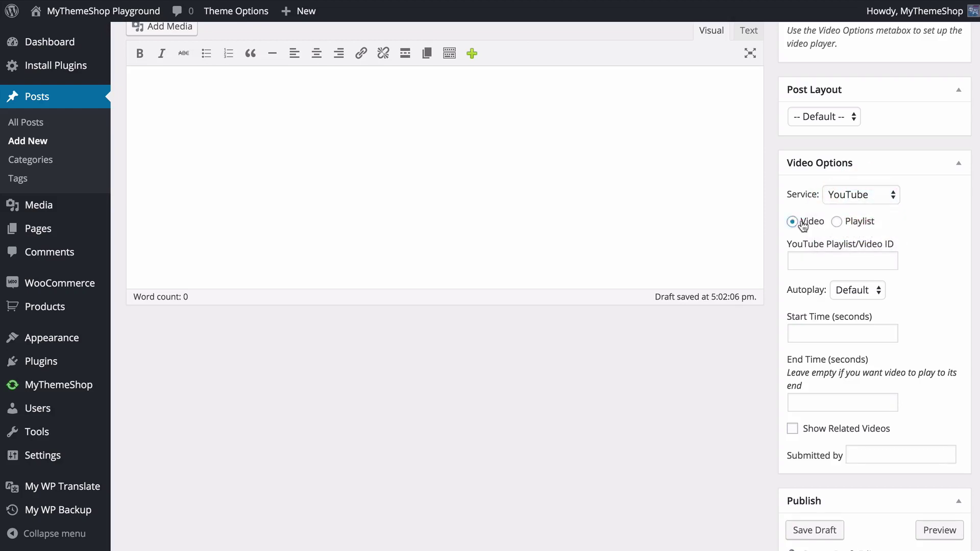
left_click(825, 258)
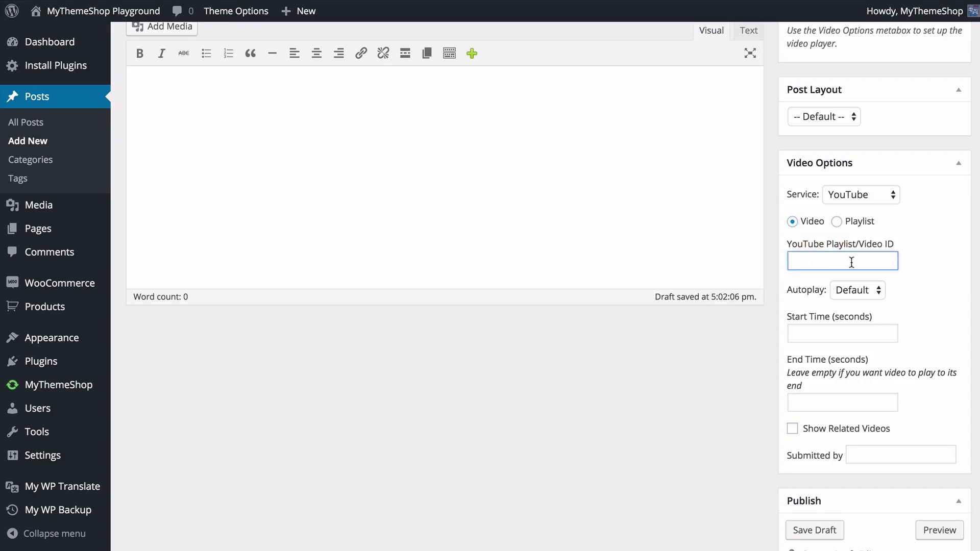
type("GL0rbxB9Lqg")
left_click(919, 269)
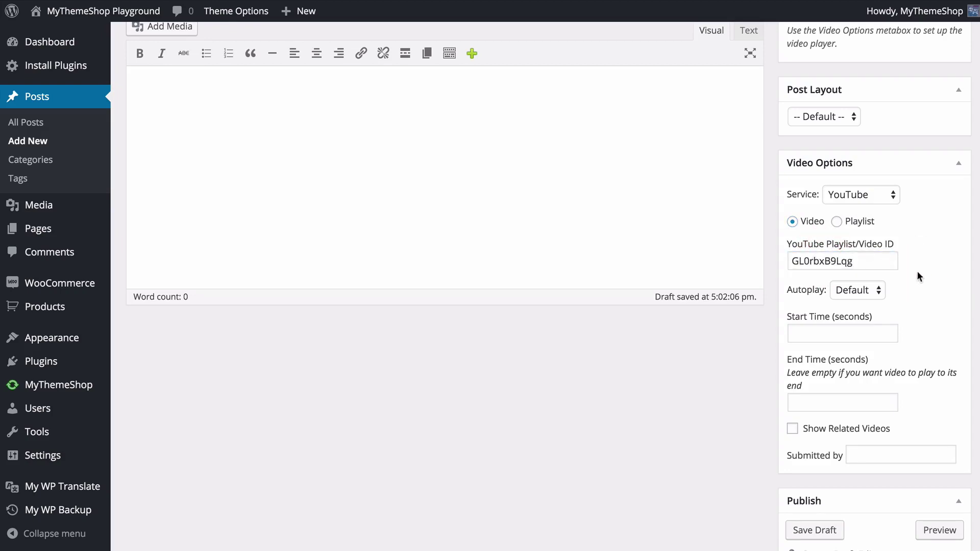
left_click(872, 290)
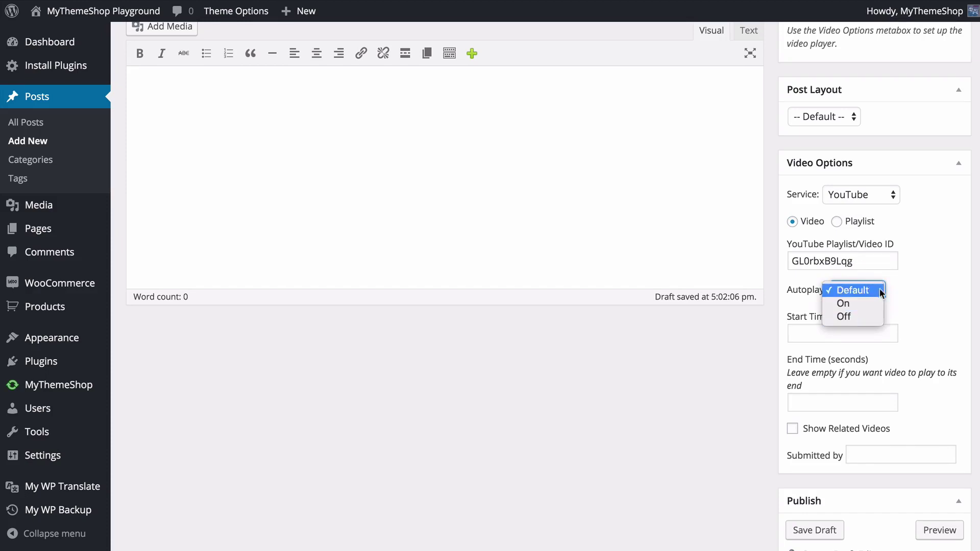
left_click(926, 287)
- Set the start time to 2 seconds and leave related videos off
scroll(947, 258, "down", 2)
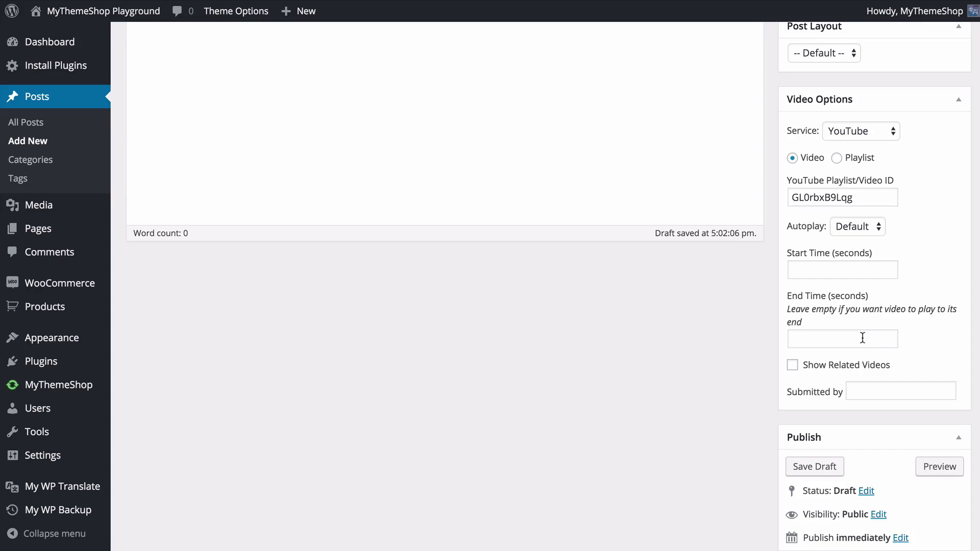
left_click(845, 268)
type("2")
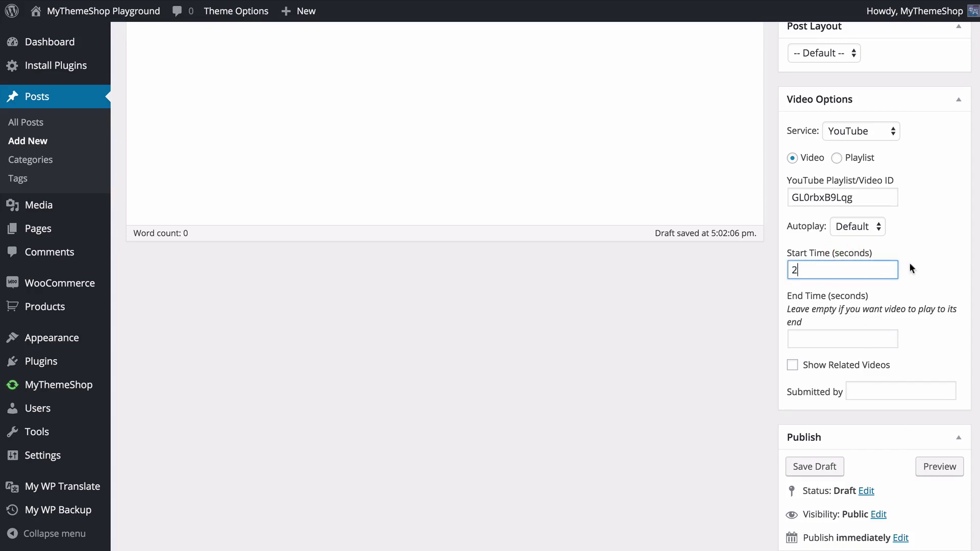
left_click(929, 256)
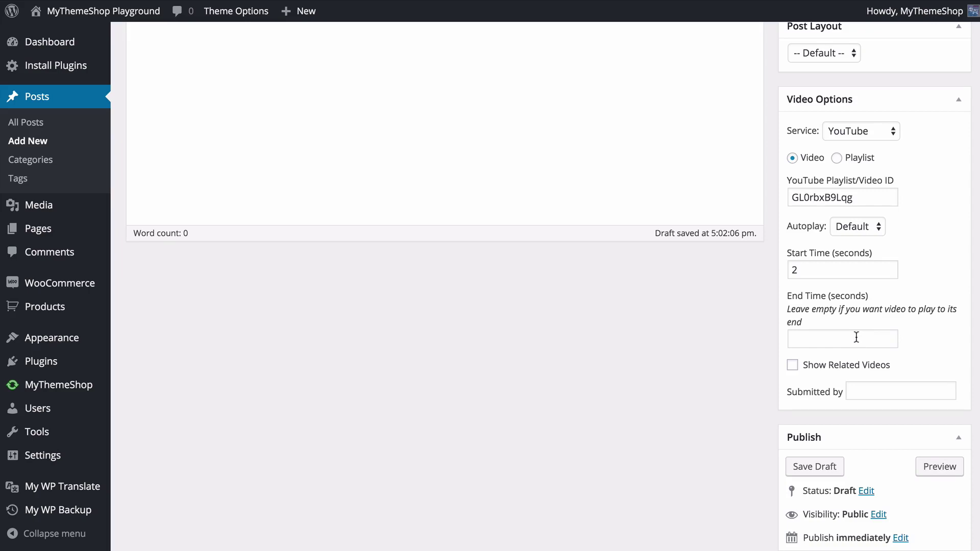
scroll(857, 337, "down", 2)
left_click(847, 307)
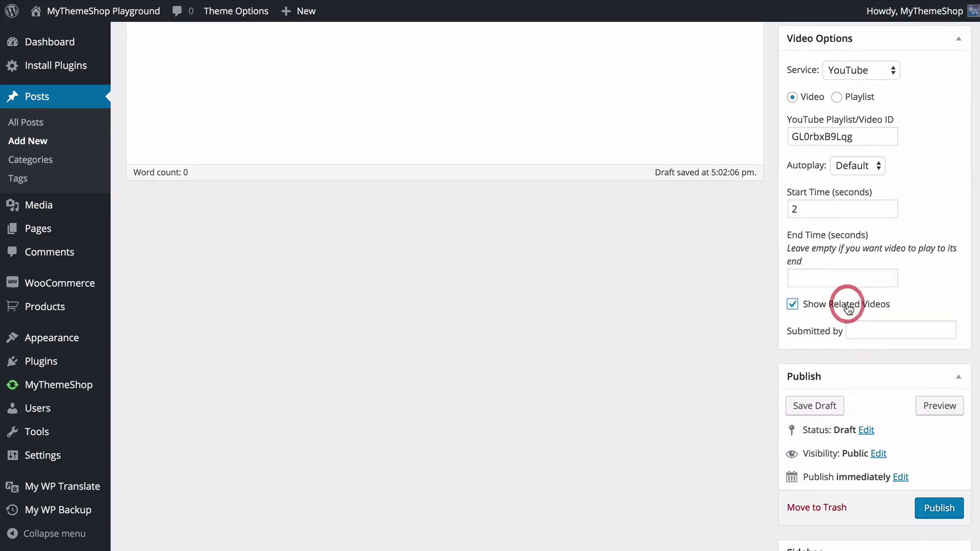
left_click(854, 305)
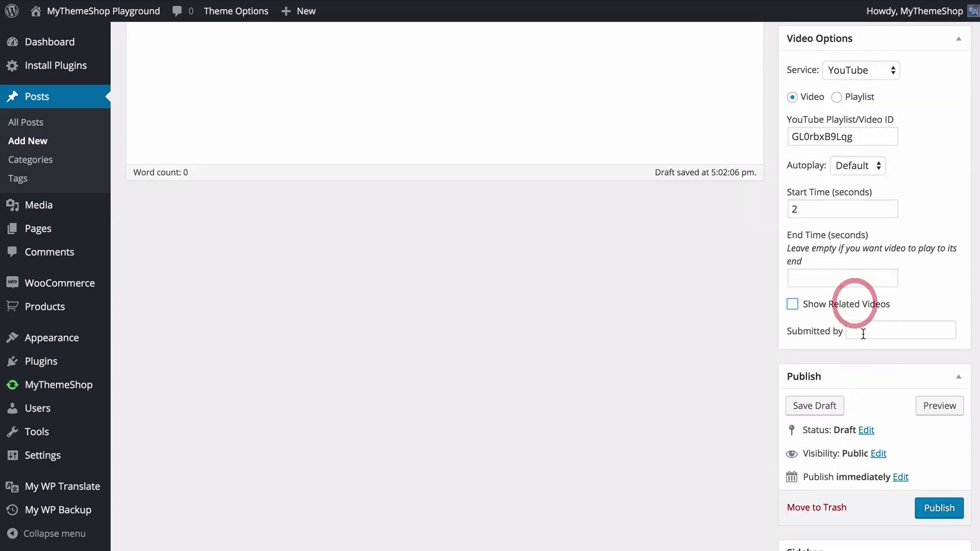
- Enter 'MyThemeShop Team' as the submitter and publish the post
left_click(865, 332)
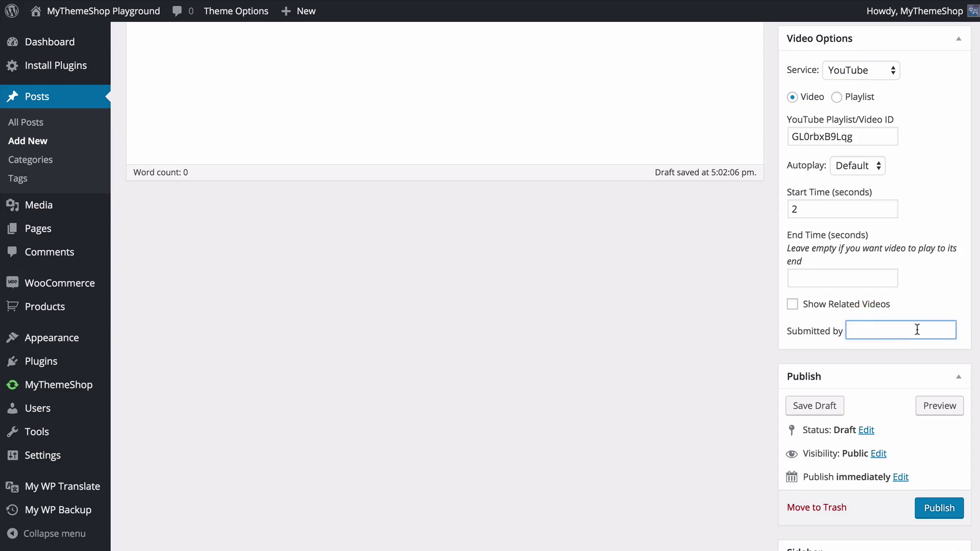
type("MyThemeShop Team")
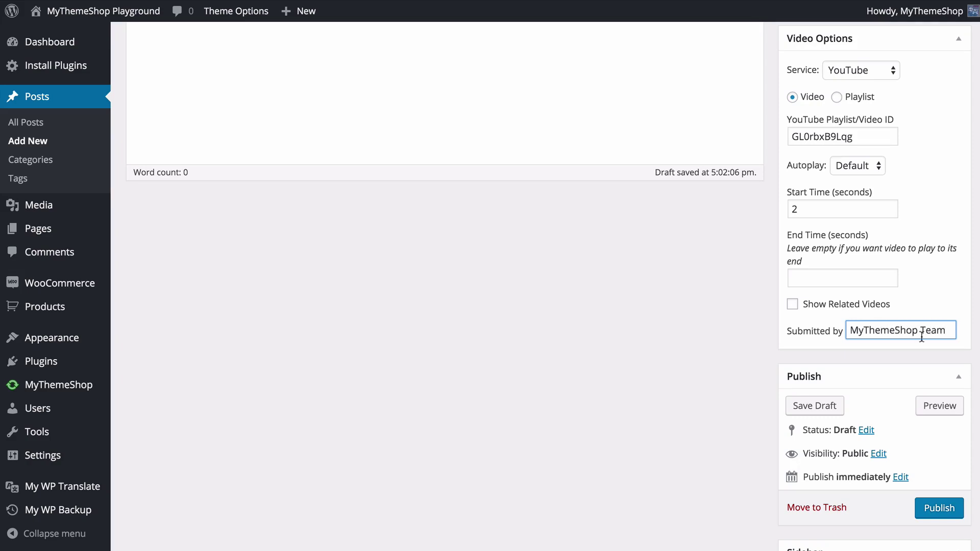
left_click(938, 508)
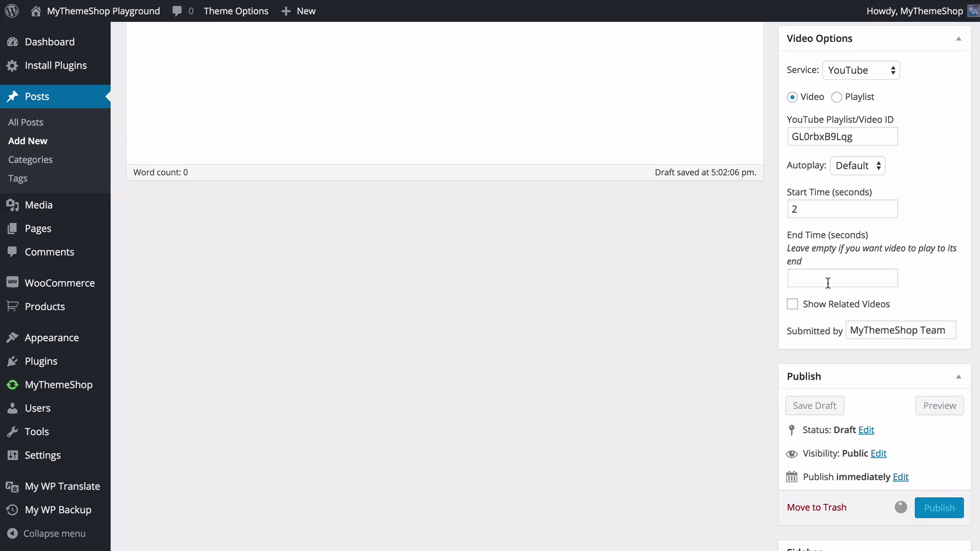
- View the published post, then confirm it leads the site's homepage as the featured video
left_click(342, 149)
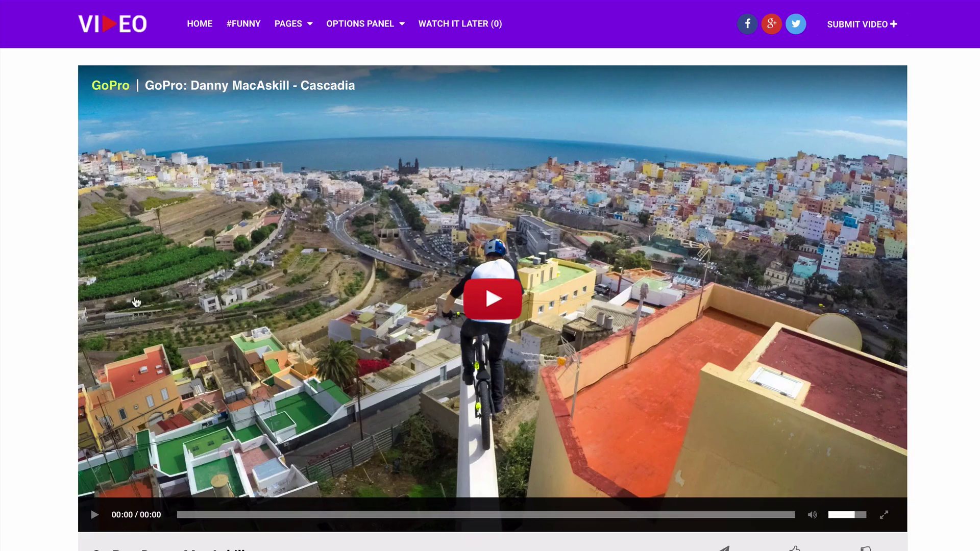
scroll(474, 282, "down", 5)
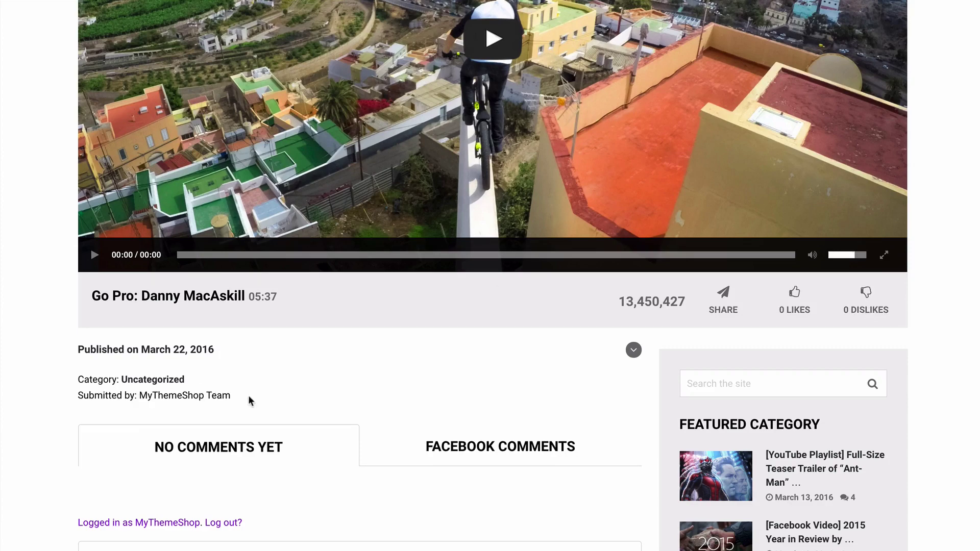
scroll(318, 389, "up", 5)
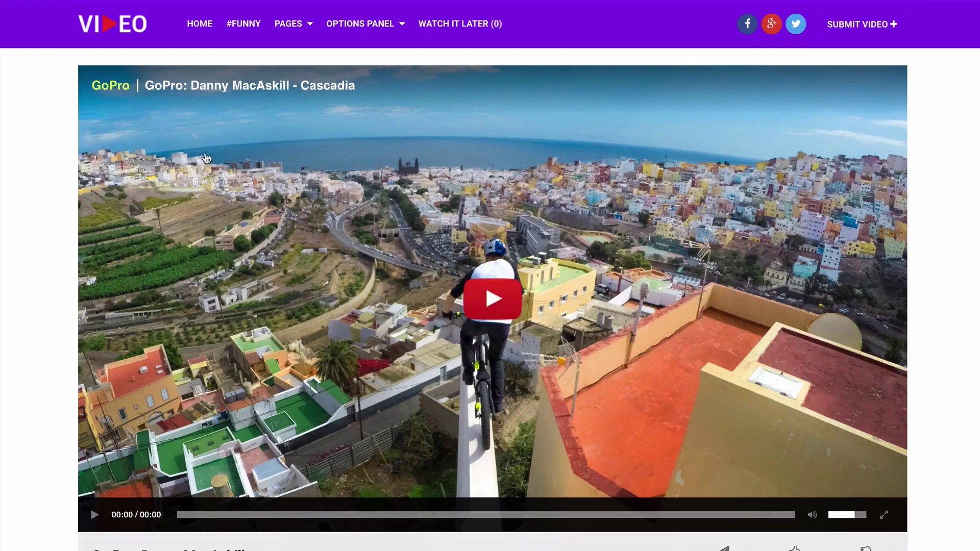
left_click(127, 38)
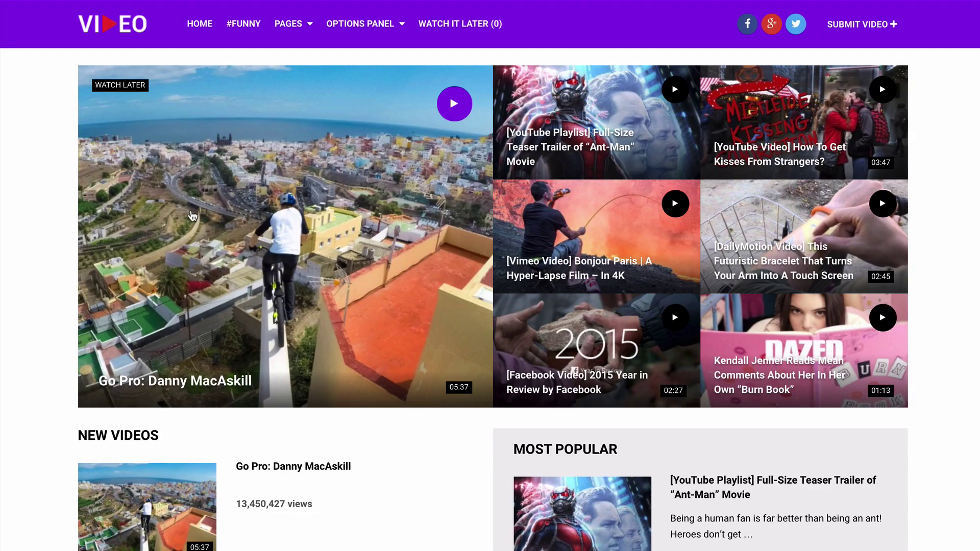
scroll(181, 234, "down", 1)
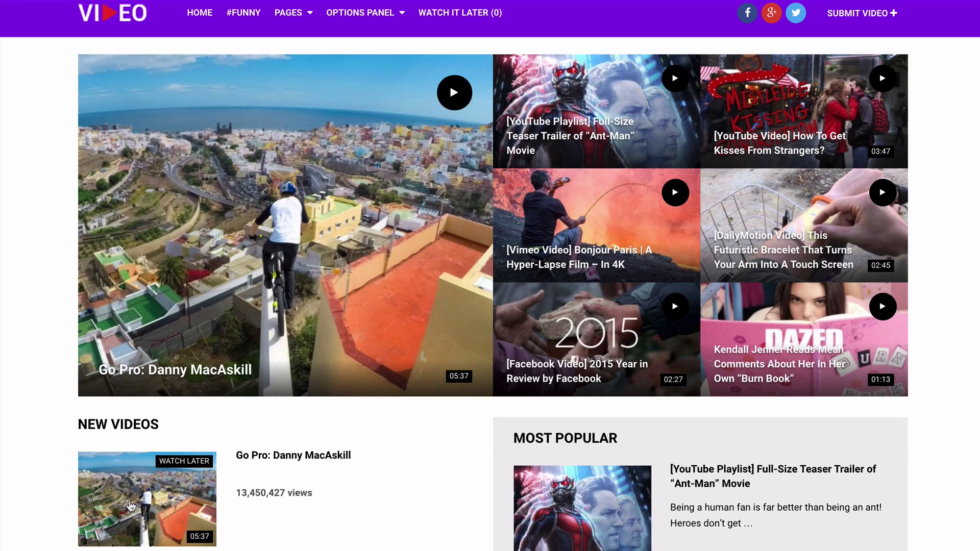
scroll(276, 247, "up", 1)
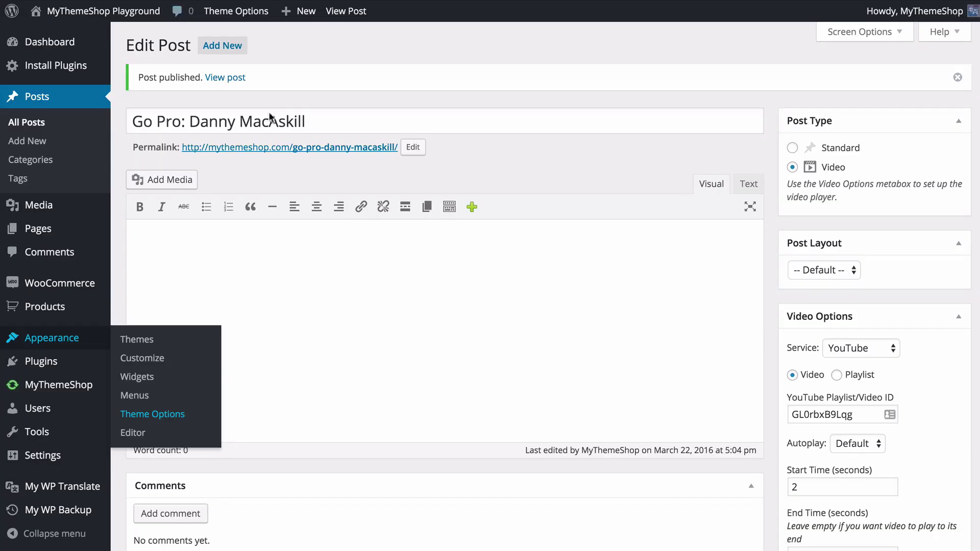
- Replace the featured image with the landscape wallpaper and update the post
left_click(383, 274)
left_click(507, 170)
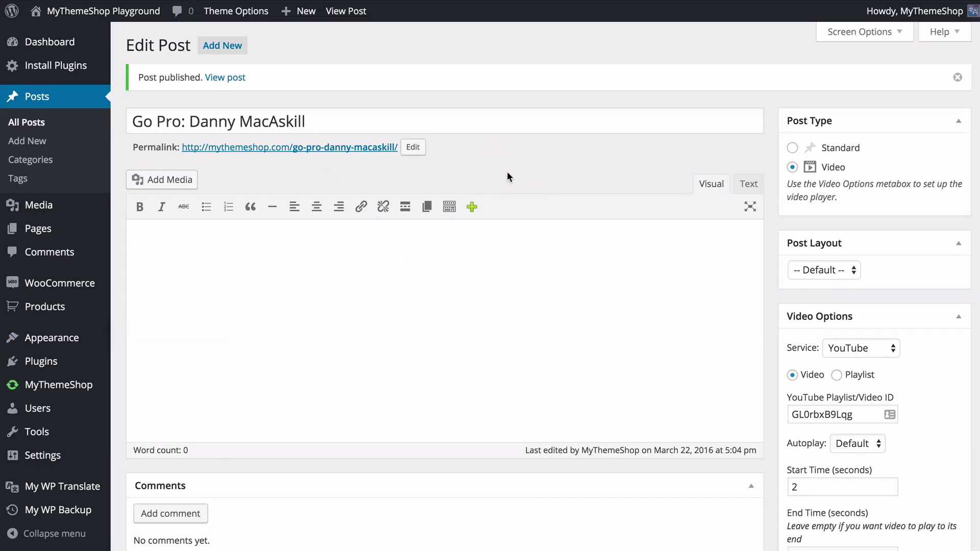
scroll(772, 206, "down", 10)
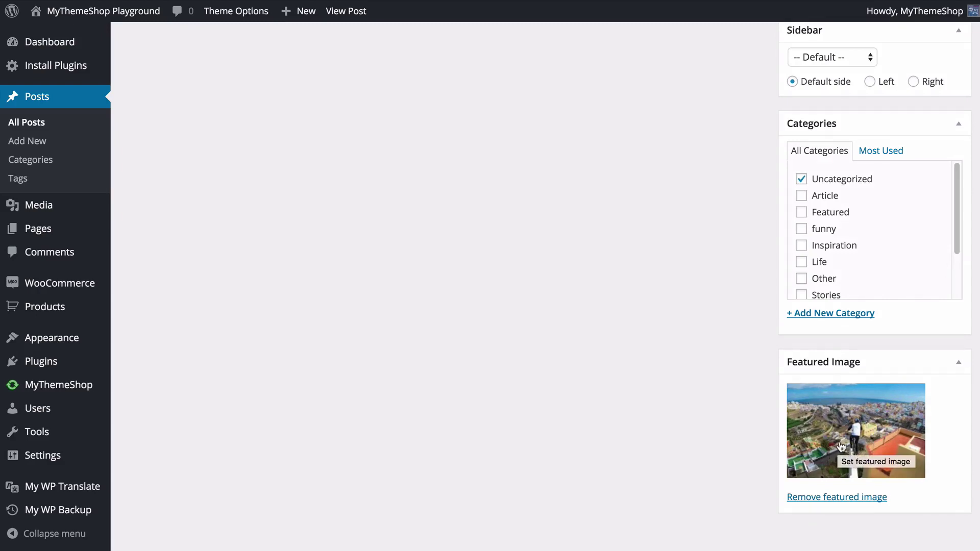
left_click(837, 498)
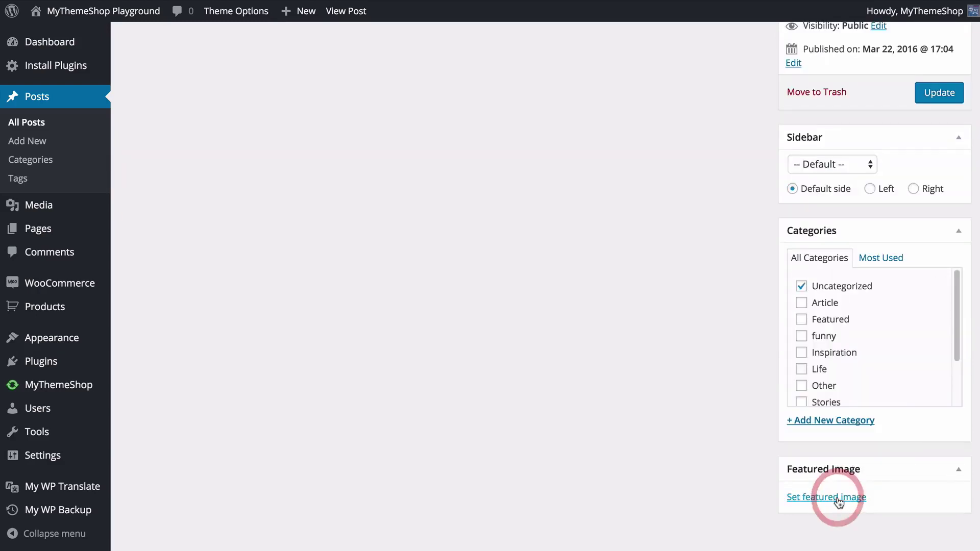
left_click(809, 498)
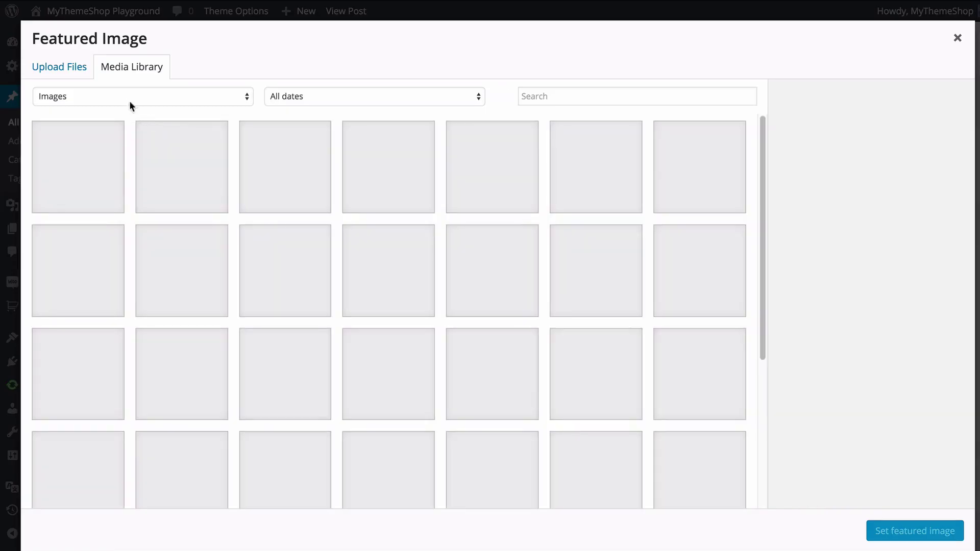
scroll(286, 227, "down", 8)
scroll(289, 227, "down", 10)
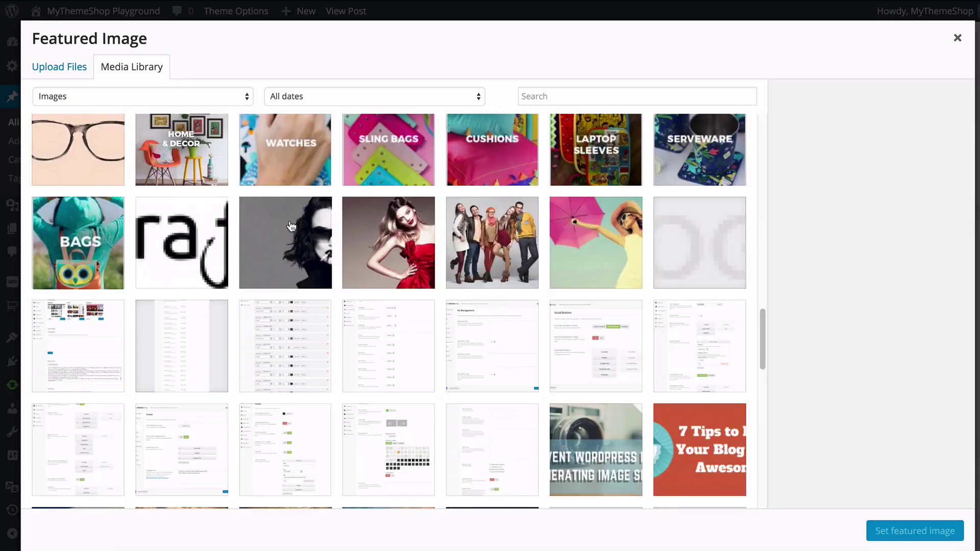
scroll(401, 288, "down", 1)
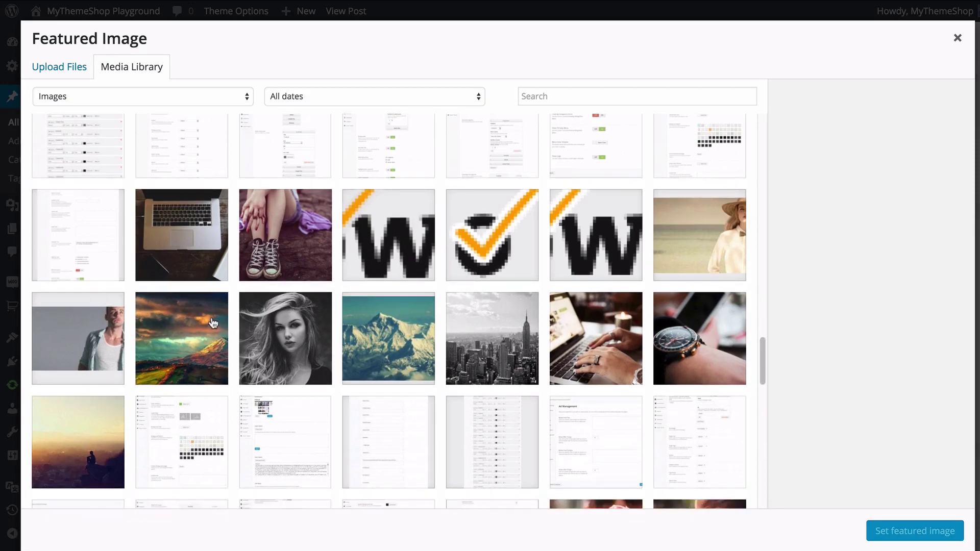
left_click(201, 330)
left_click(929, 531)
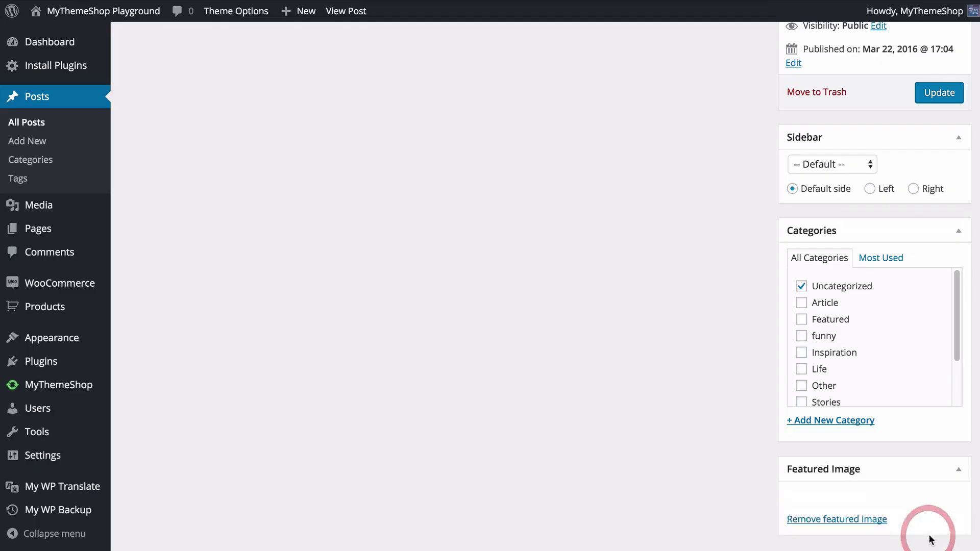
scroll(945, 204, "up", 8)
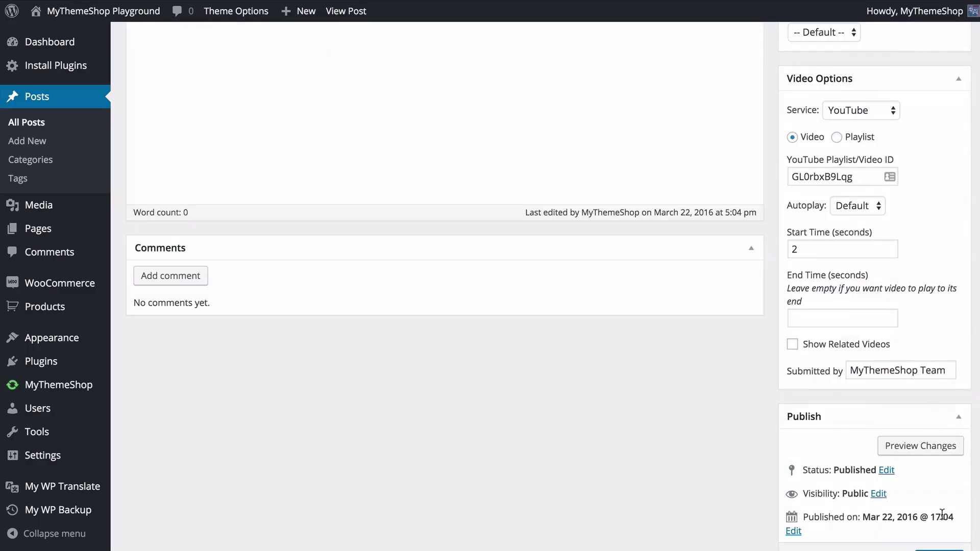
left_click(940, 549)
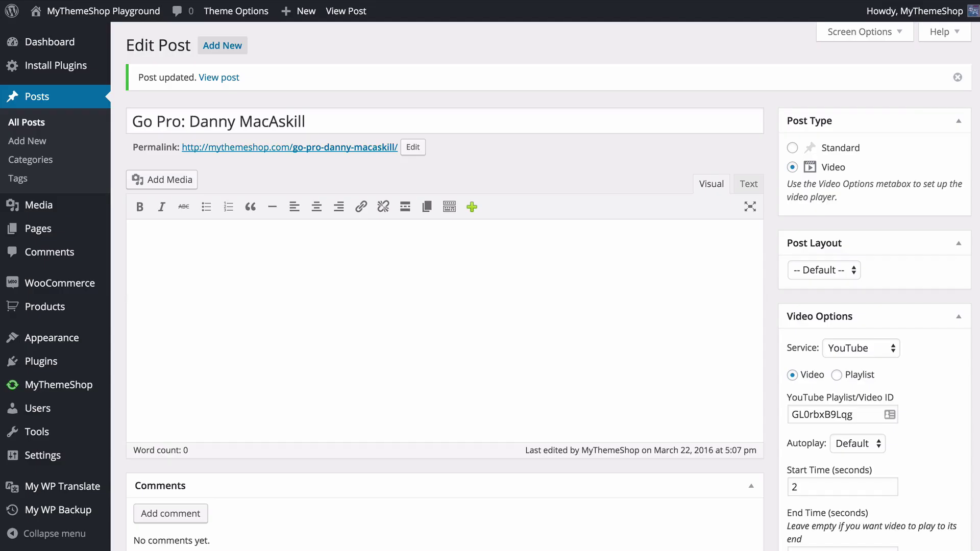
- Keep the Post Layout at Default and review the Video Options
left_click(823, 271)
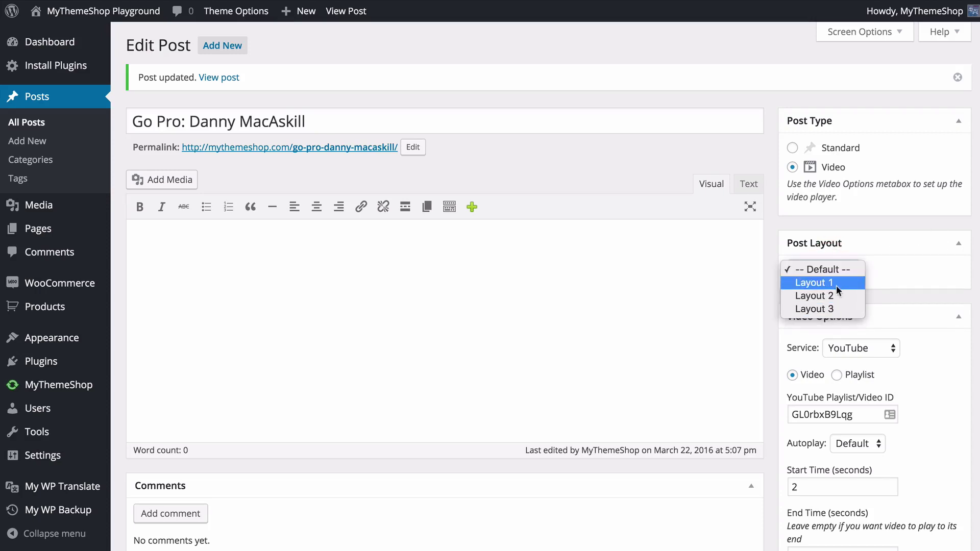
left_click(891, 222)
scroll(892, 224, "down", 5)
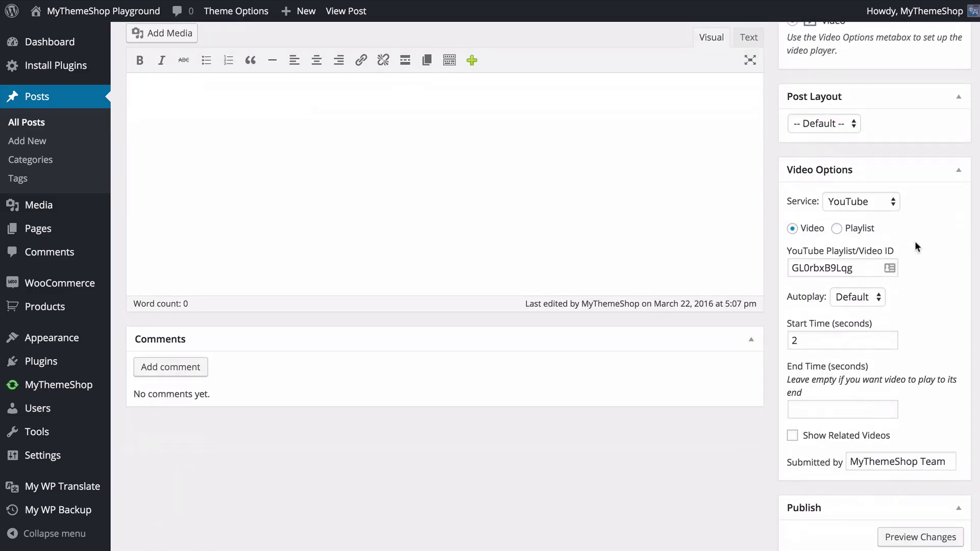
scroll(917, 247, "down", 1)
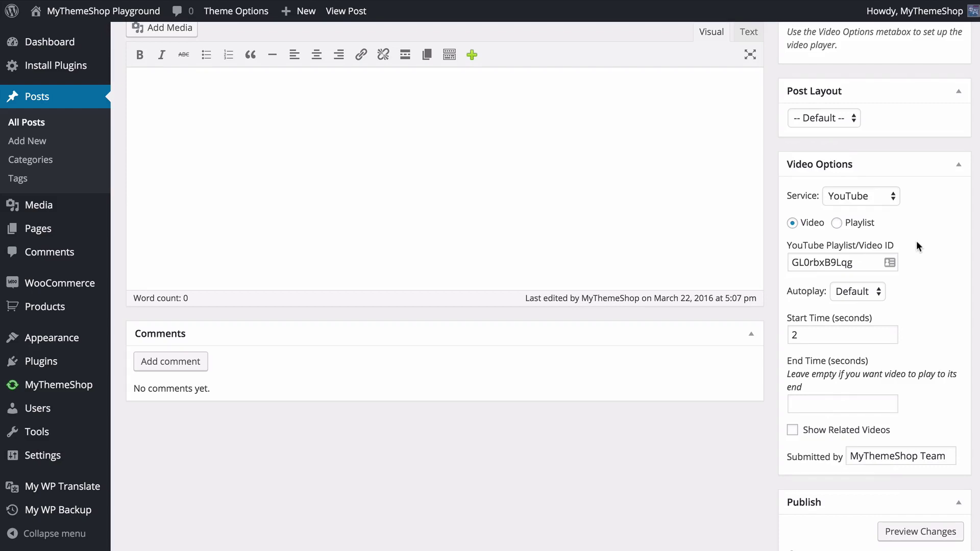
scroll(917, 244, "down", 4)
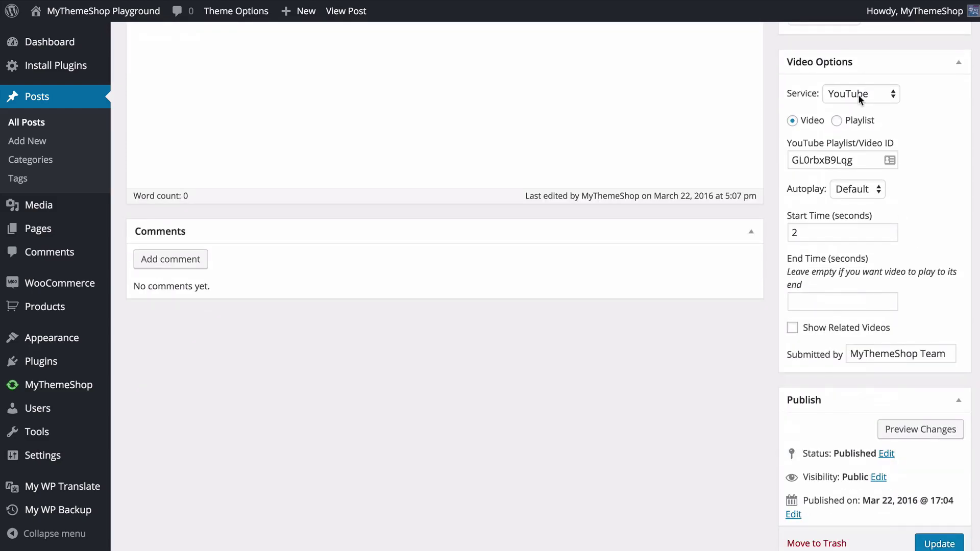
- Switch the video service to Vimeo with video ID 156045670 from Vimeo's share link
left_click(843, 92)
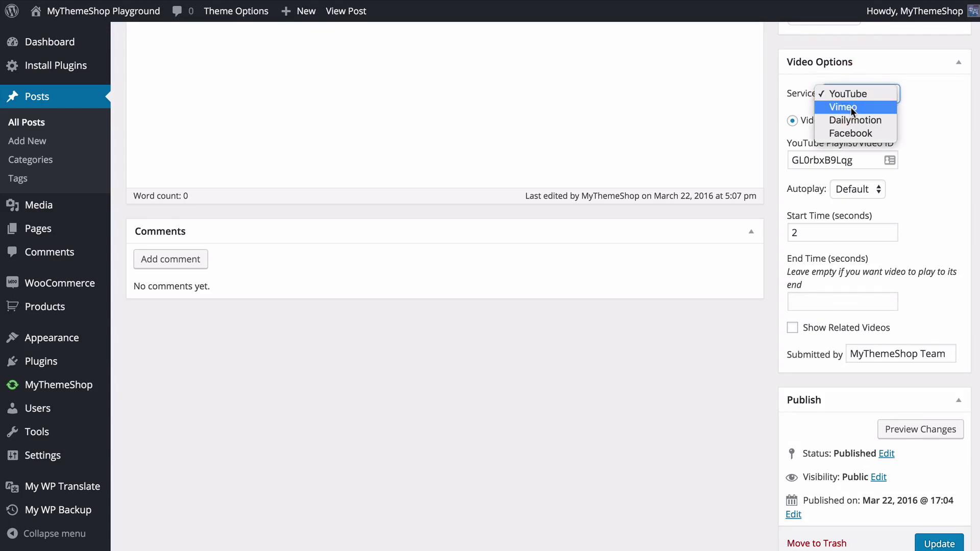
left_click(850, 107)
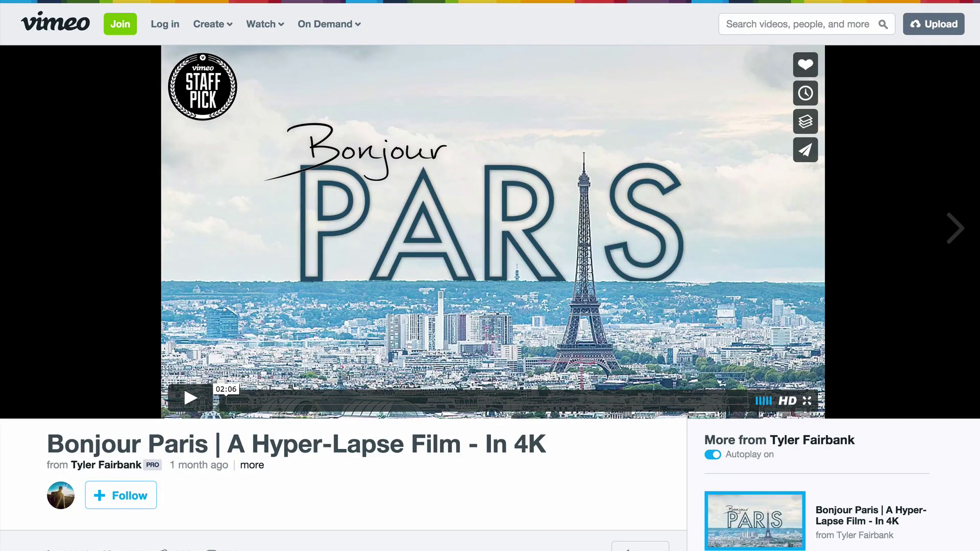
scroll(237, 324, "down", 9)
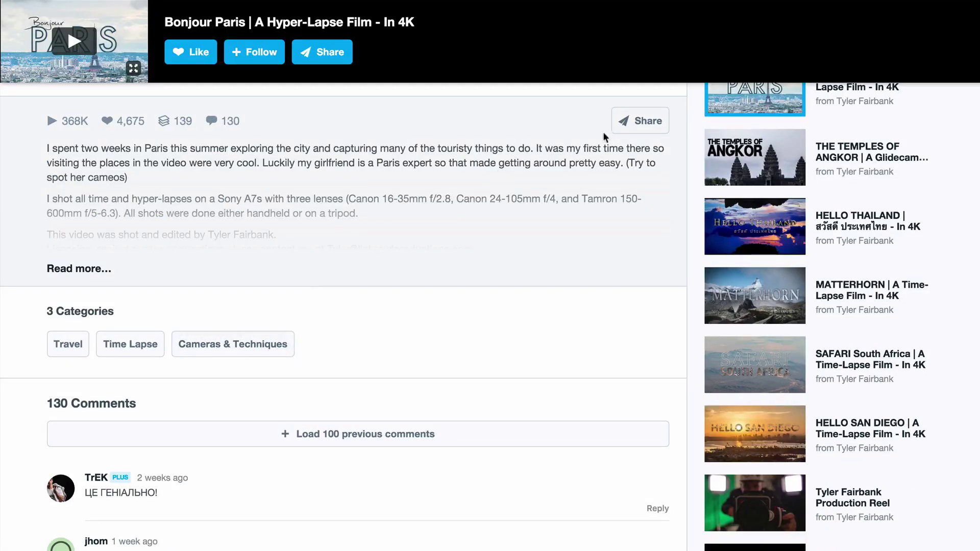
left_click(636, 124)
double_click(438, 257)
key("super+c")
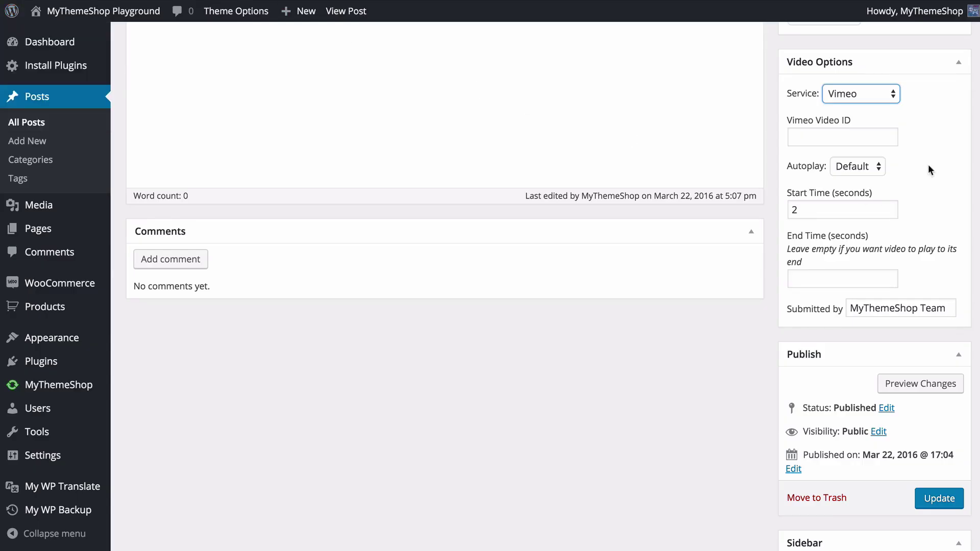
left_click(842, 137)
key("super+v")
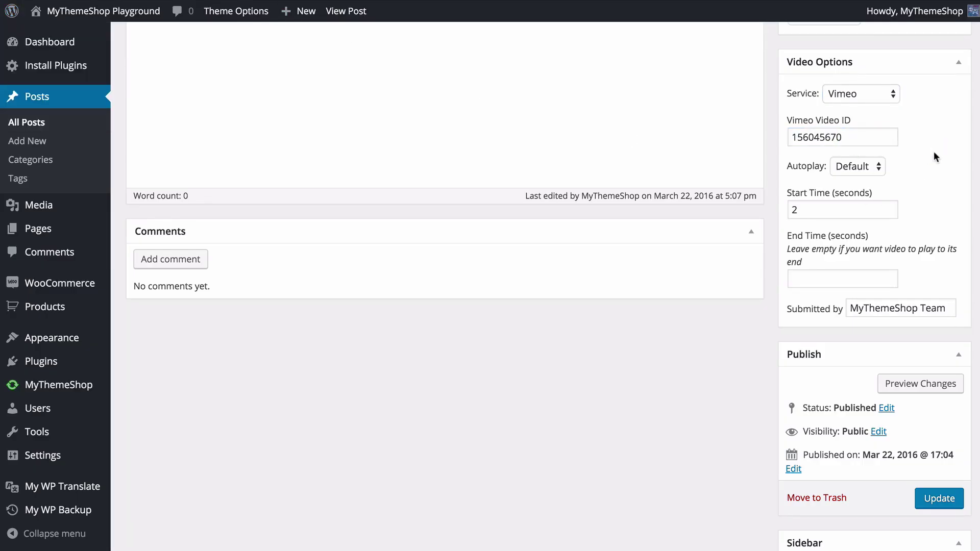
- Change the video service to Dailymotion
left_click(868, 94)
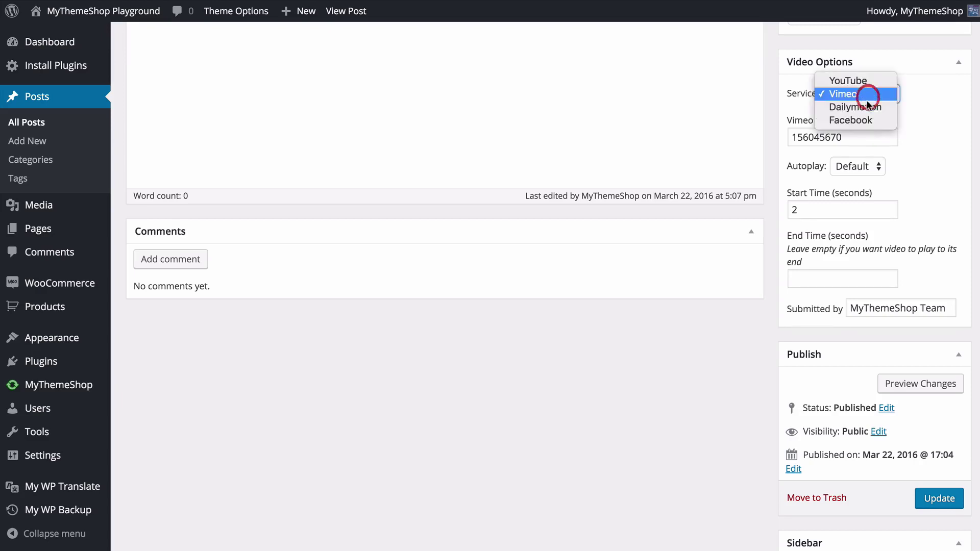
key("Escape")
key("Down")
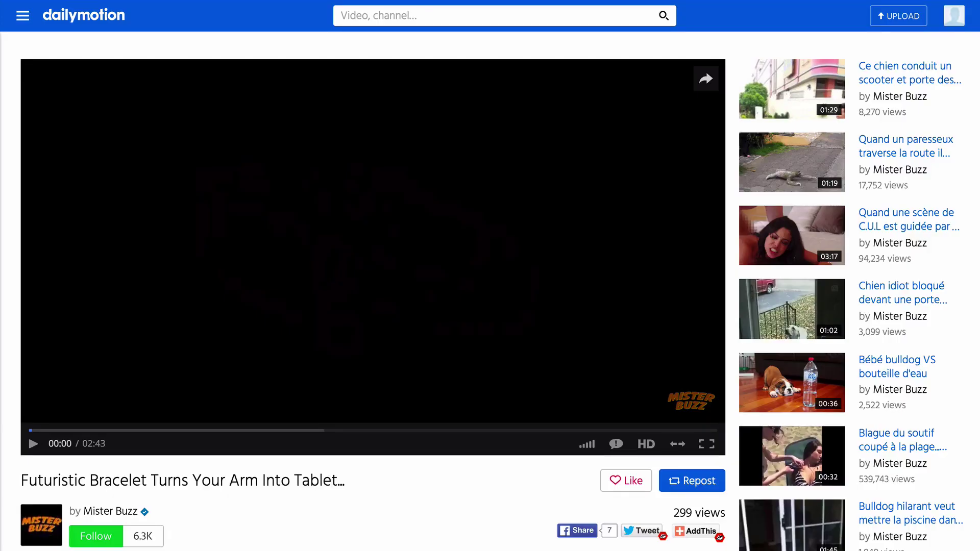
- Copy the bracelet video's Dailymotion short permalink from its Share links
scroll(2, 462, "down", 7)
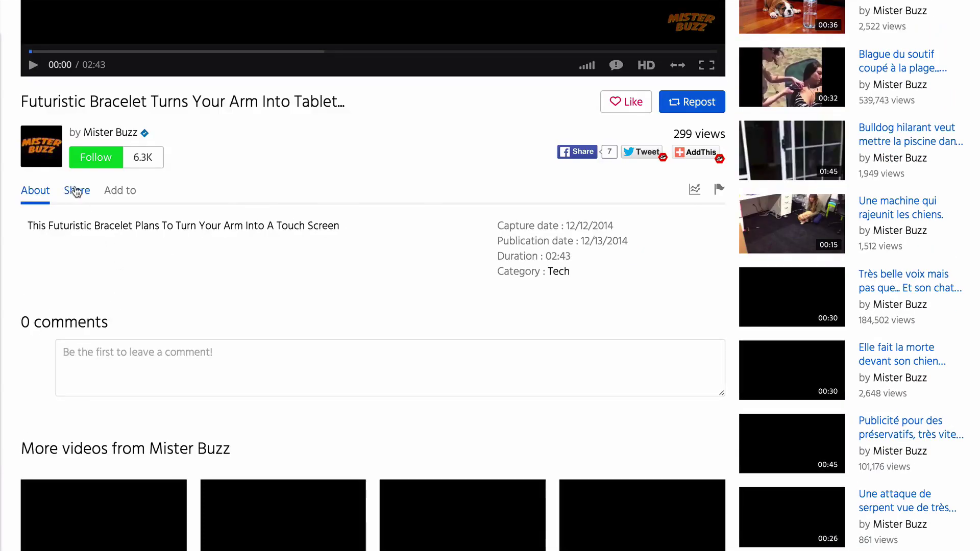
left_click(77, 191)
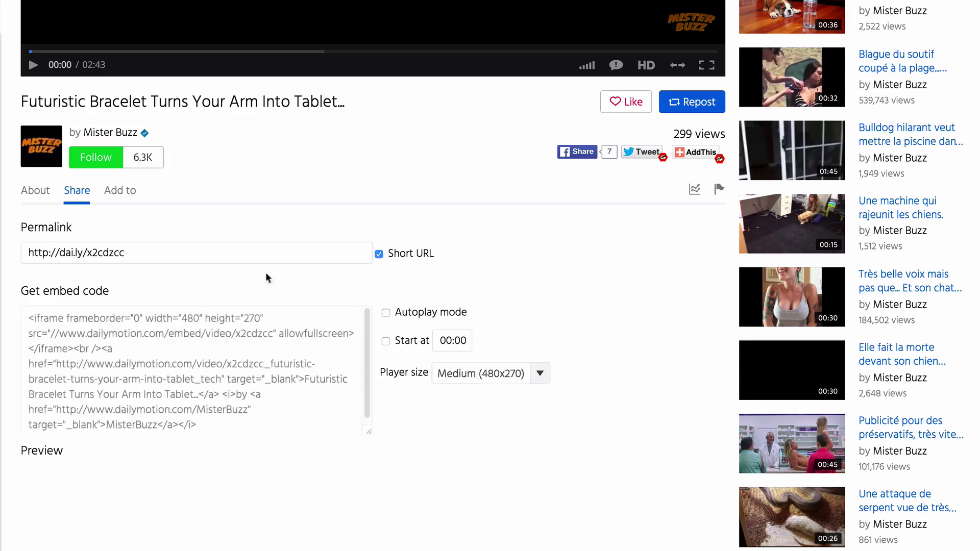
left_click_drag(87, 253, 162, 256)
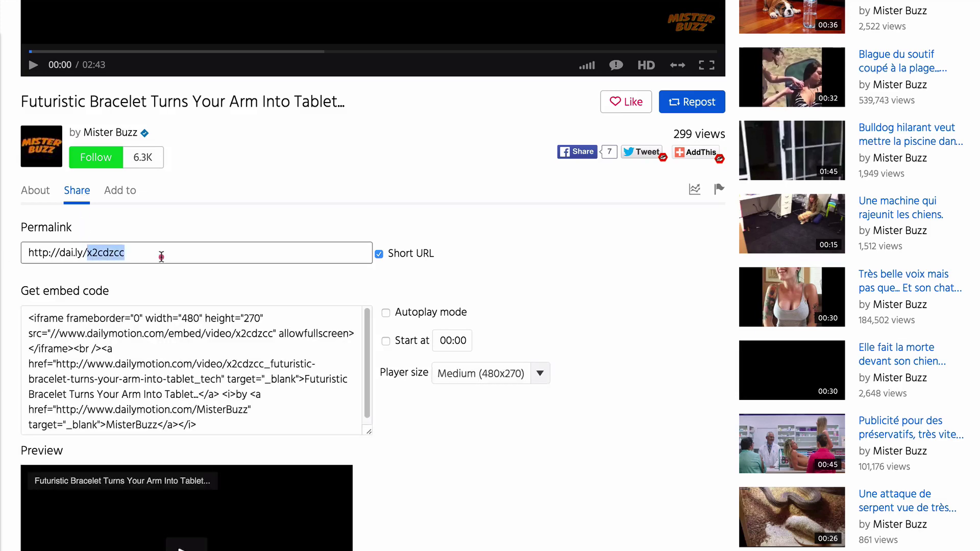
left_click(161, 257)
key("ctrl+c")
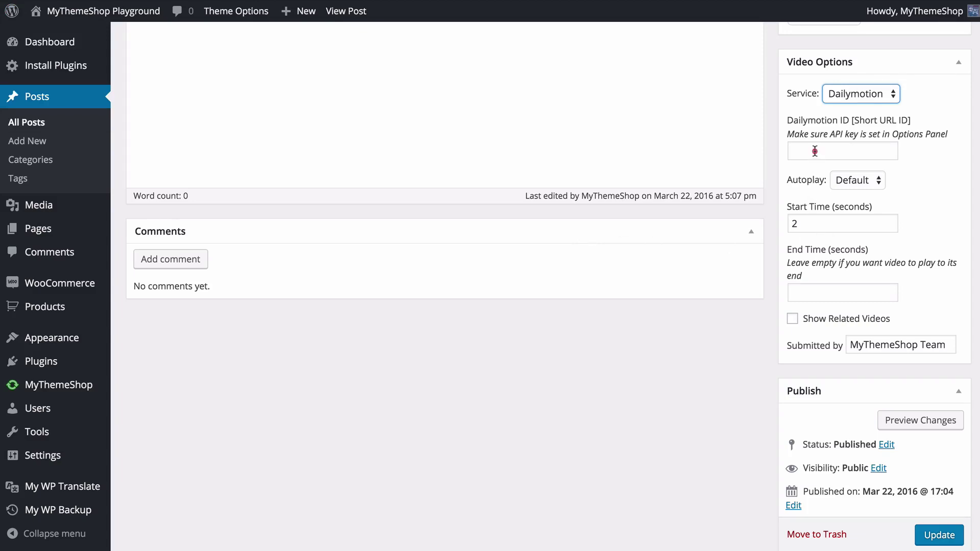
left_click(815, 152)
key("ctrl+v")
key("alt+shift+Left")
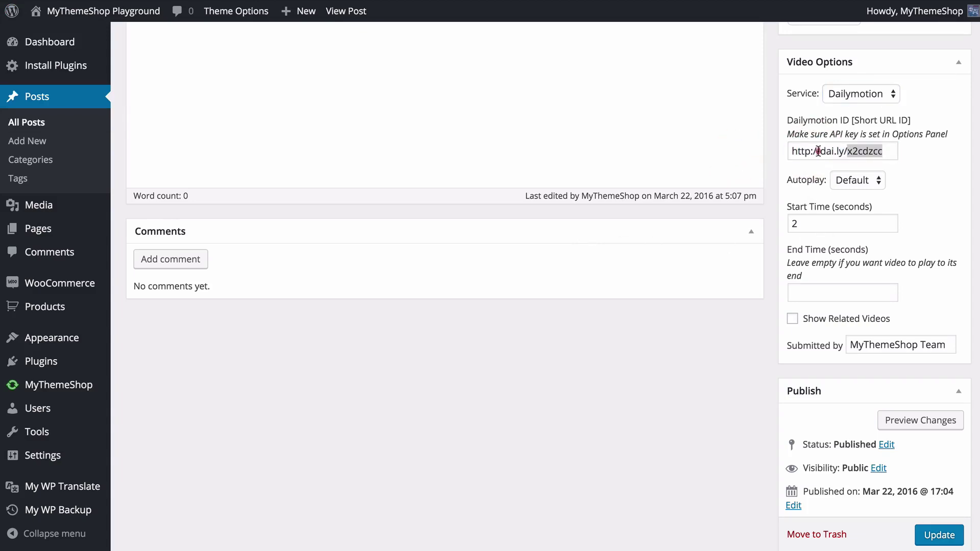
left_click_drag(847, 151, 791, 151)
key("BackSpace")
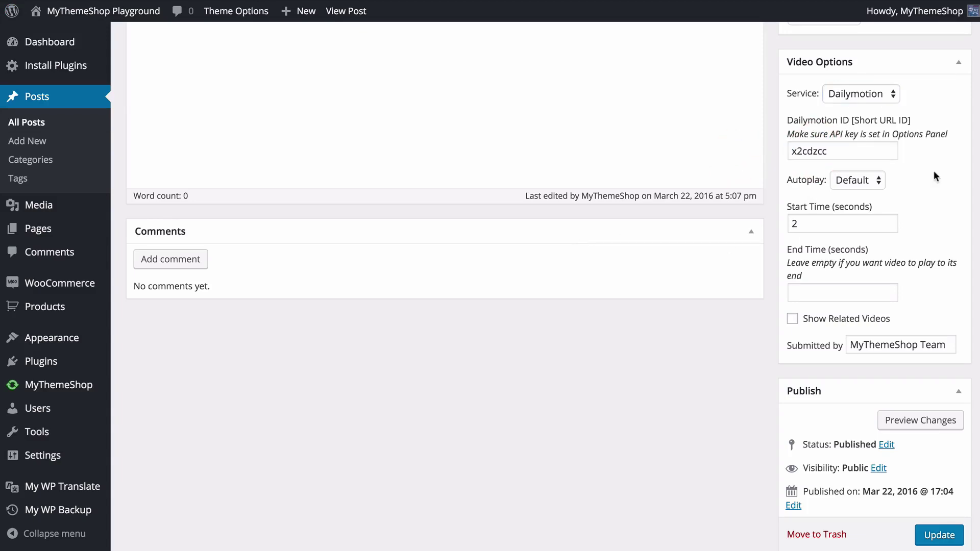
left_click(879, 97)
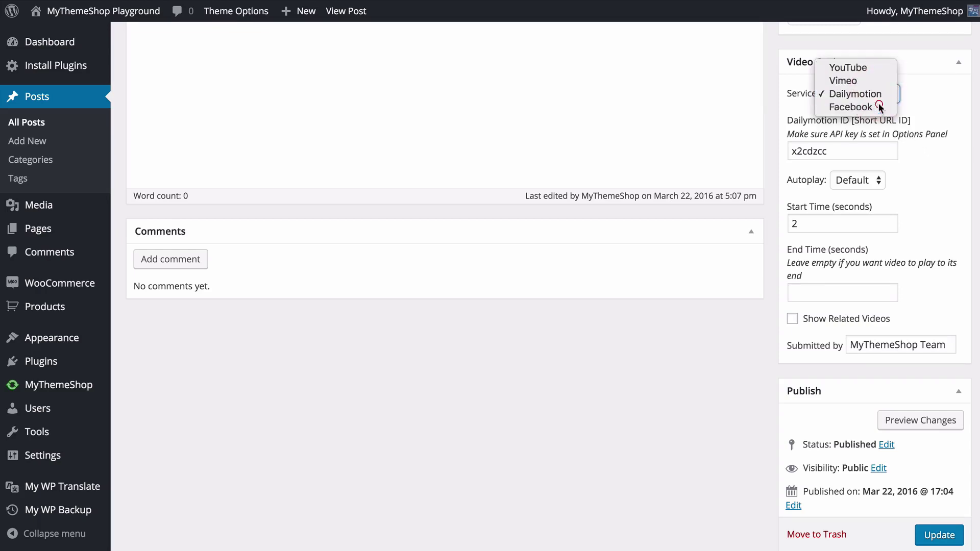
left_click(879, 105)
left_click(868, 137)
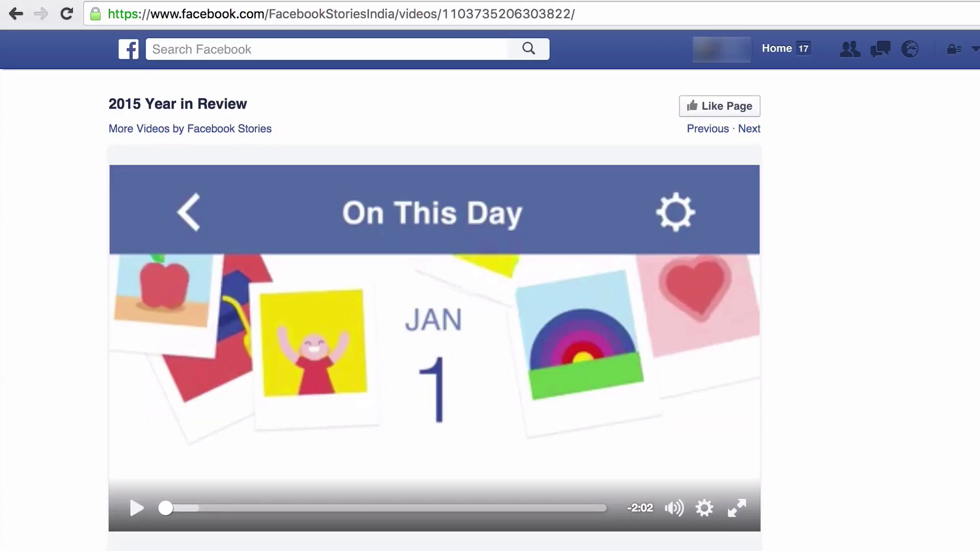
left_click_drag(442, 15, 565, 18)
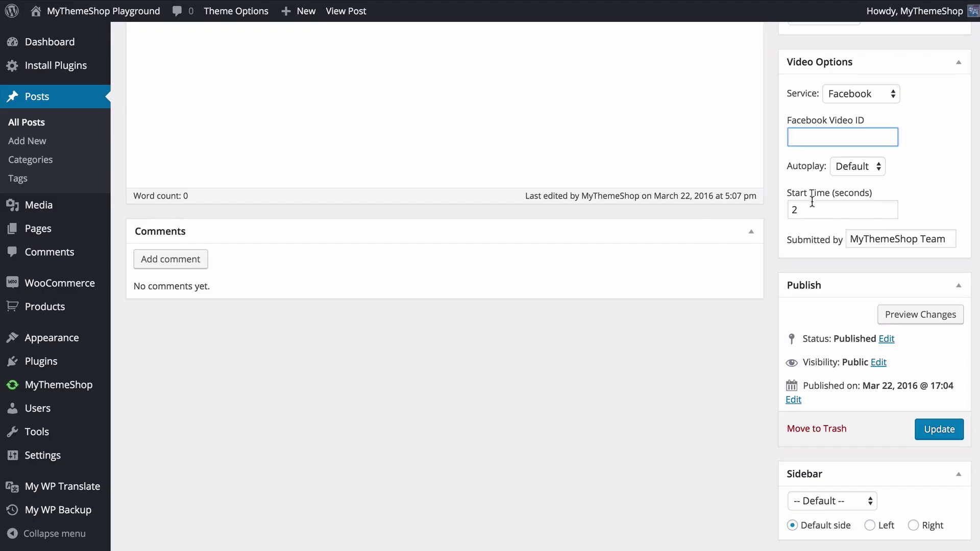
key("super+v")
left_click(932, 180)
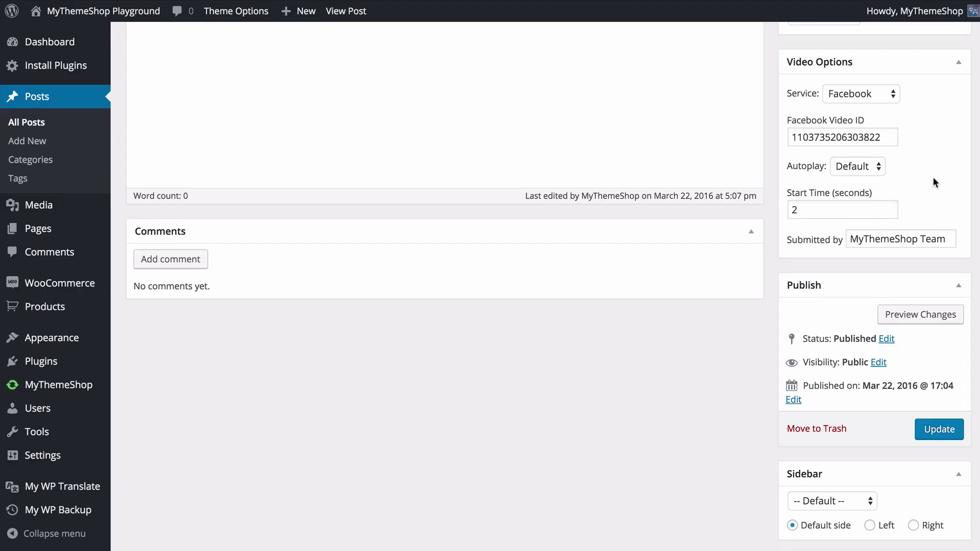
left_click(930, 431)
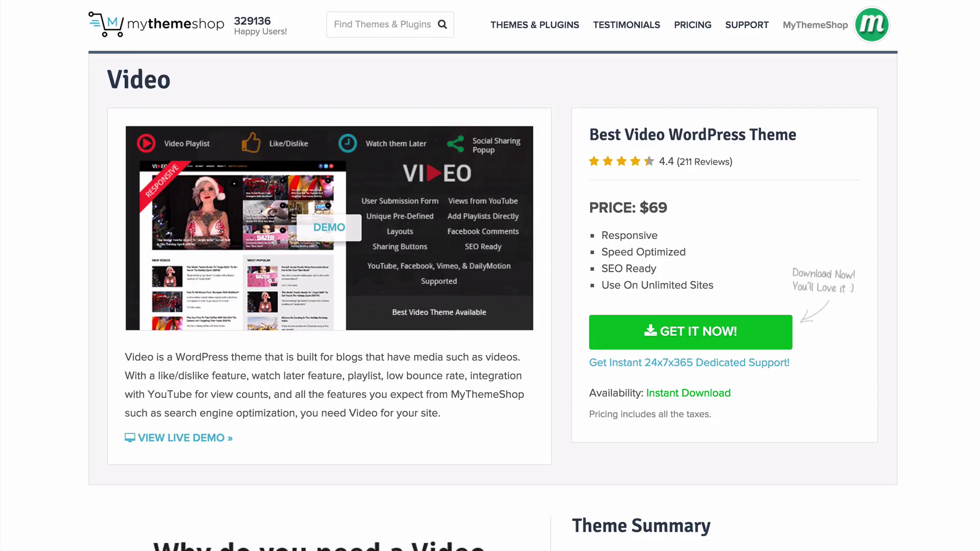